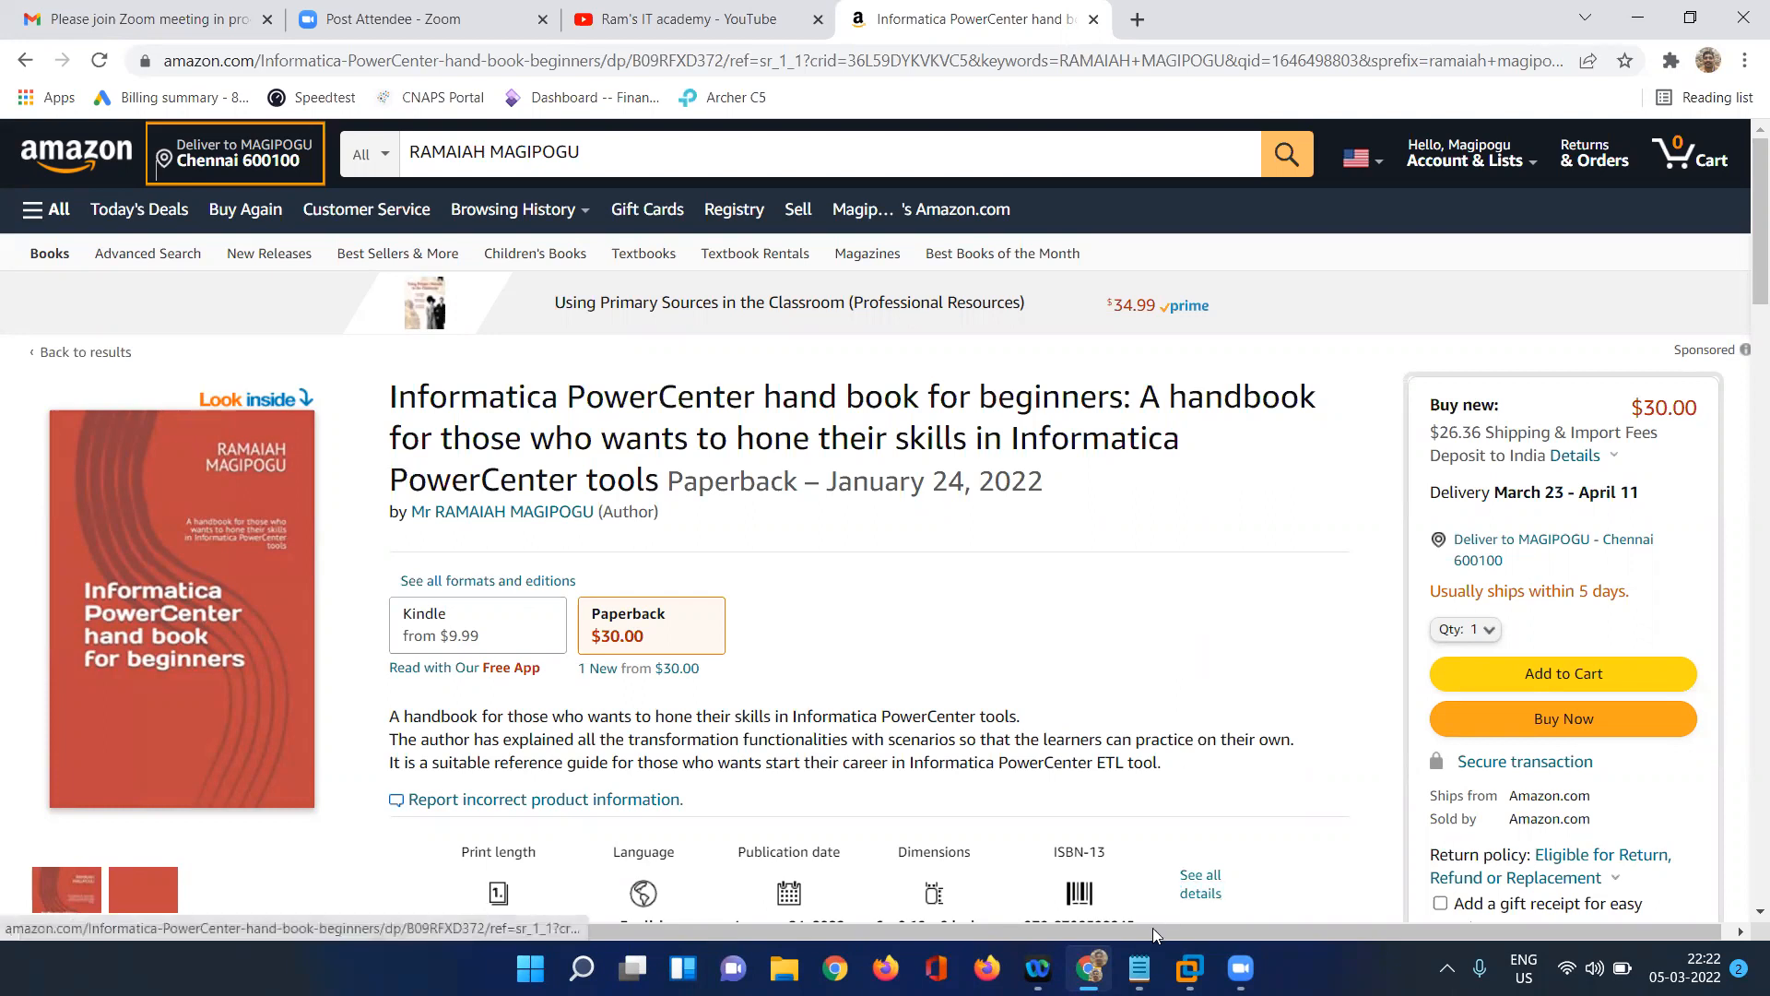
Switch to the Infa_notes file in Notepad and review the source row under SCD_Type3(Partial Data).
click(1143, 960)
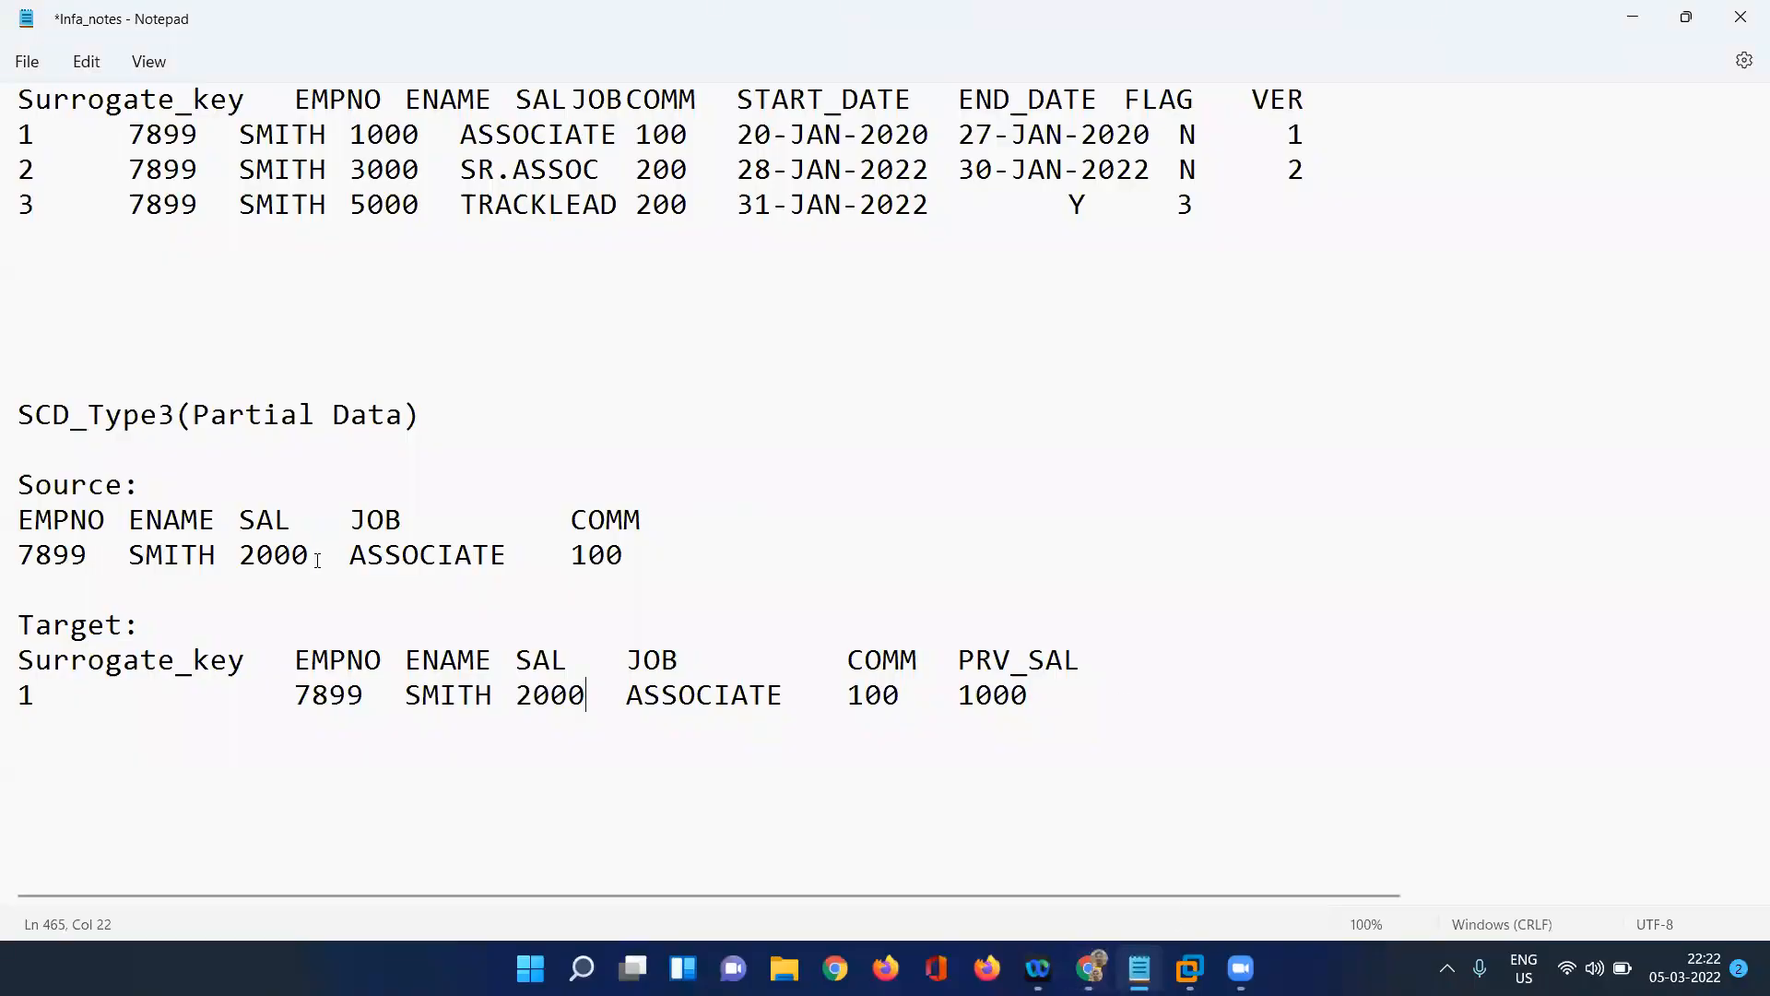
click(634, 552)
click(451, 420)
drag(682, 558, 10, 525)
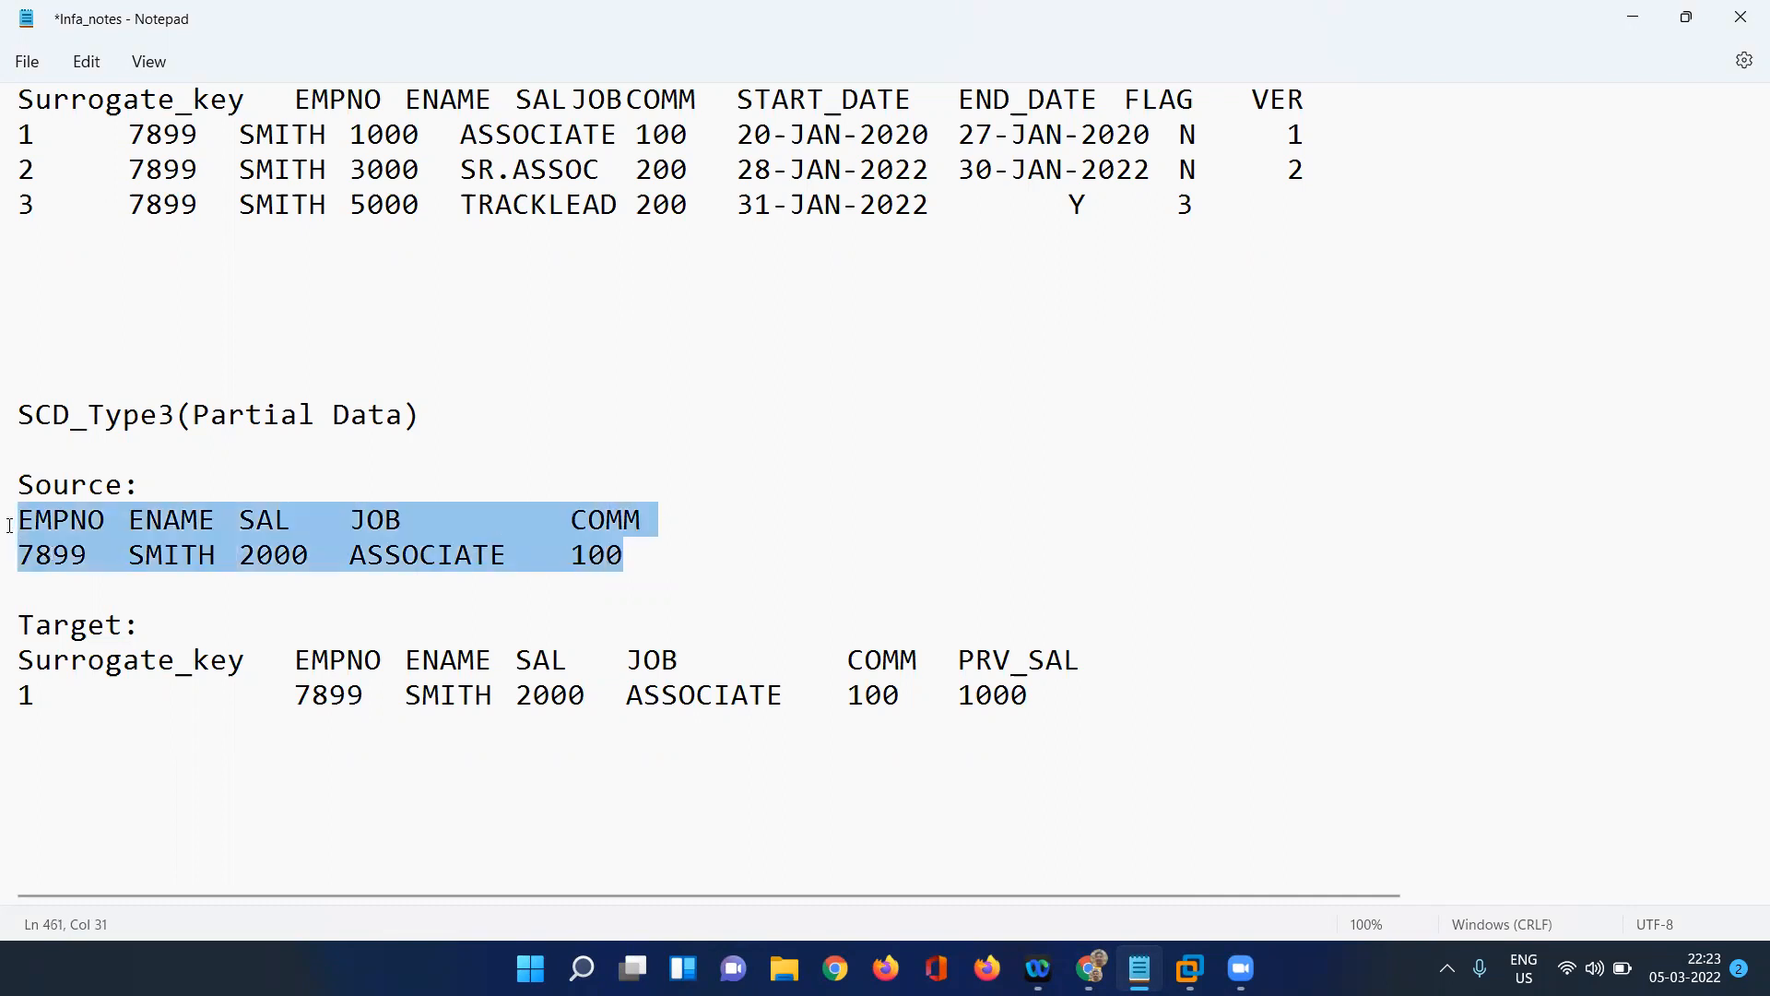
click(72, 535)
click(200, 556)
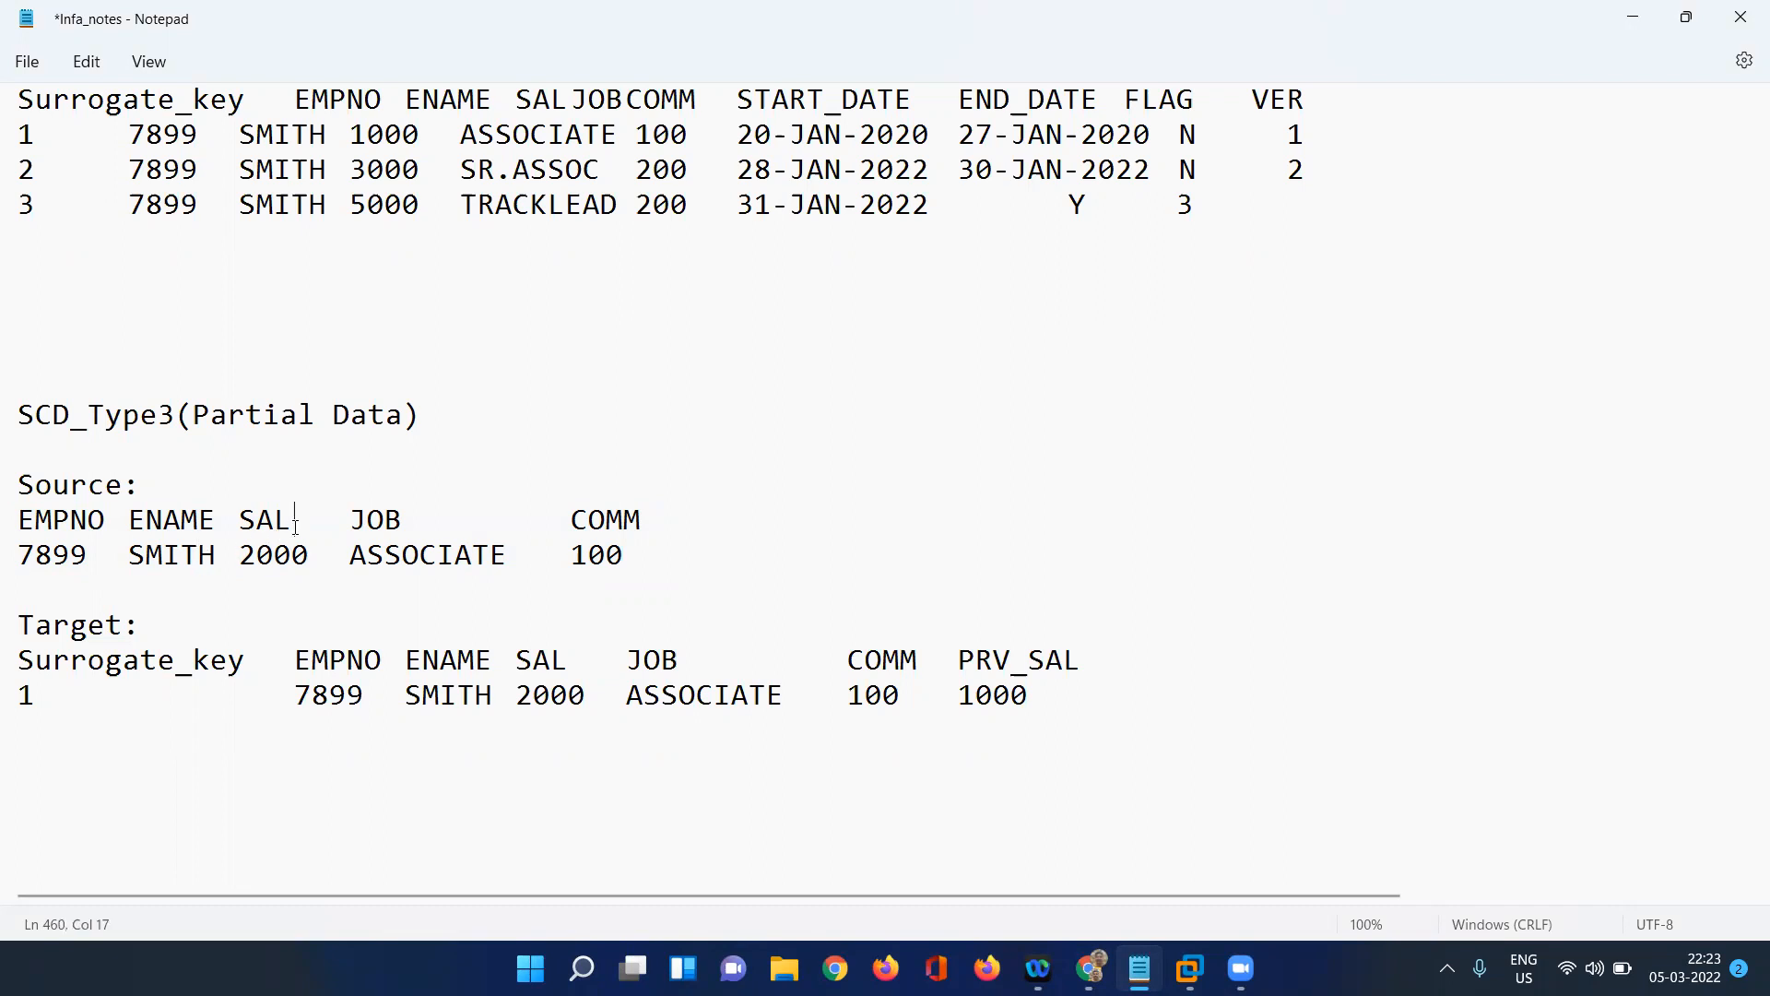
click(304, 554)
Clear the PRV_SAL value in the SCD_Type3 target row.
click(1029, 695)
key(BackSpace)
key(BackSpace)
key(BackSpace)
key(BackSpace)
Set SAL in the SCD_Type3 source row to 3000.
click(511, 556)
click(651, 548)
double_click(257, 554)
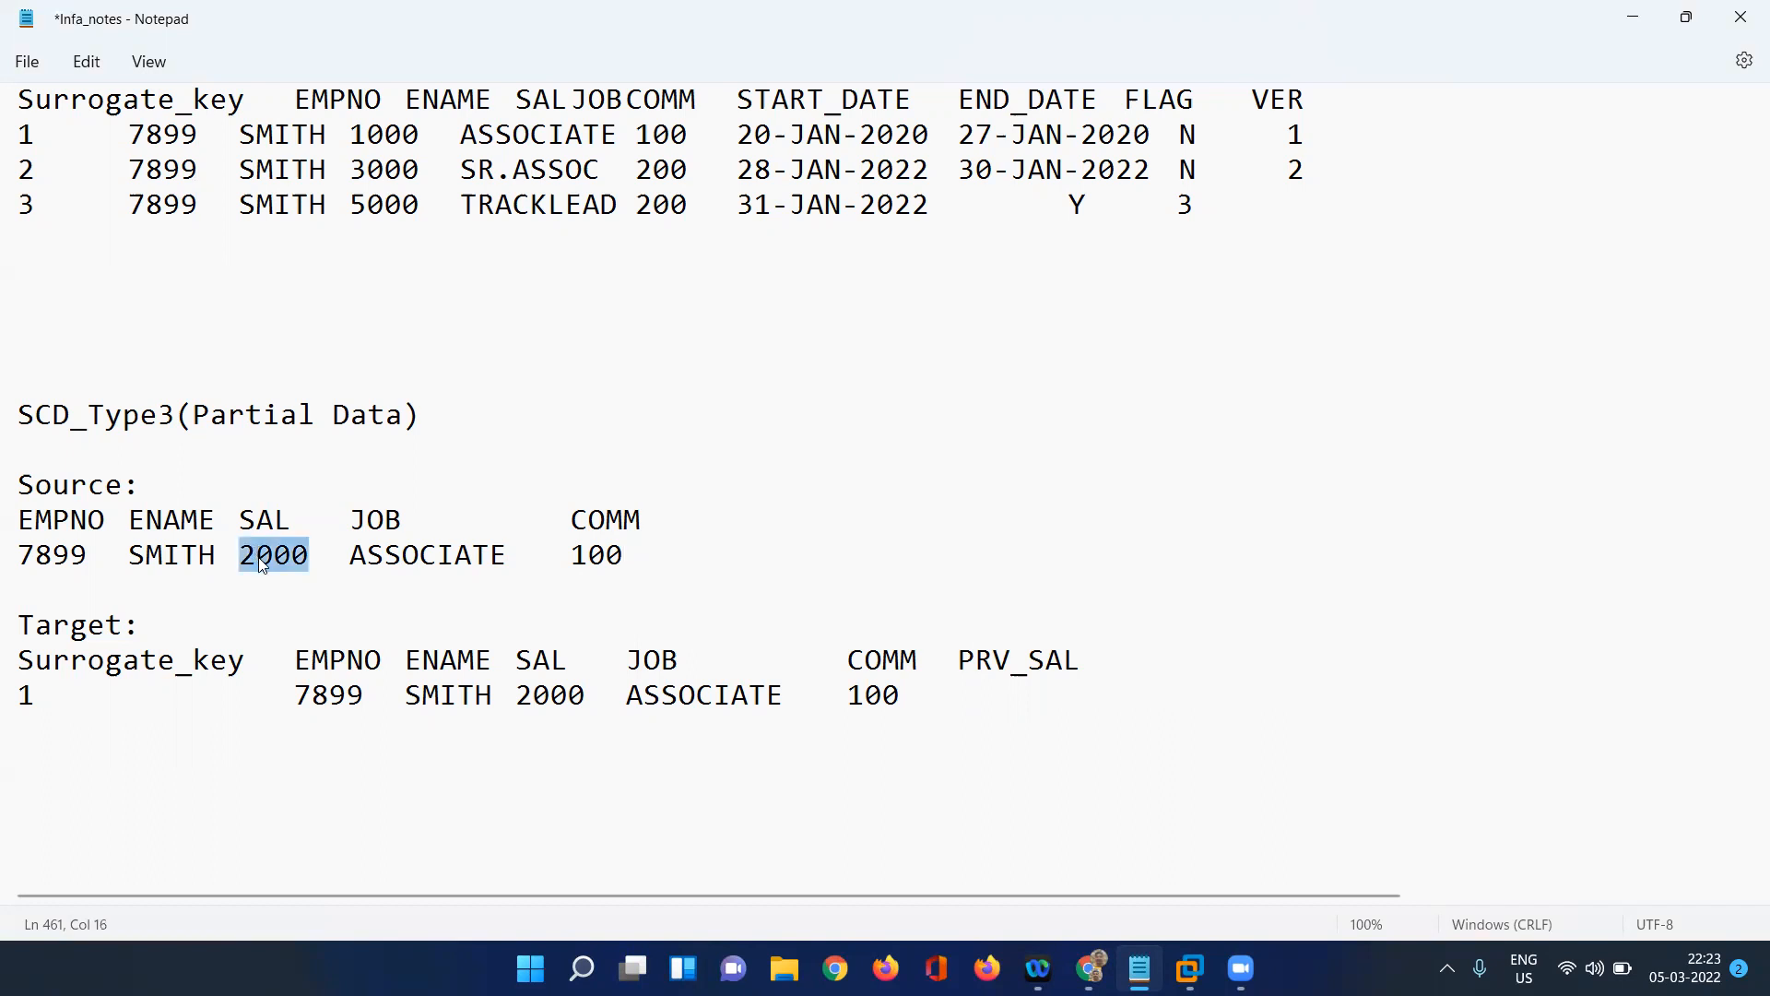
click(260, 555)
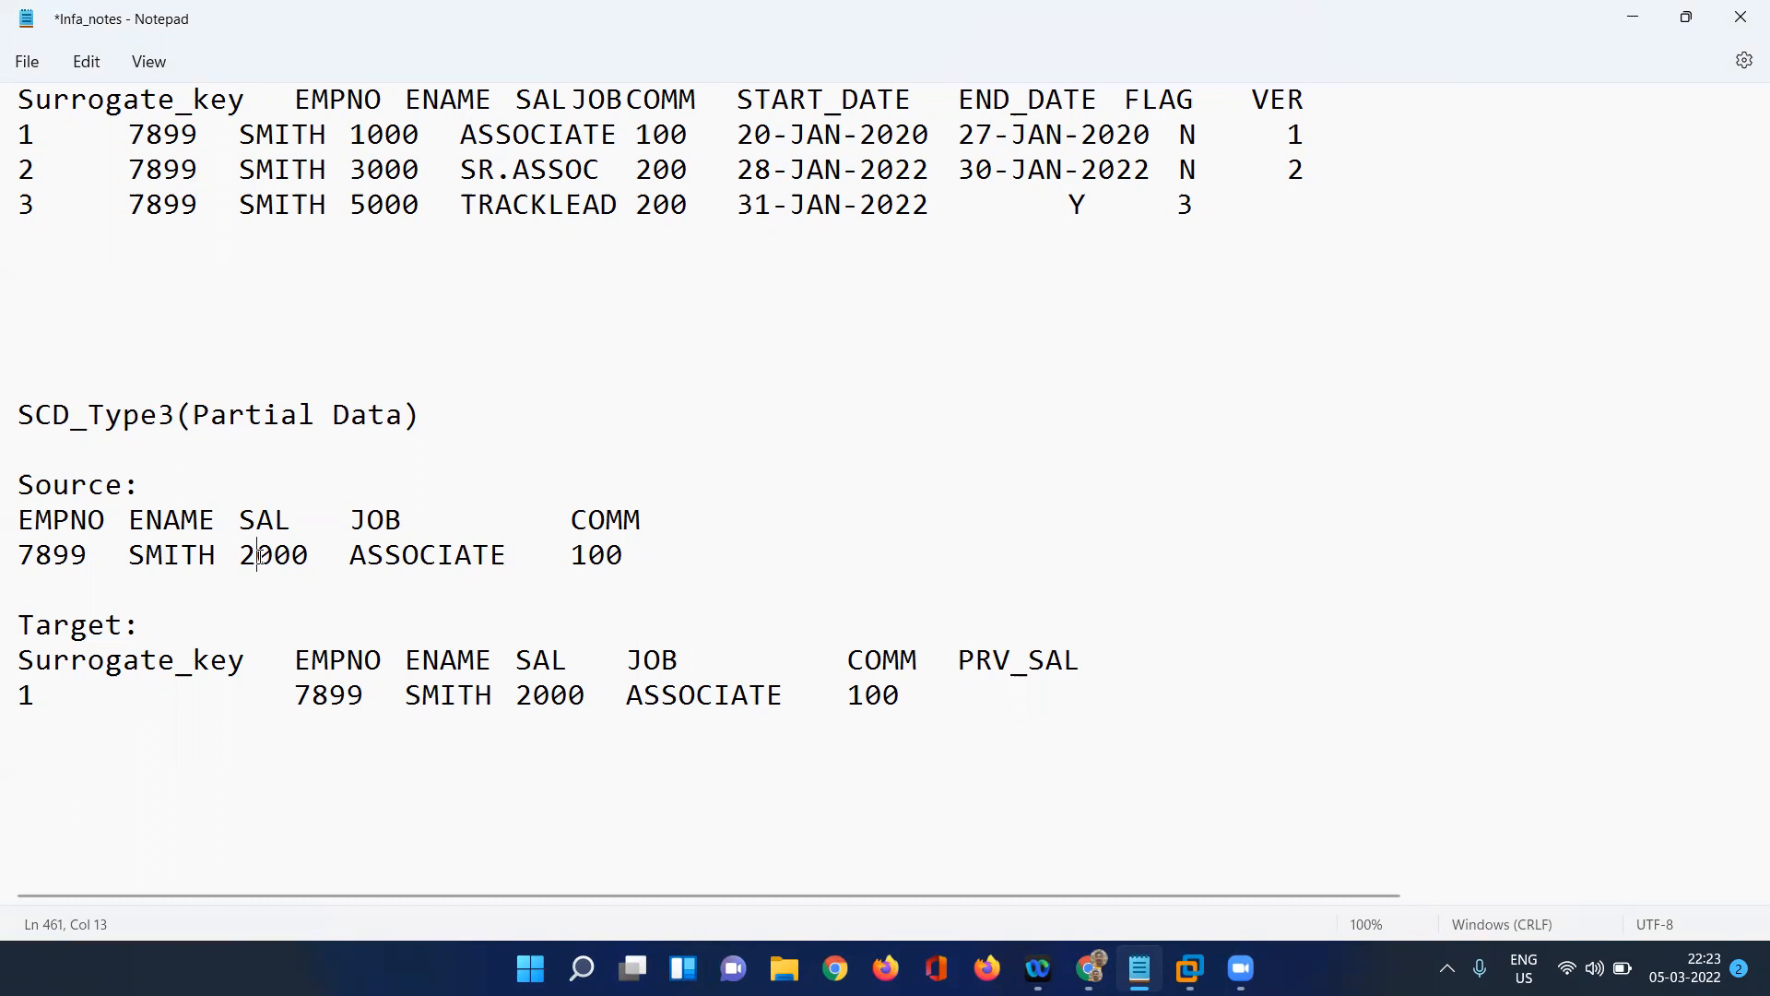
key(BackSpace)
text(3)
Set SAL to 3000 and PRV_SAL to 2000 in the SCD_Type3 target row.
click(588, 696)
click(533, 697)
click(318, 557)
click(538, 694)
key(BackSpace)
text(3)
click(970, 686)
text(2000)
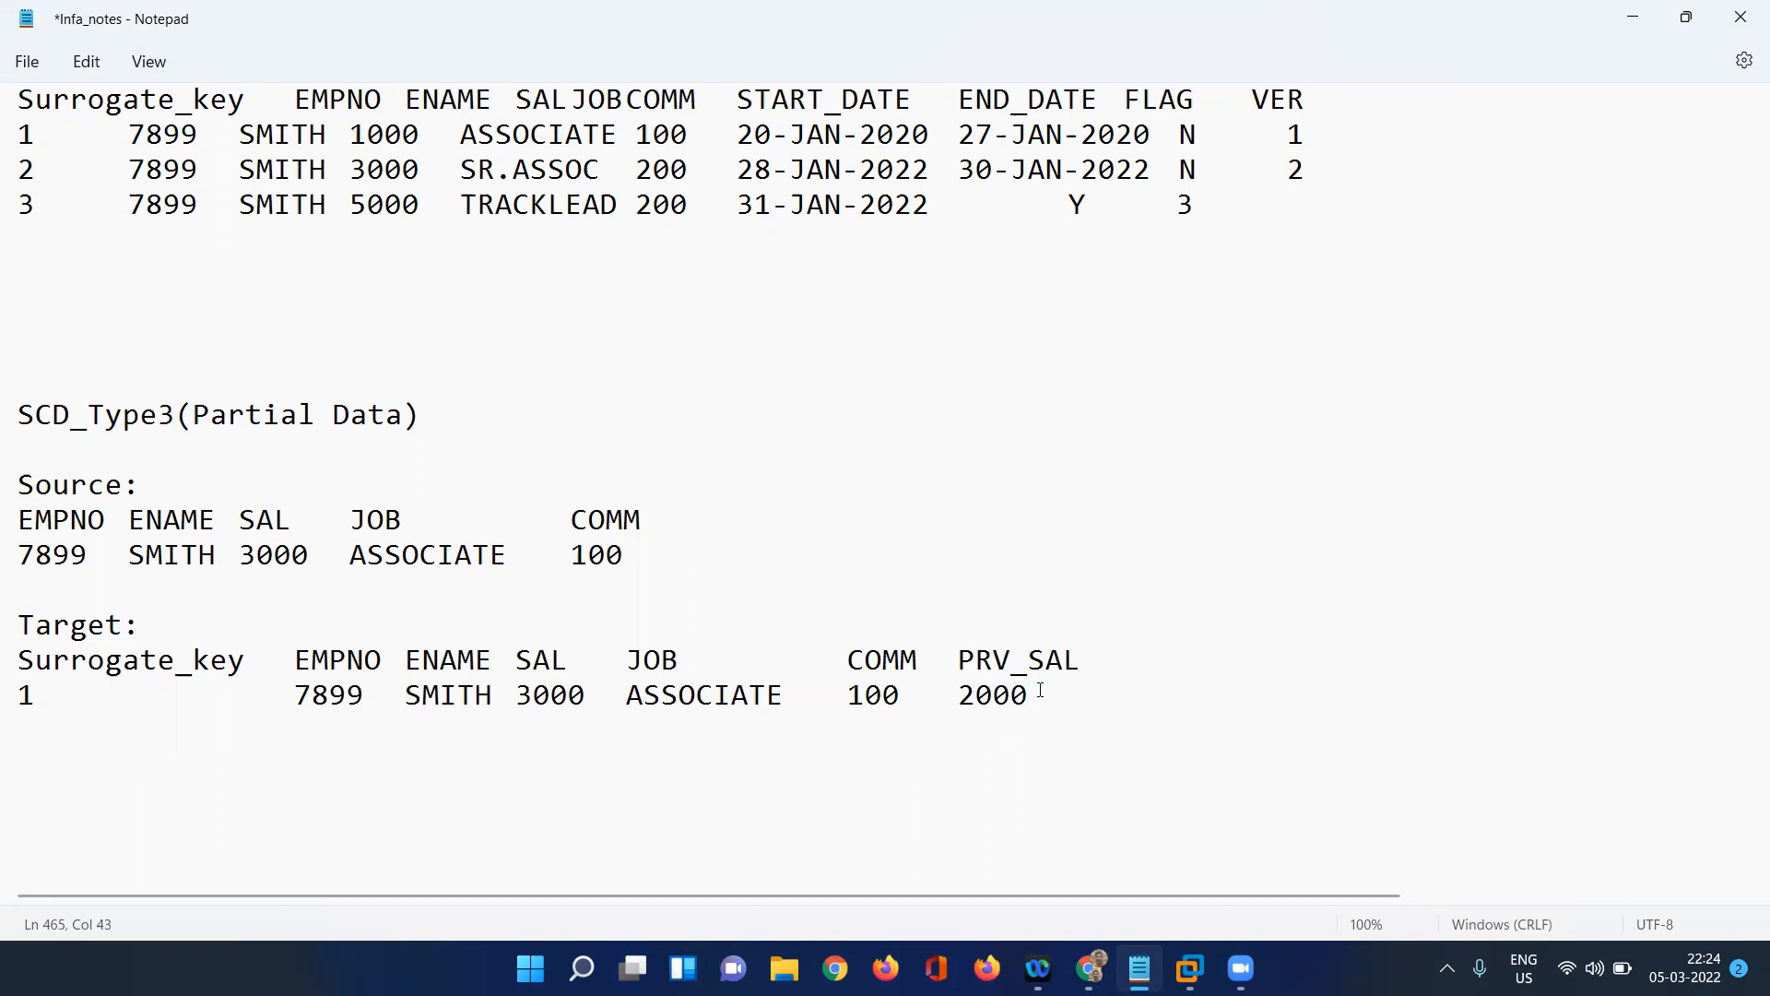
Examine the SCD_Type3 target record, comparing its current SAL with its PRV_SAL value.
shift+click(398, 656)
drag(397, 657, 14, 666)
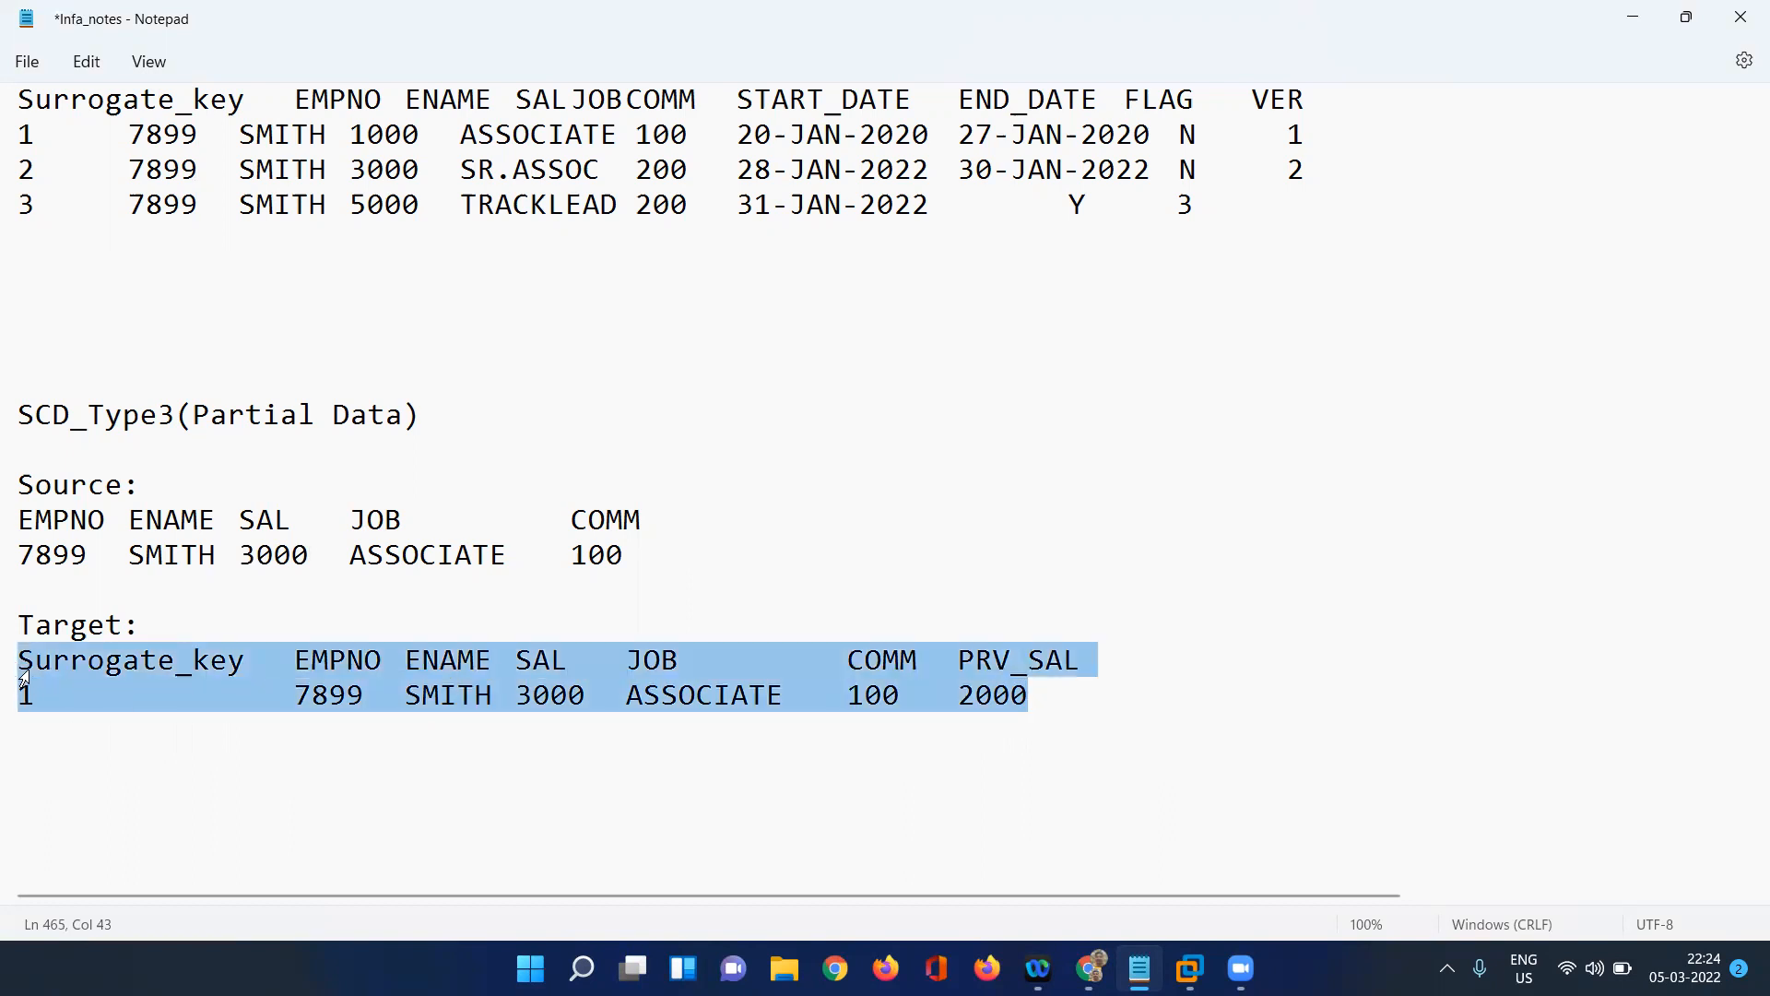
click(346, 687)
drag(585, 694, 523, 699)
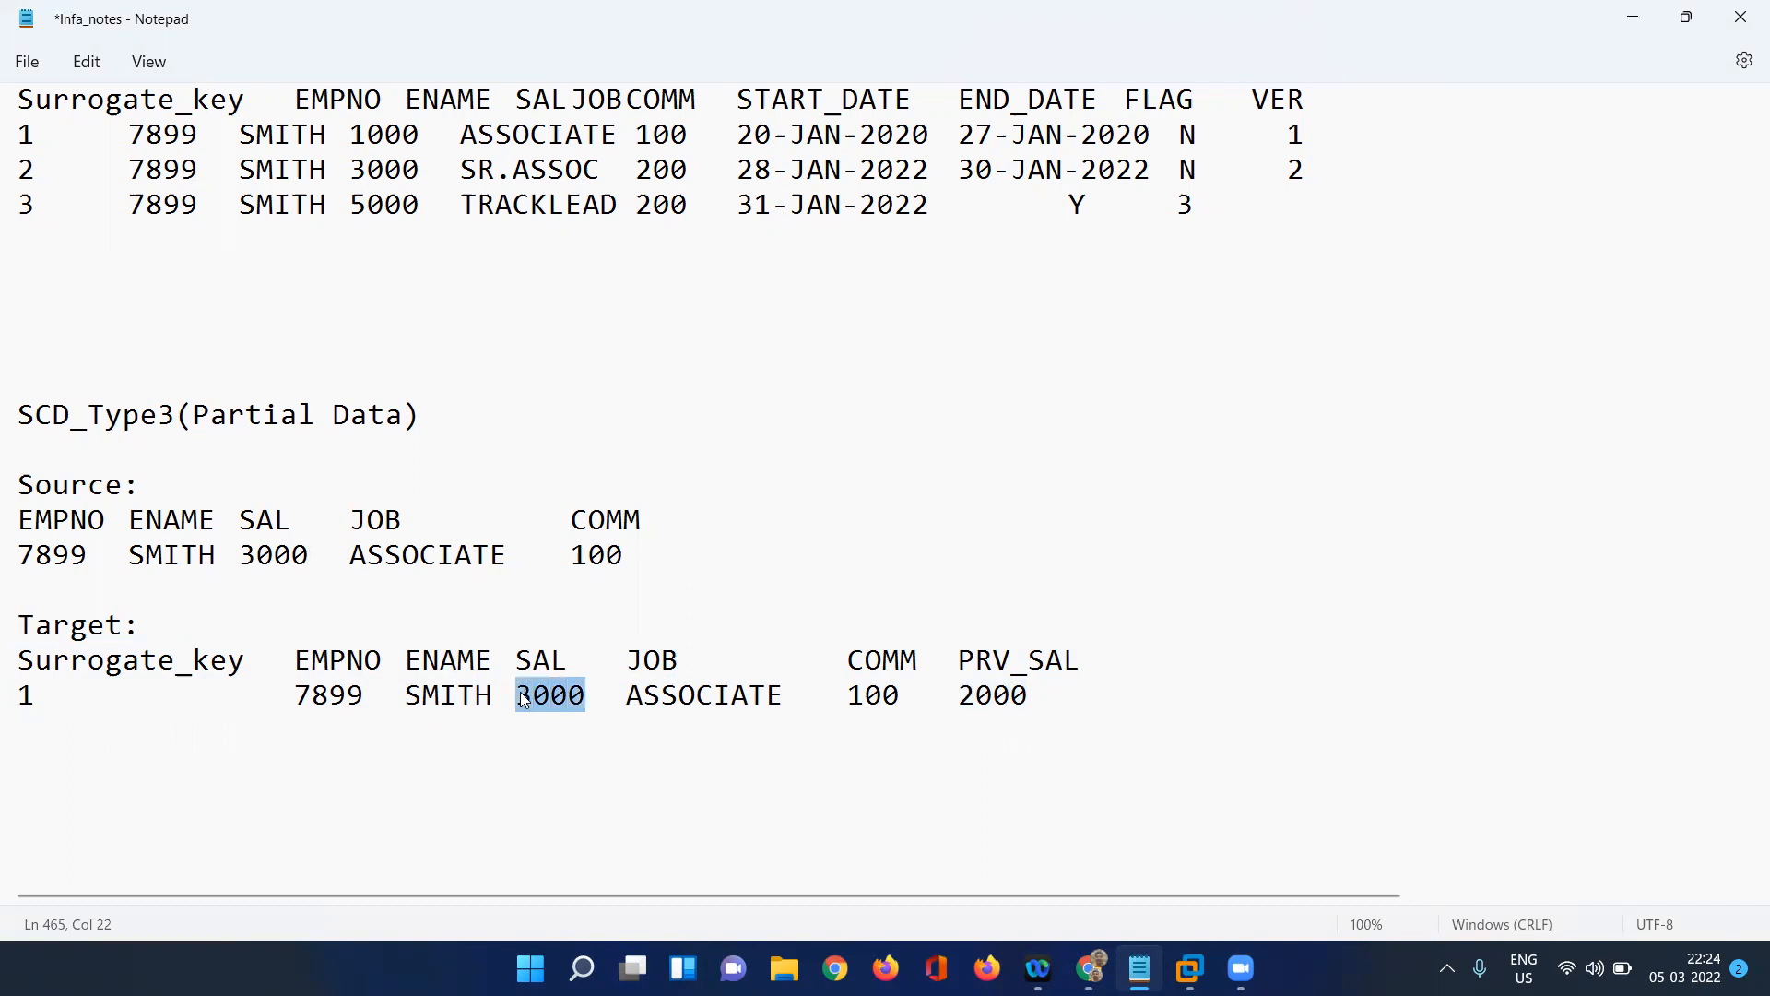
click(1068, 693)
drag(1068, 693, 965, 699)
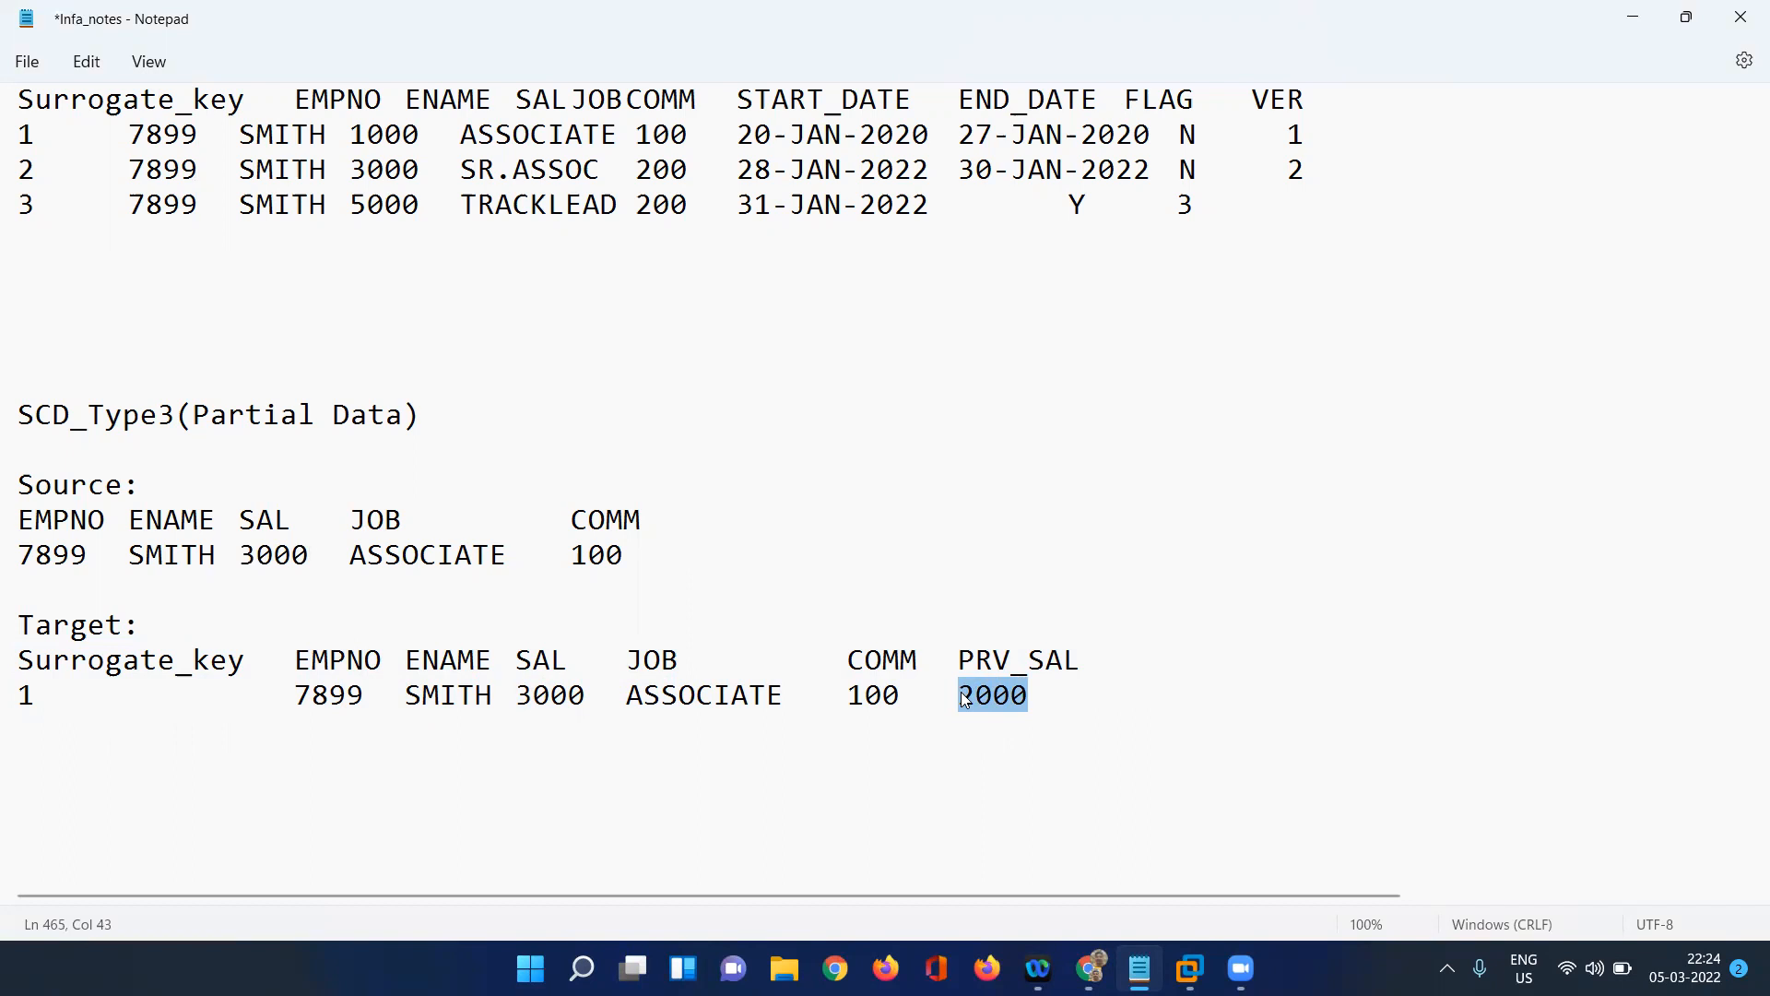
click(588, 694)
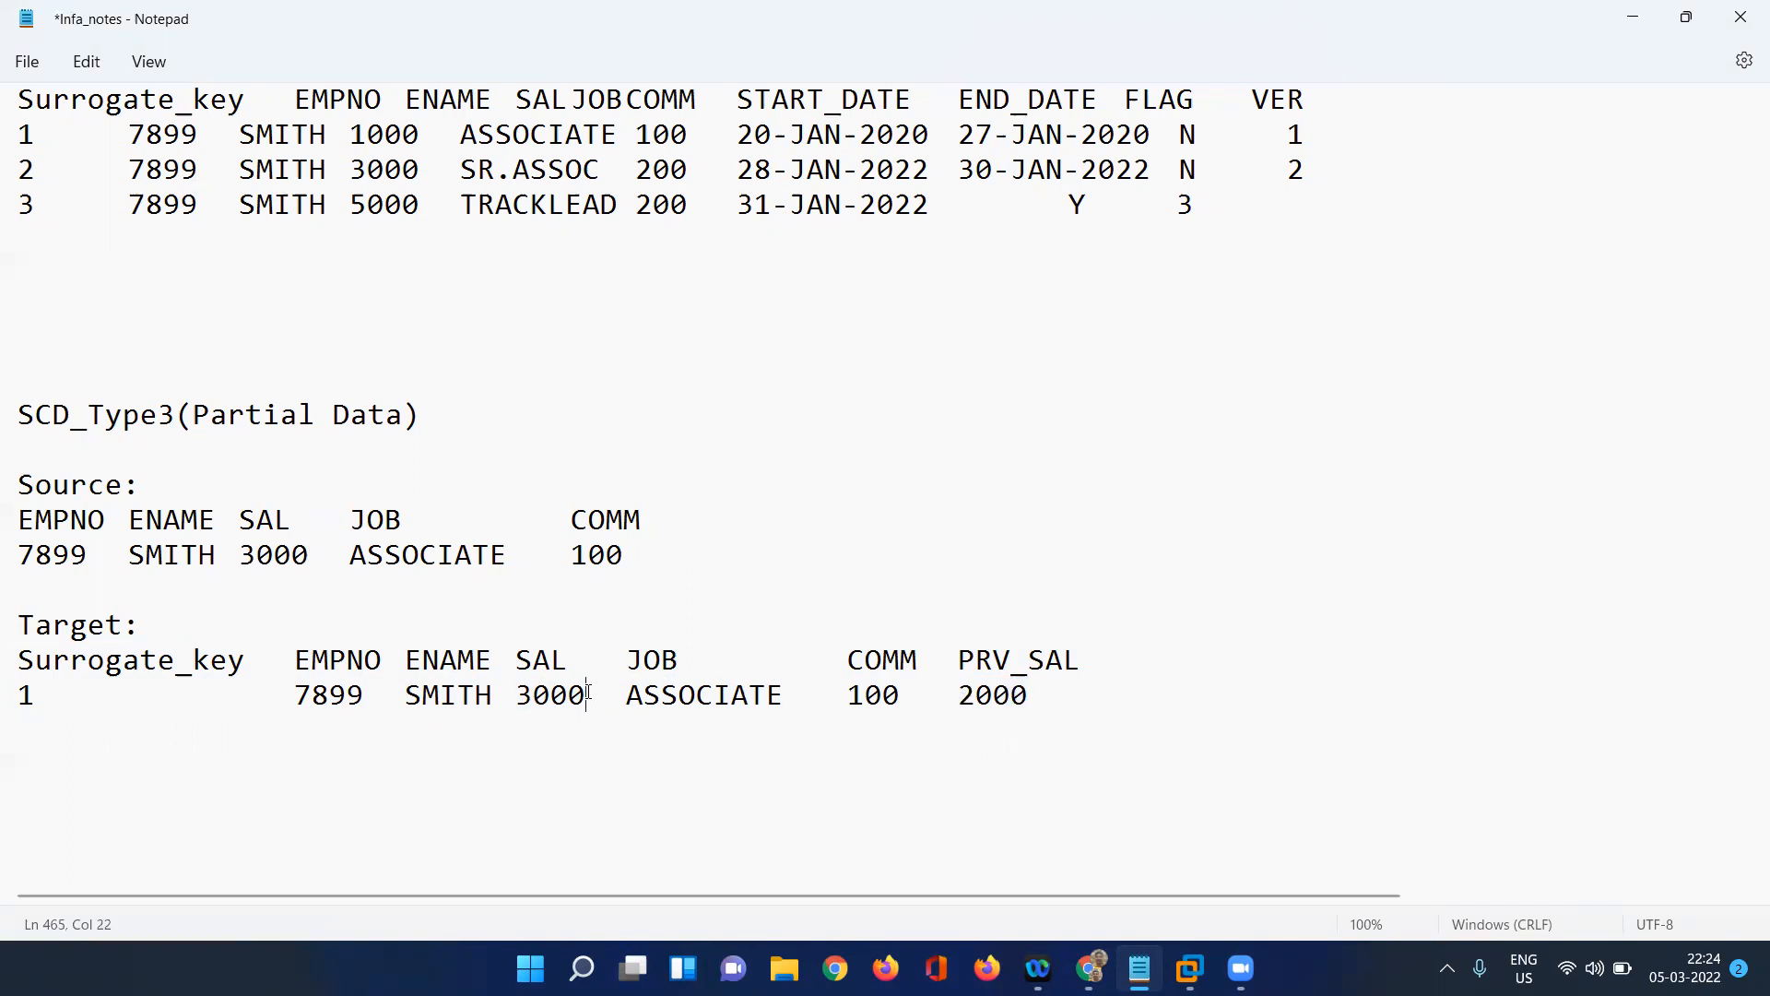
drag(589, 693, 517, 694)
double_click(1066, 695)
click(1066, 696)
drag(1066, 695, 970, 694)
click(959, 695)
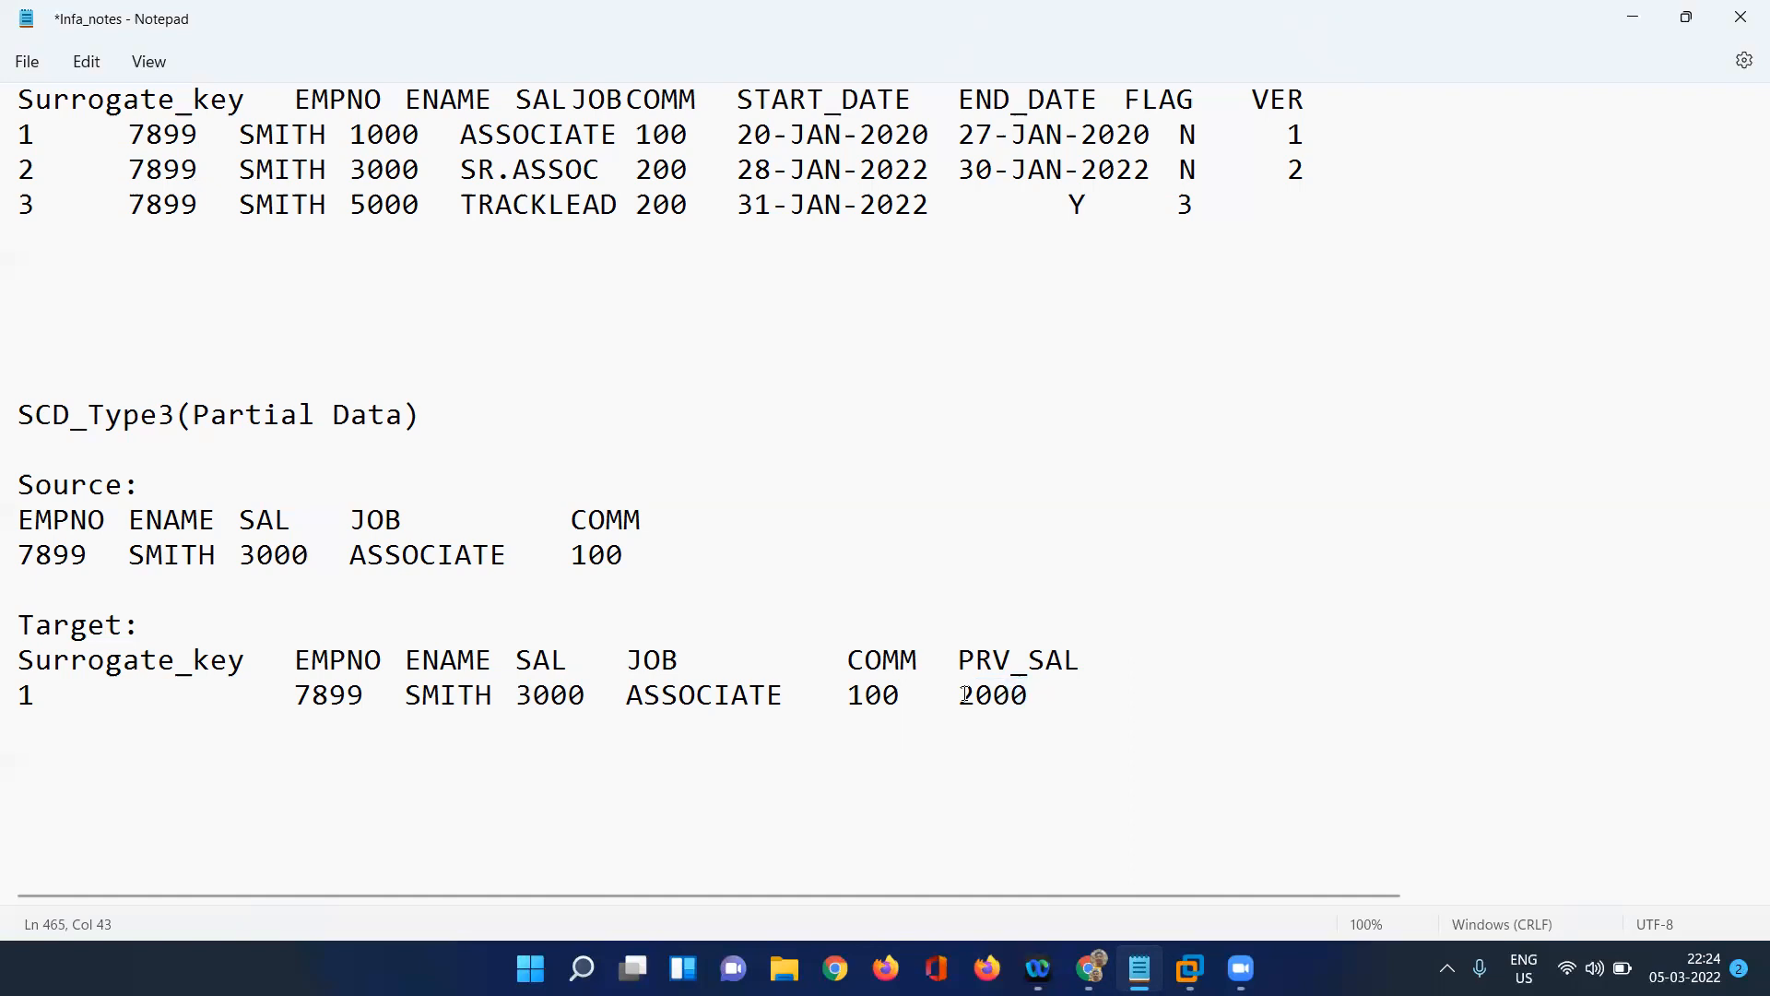
Set SAL in the SCD_Type3 source row to 4000.
click(265, 554)
key(BackSpace)
text(4)
Set SAL to 4000 and PRV_SAL to 3000 in the SCD_Type3 target row.
click(533, 696)
key(BackSpace)
text(4)
click(979, 696)
key(BackSpace)
text(3)
Review the whole SCD_Type3 target record and compare its columns with the source columns.
right_click(24, 700)
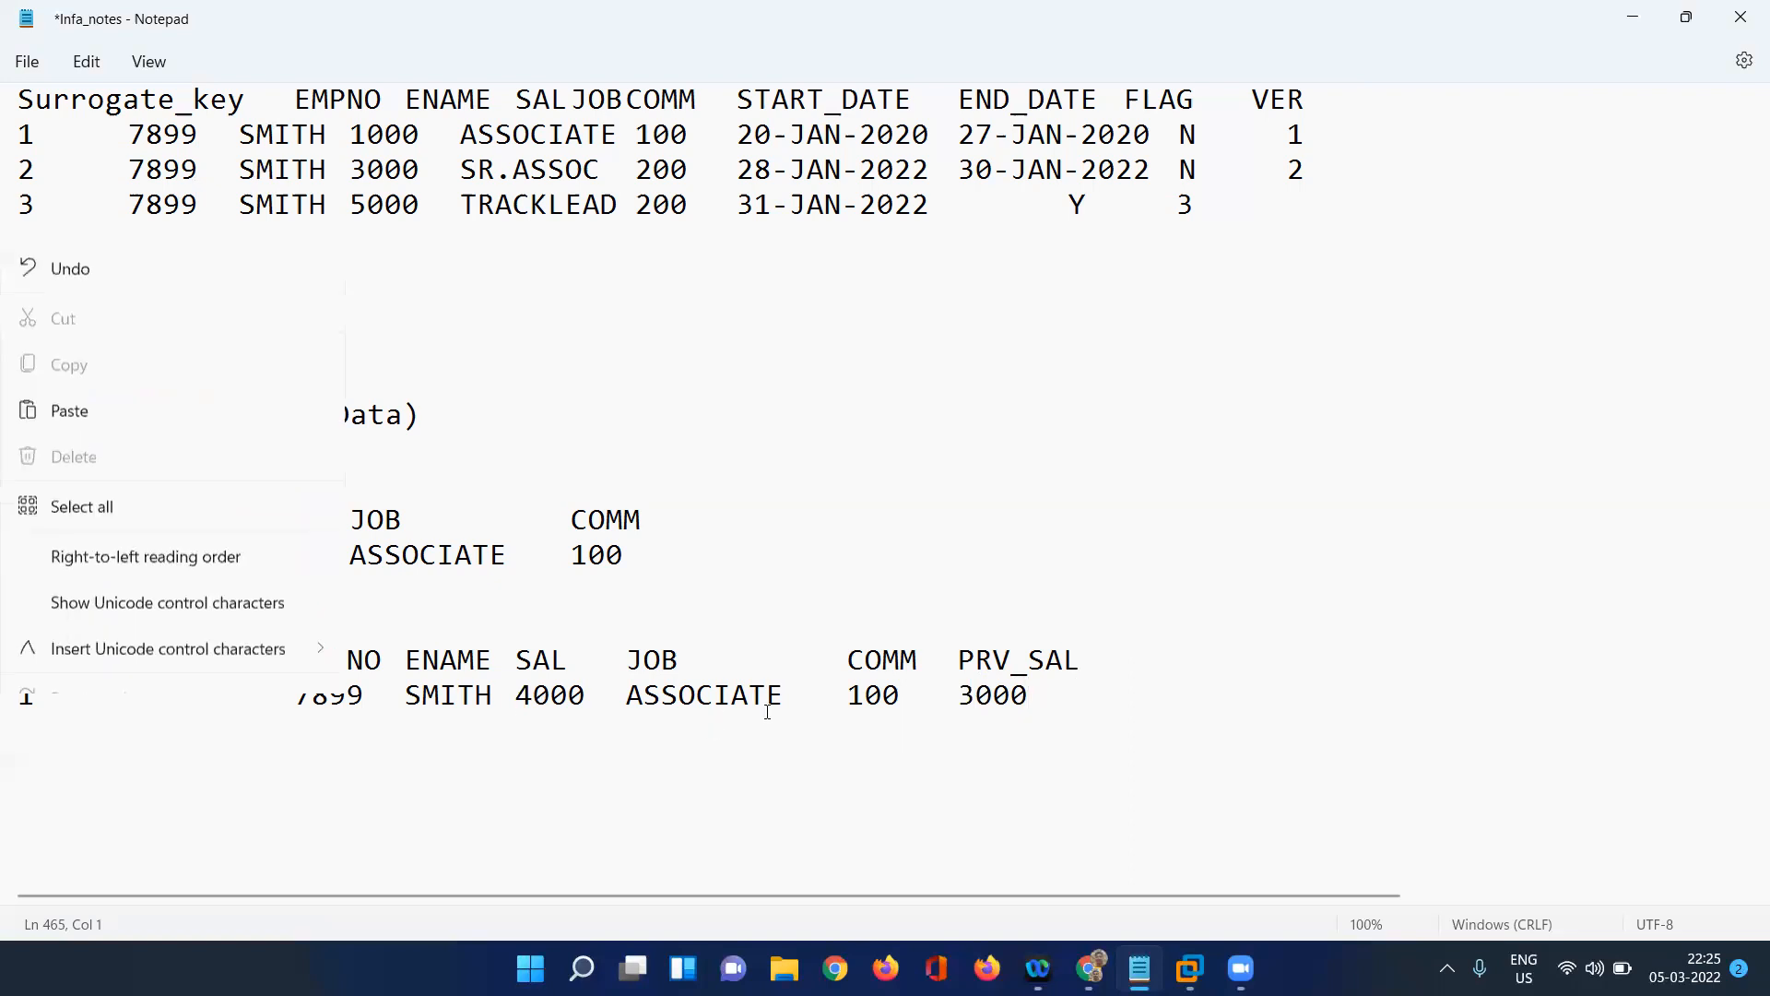
click(1048, 686)
drag(1047, 686, 24, 678)
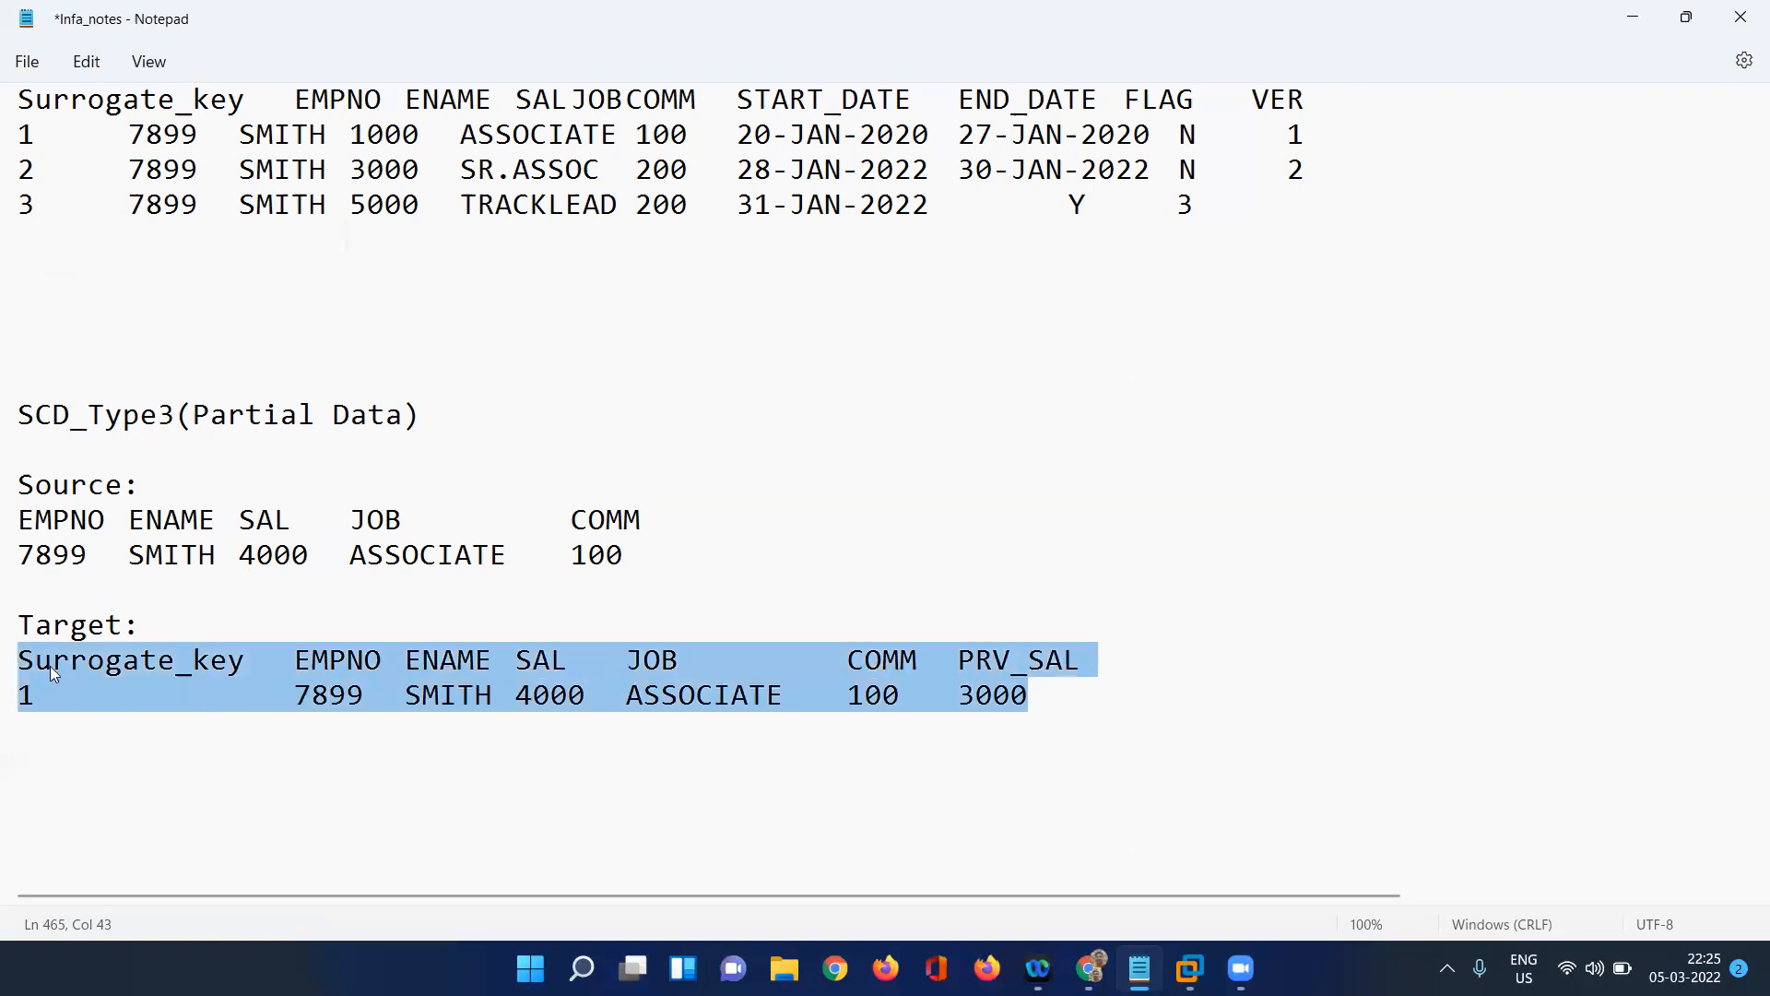
click(298, 665)
click(1058, 690)
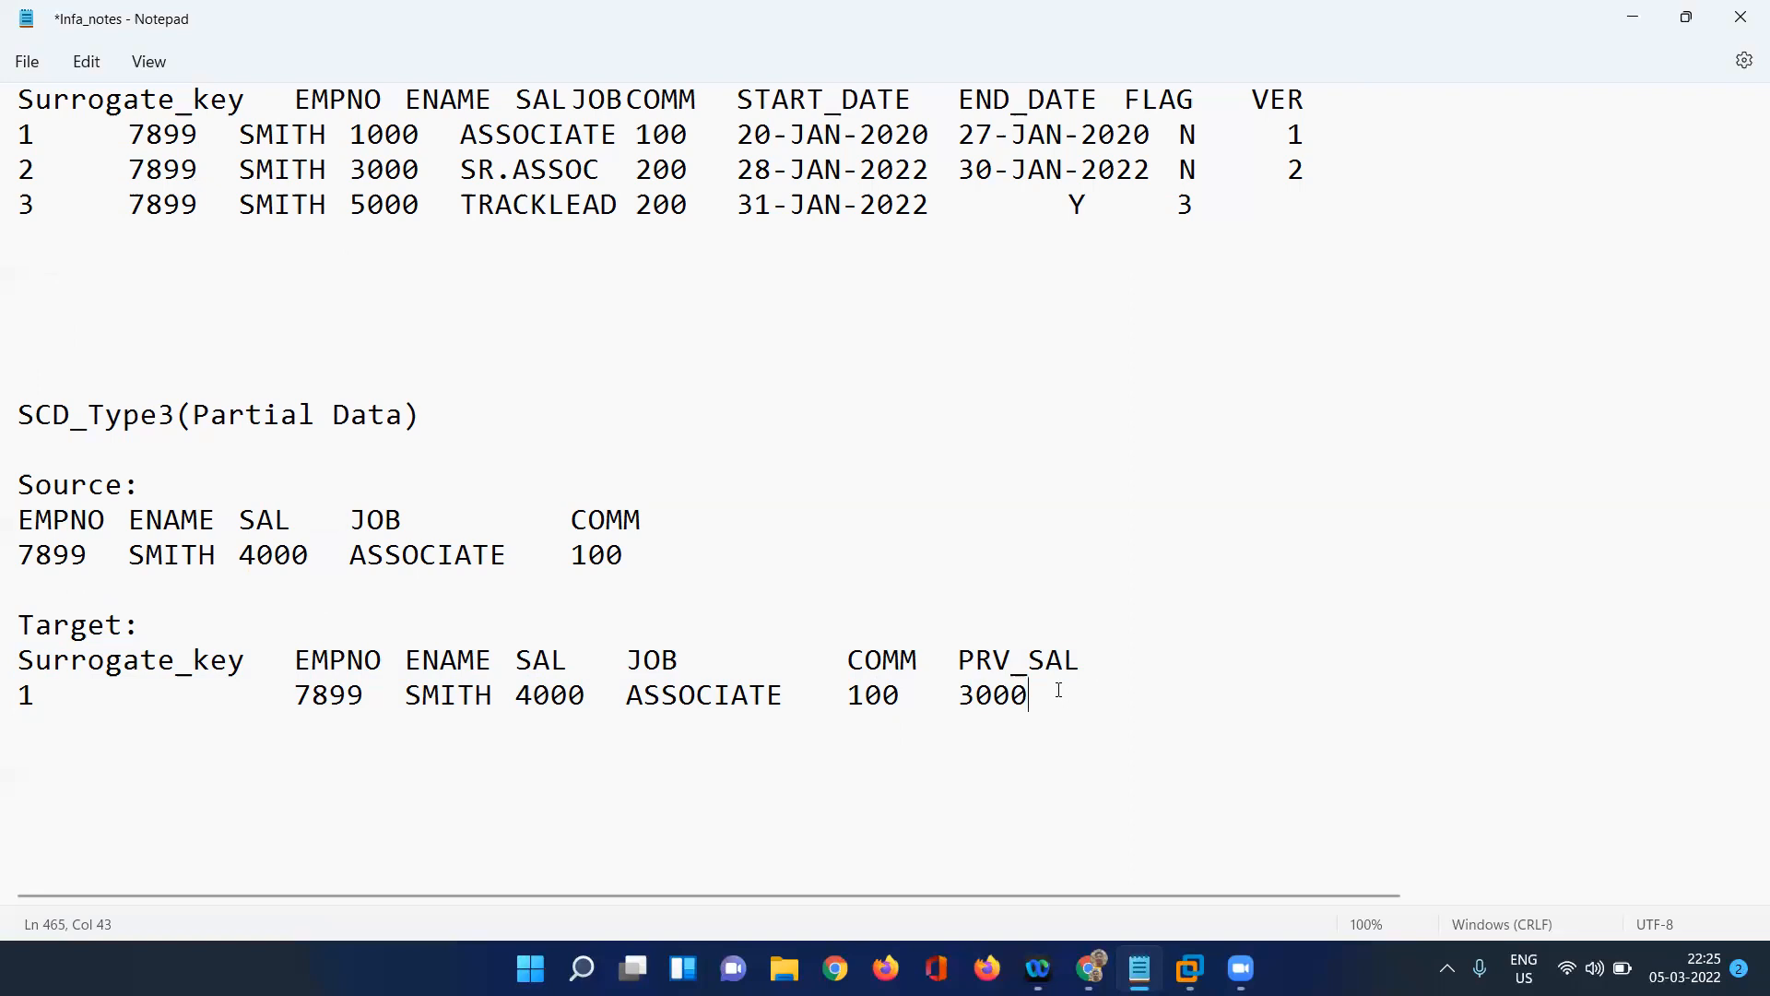
click(672, 575)
click(660, 557)
click(403, 519)
click(1082, 650)
click(432, 520)
Switch to Informatica PowerCenter Designer and review the EMP source, SQ_EMP and LKPTRANS ports in m_scd_type3_implementation.
mouse_move(1189, 968)
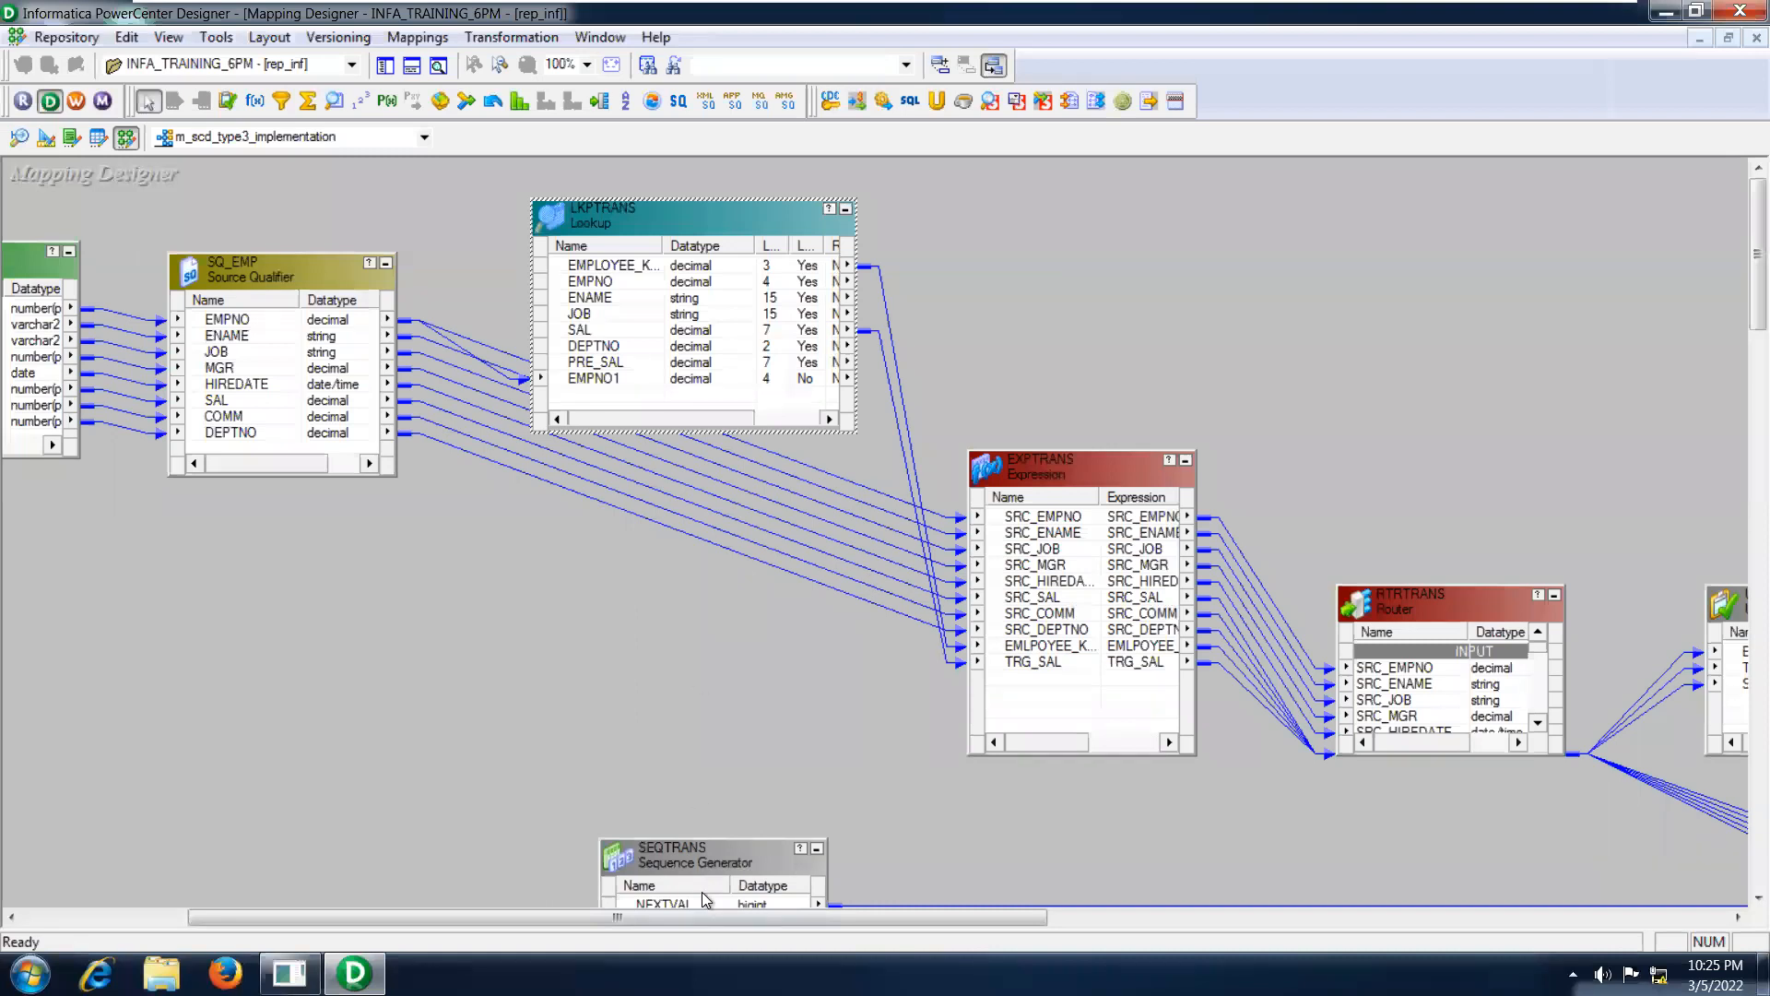
drag(704, 922, 489, 883)
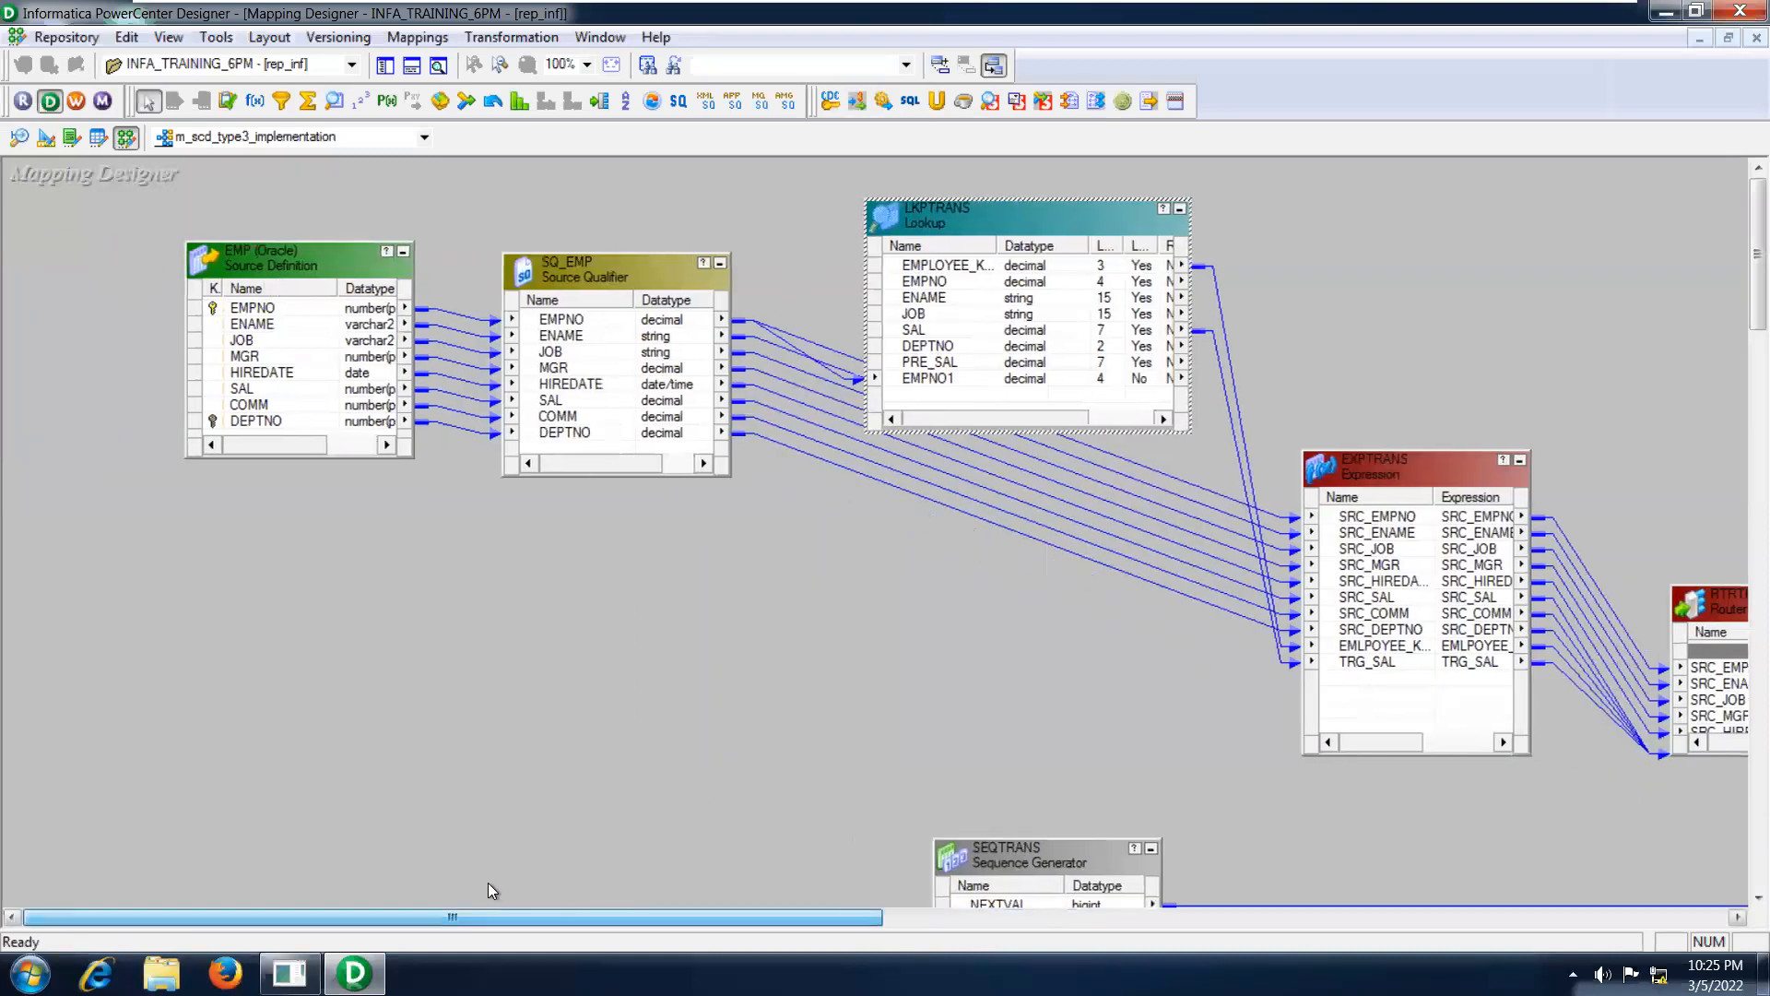
click(373, 345)
click(575, 369)
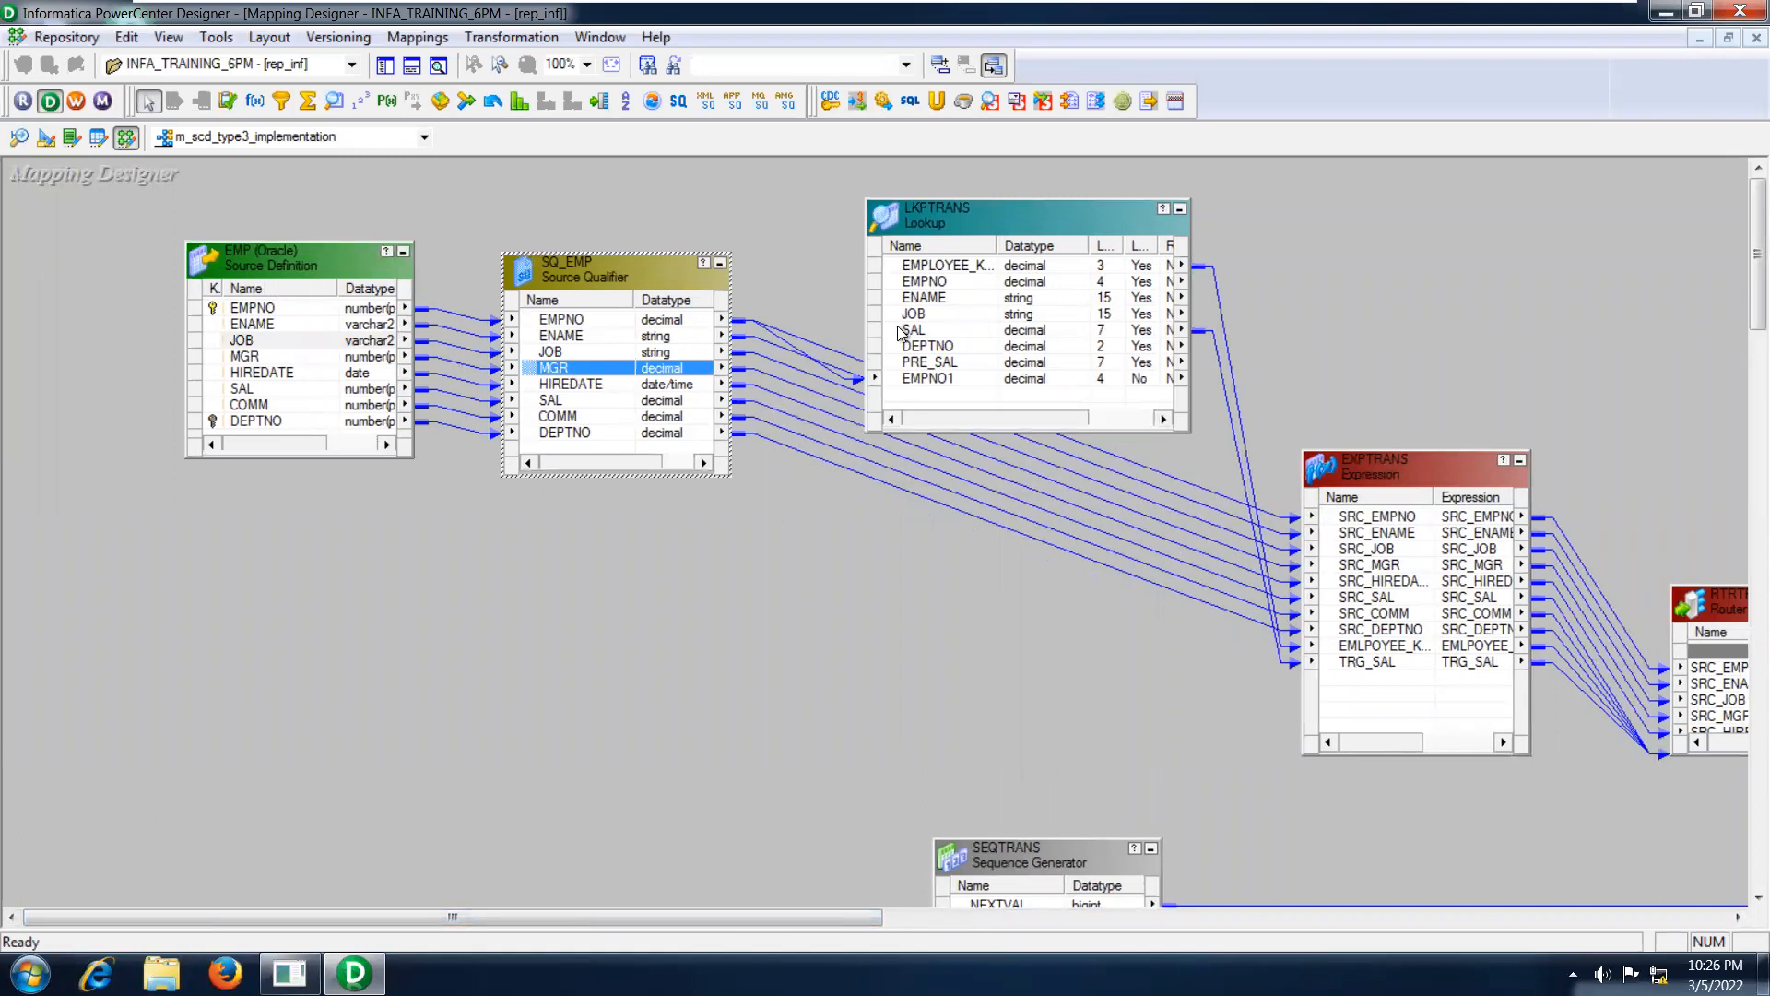
click(926, 332)
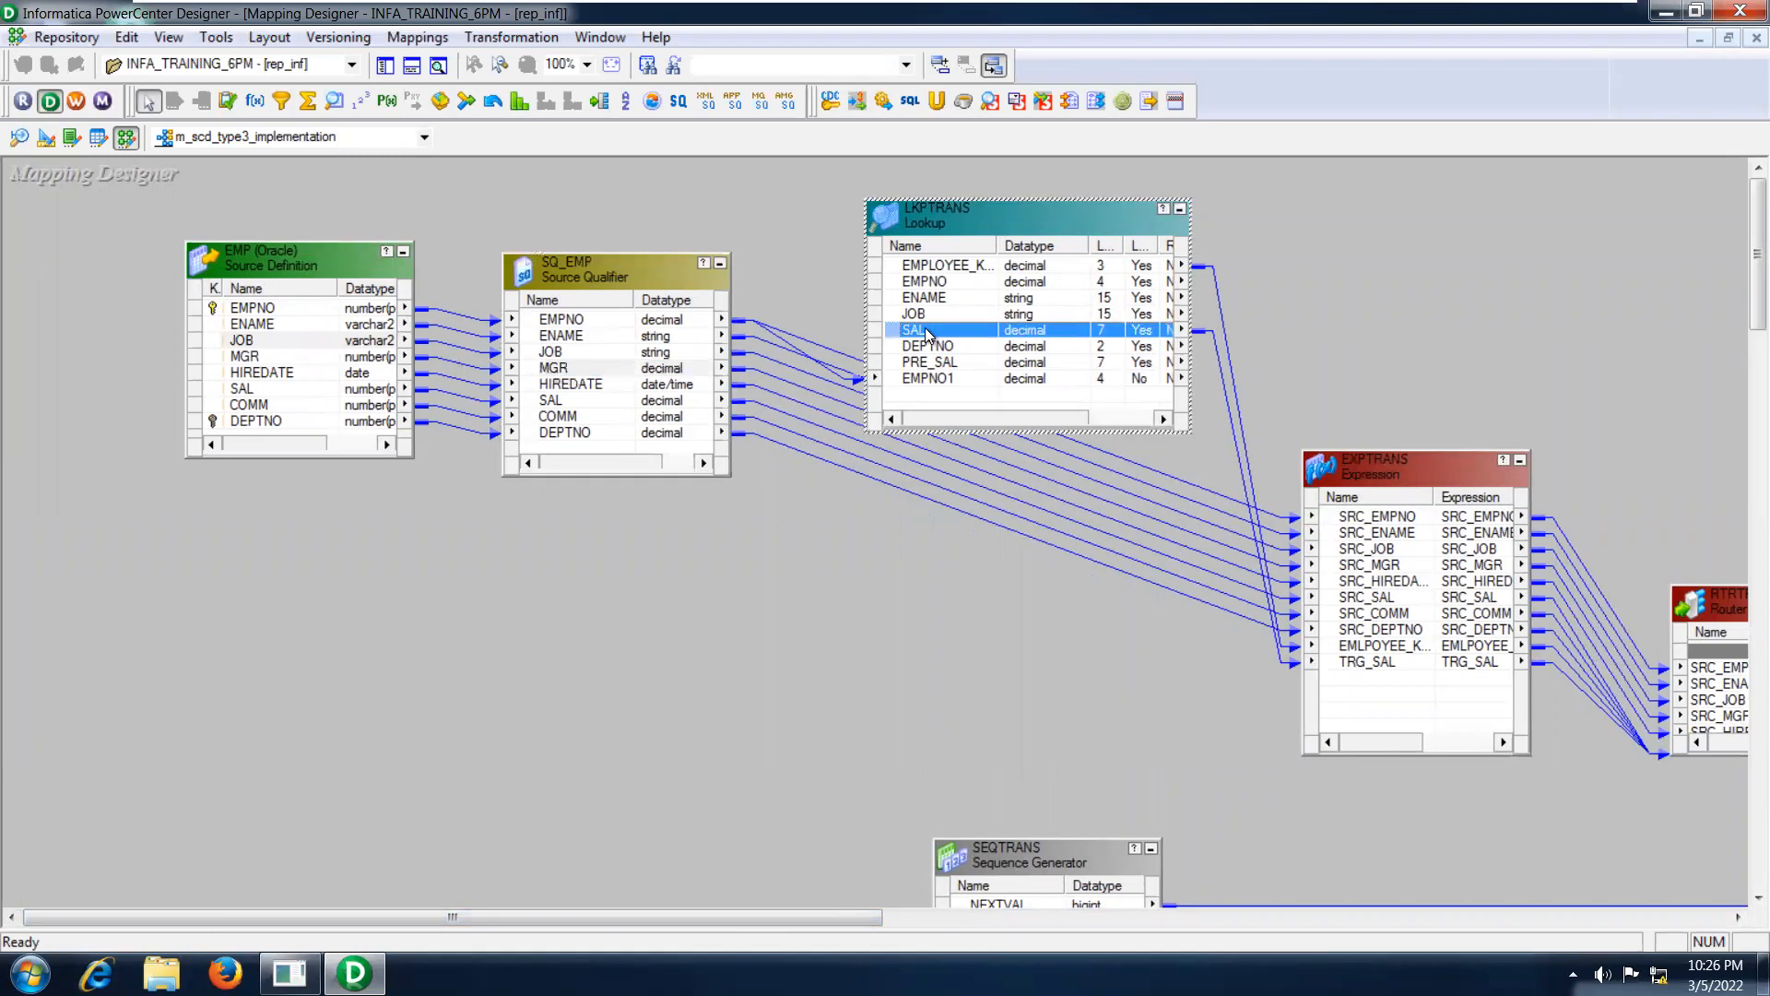
click(929, 315)
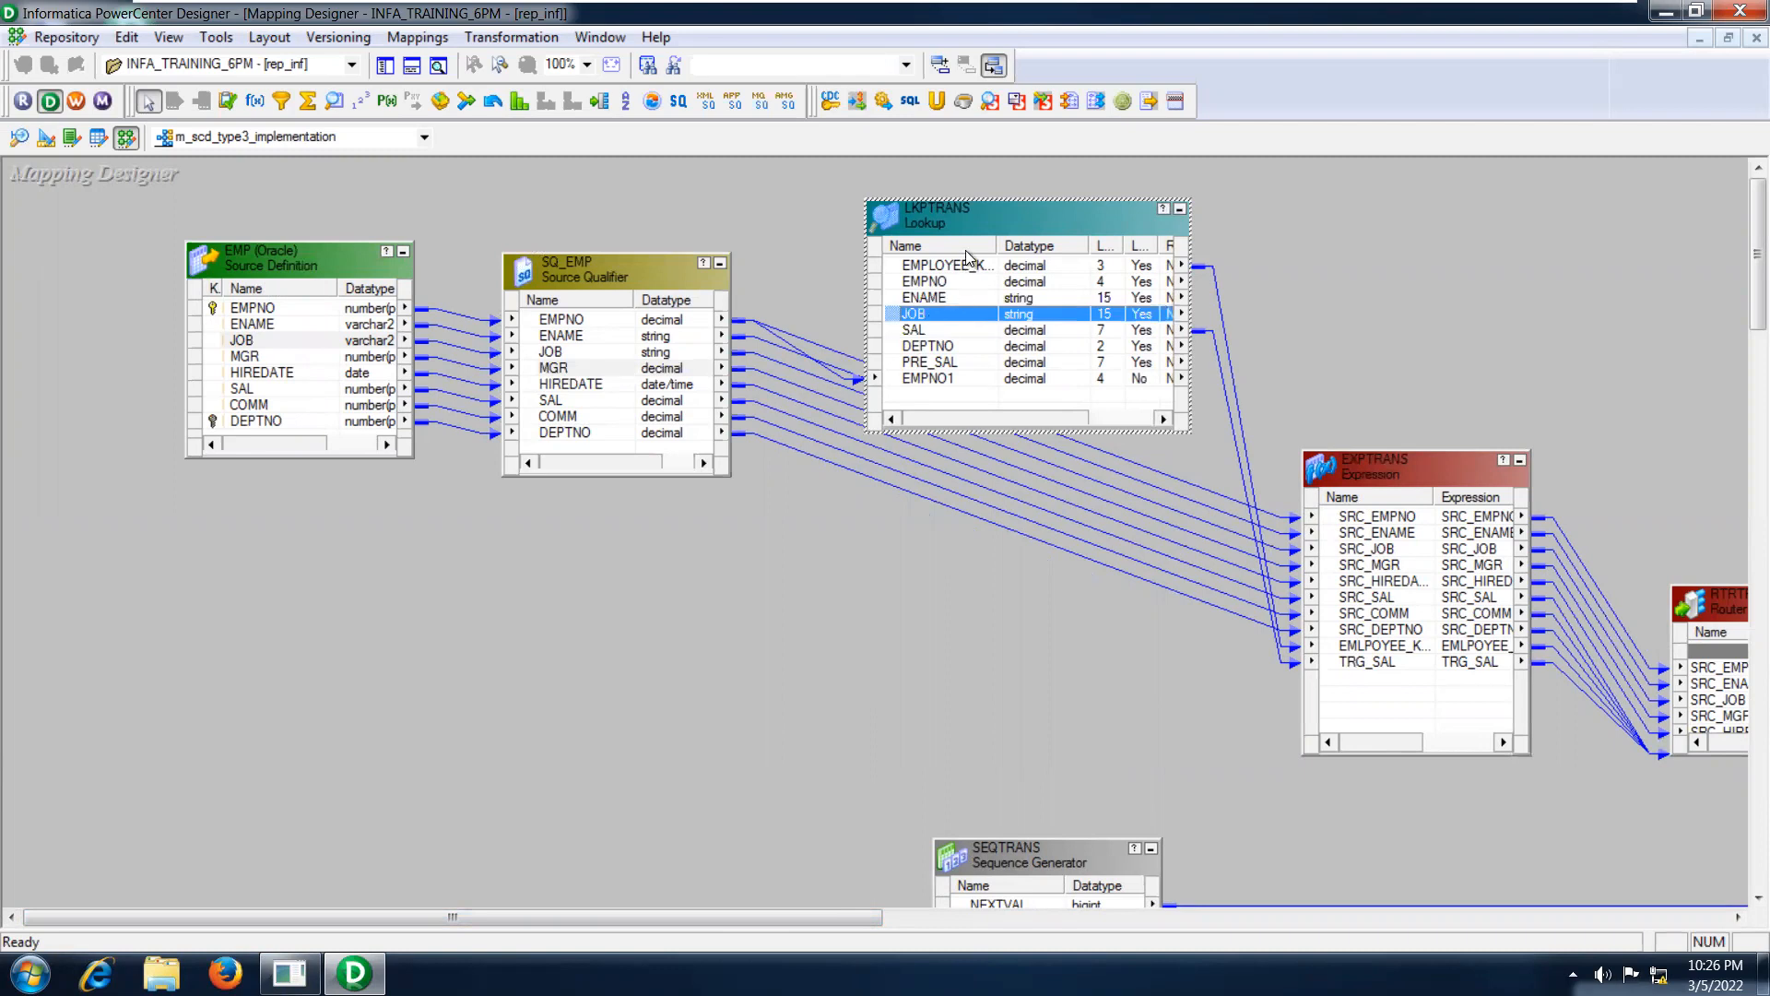
Inspect the LKPTRANS lookup's table name, lookup condition and connection information.
double_click(961, 218)
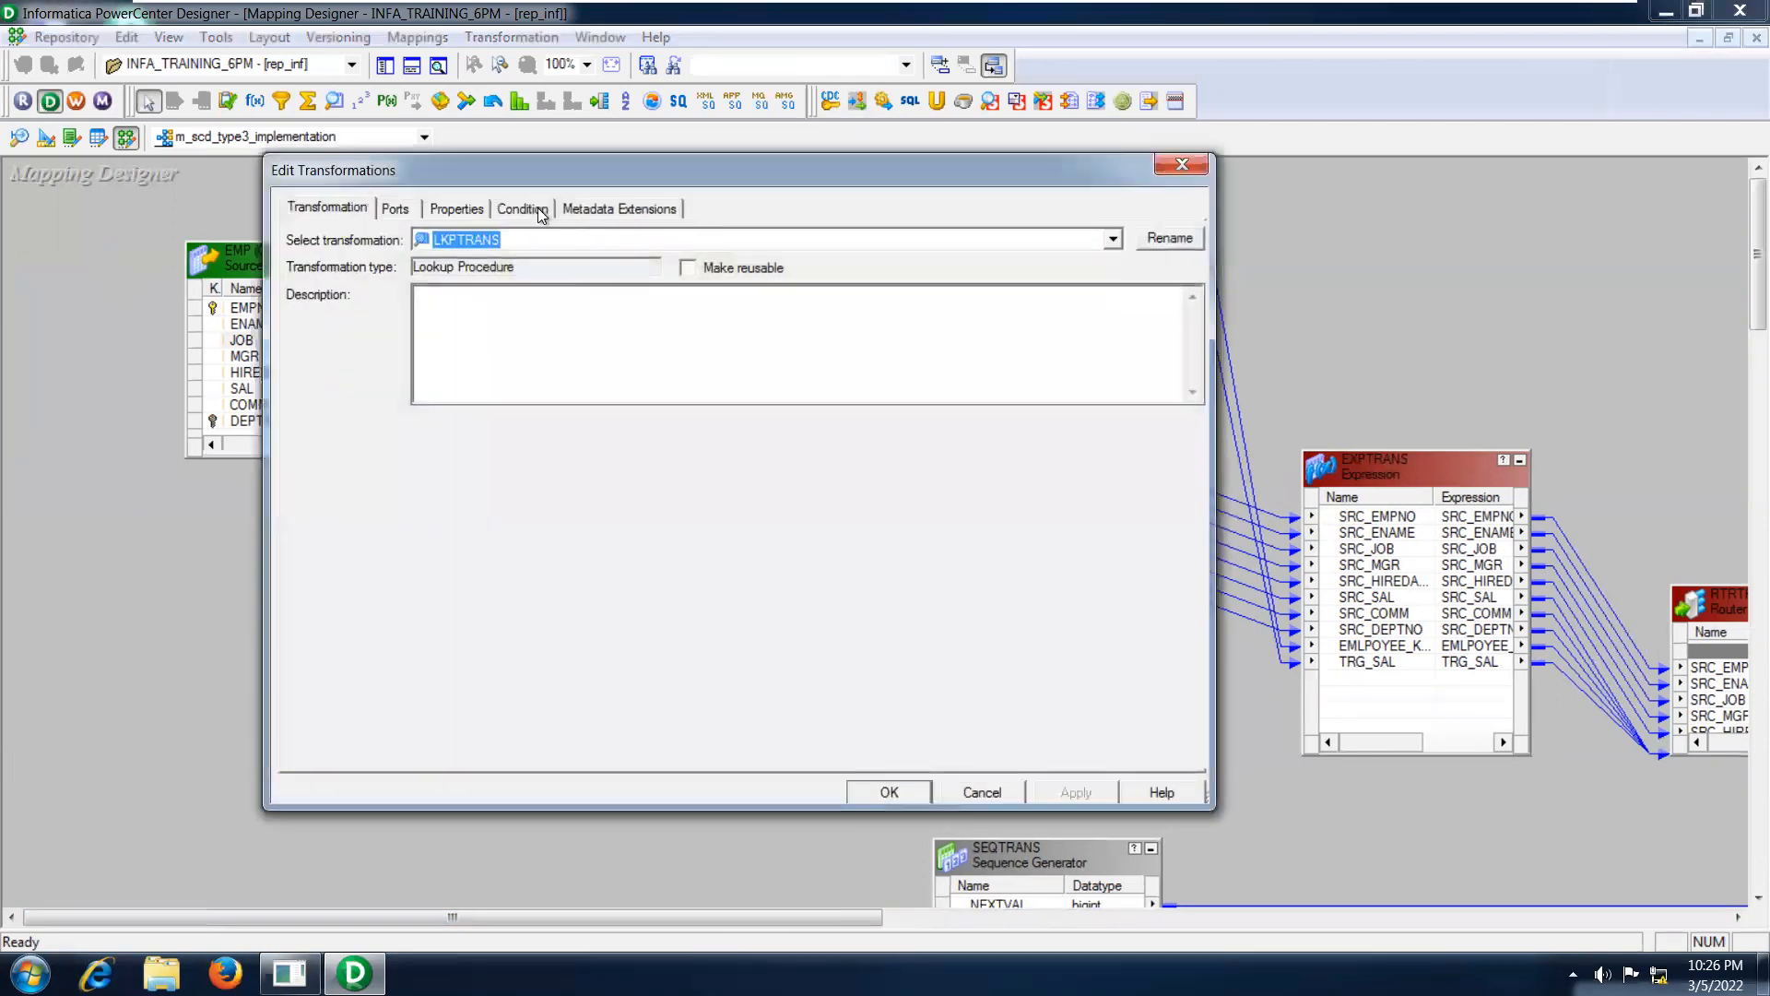
click(396, 206)
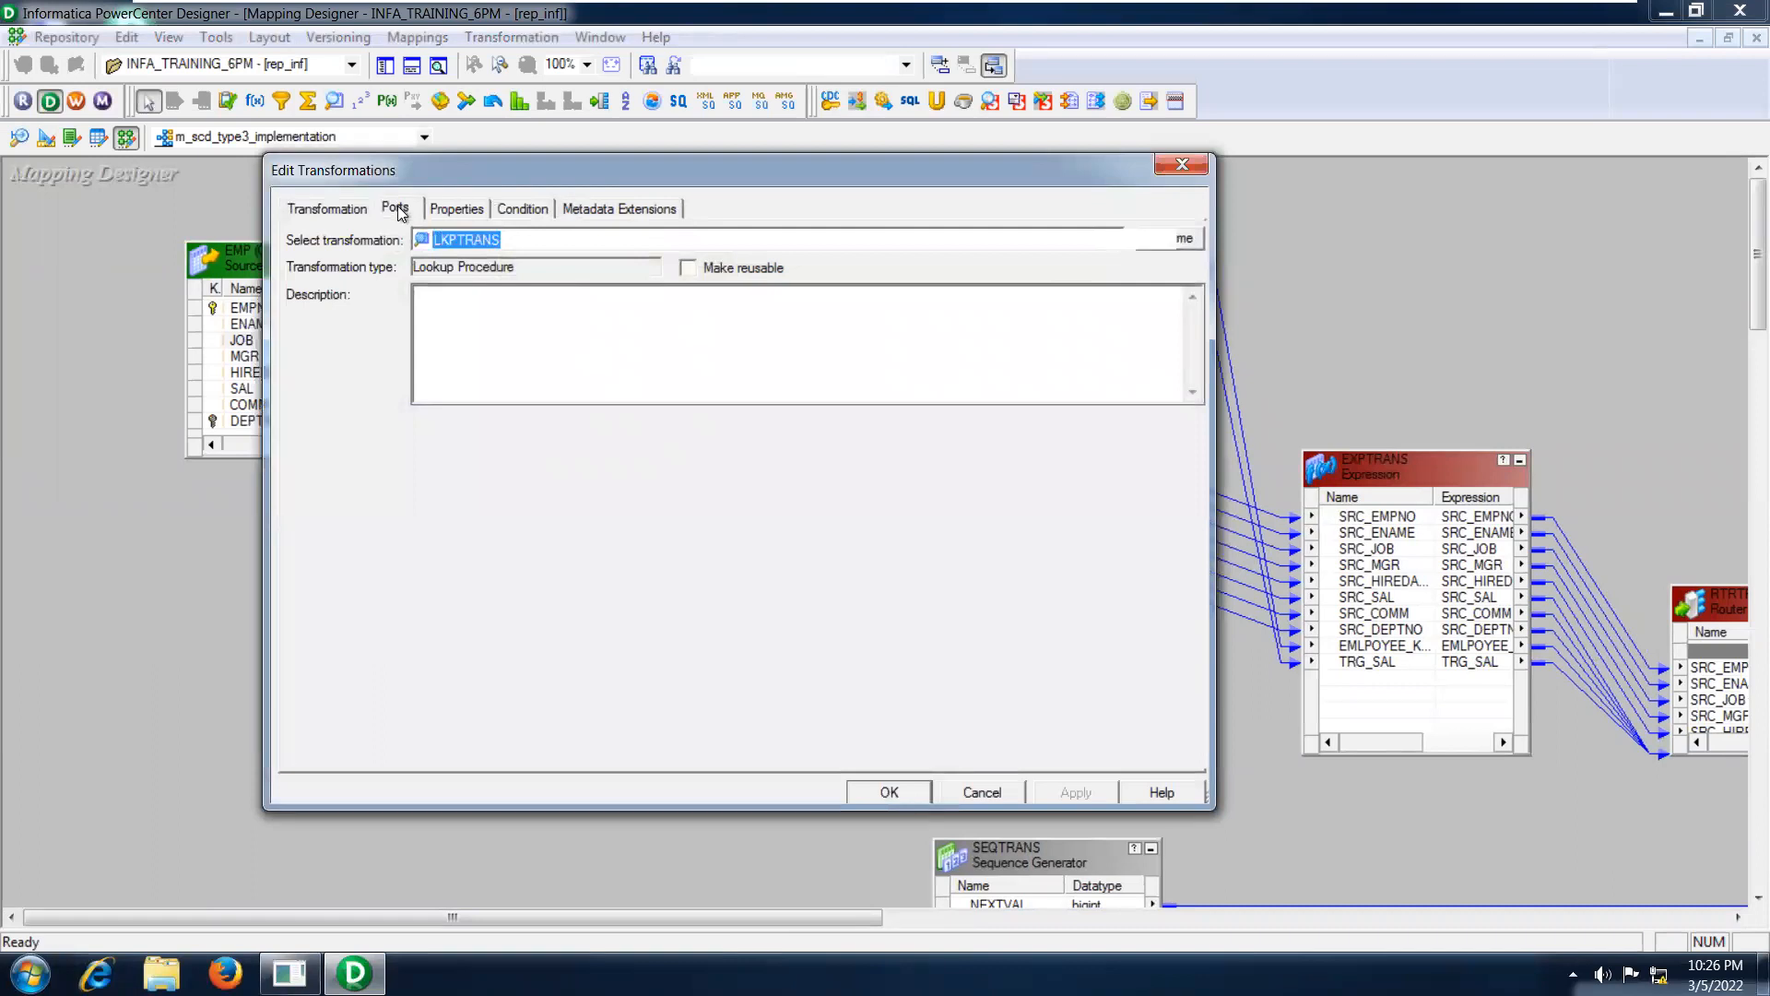
click(332, 207)
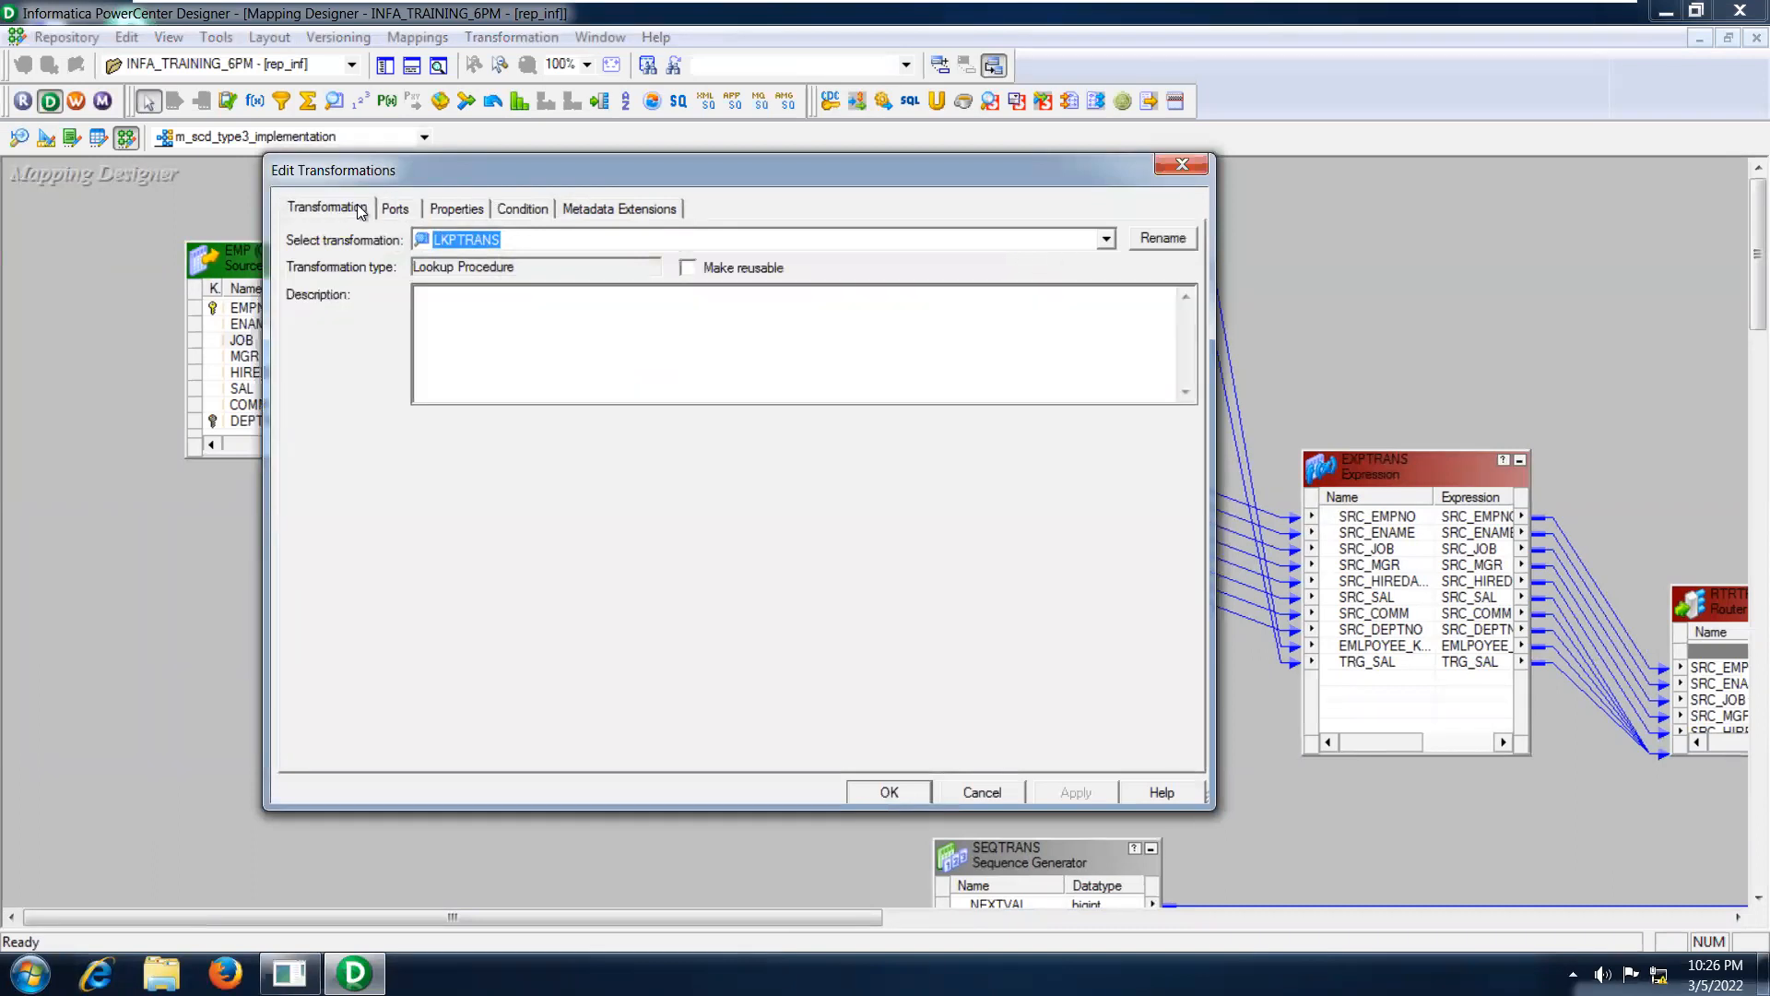
click(451, 204)
click(761, 338)
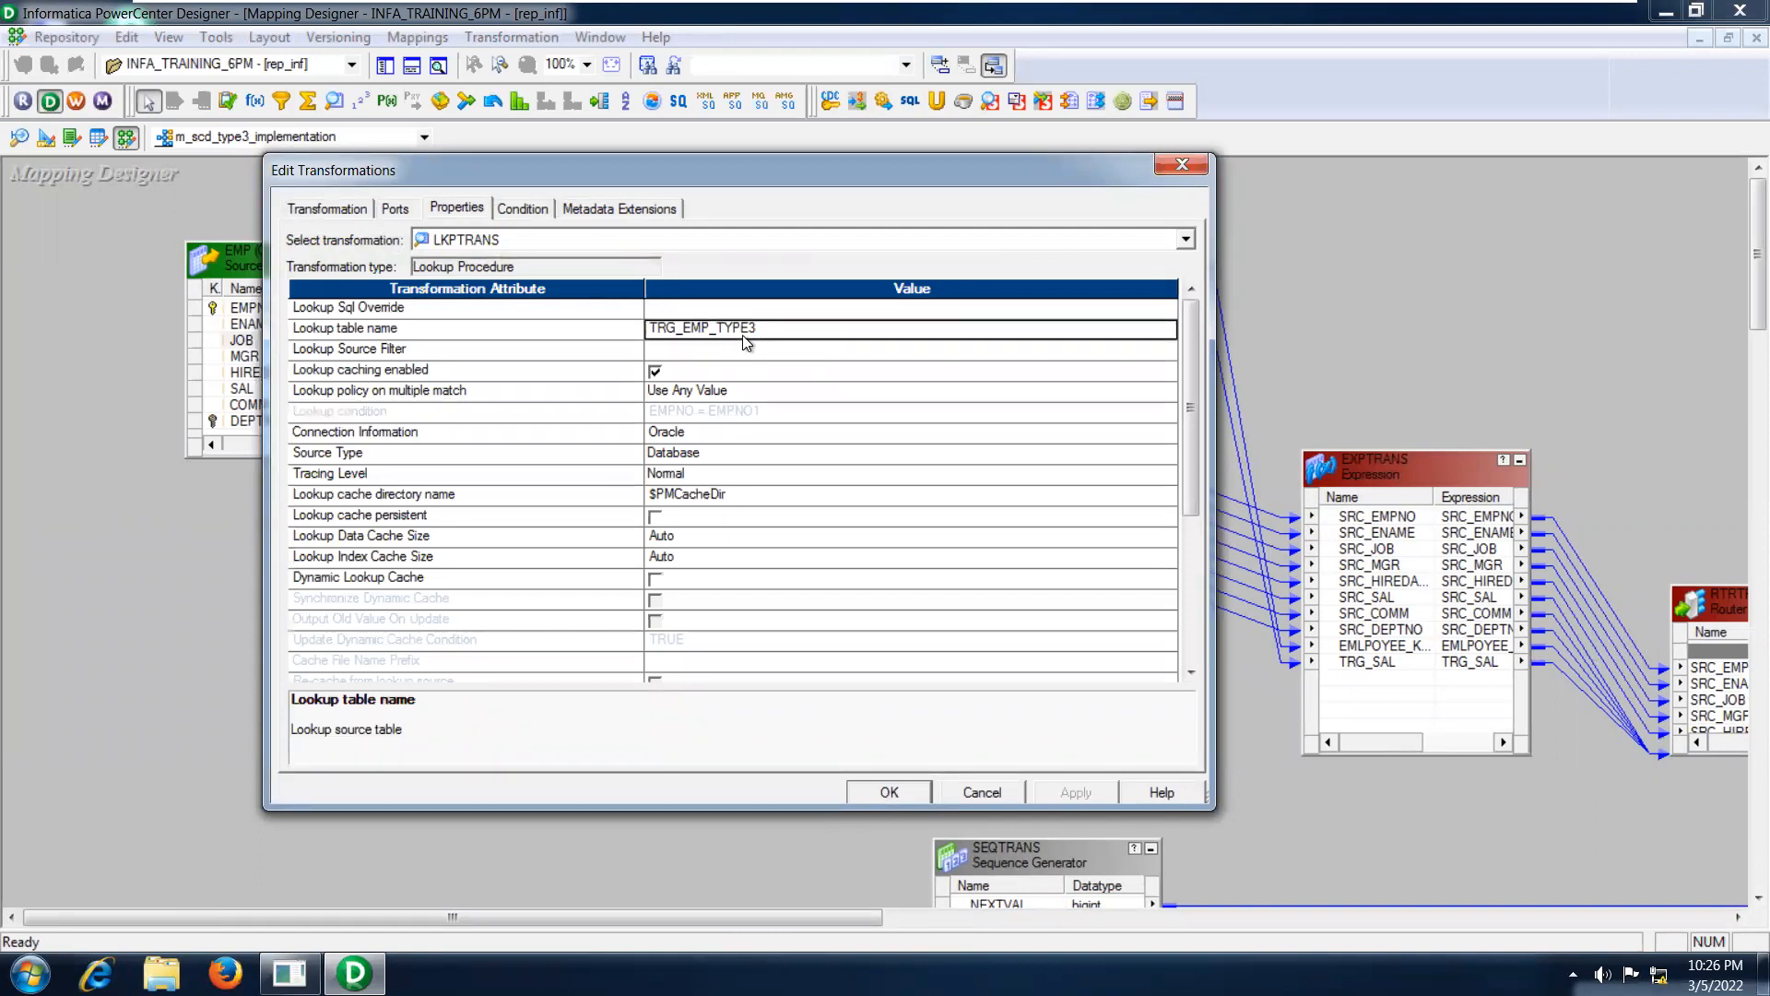
click(534, 208)
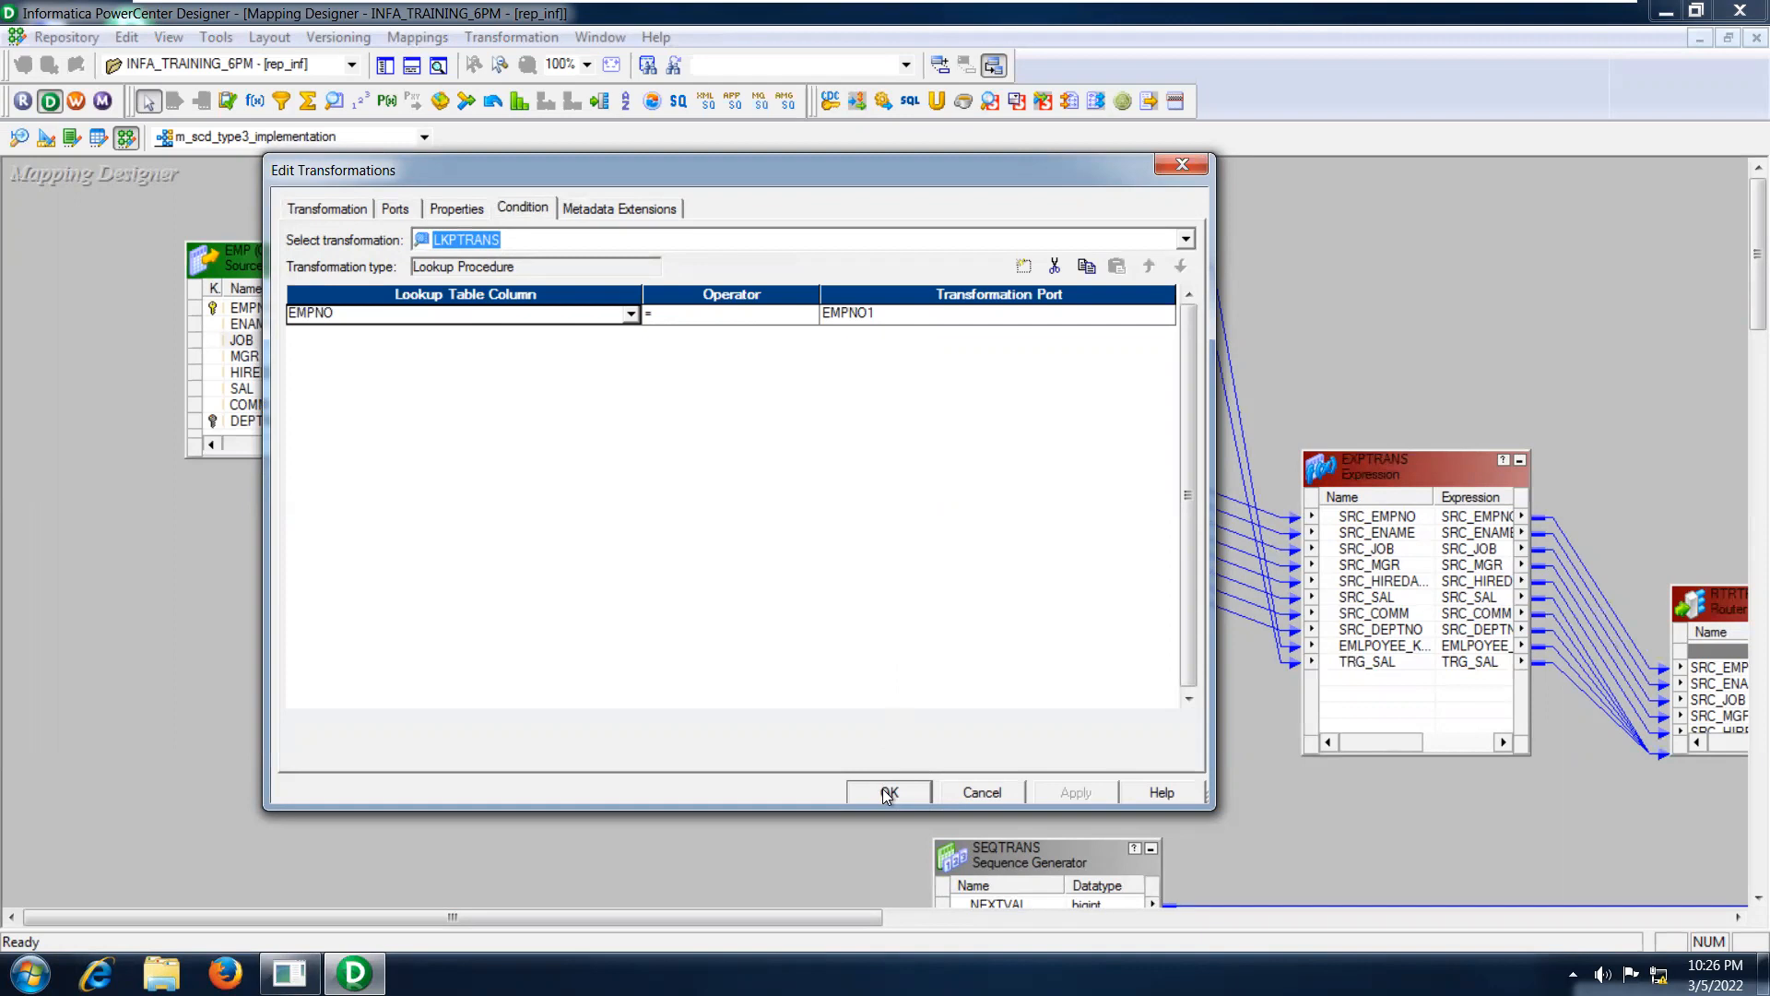
click(459, 208)
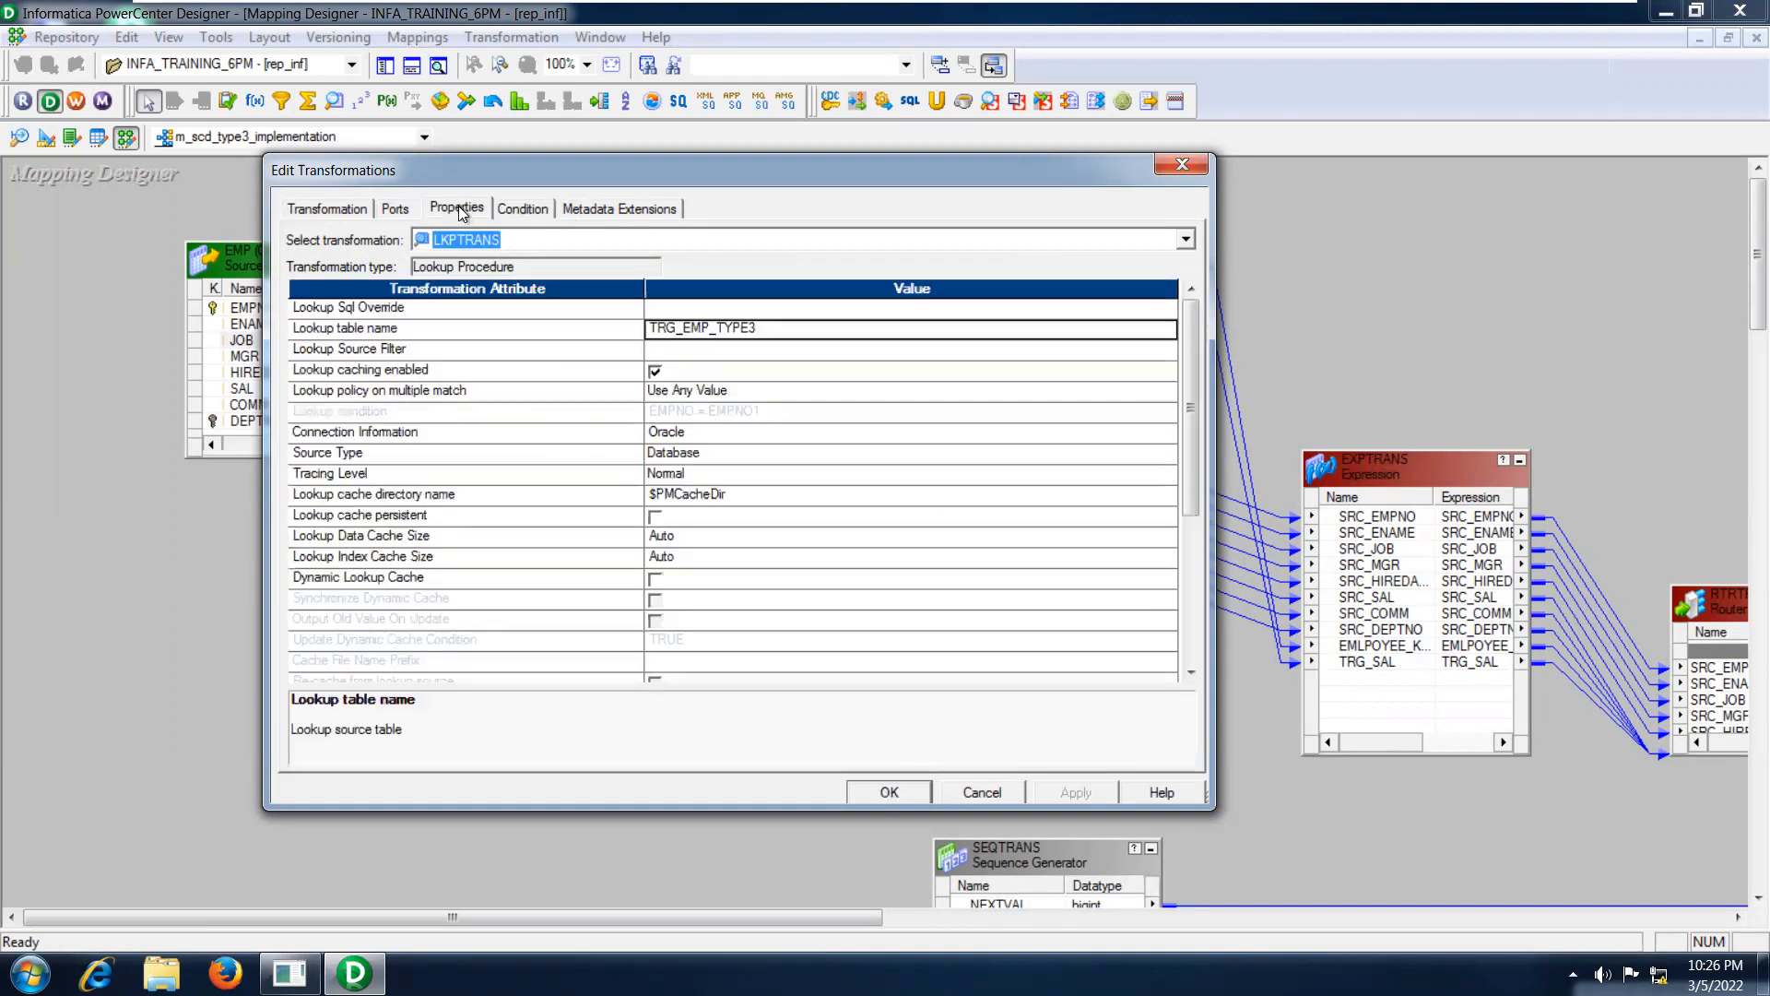
click(514, 210)
click(463, 206)
click(706, 439)
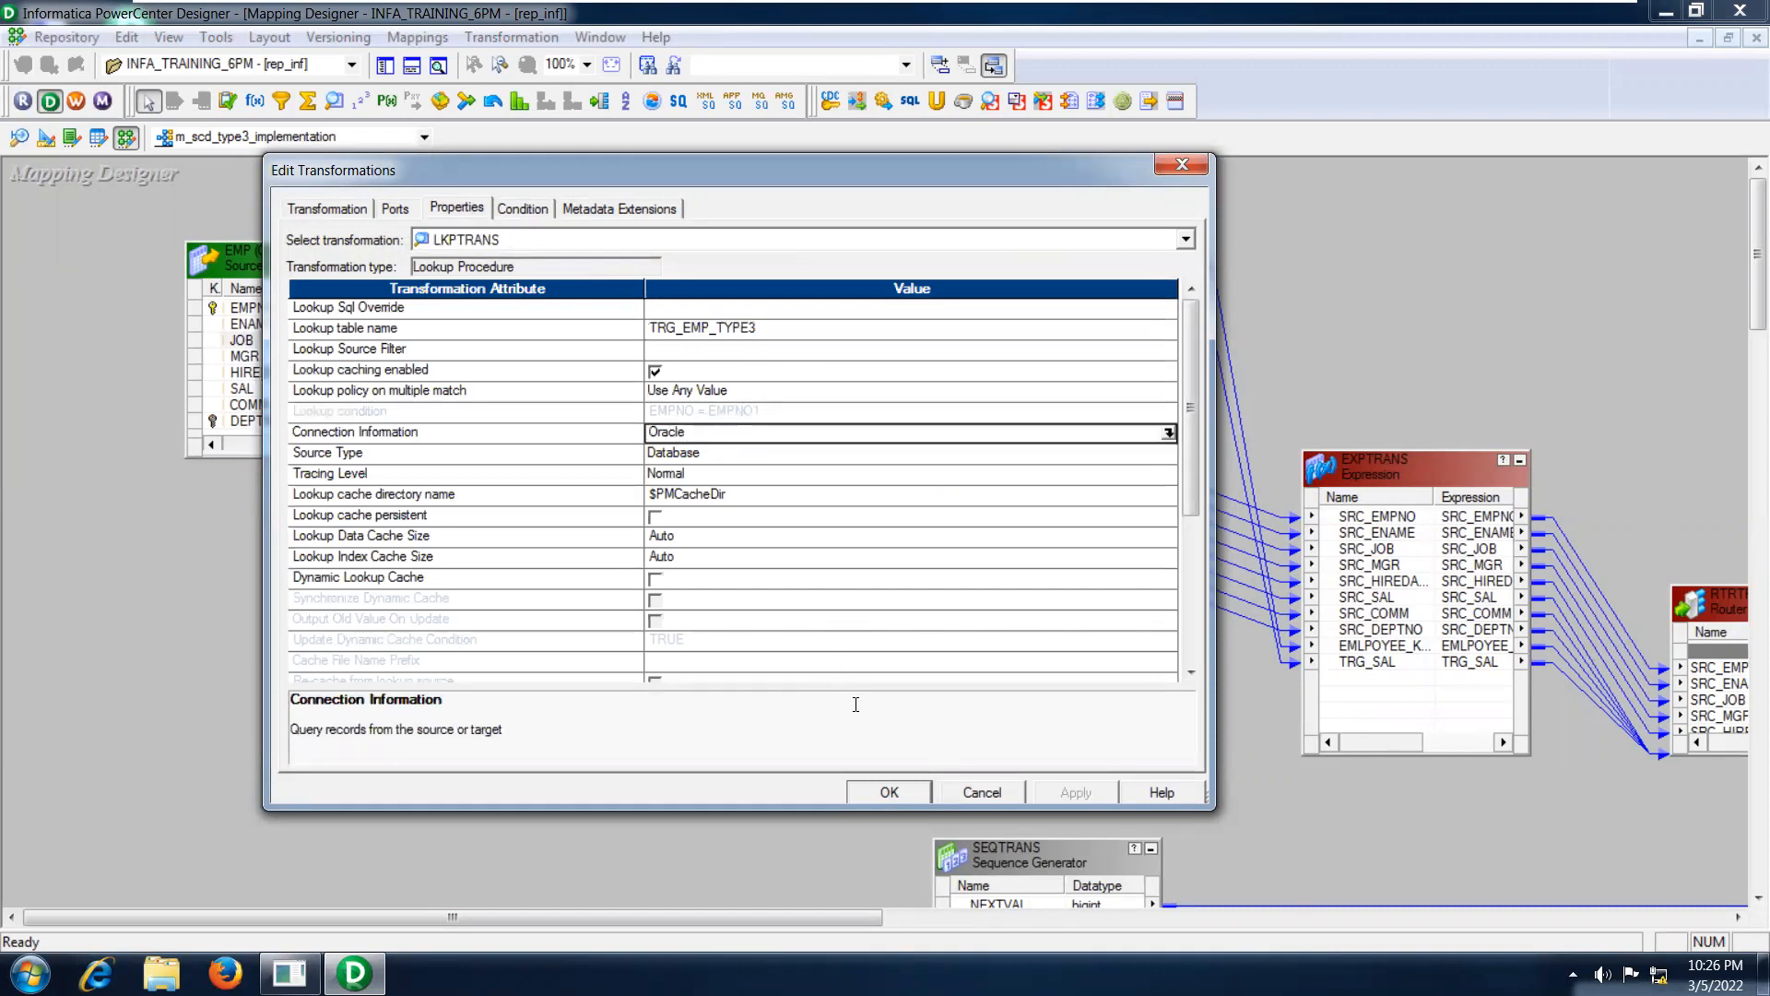
click(876, 792)
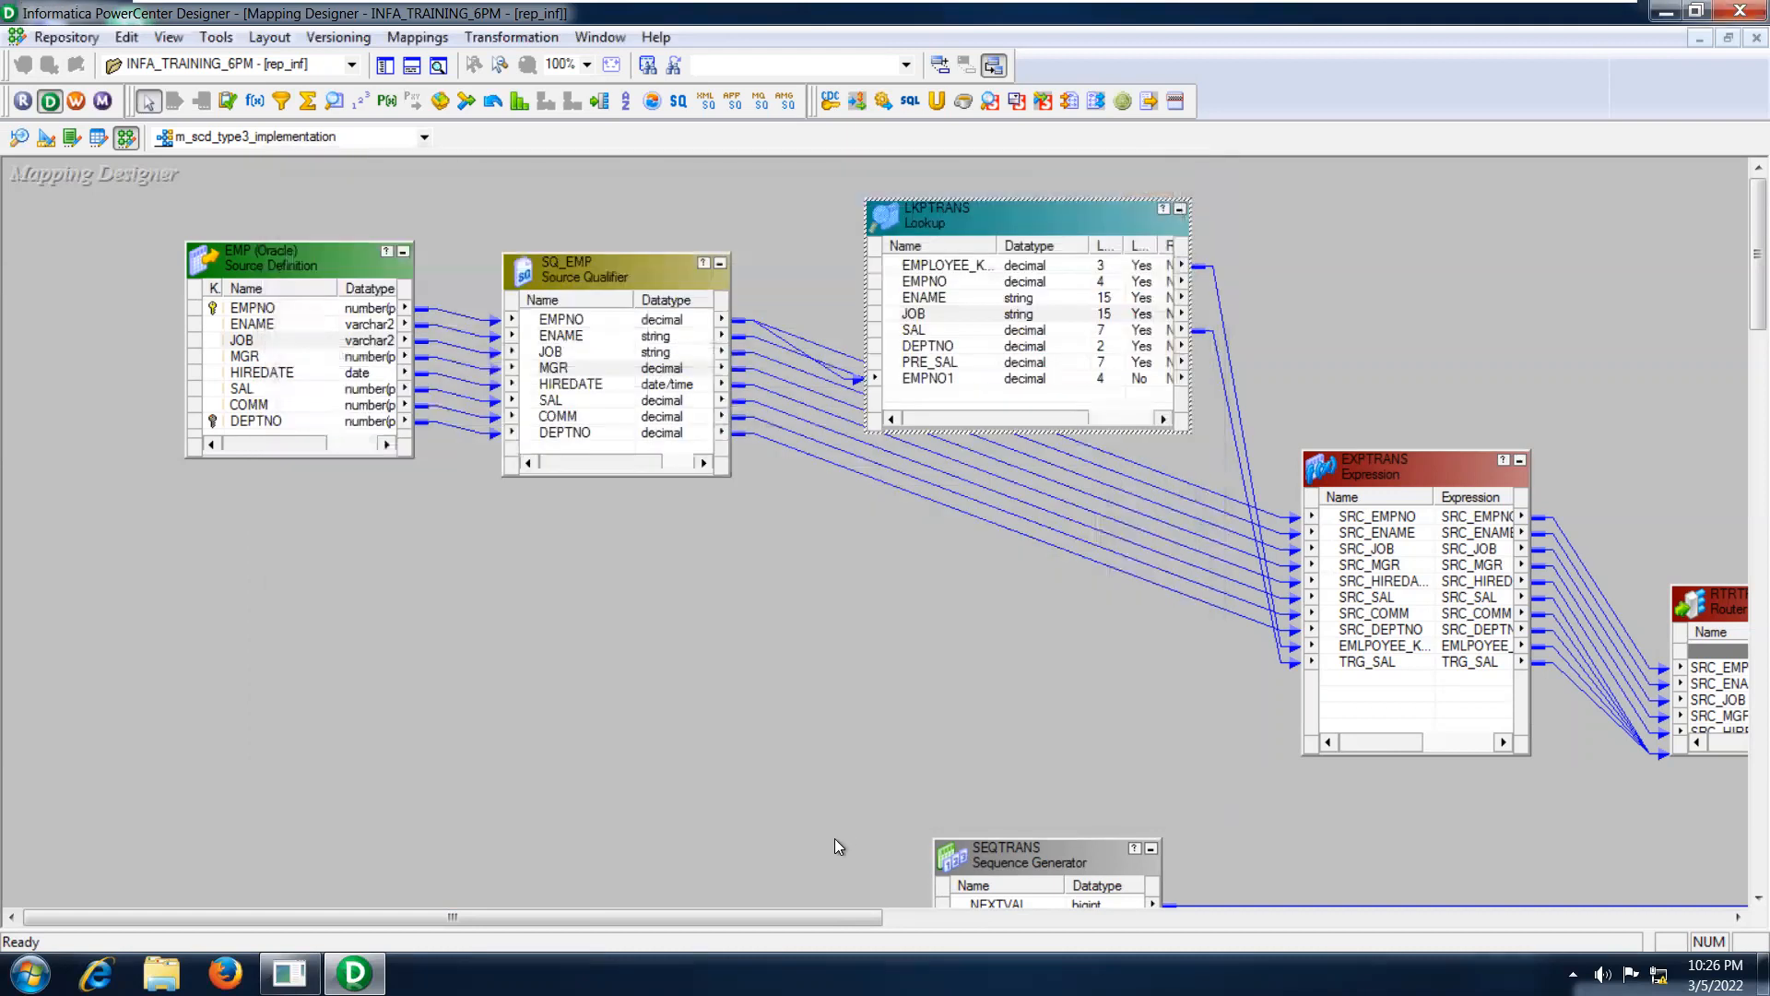
Review the SQ_EMP ports and the matching SRC_ ports, from SRC_ENAME through SRC_DEPTNO, in the EXPTRANS expression.
drag(779, 911, 938, 910)
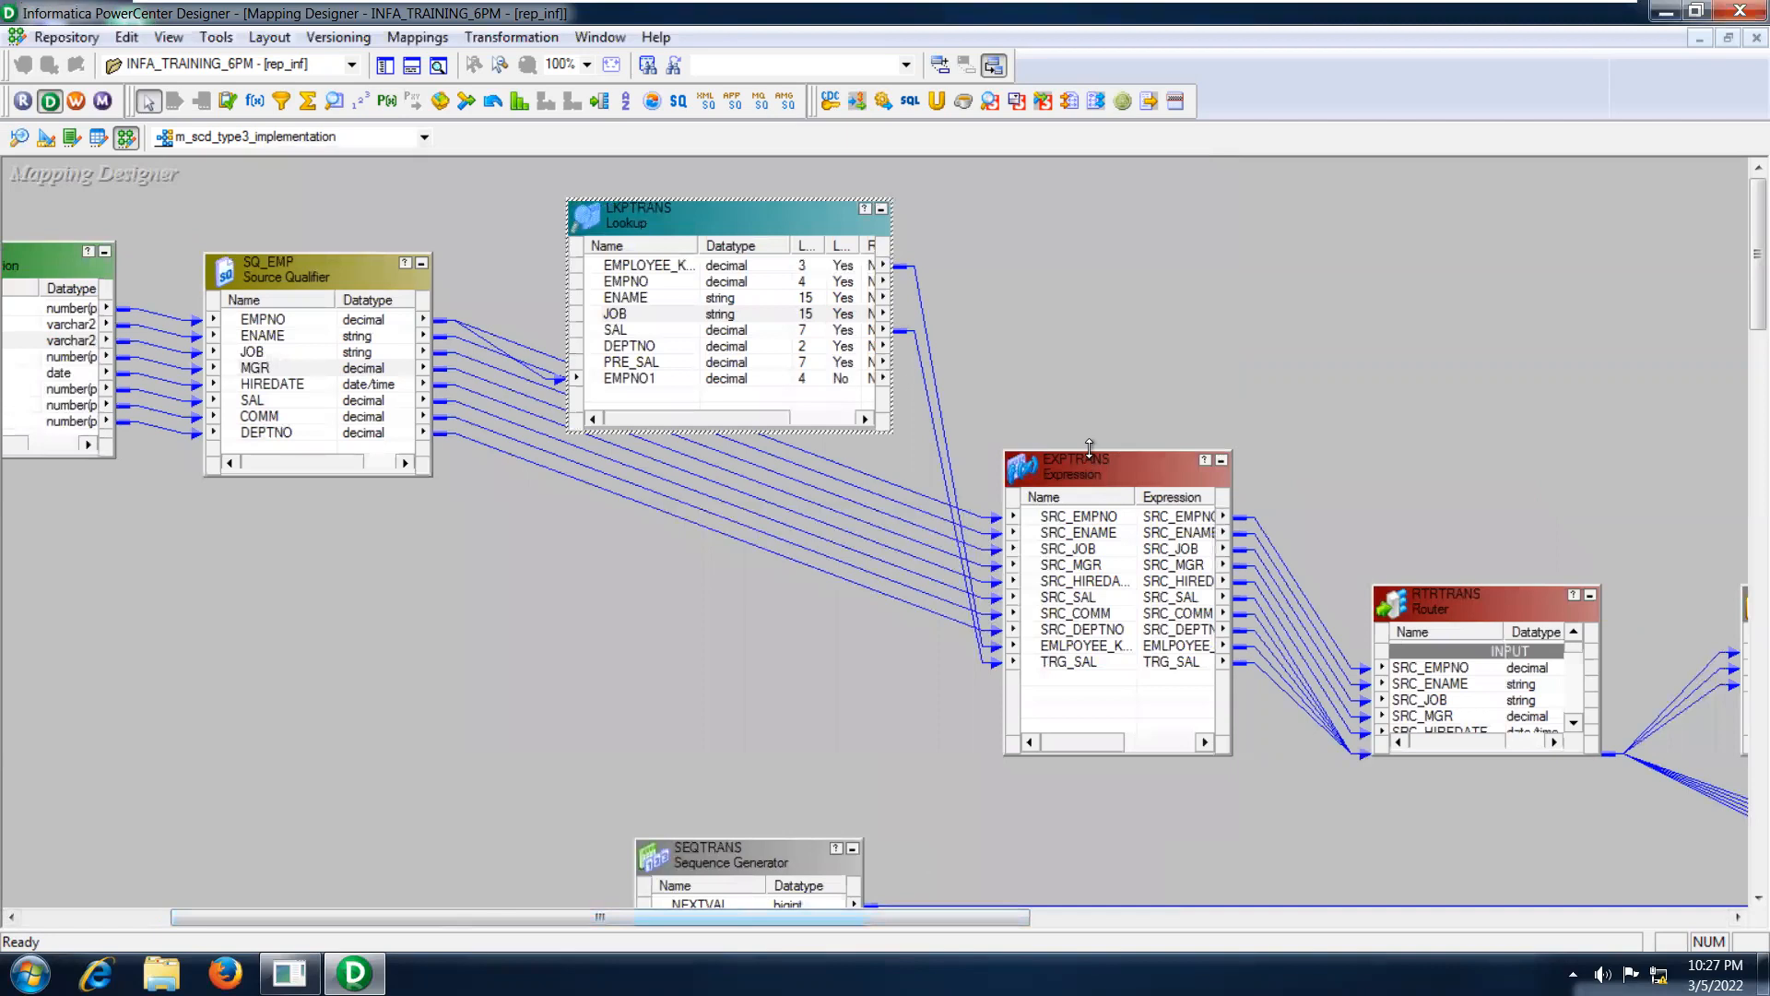
click(287, 385)
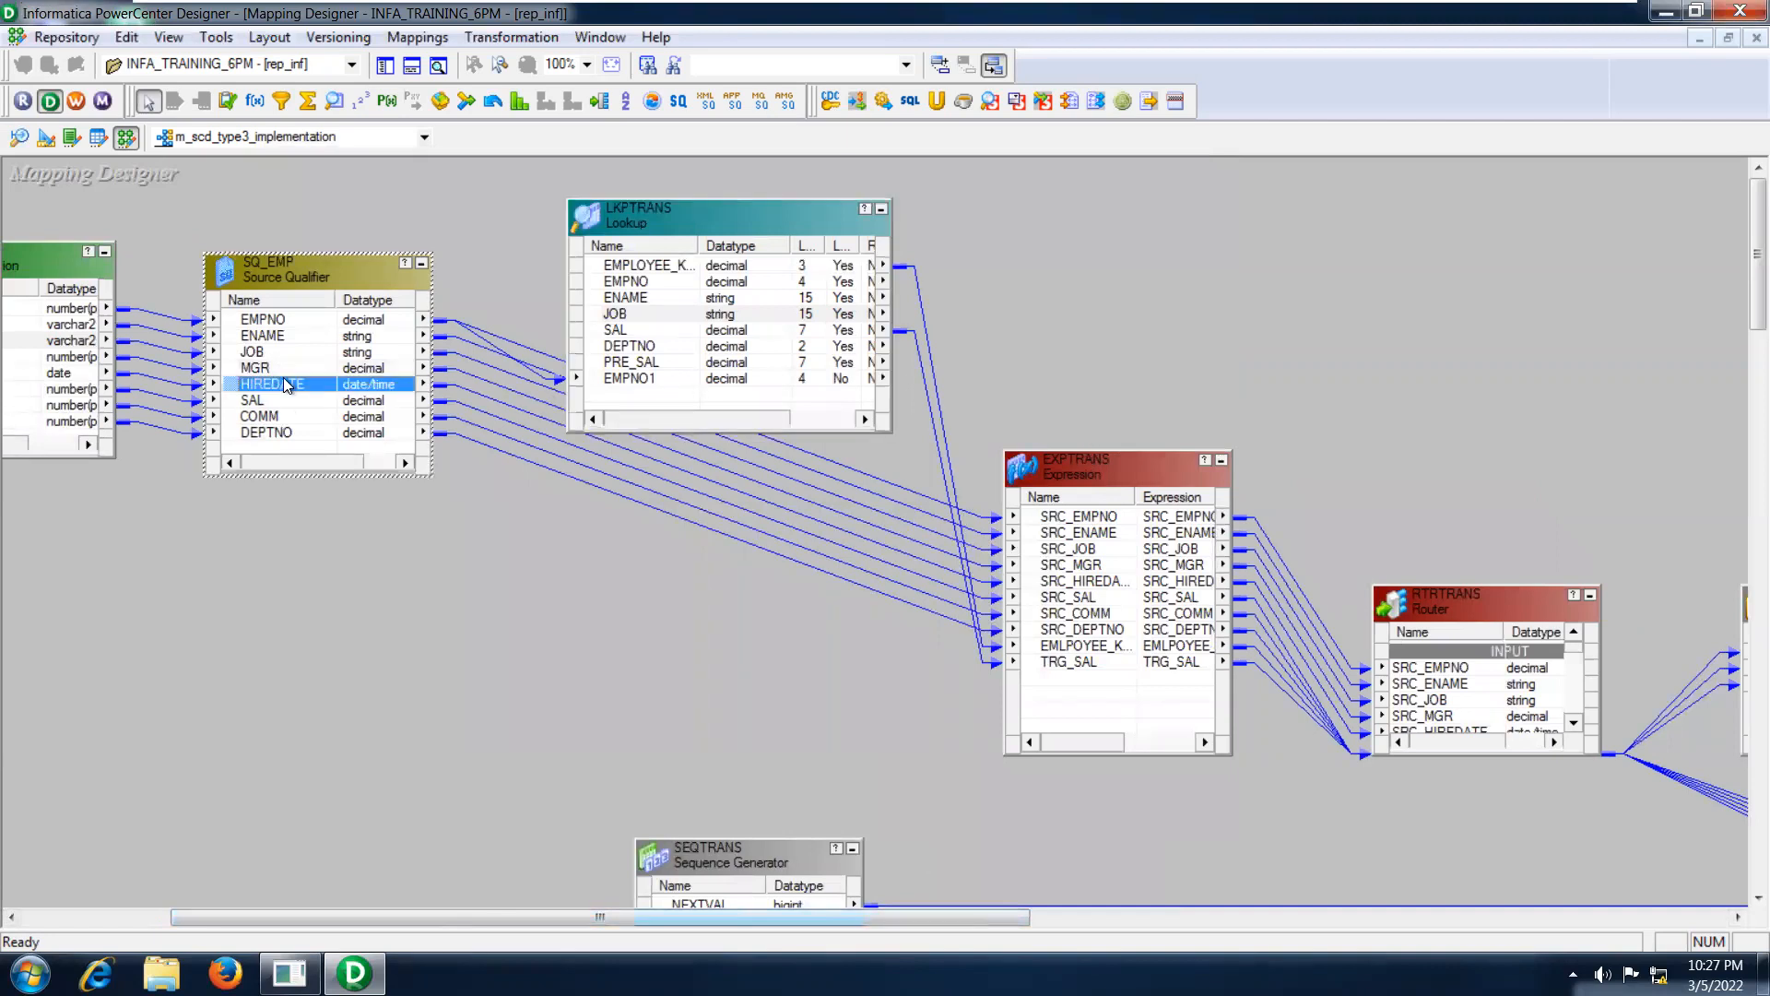
click(279, 365)
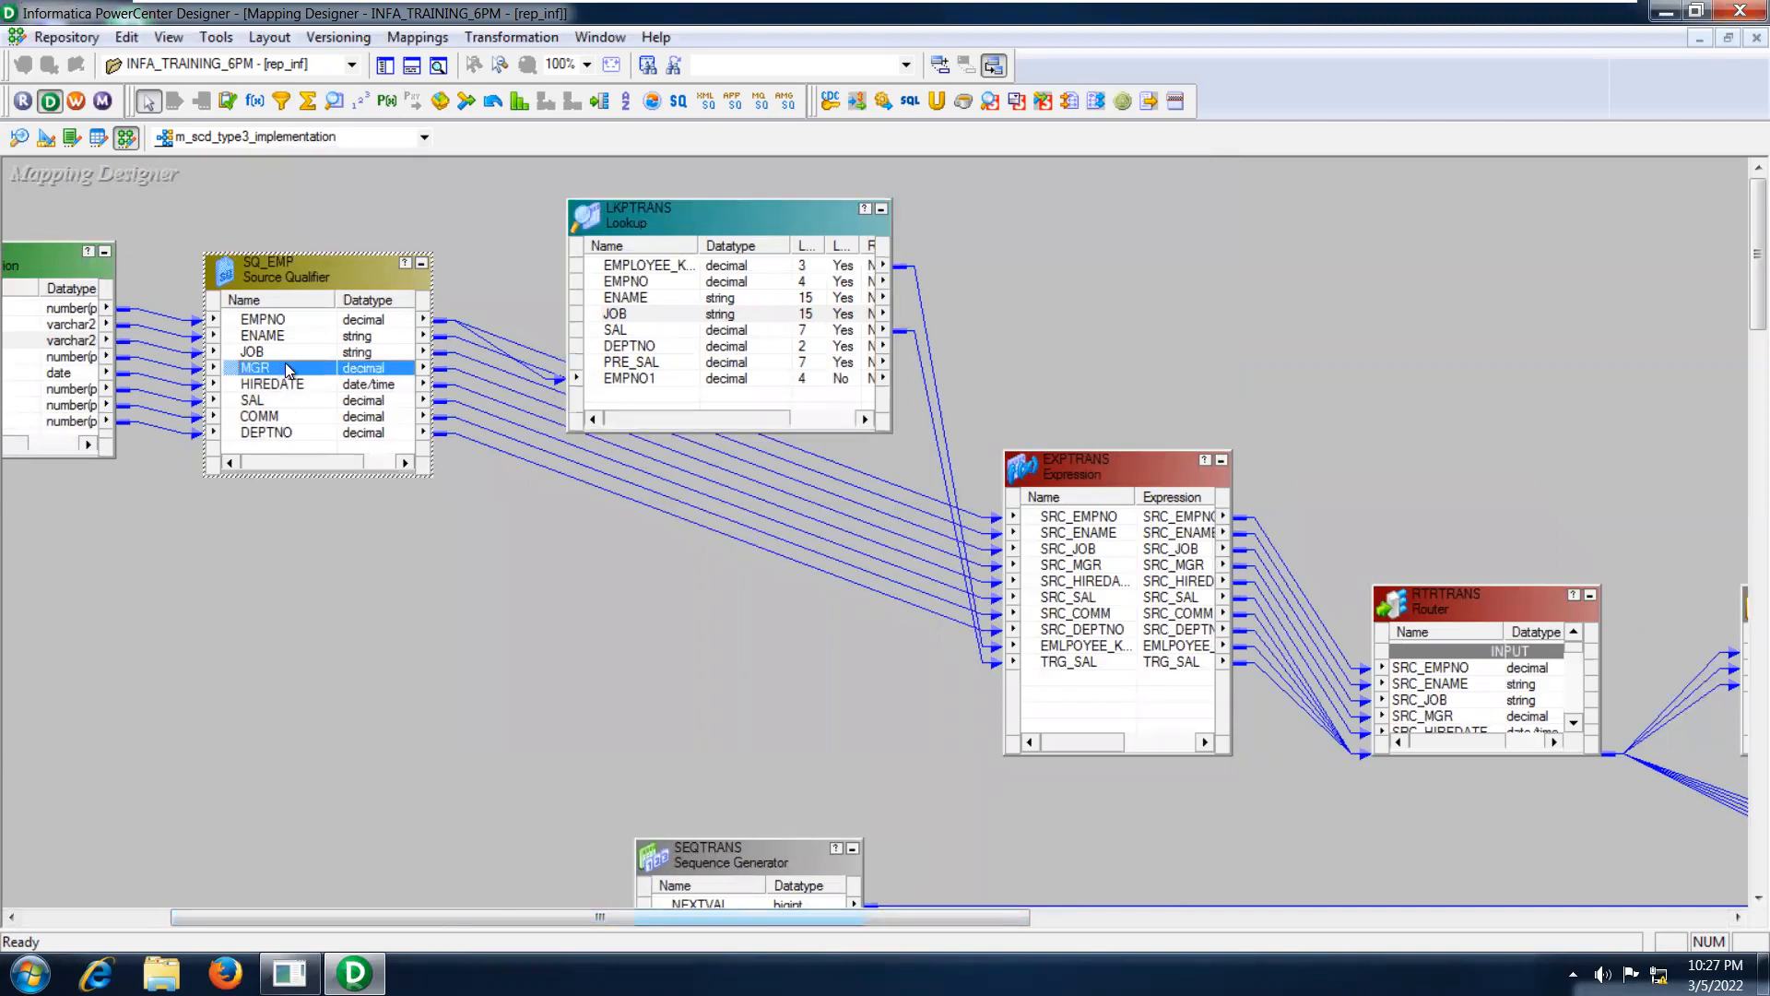
click(1073, 527)
click(1075, 533)
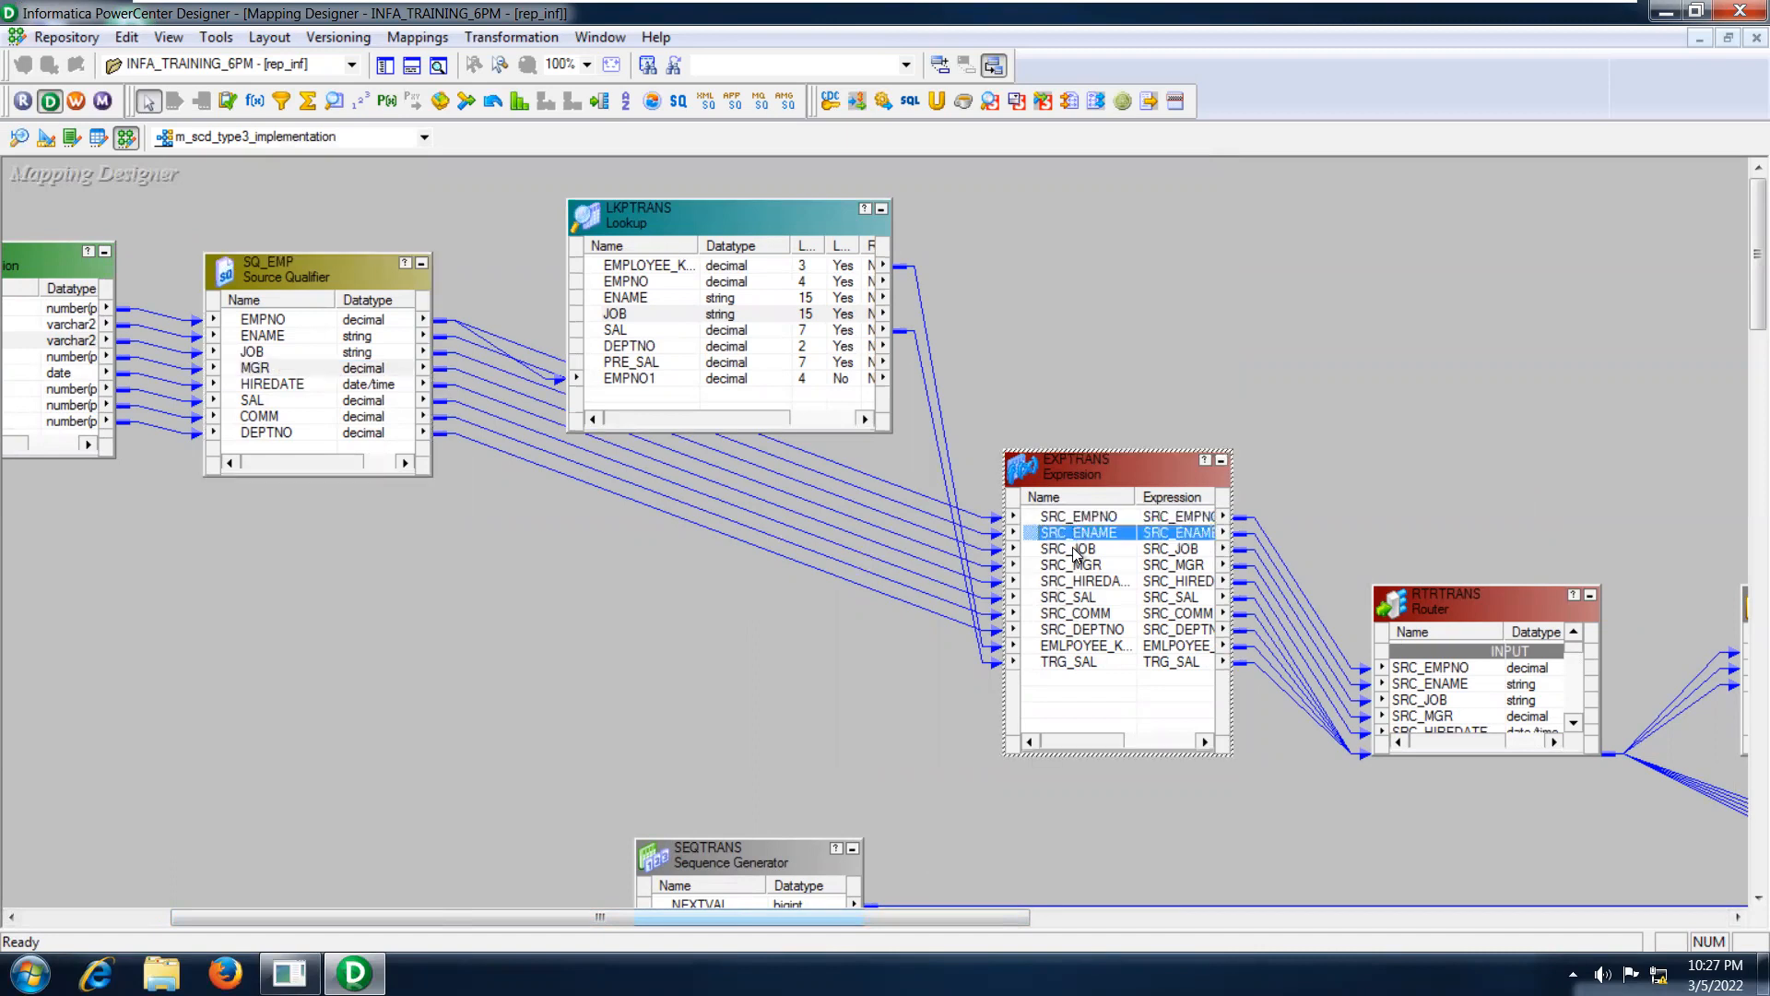
click(1075, 566)
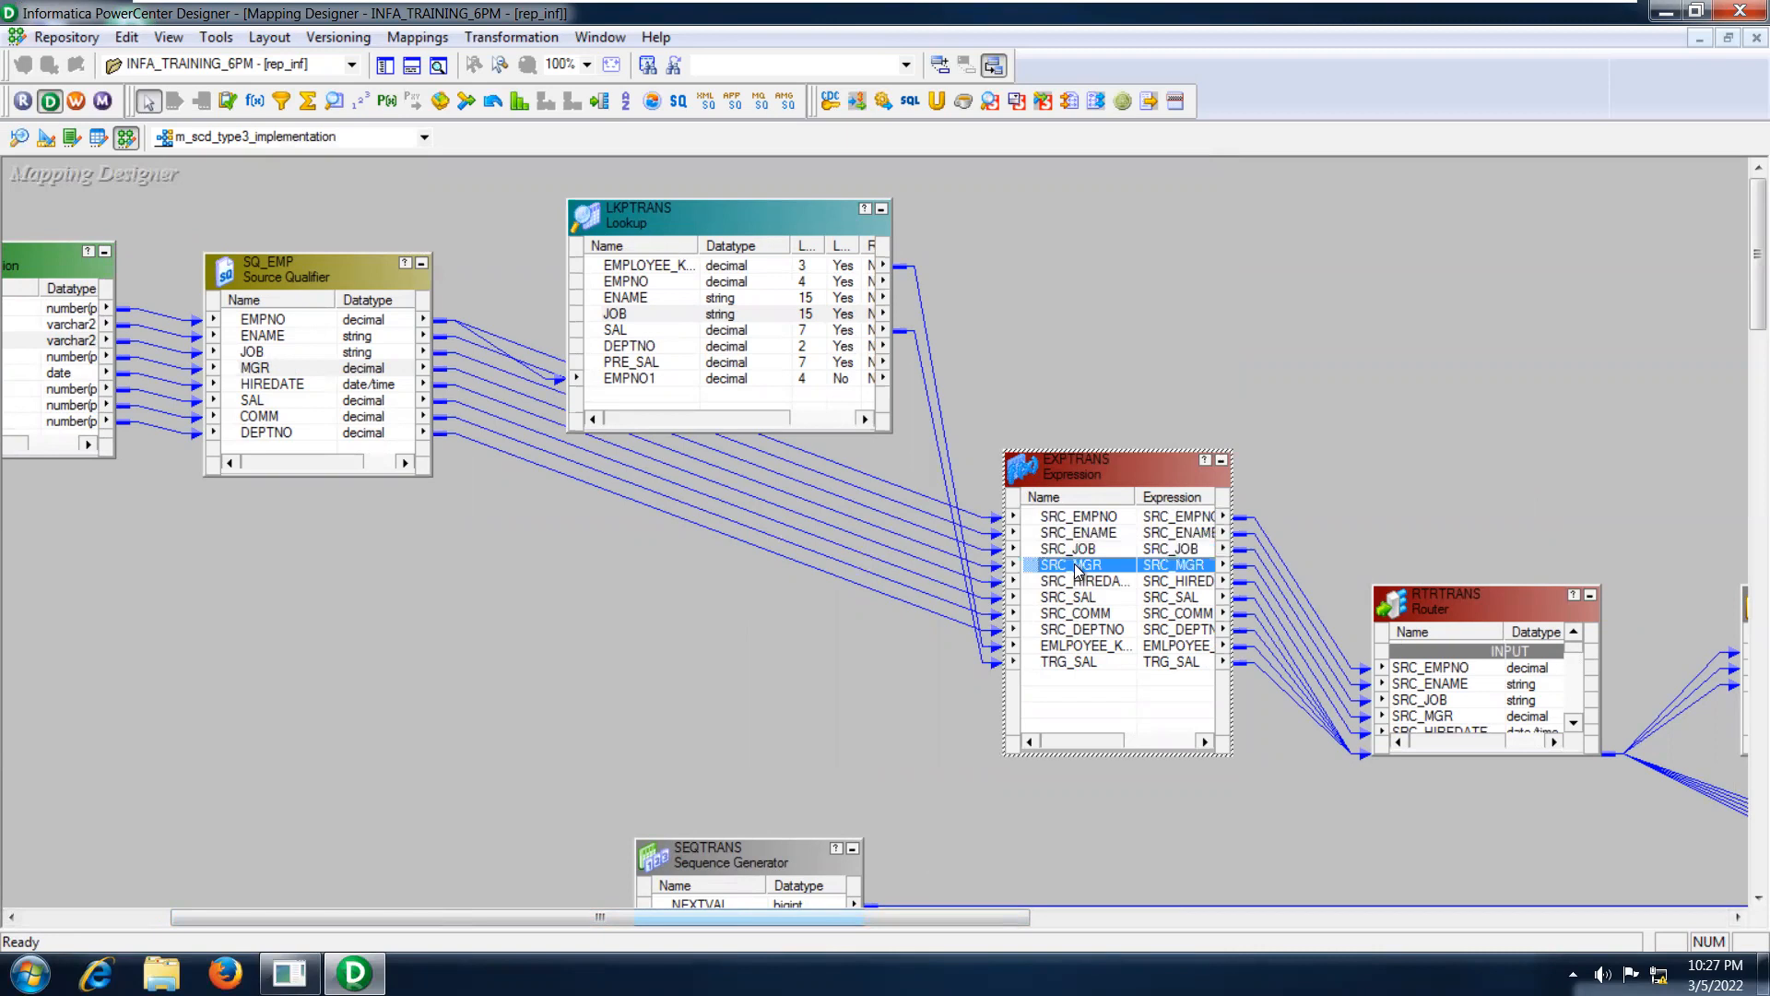
click(1077, 580)
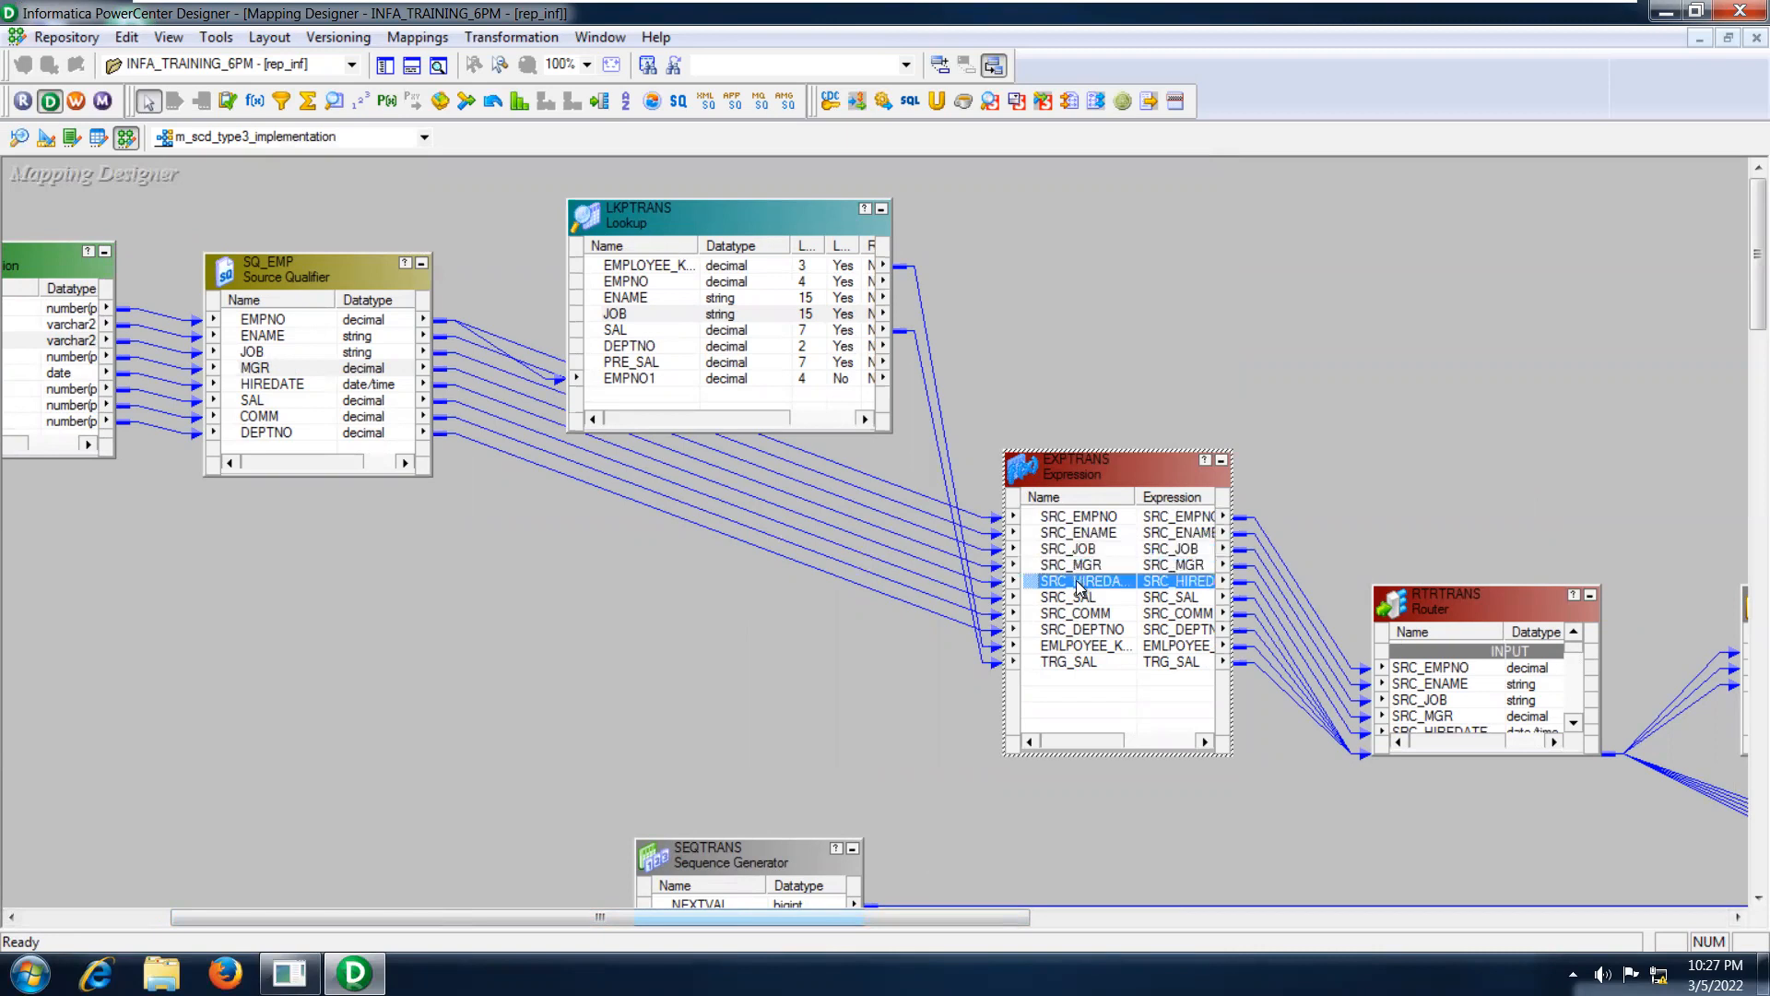
click(1079, 598)
click(1079, 614)
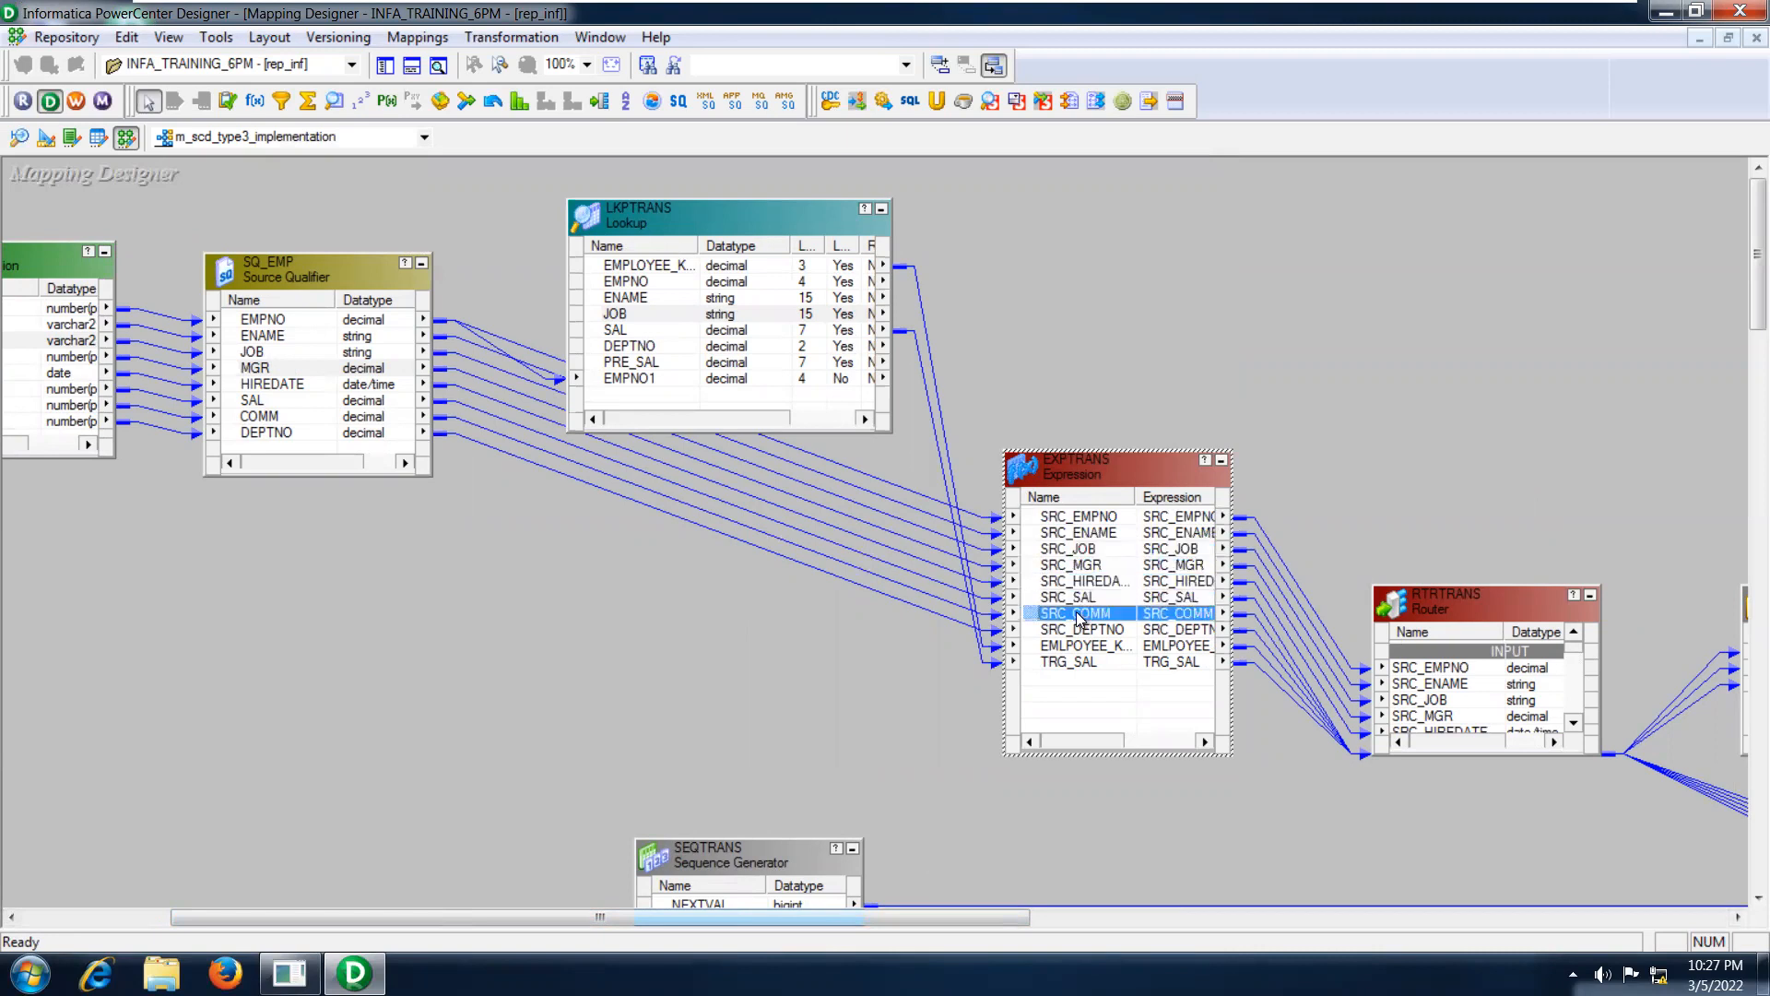
click(1080, 630)
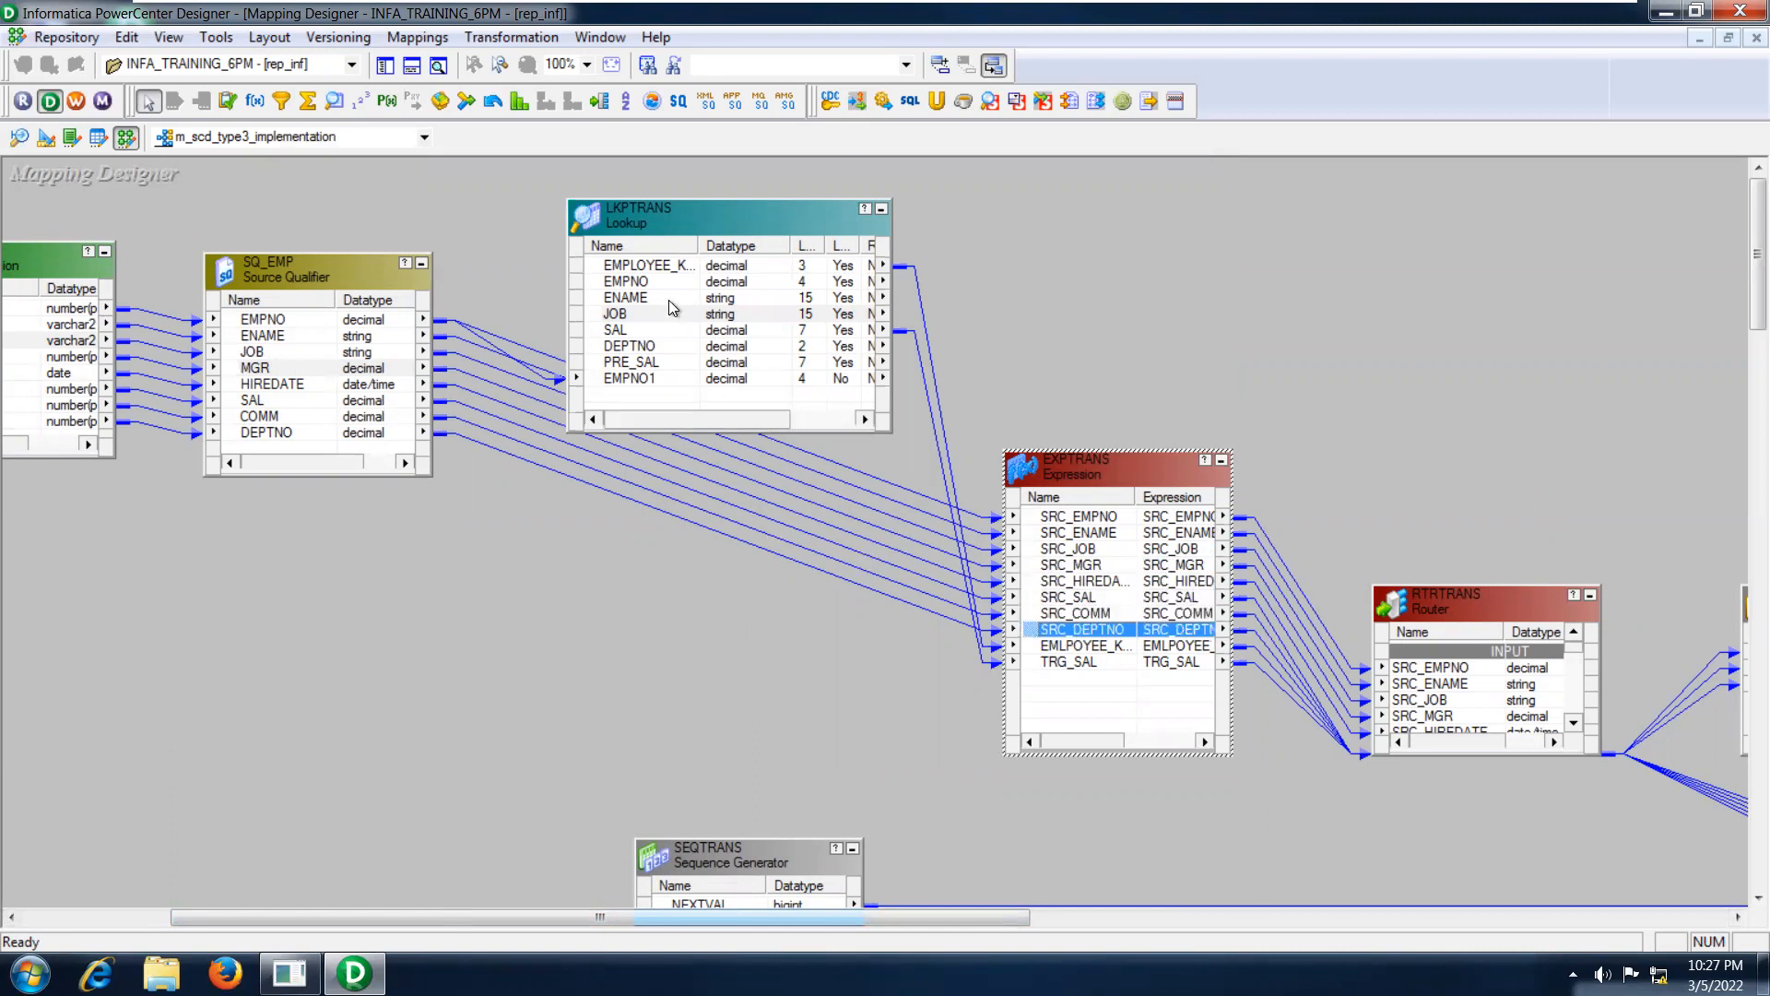
Trace the lookup's employee key and SAL ports from LKPTRANS to the employee key and TRG_SAL ports in EXPTRANS.
click(649, 268)
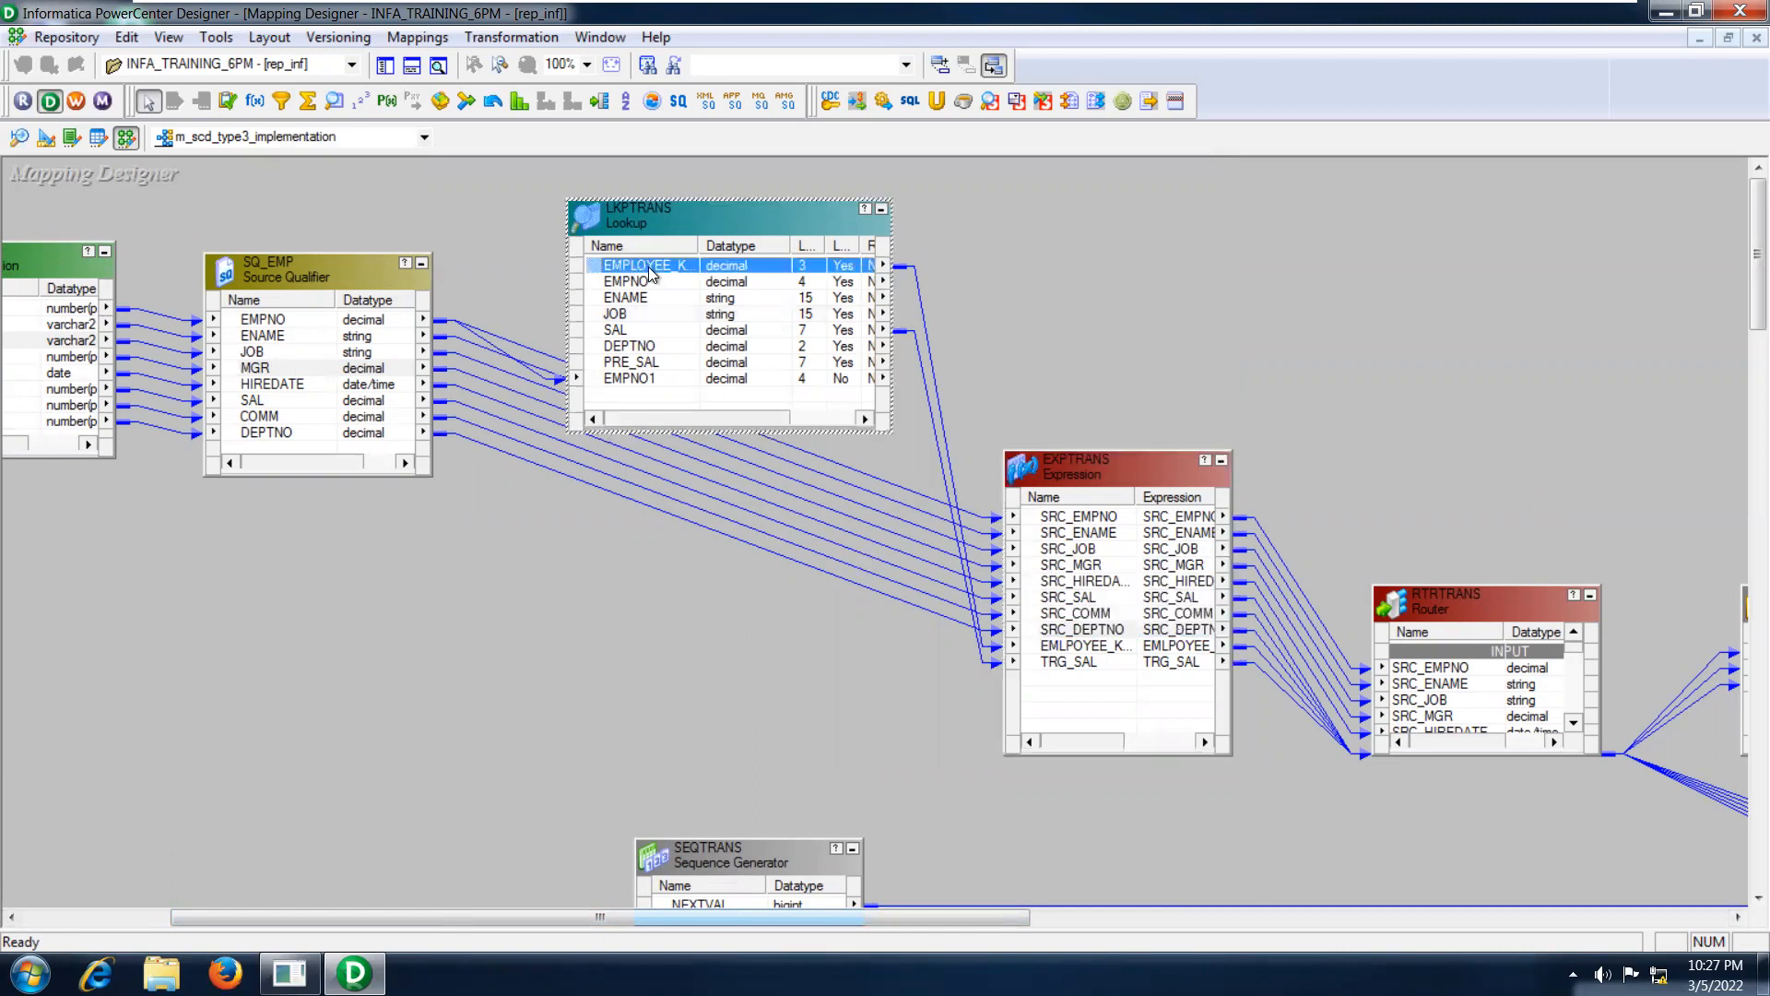
click(1083, 645)
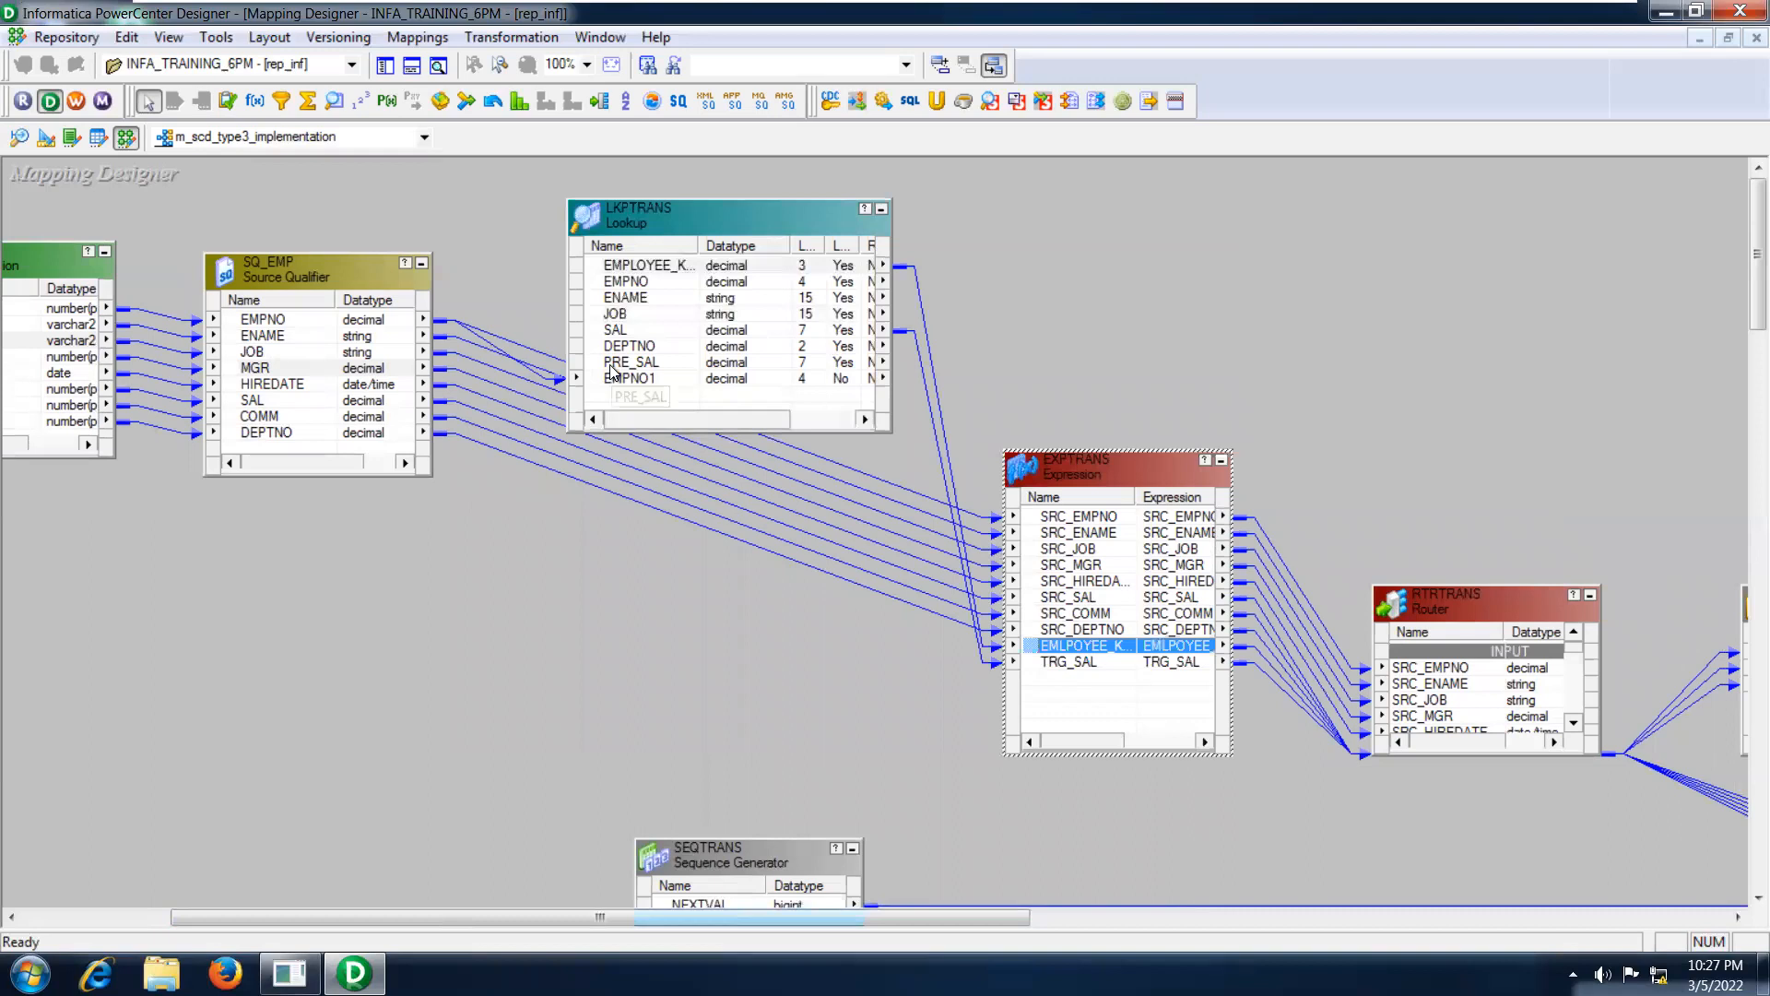
click(609, 332)
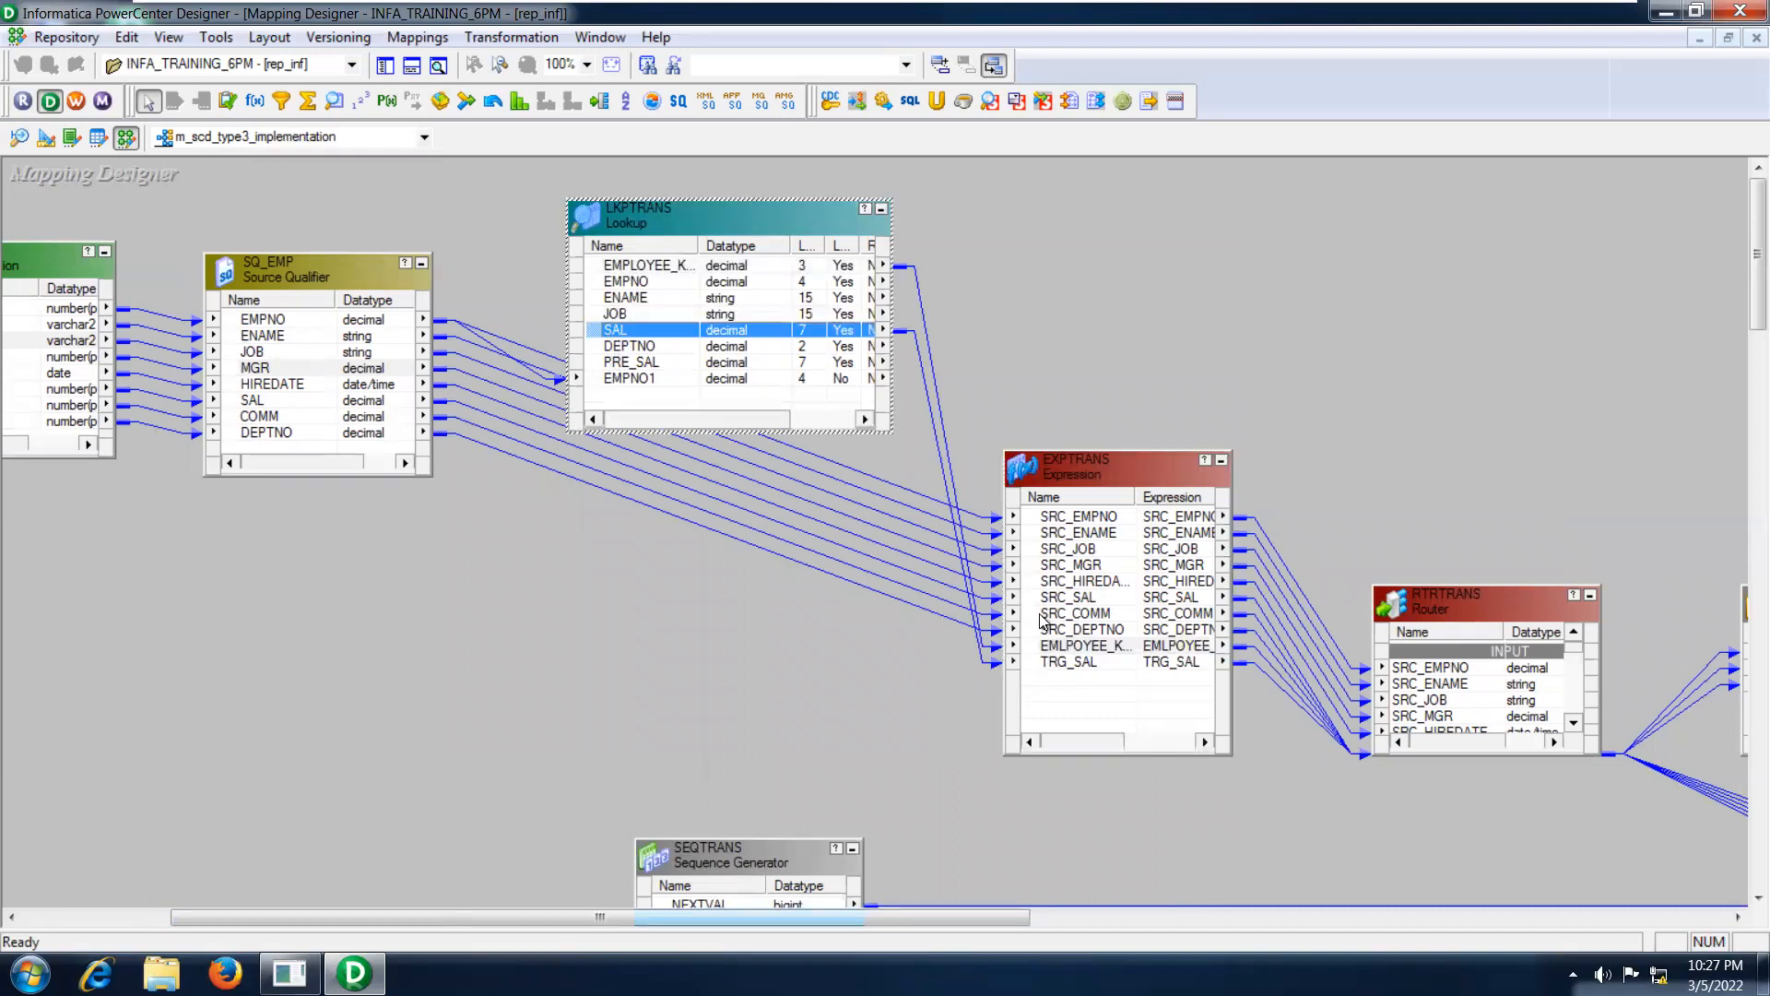
click(1080, 663)
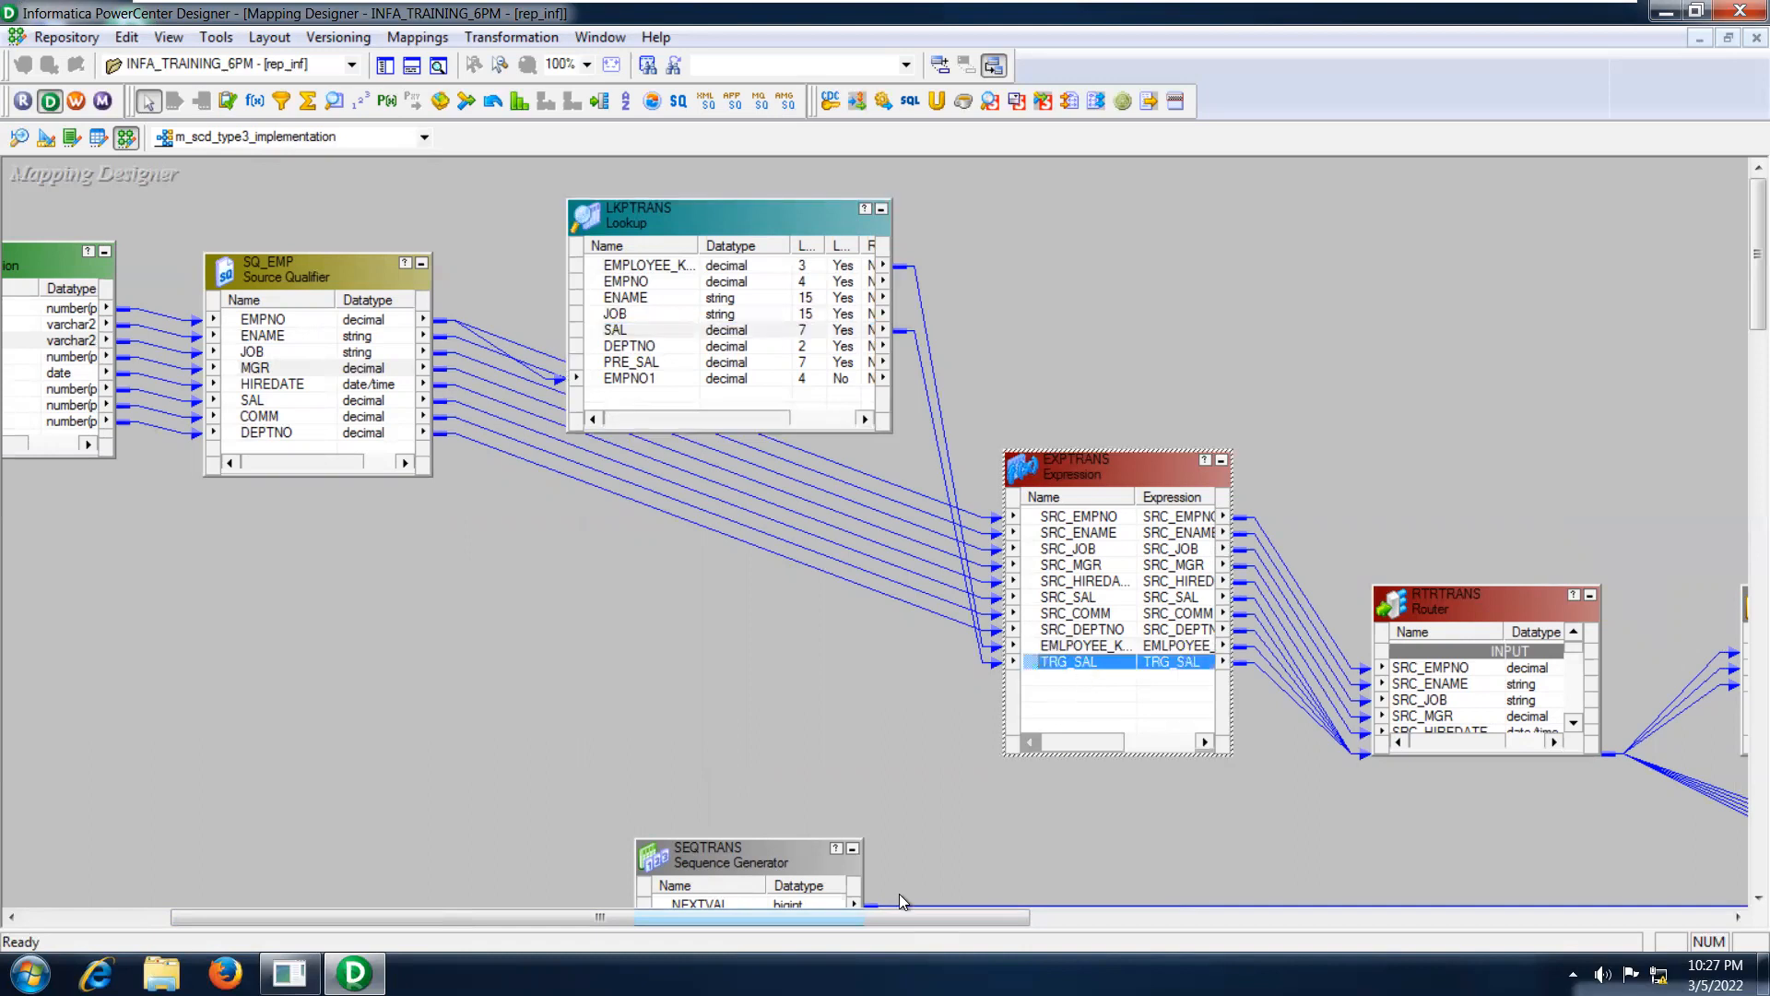
Enlarge the RTRTRANS router upward to expose its input ports, and open its group definitions.
drag(872, 920, 998, 903)
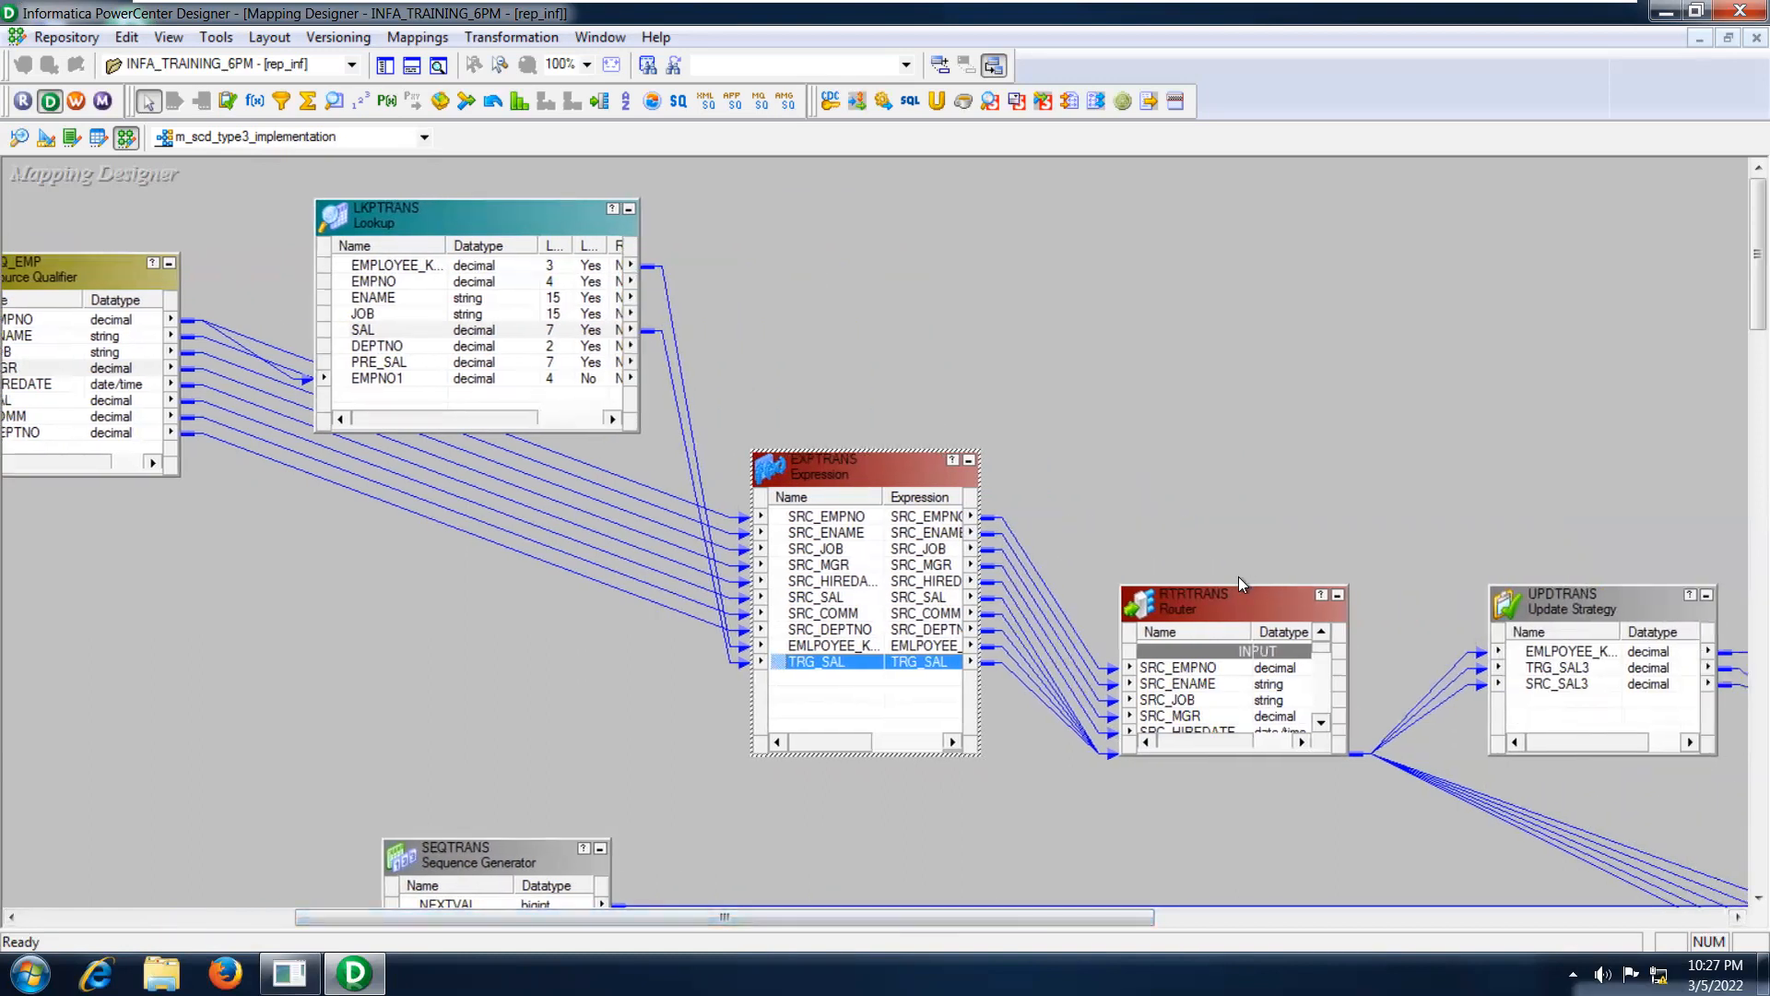
drag(1235, 587, 1208, 410)
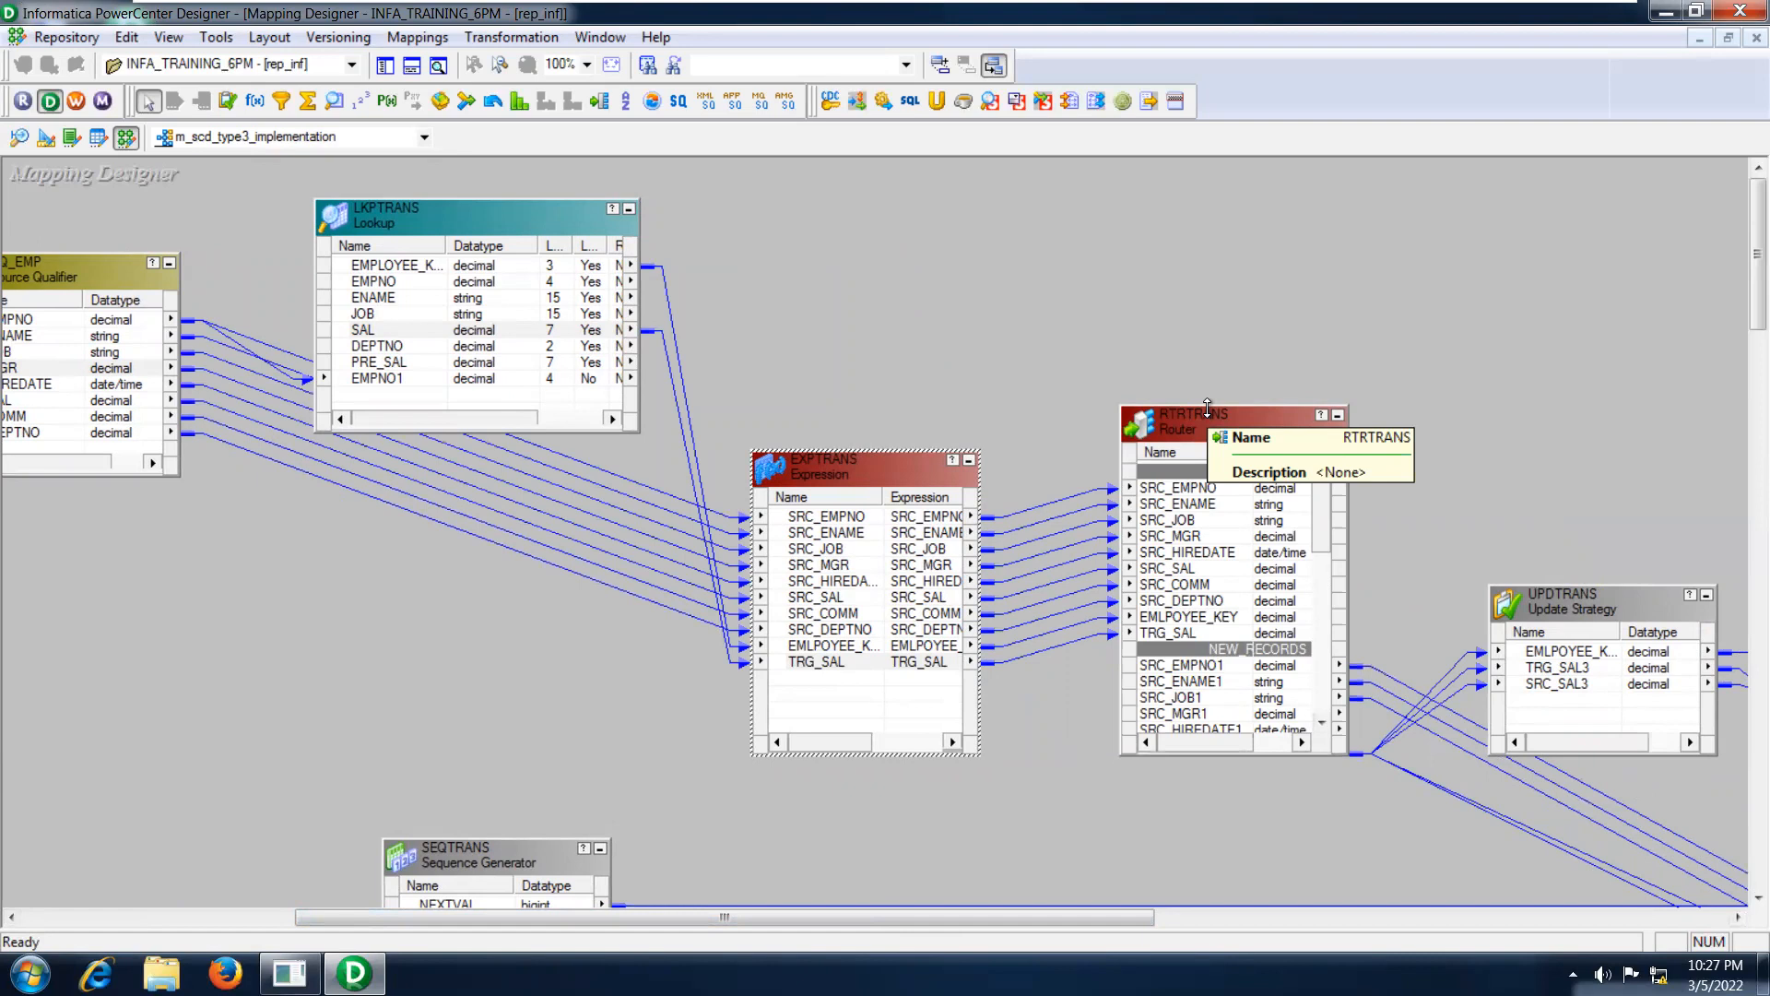
double_click(1204, 422)
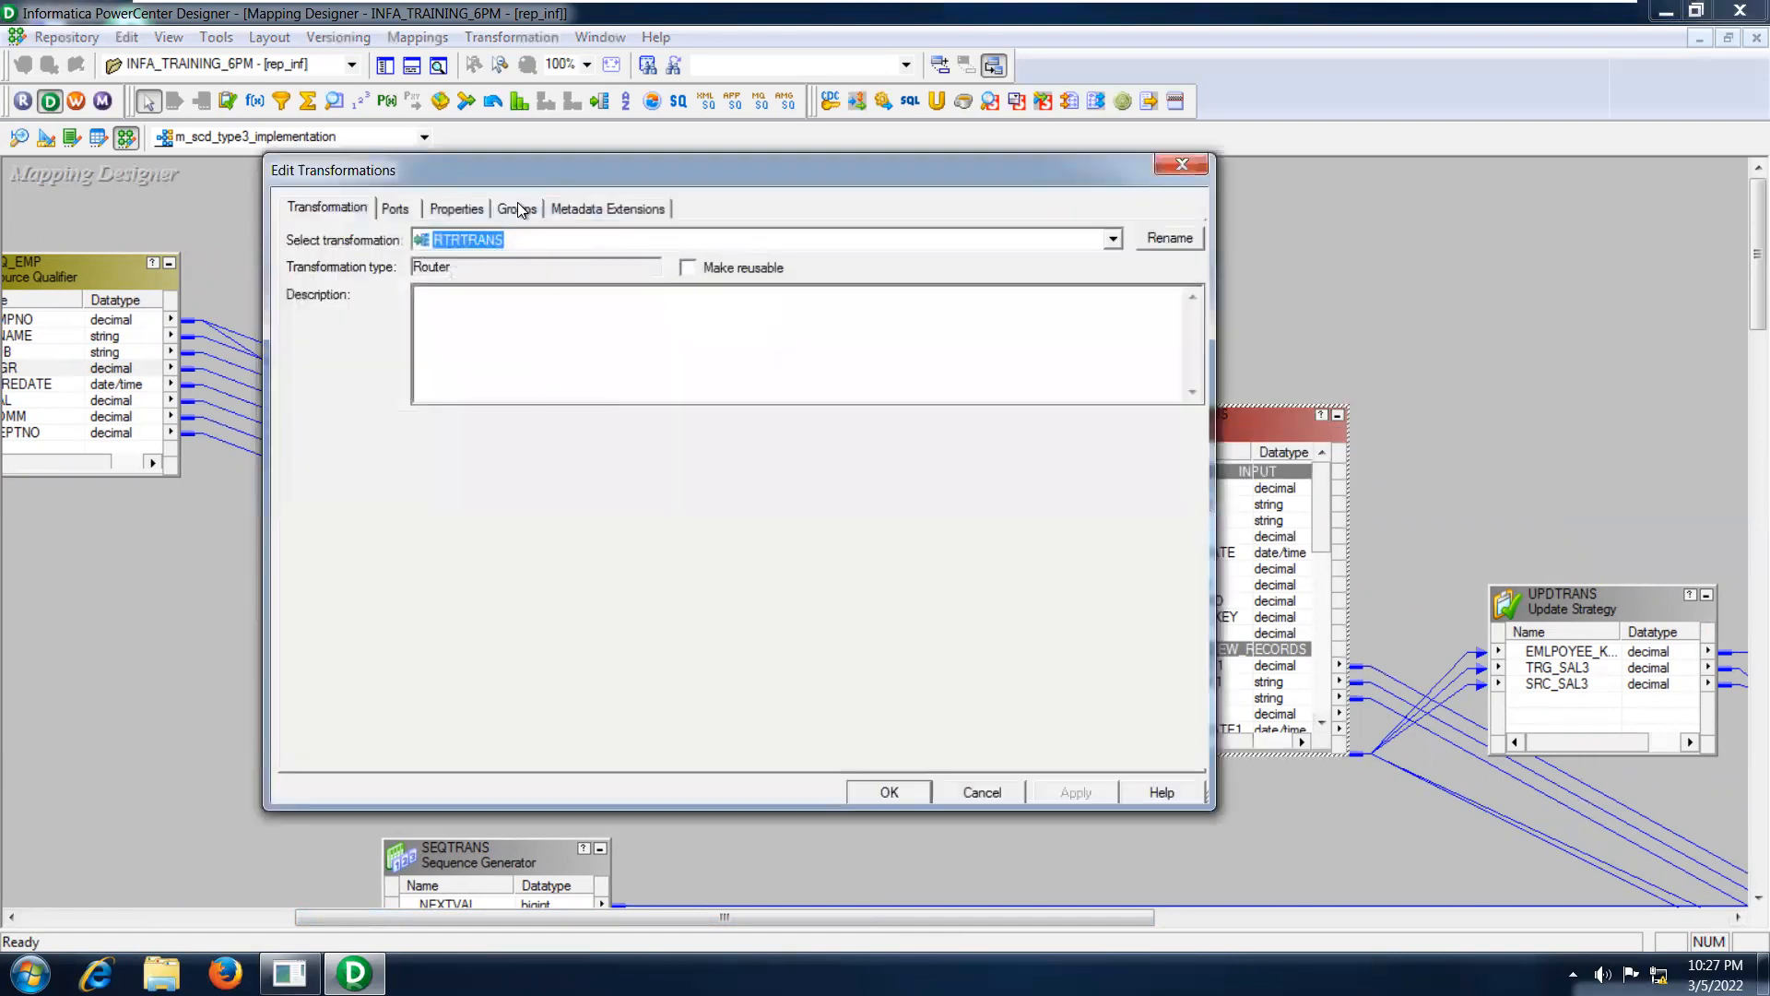
click(522, 211)
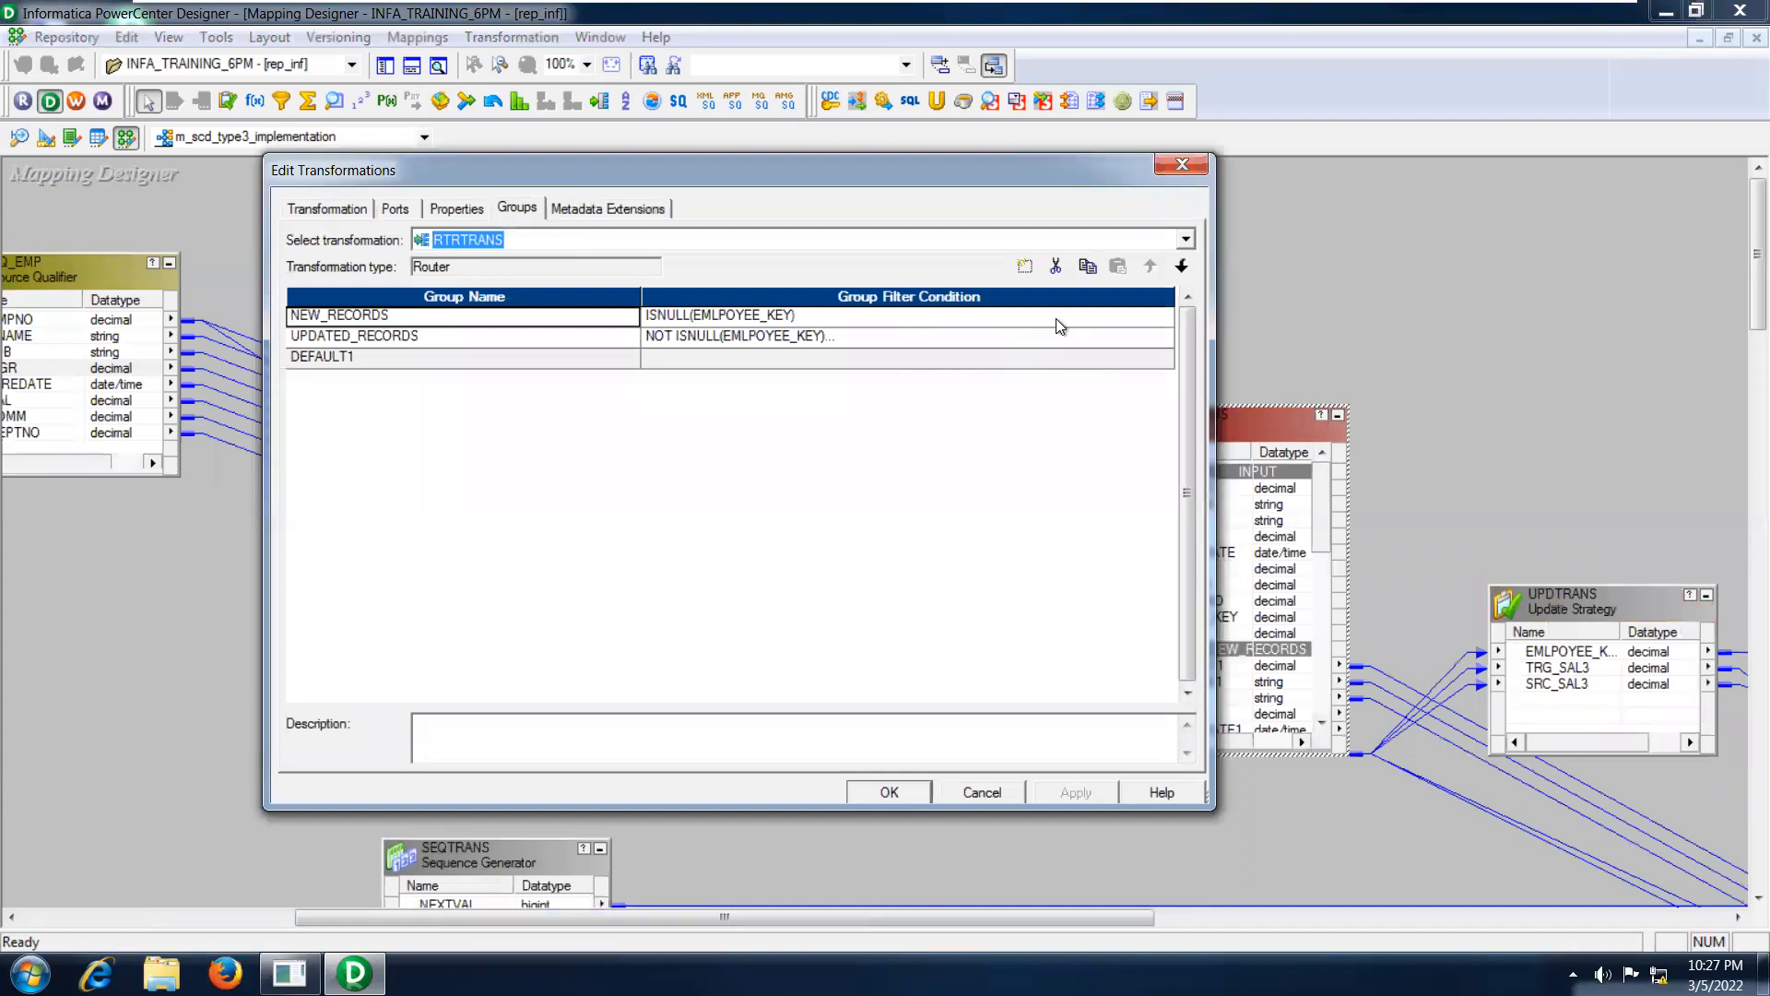
Examine the NEW_RECORDS group's filter condition in the expression editor and accept it as it is.
click(1070, 316)
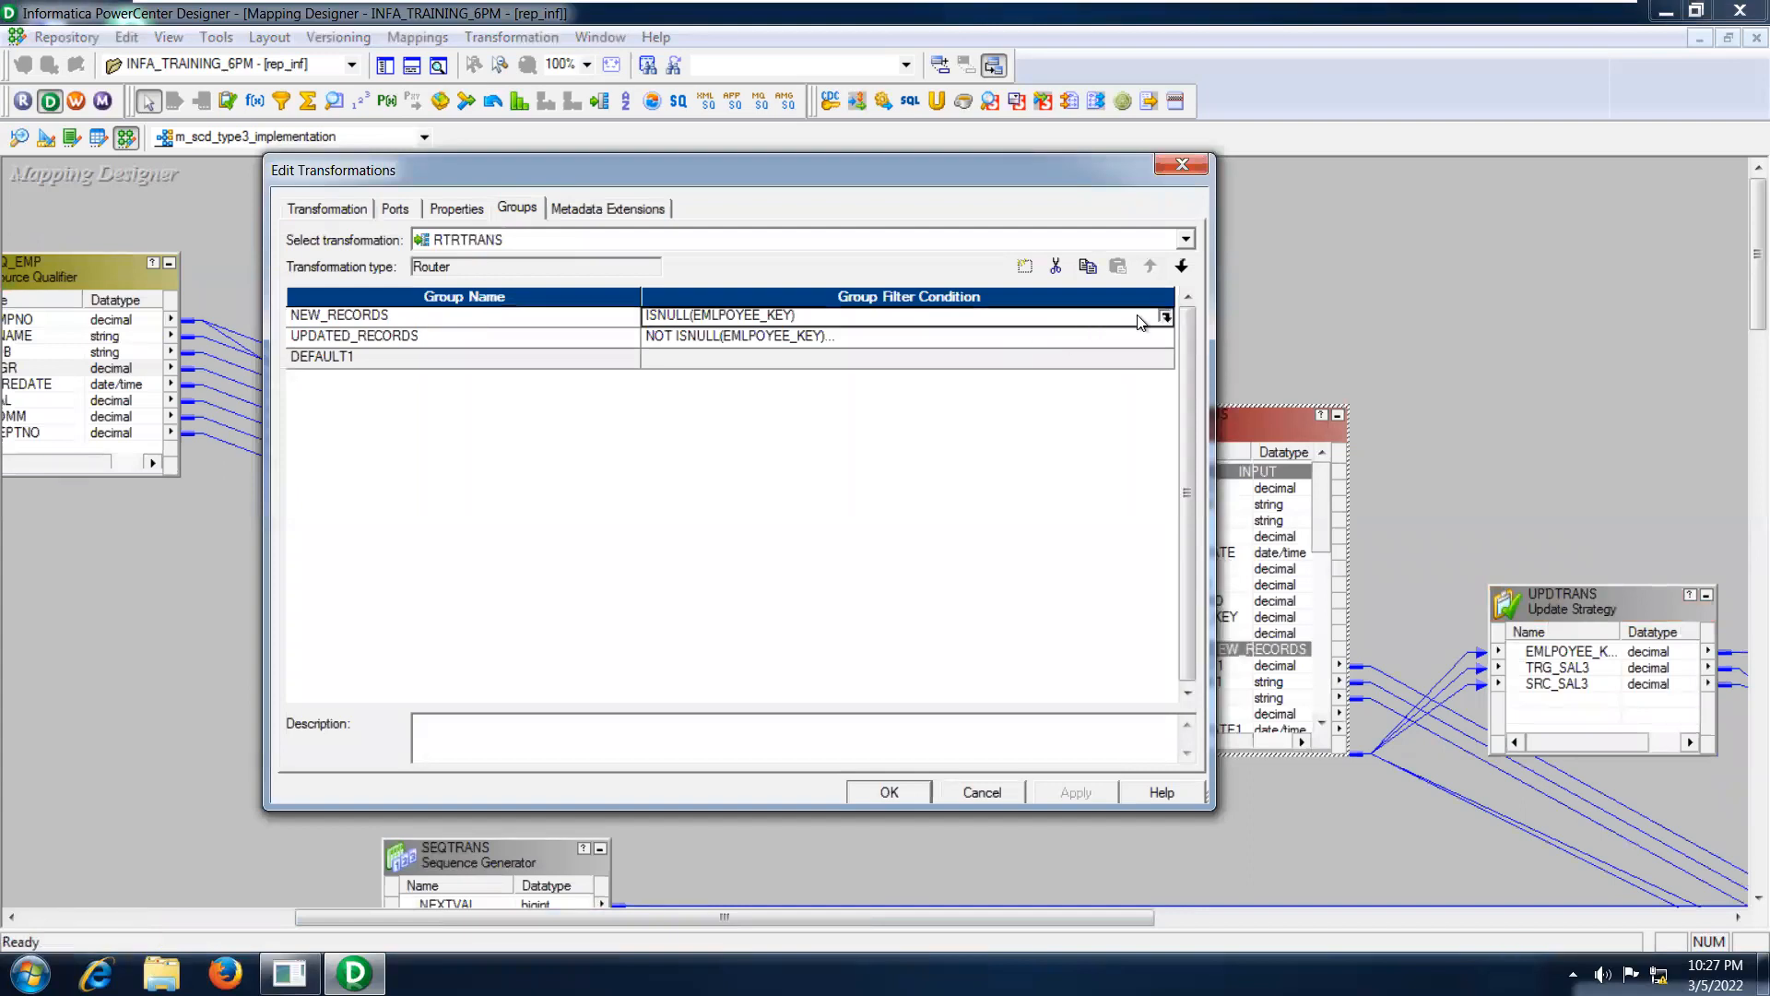
click(1164, 317)
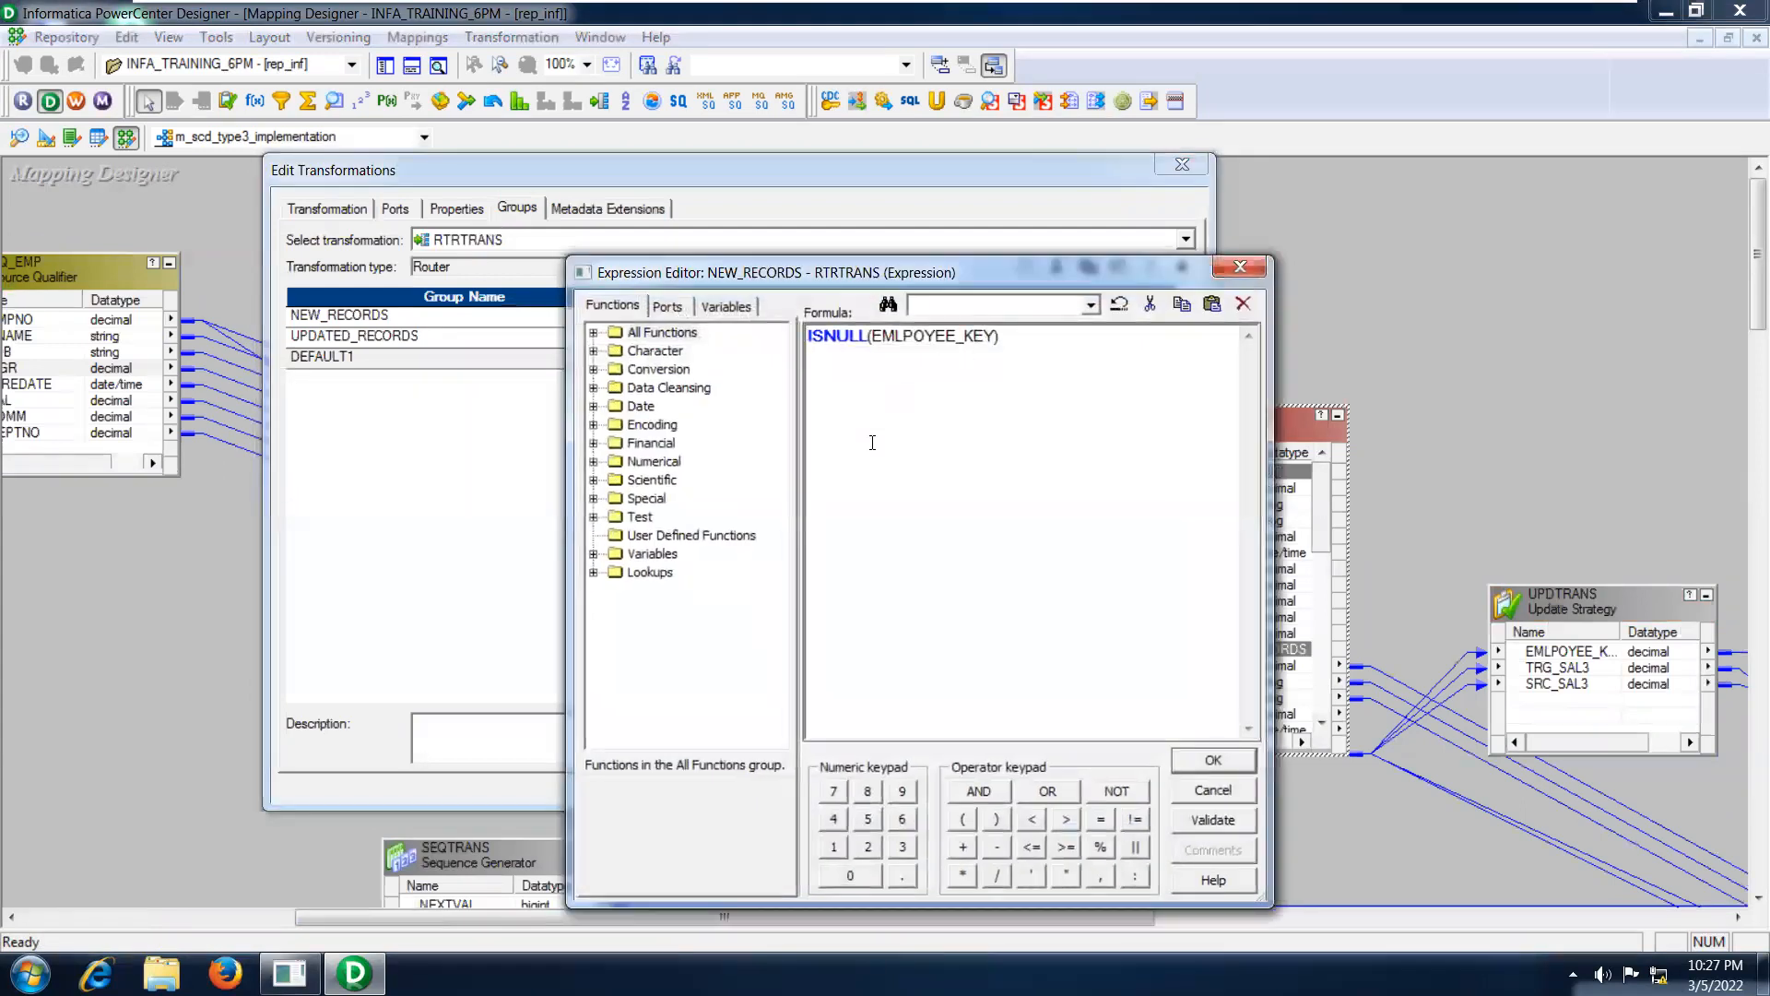
click(1034, 338)
drag(1029, 338, 801, 338)
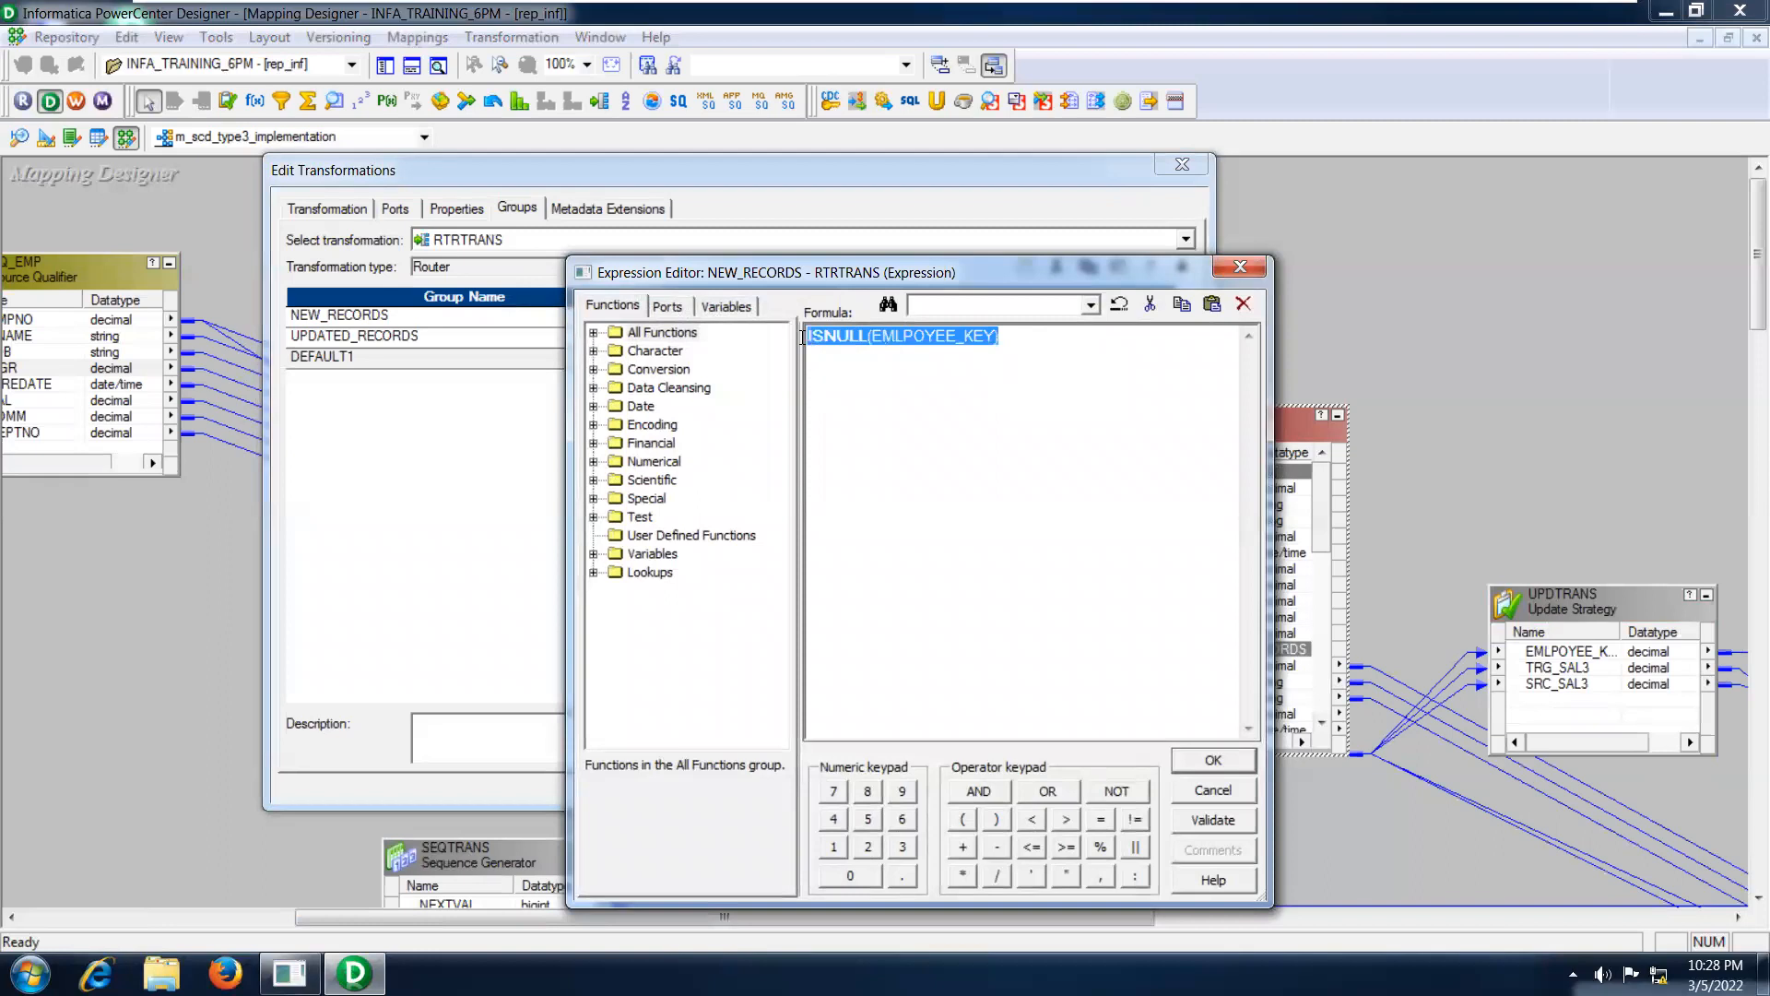
click(1026, 337)
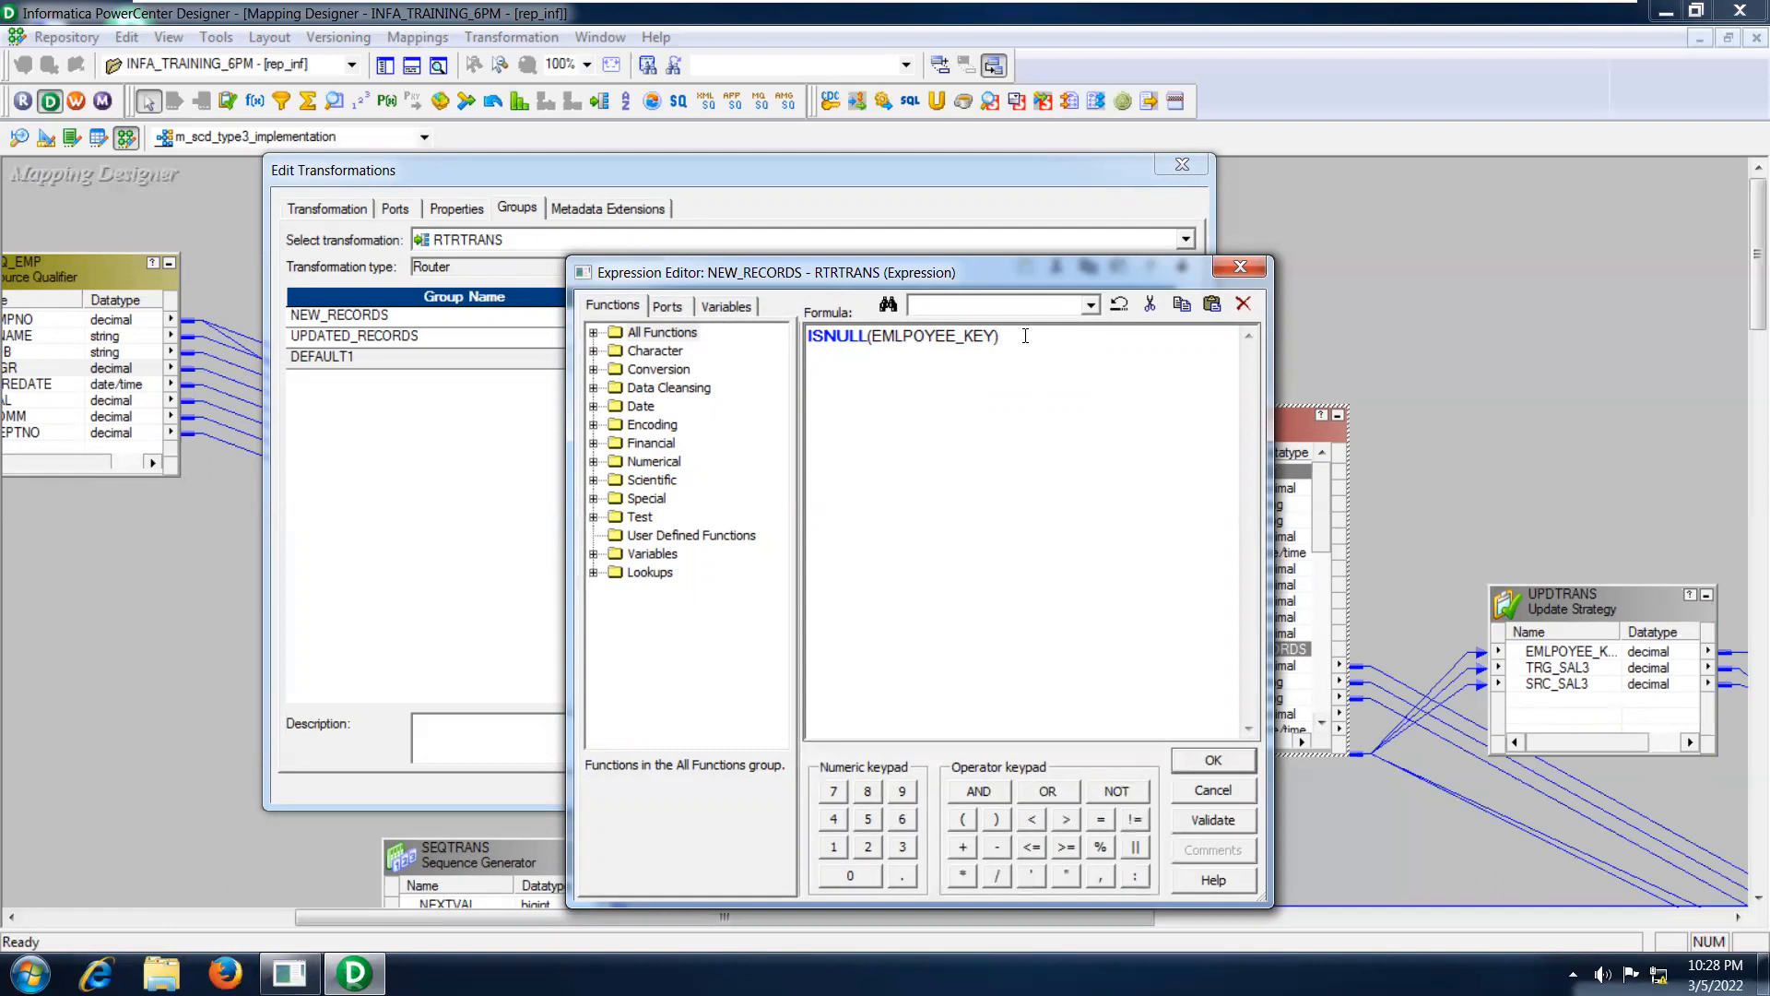
click(1211, 761)
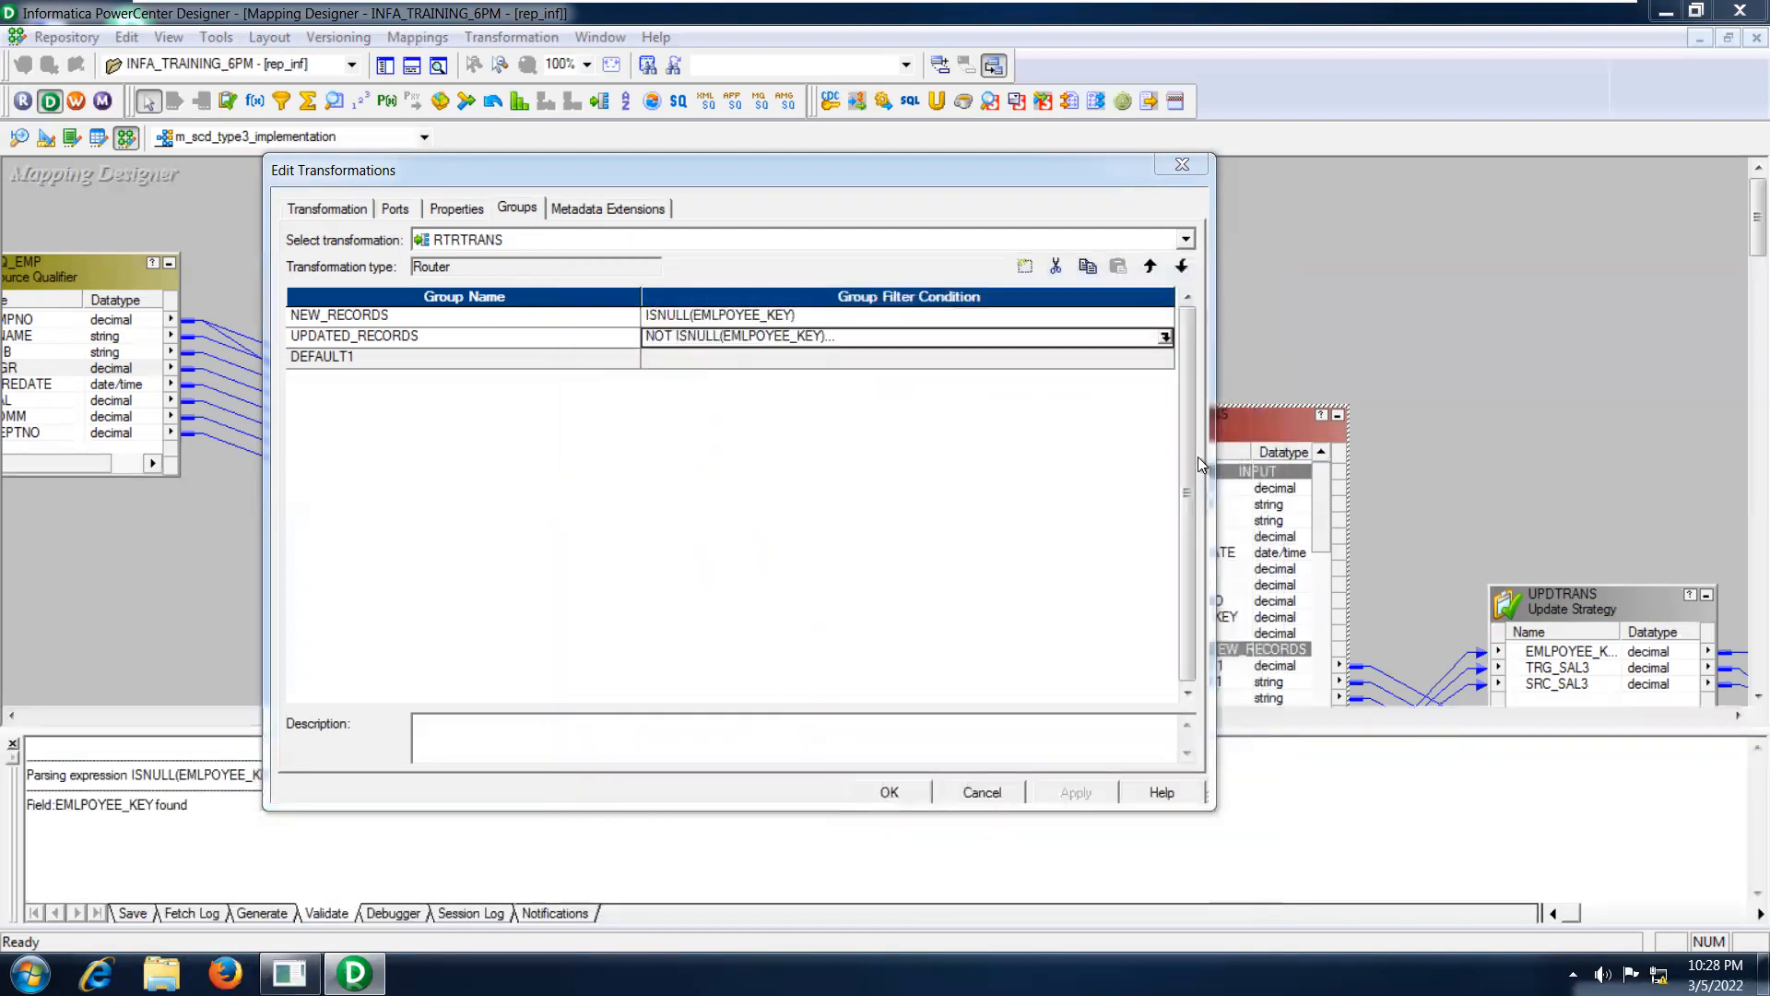
Examine both parts of the UPDATED_RECORDS group's filter condition, and close the router's settings and the validation output.
click(1165, 337)
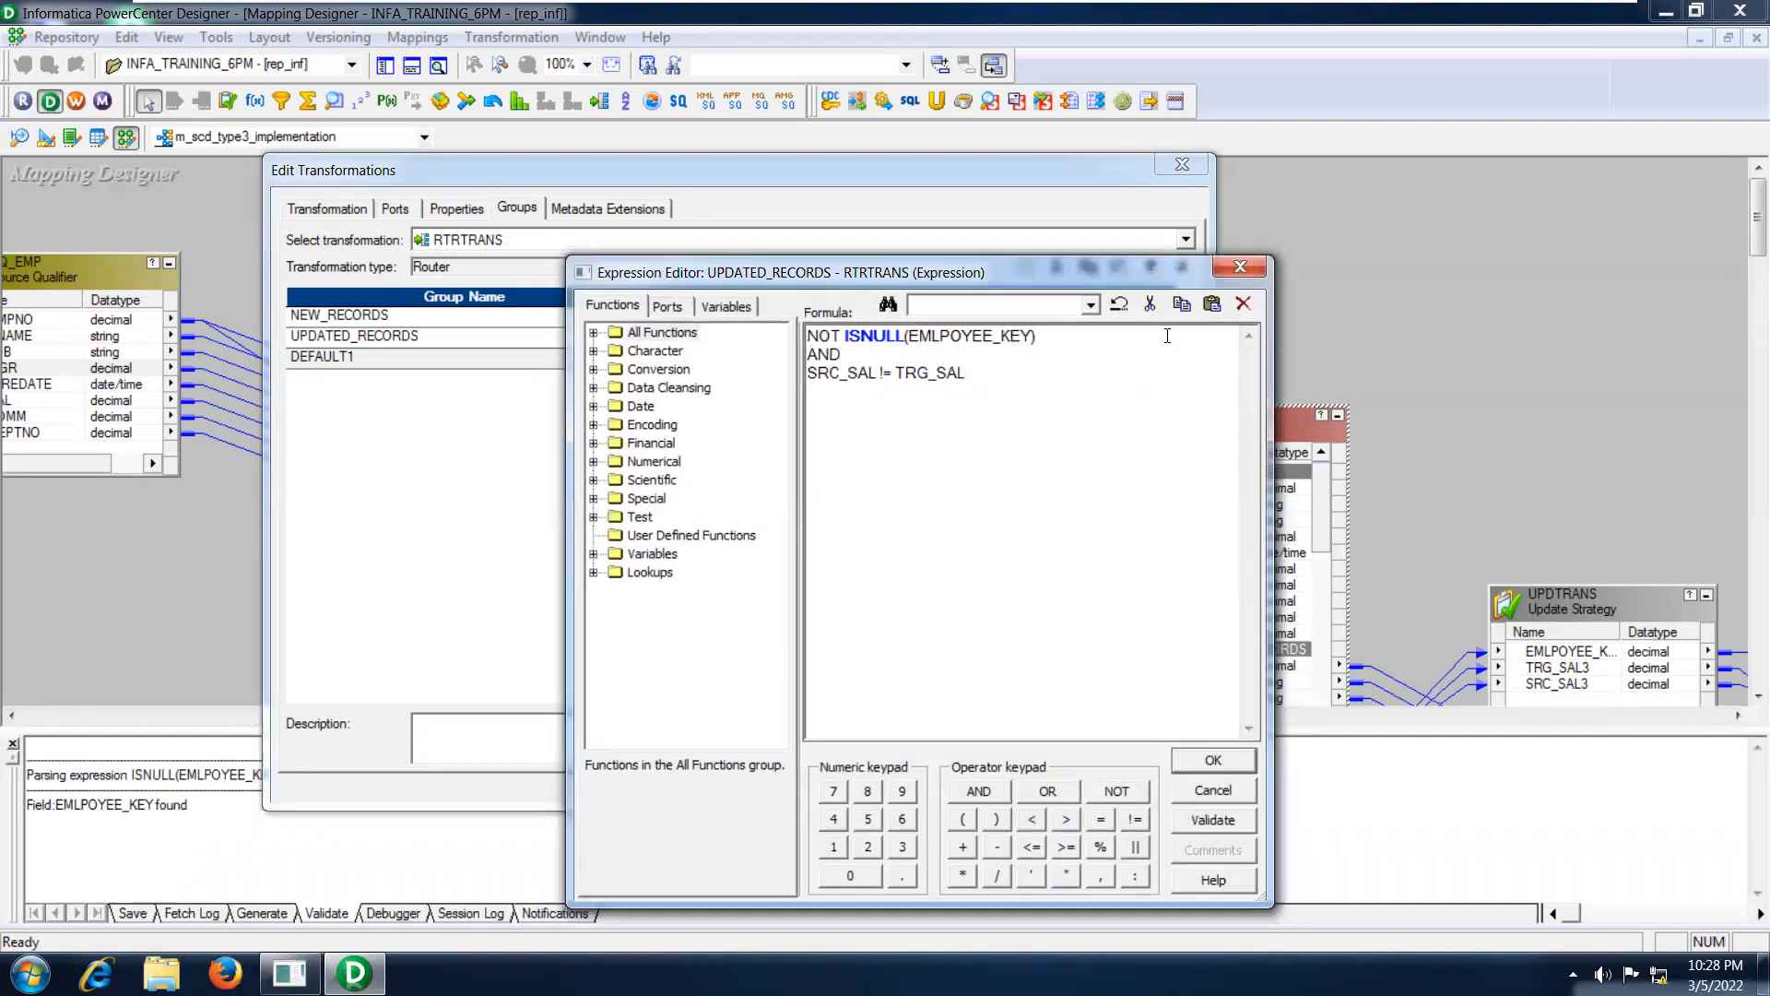
click(1077, 335)
drag(1077, 335, 806, 335)
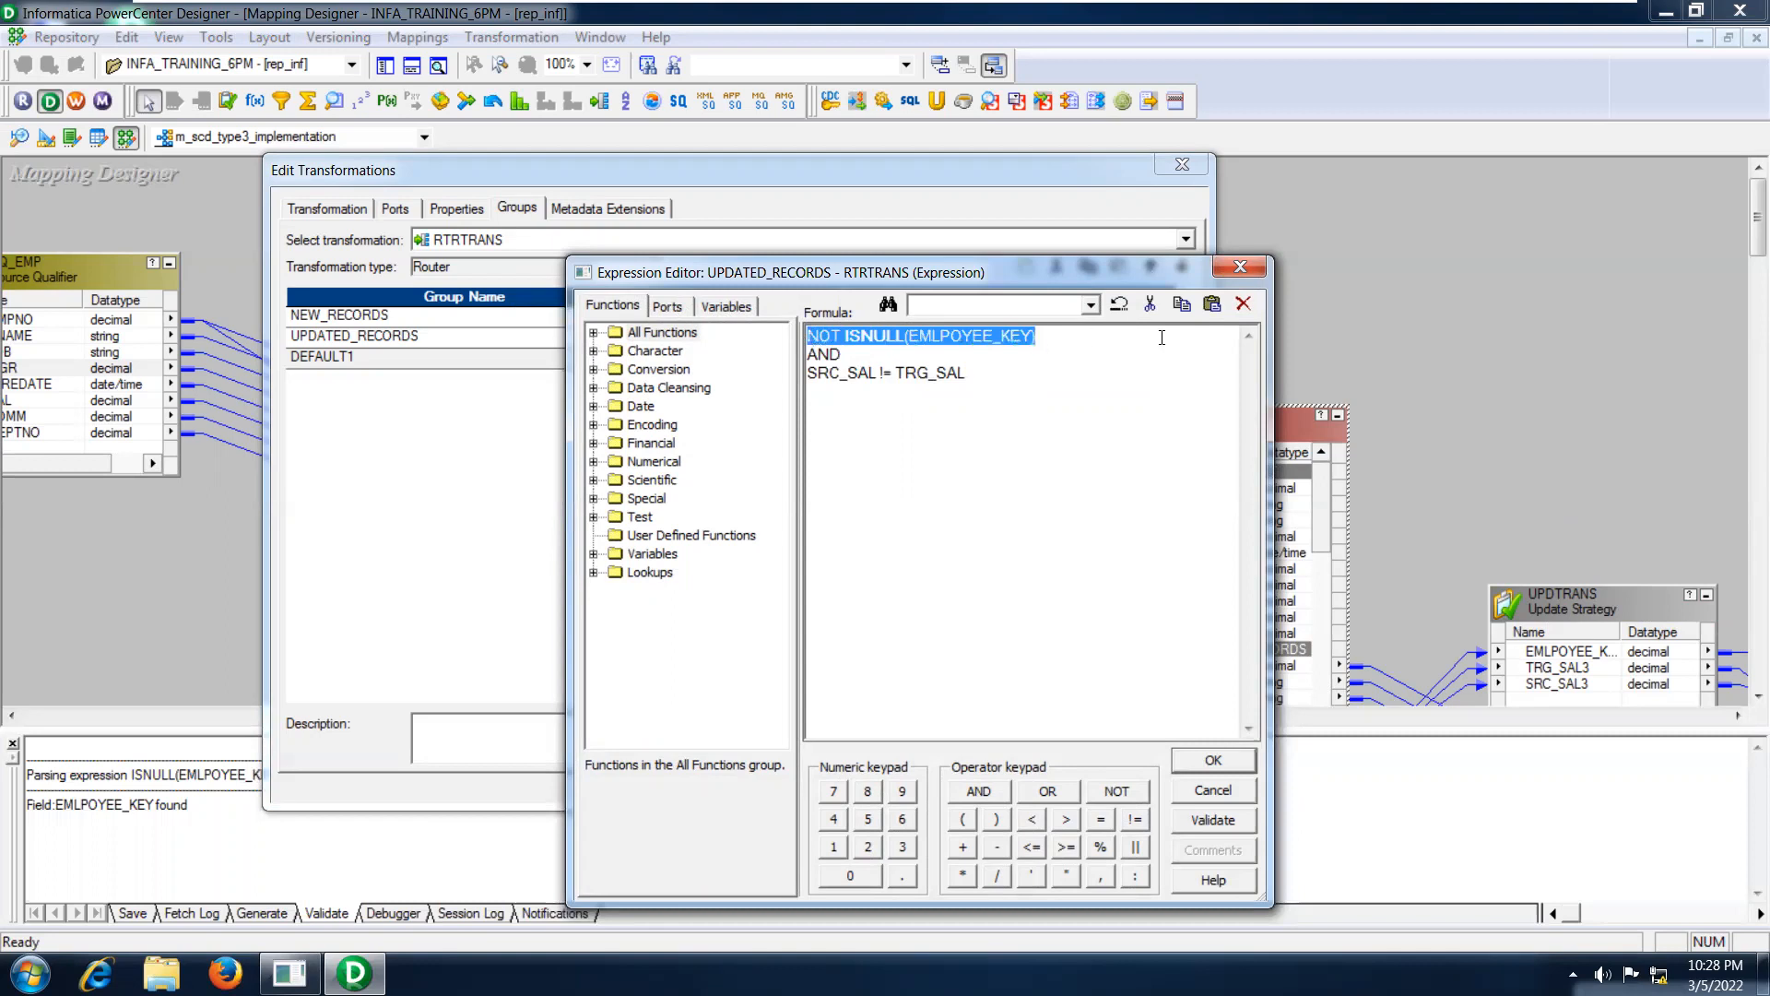
click(1143, 337)
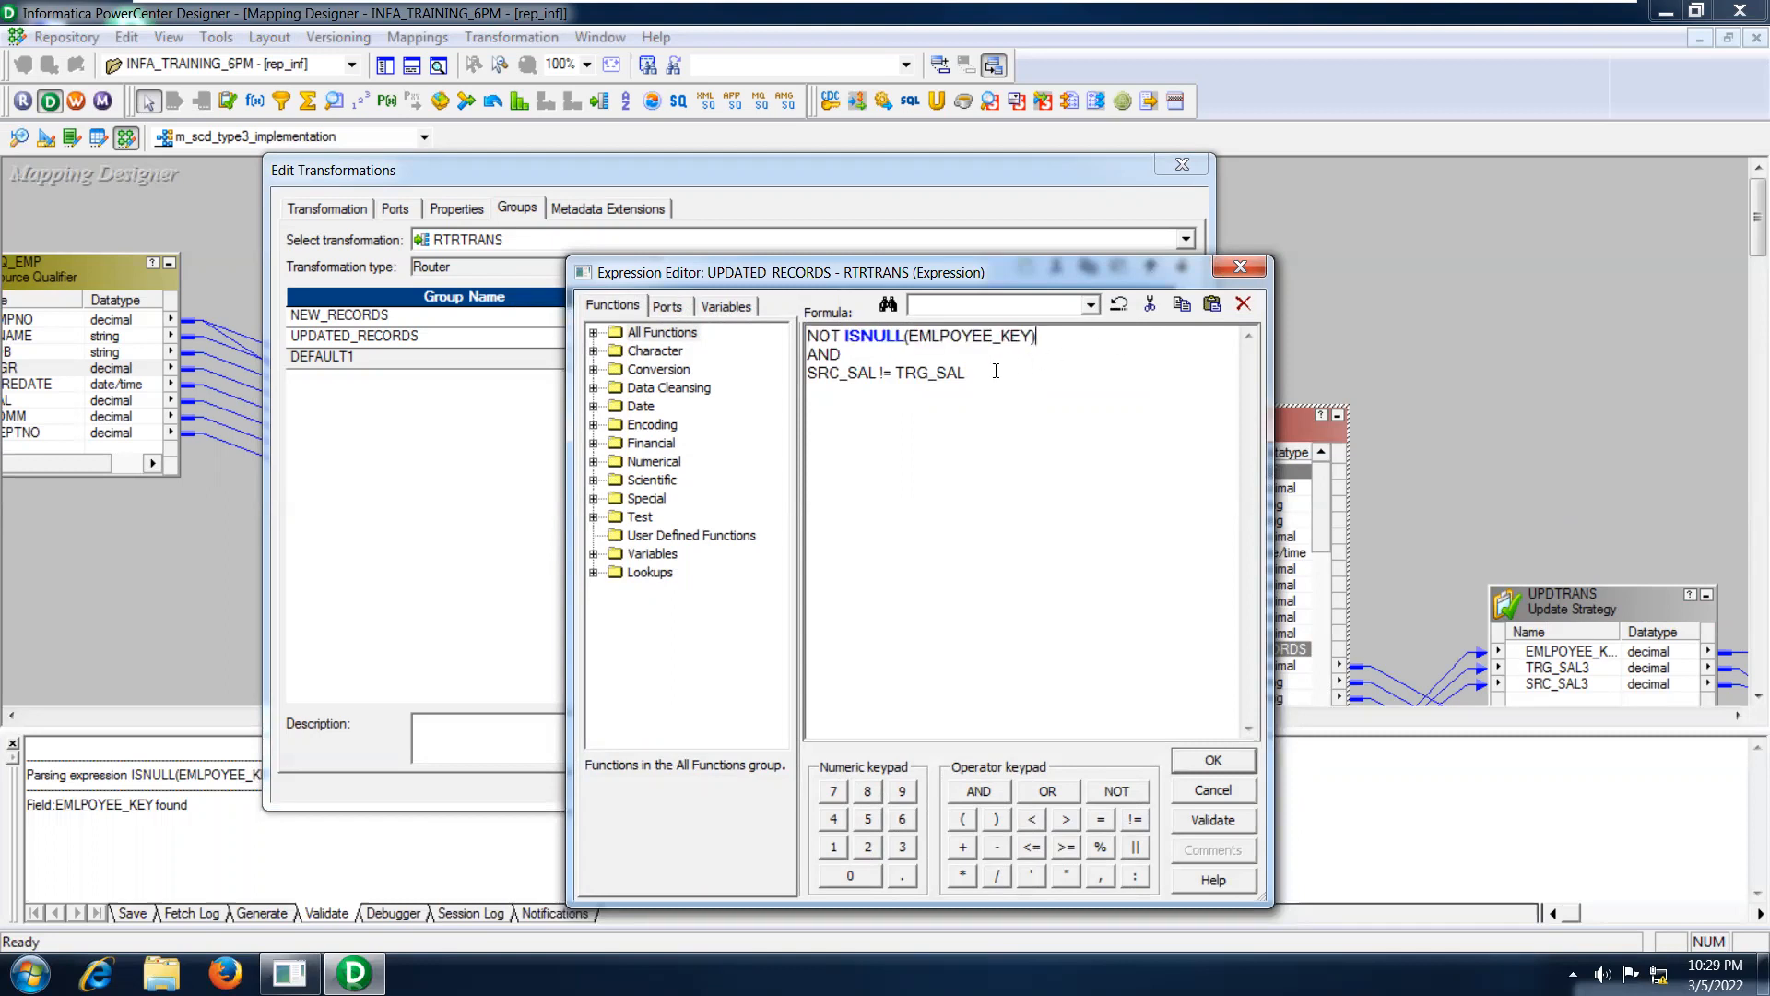
drag(996, 372, 805, 372)
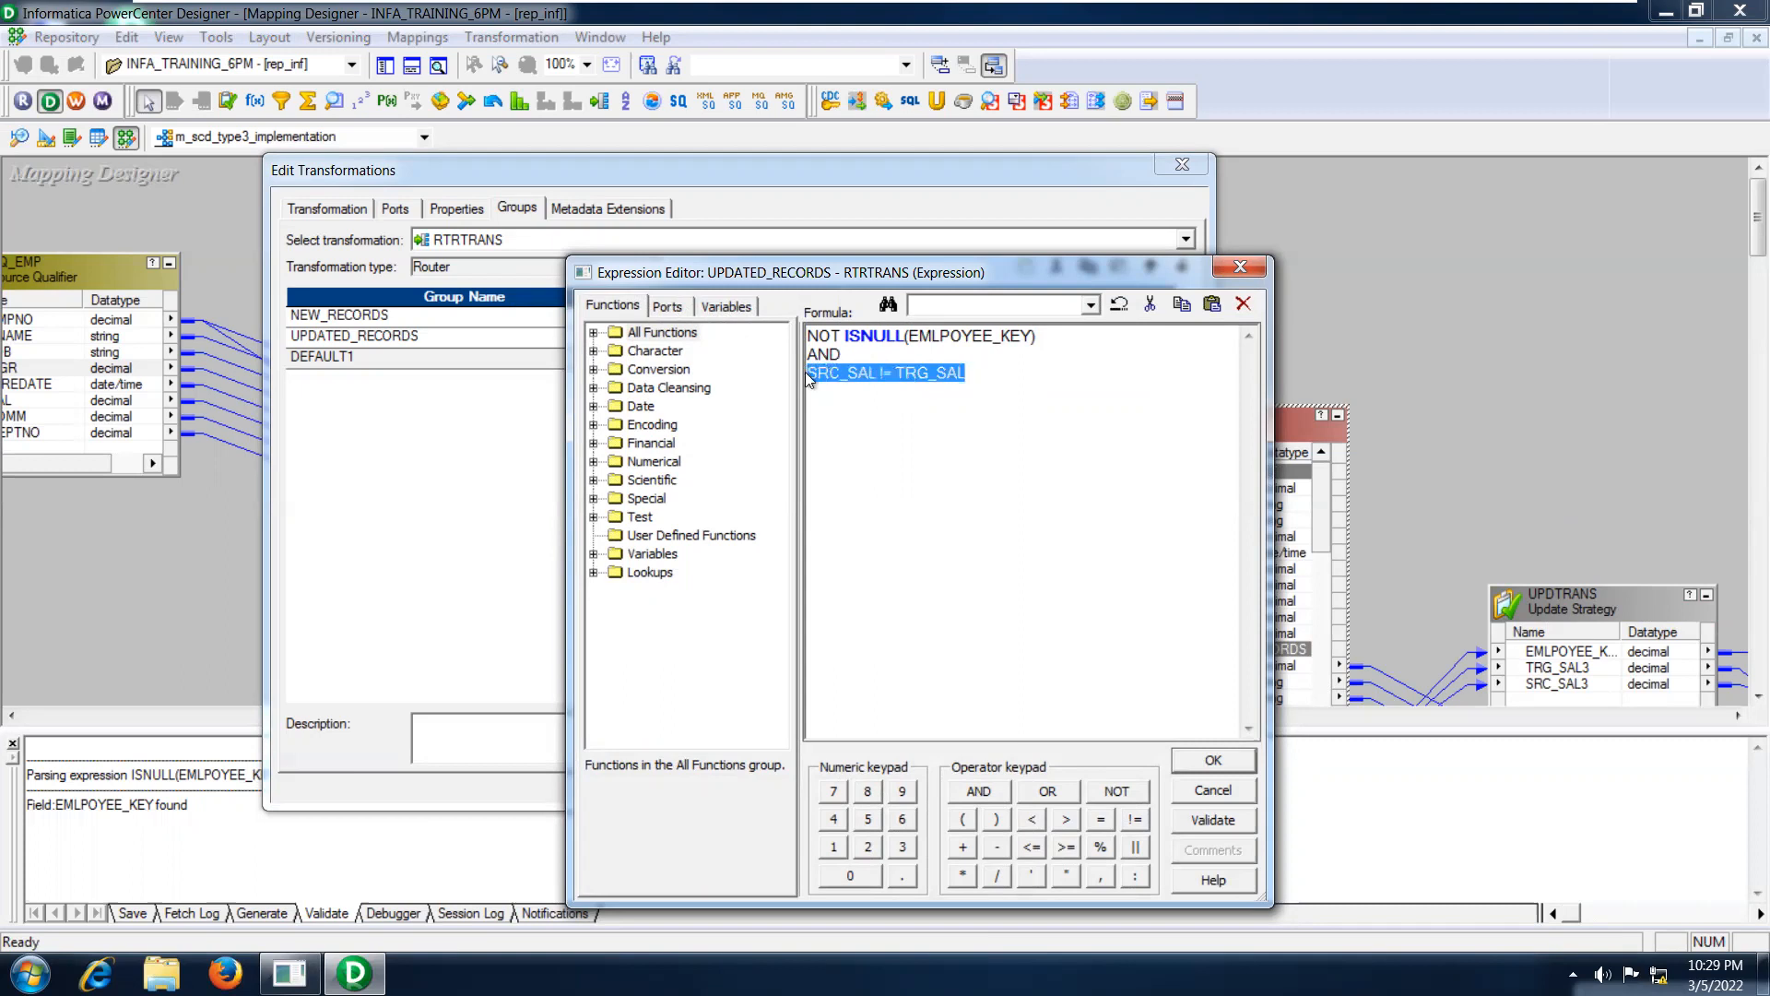
click(870, 372)
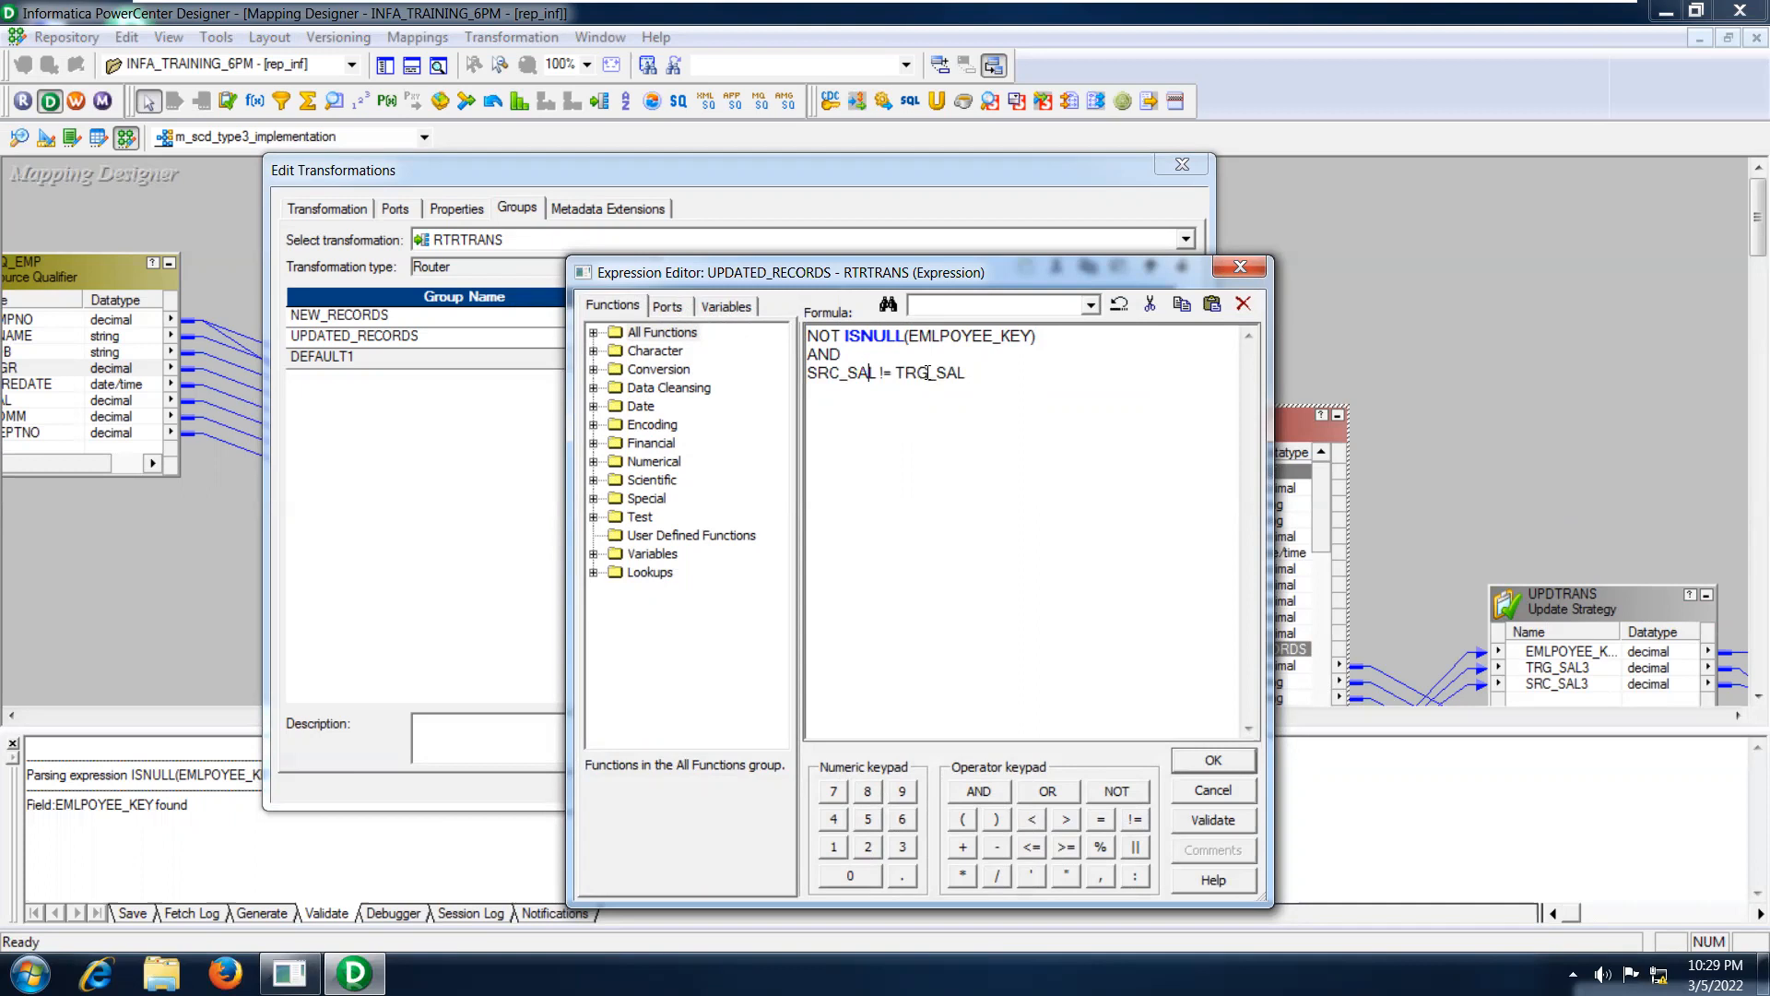
click(979, 371)
drag(979, 372, 804, 332)
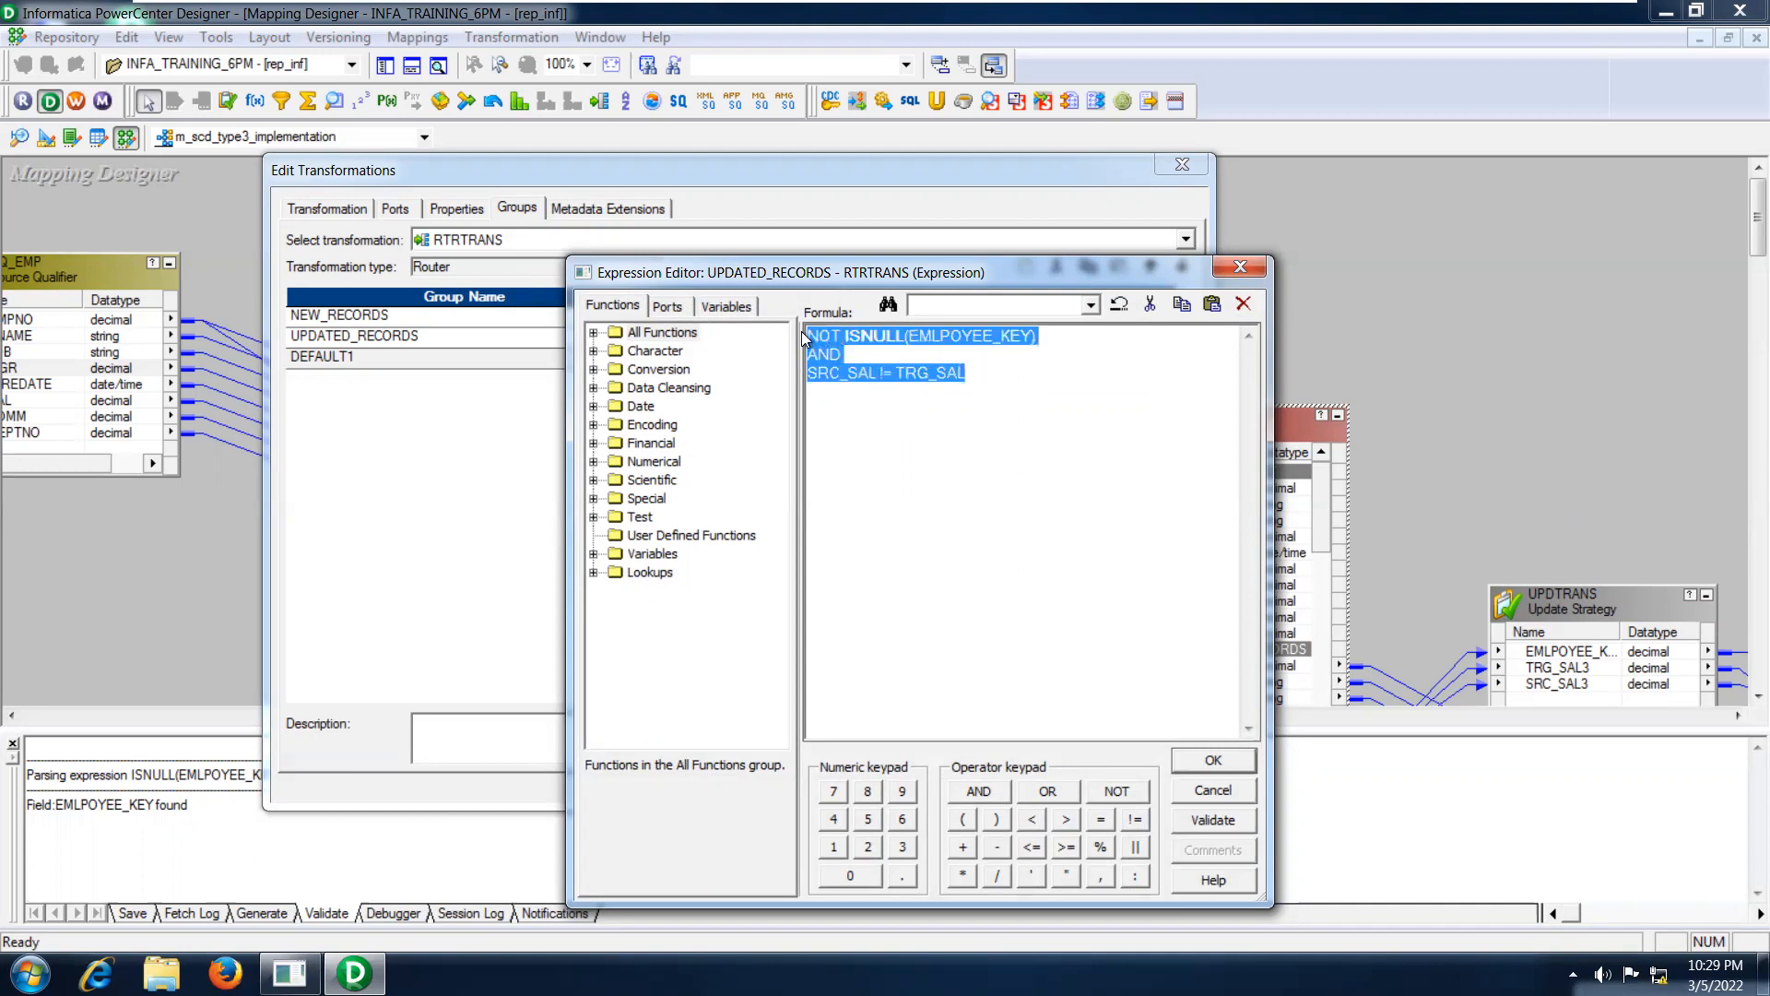
click(990, 387)
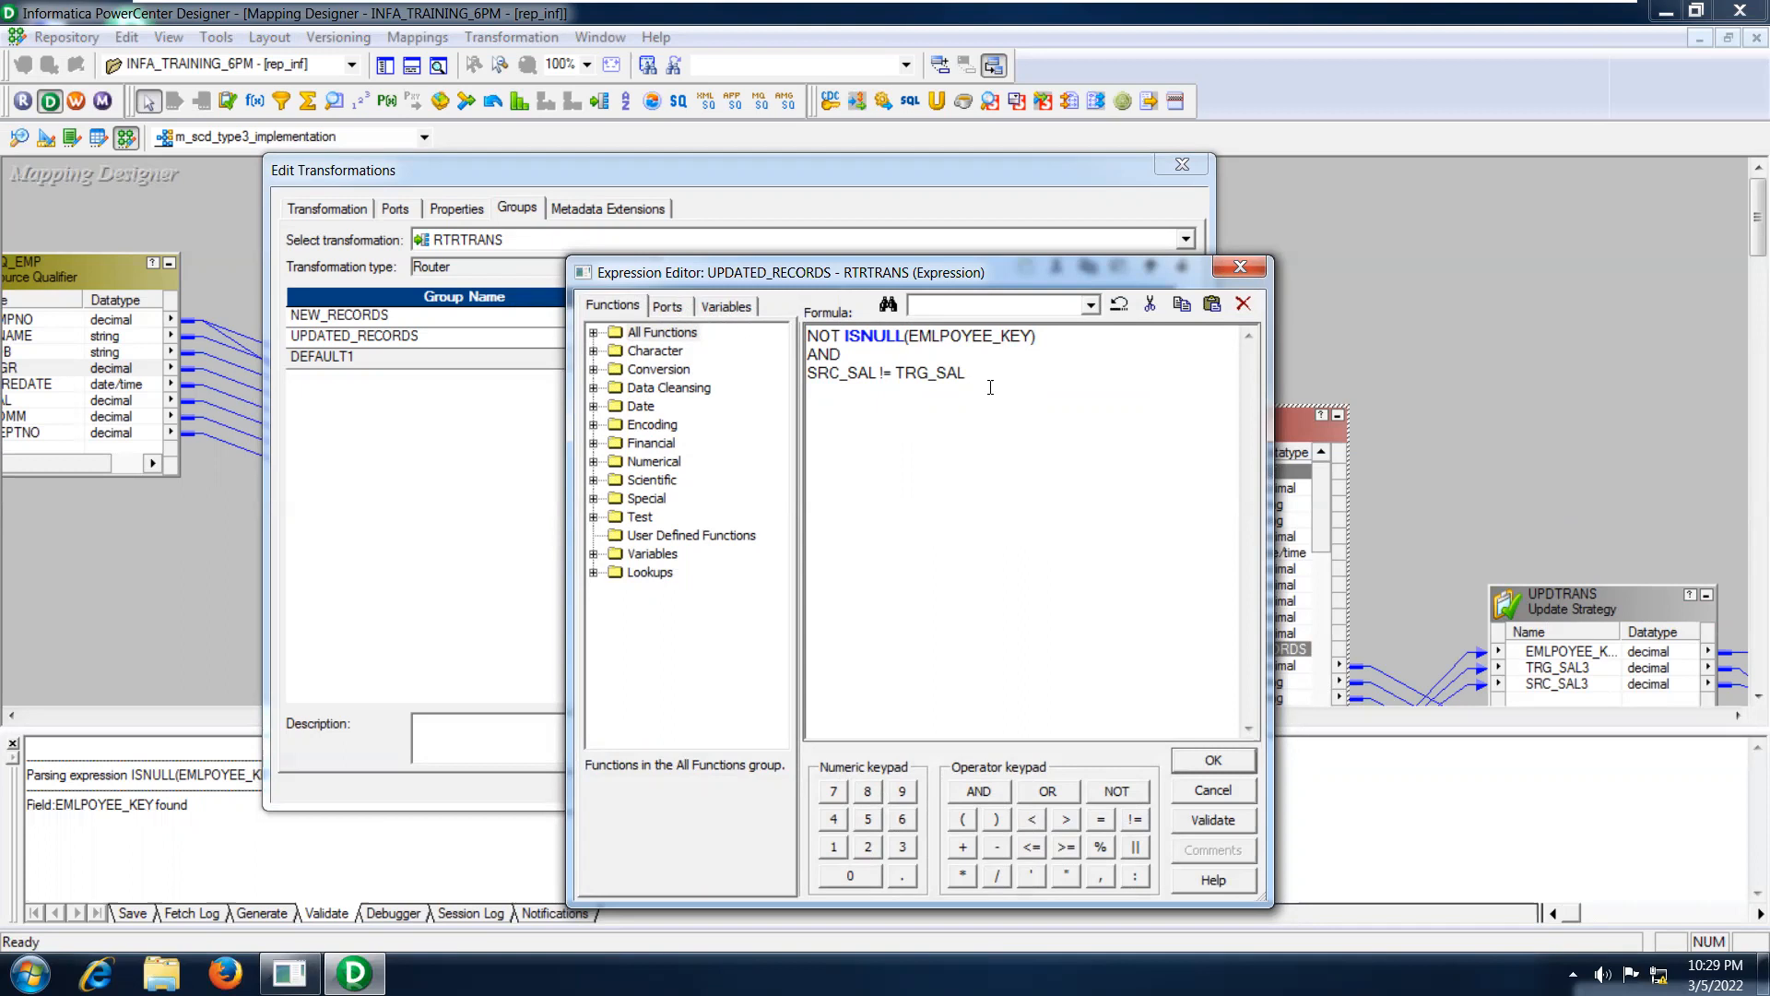
click(1225, 760)
click(931, 337)
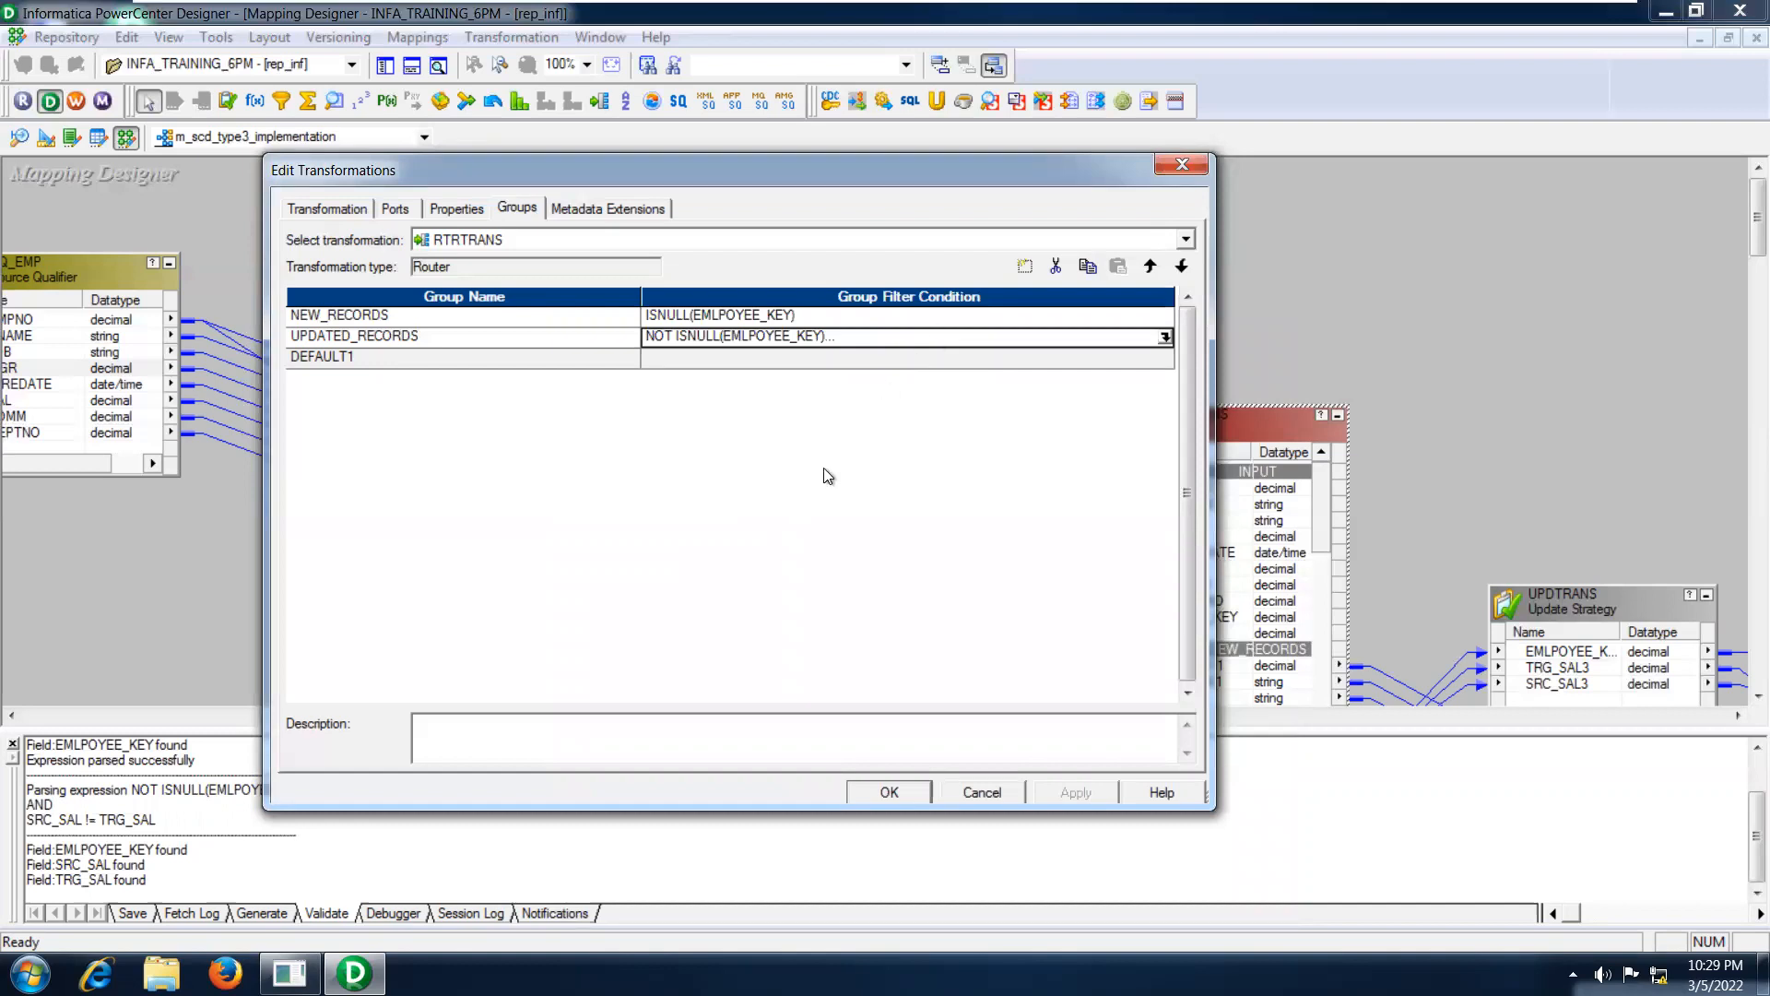
click(890, 793)
click(13, 743)
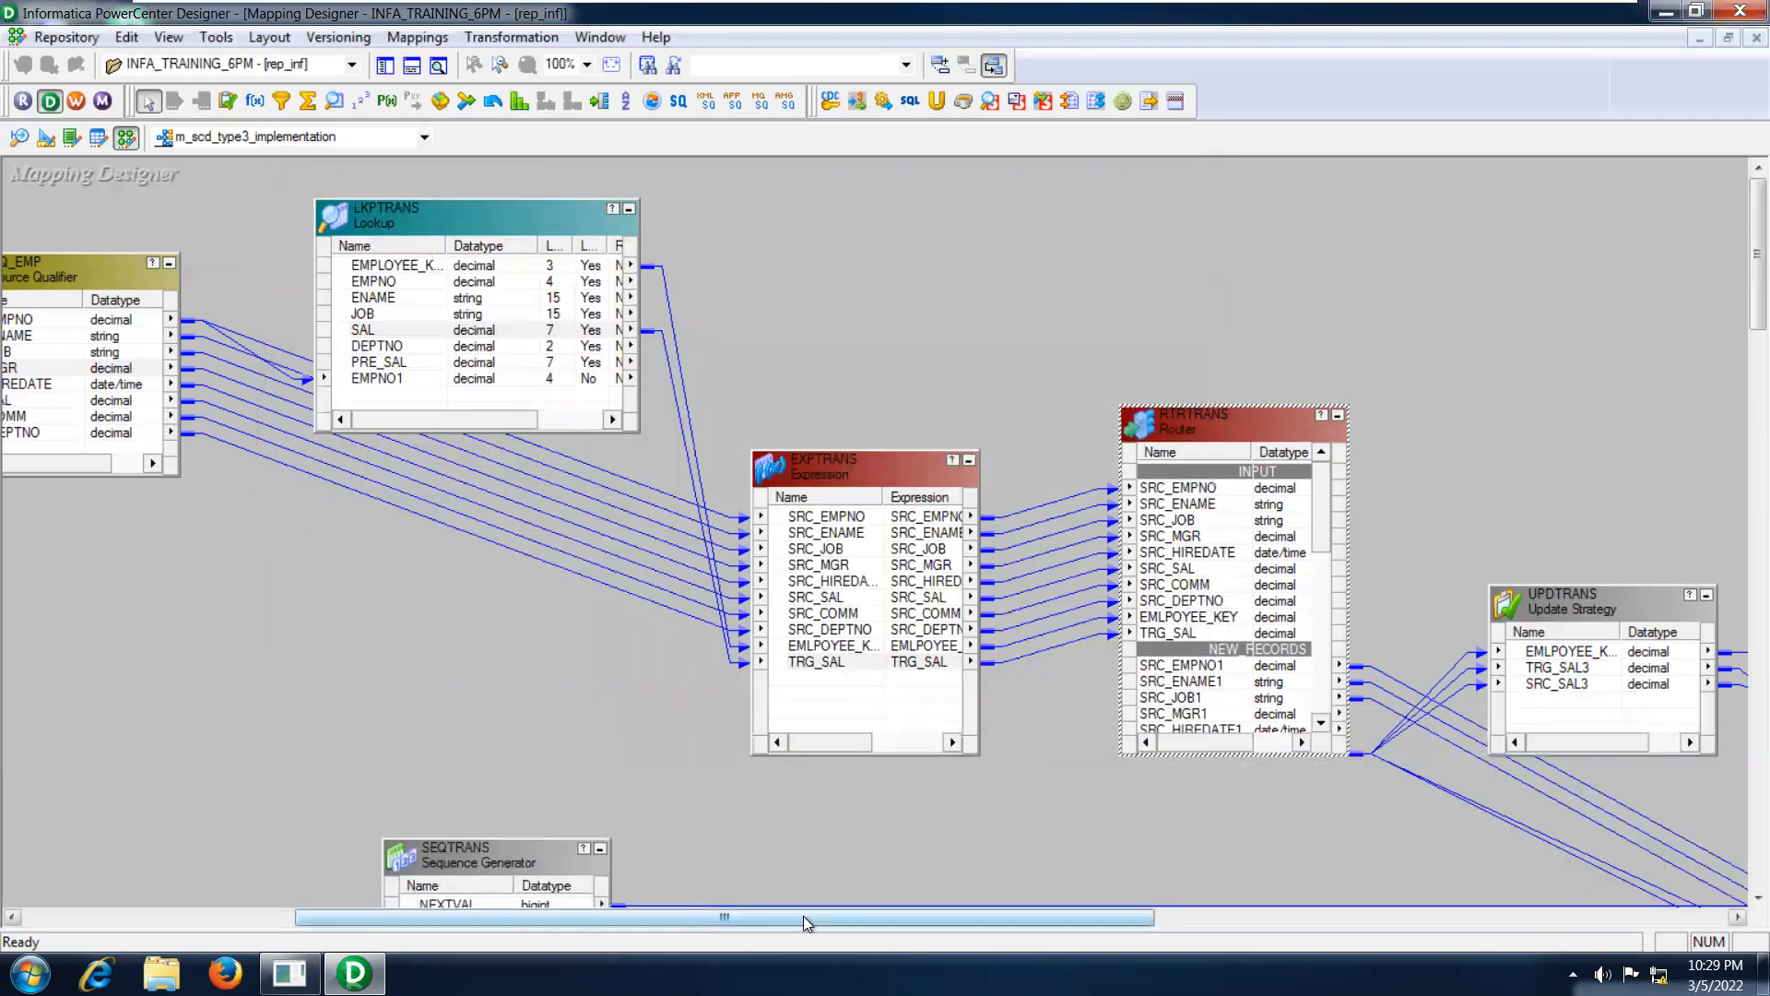
Move the TRG_EMP_TYPE3 target definition above TRG_EMP_TYPE31, near the upper edge of the mapping.
drag(804, 916, 1078, 911)
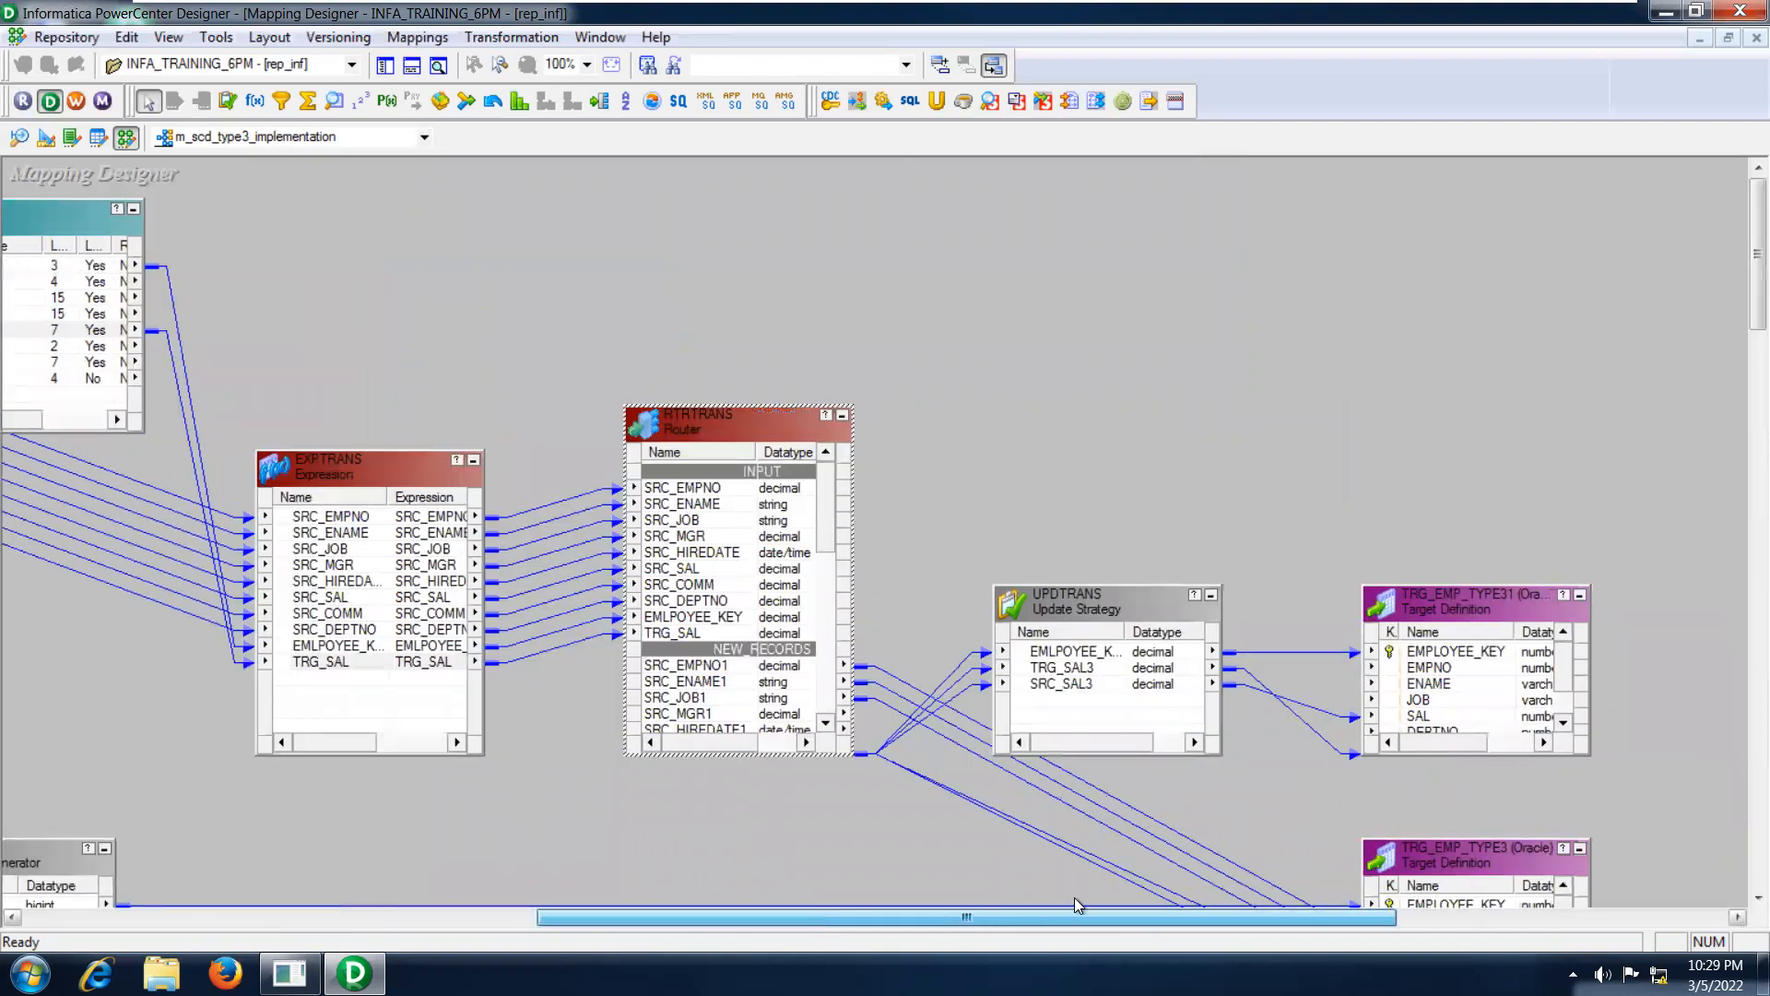
right_click(1456, 854)
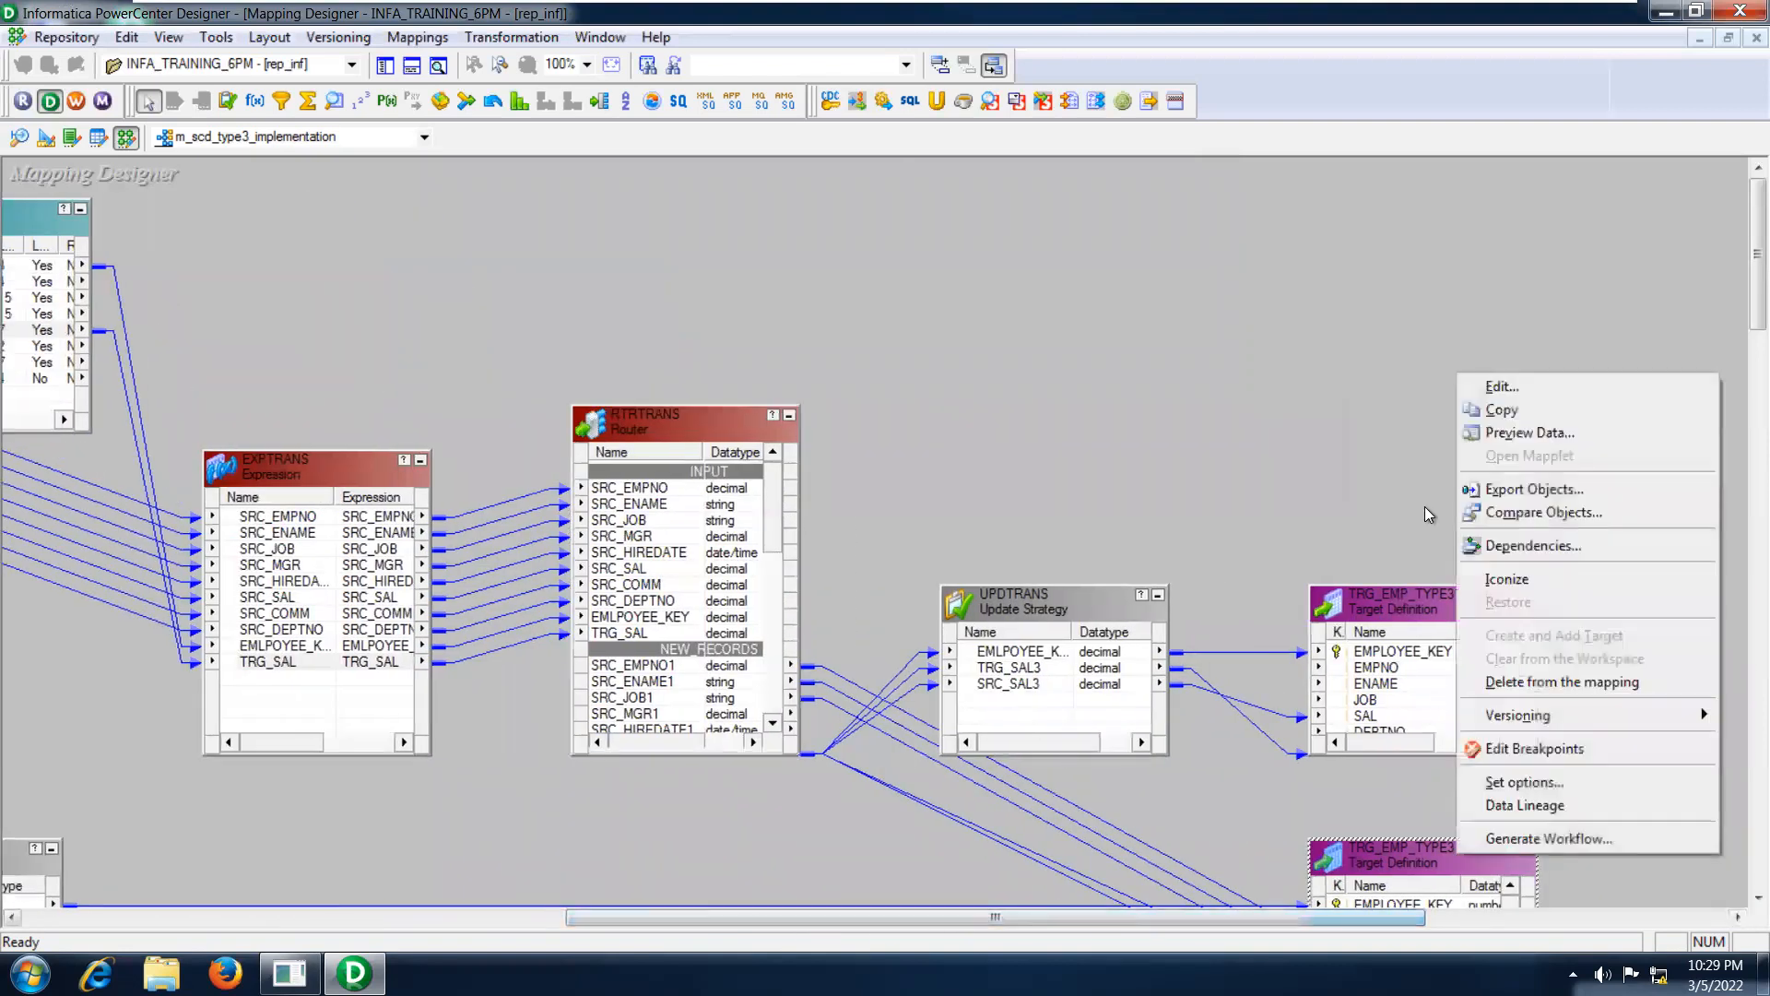
click(1391, 501)
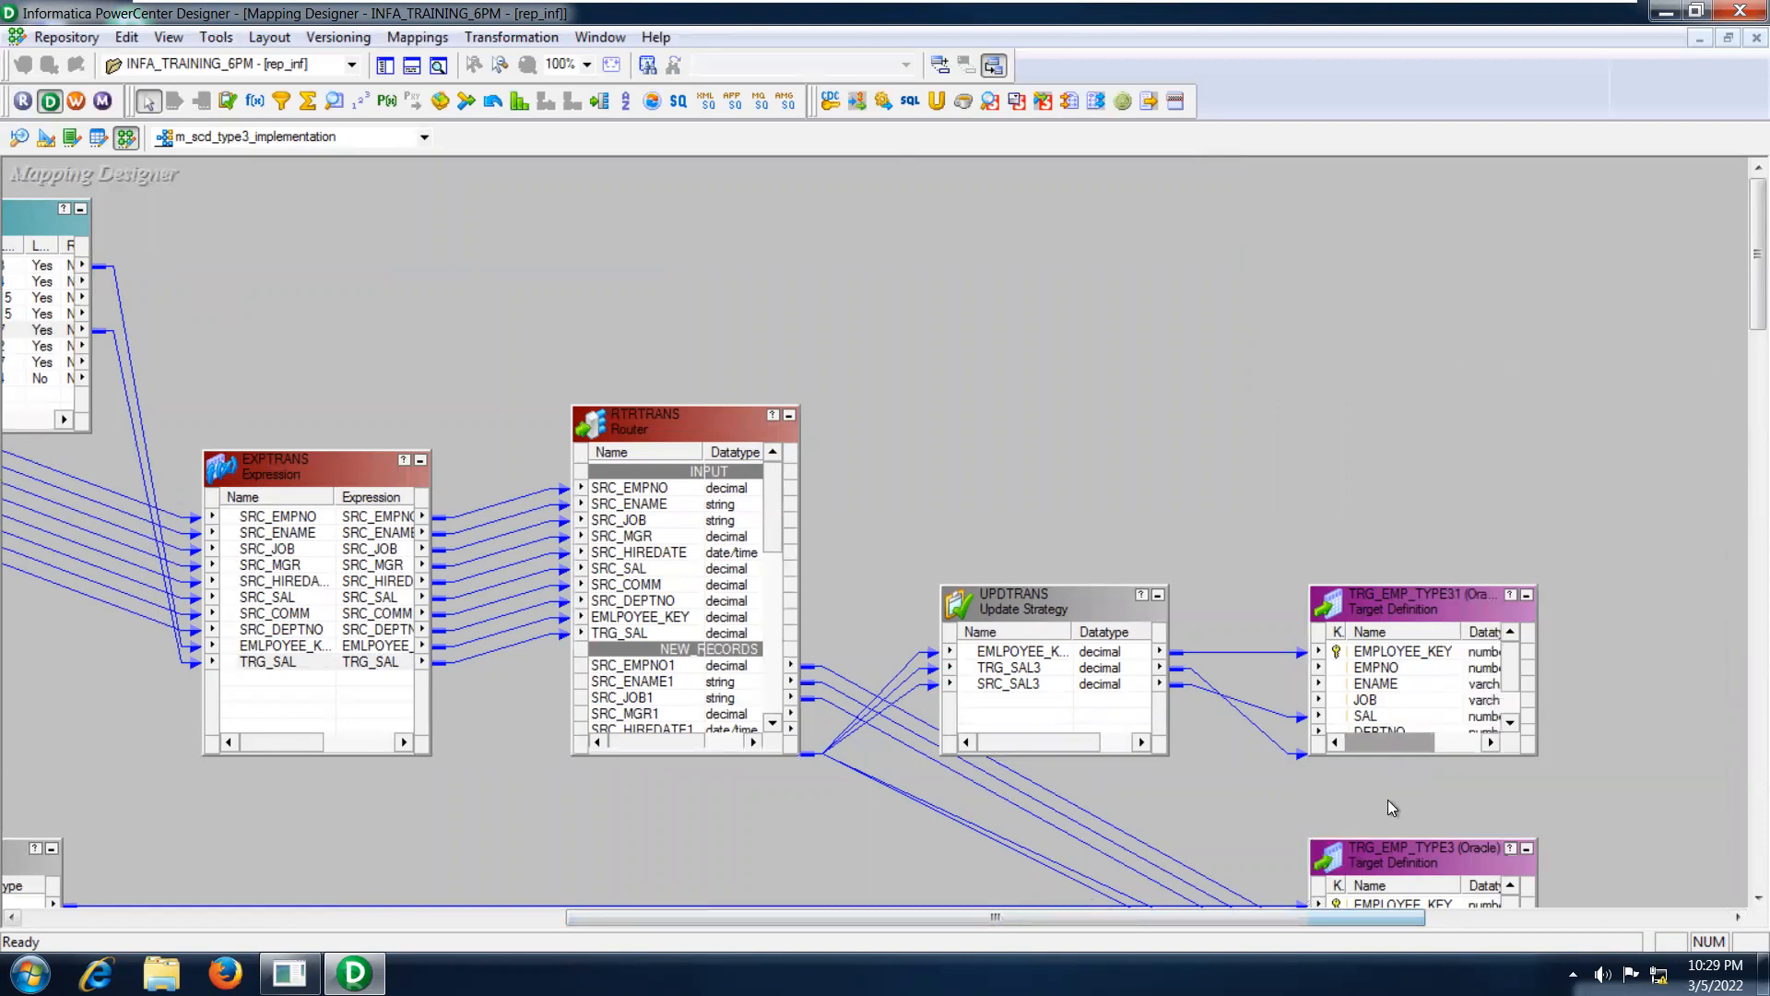
right_click(1381, 849)
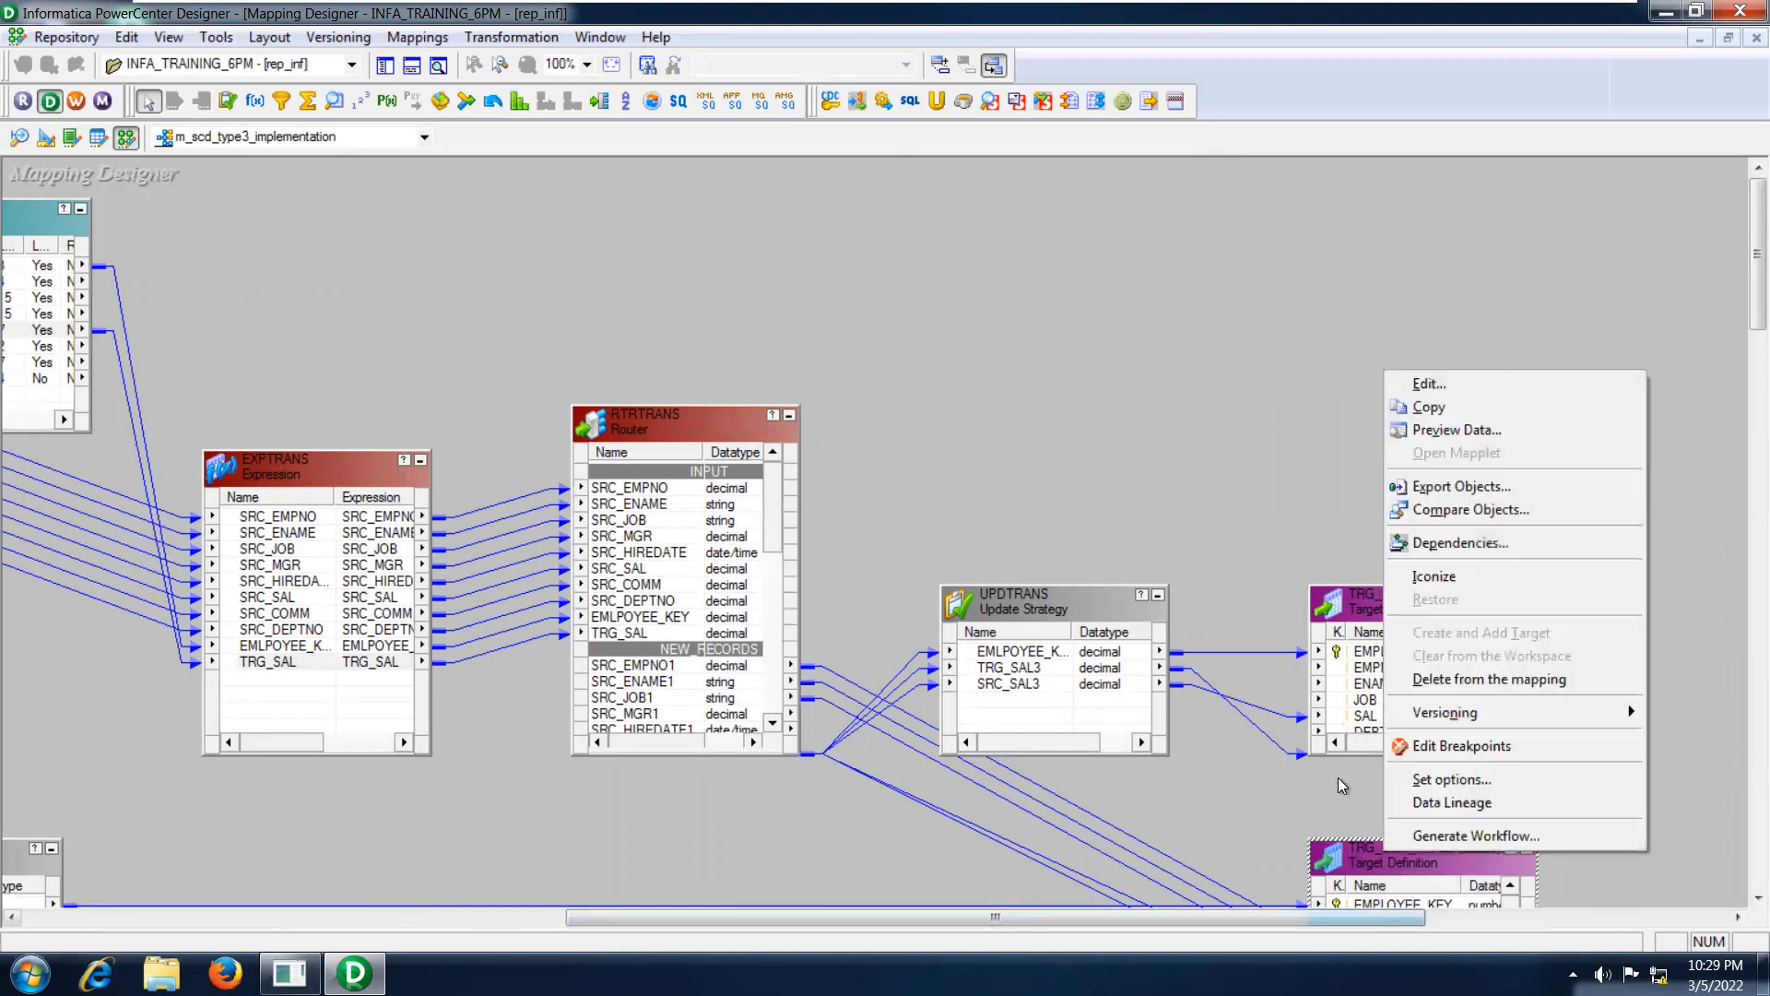
click(1352, 855)
drag(1352, 854, 1440, 293)
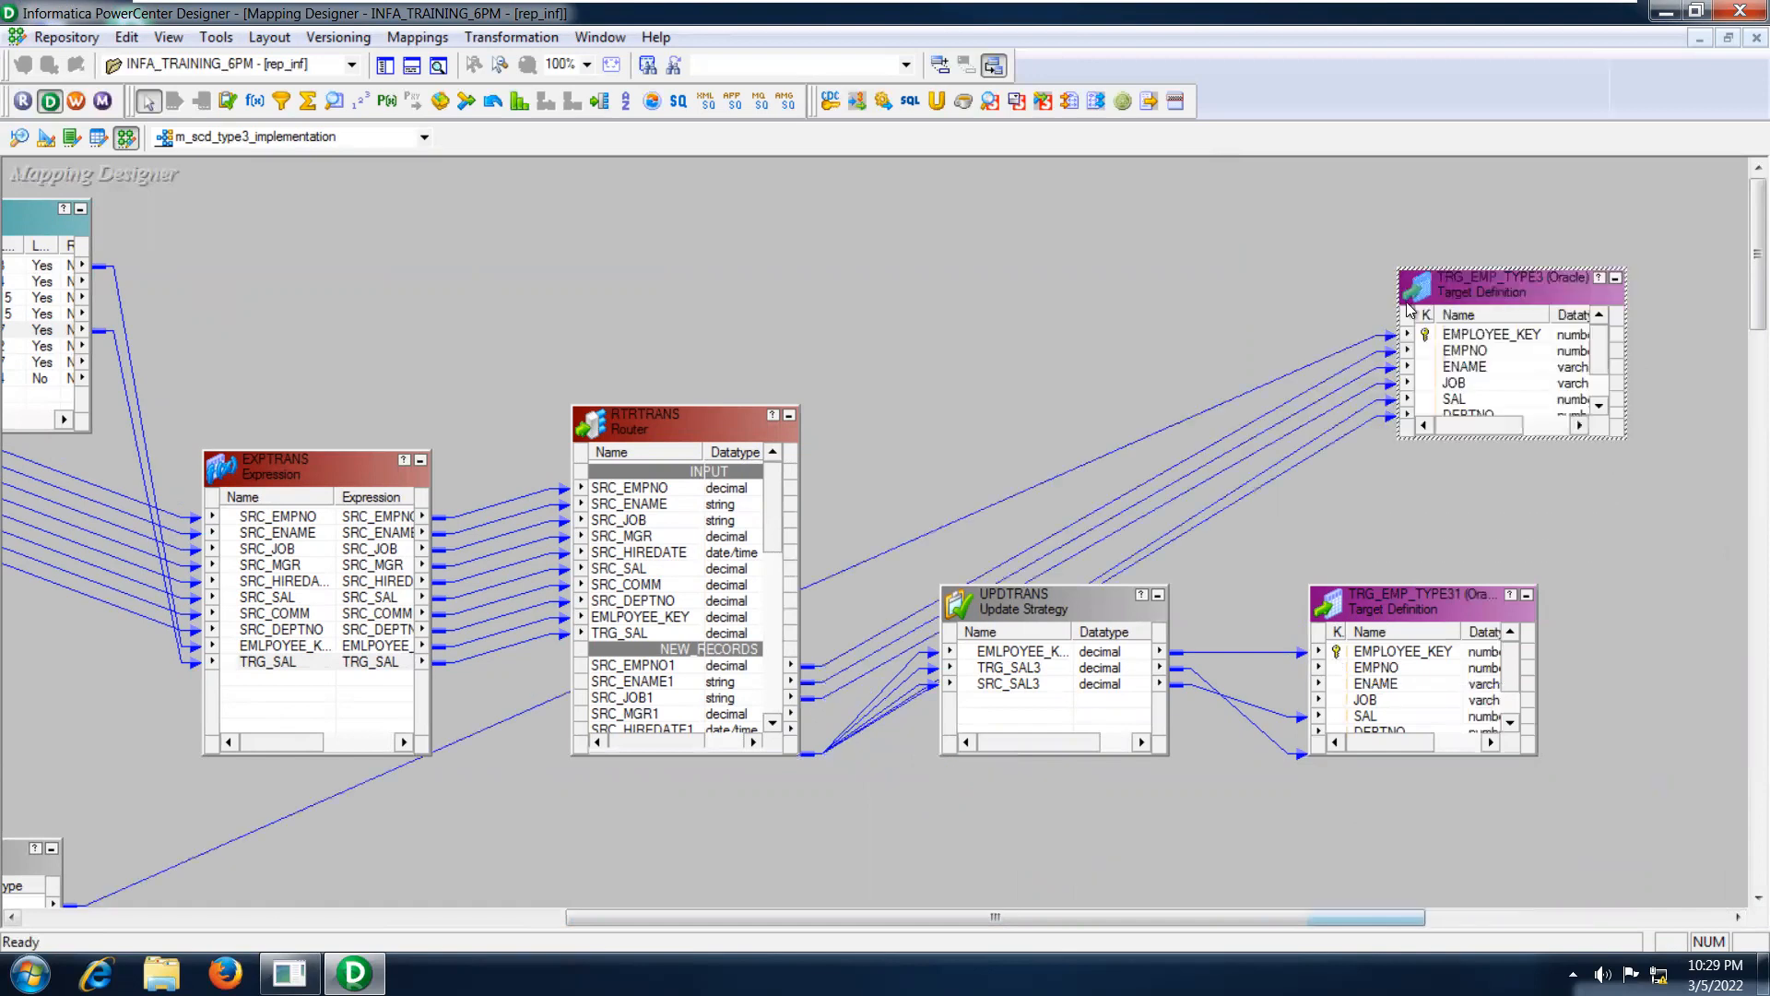
Move the SEQTRANS sequence generator beside TRG_EMP_TYPE3, and shift the RTRTRANS router higher and lengthen it downward to expose its output groups.
drag(25, 858, 1147, 218)
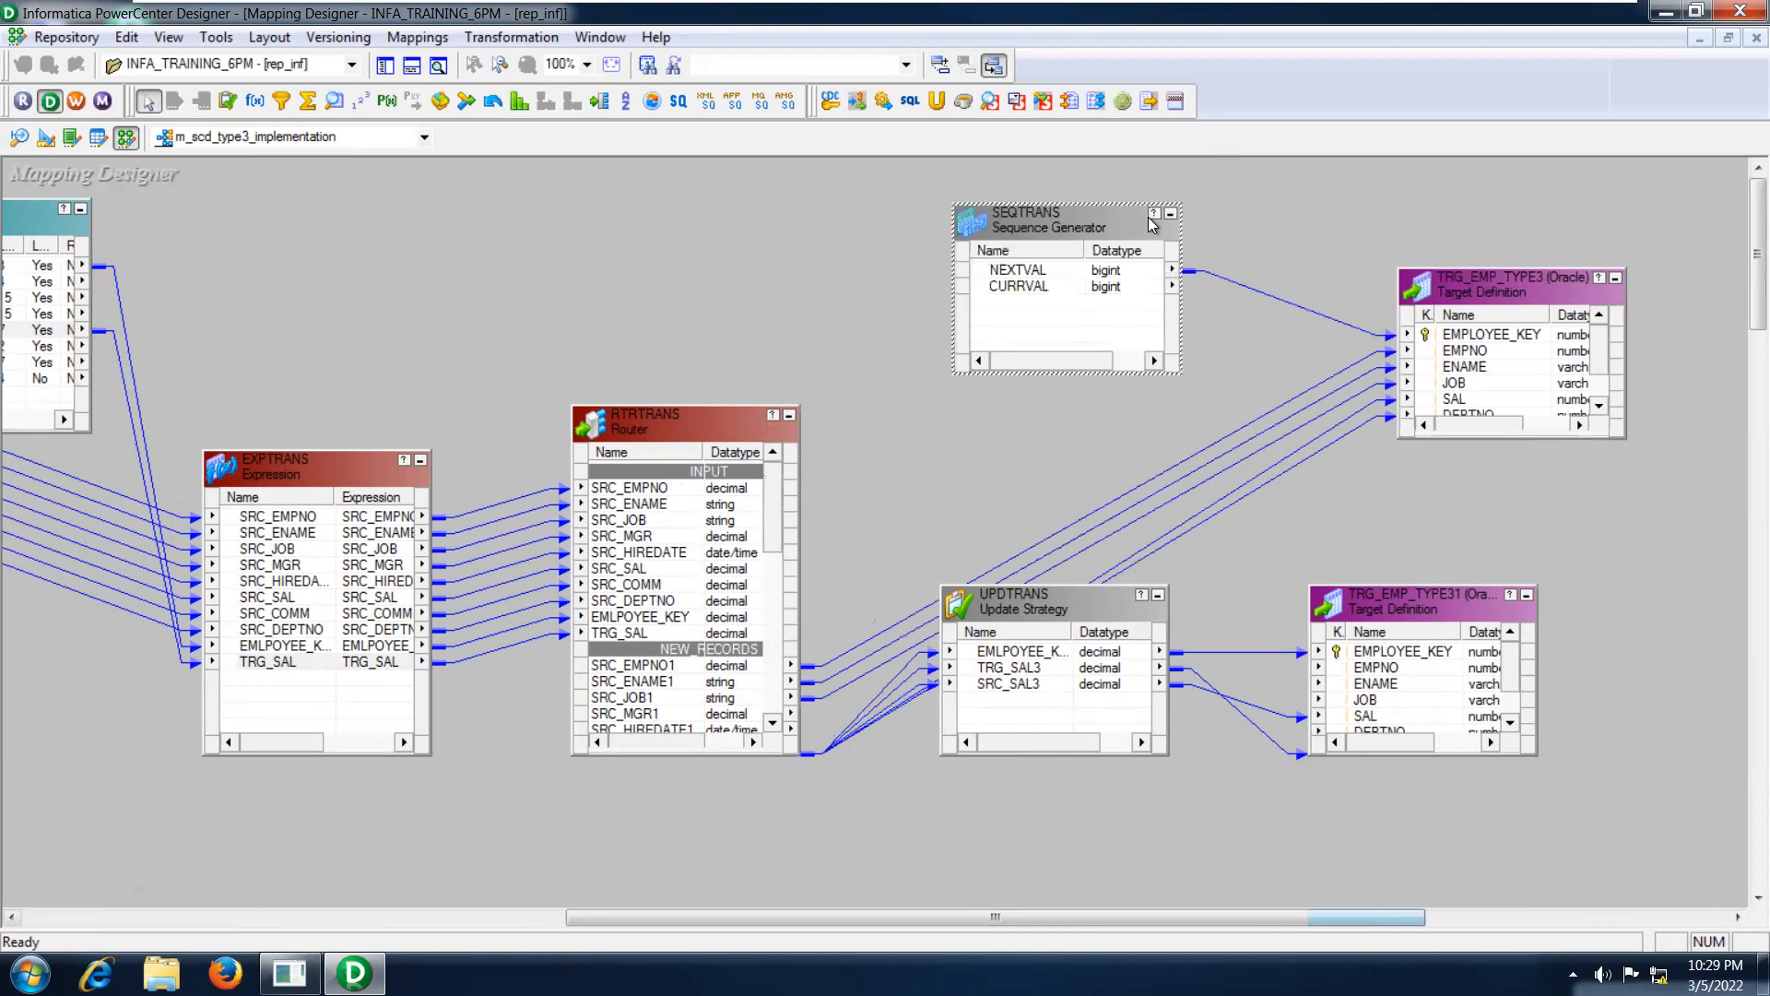
click(725, 424)
drag(676, 386, 576, 262)
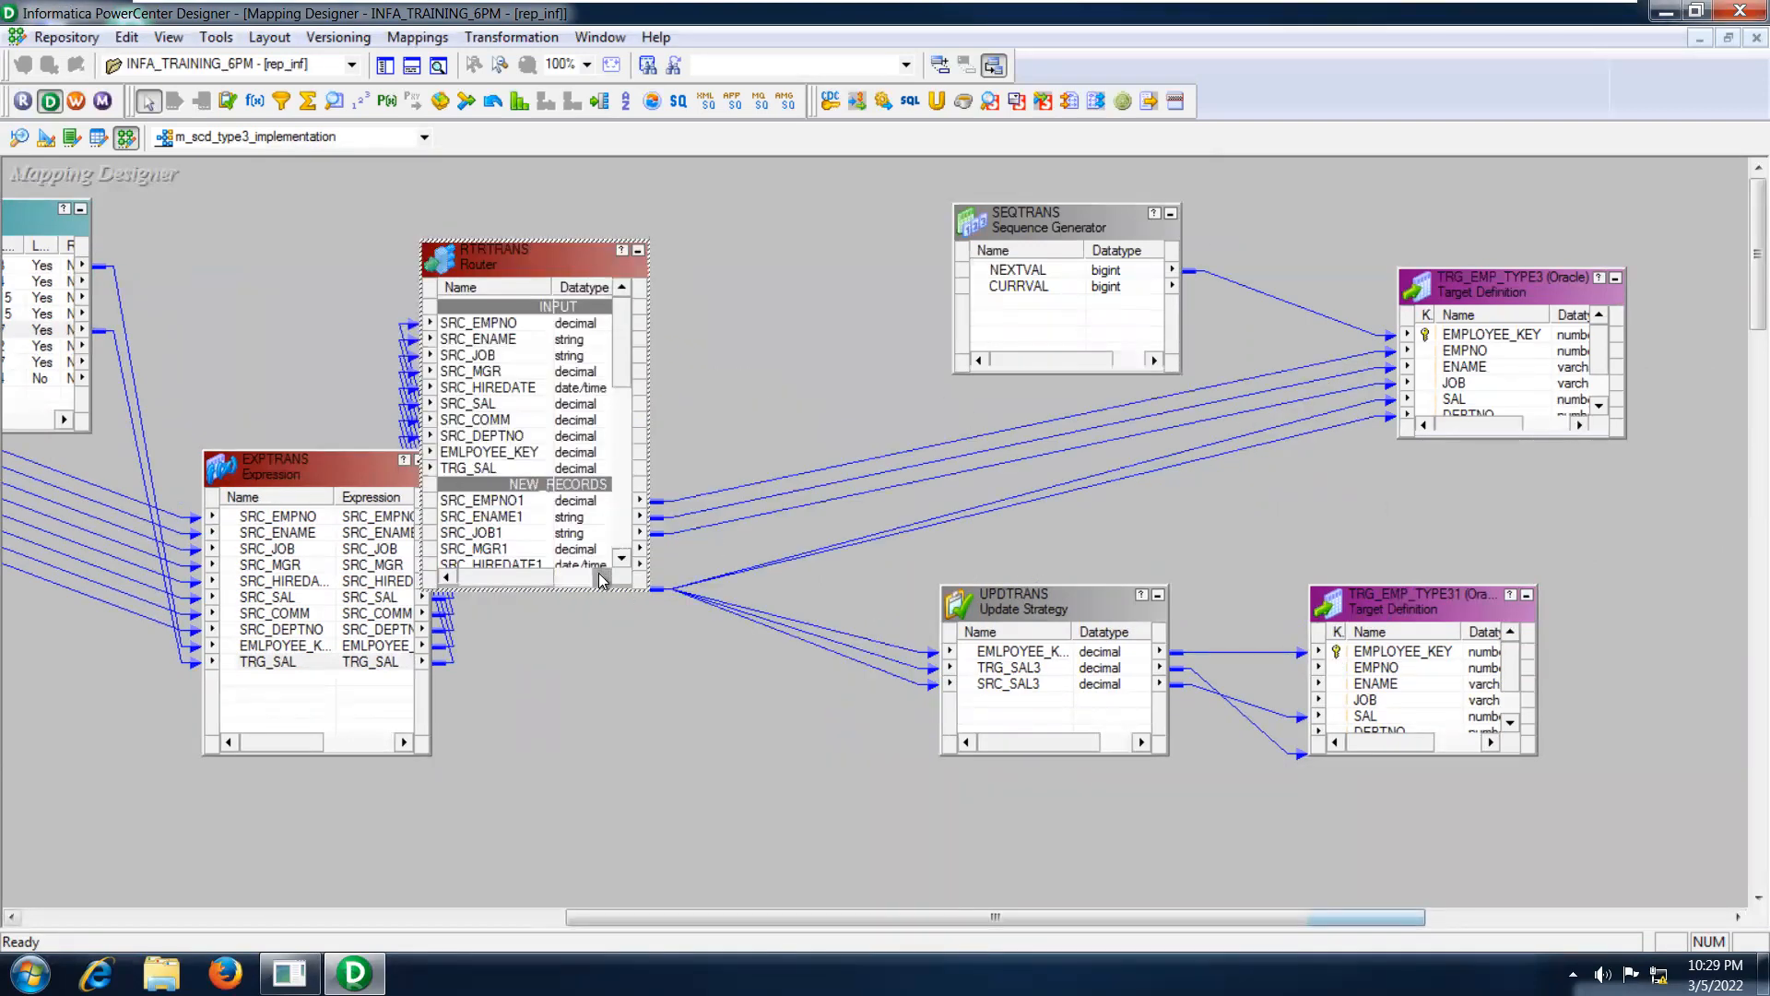
drag(584, 588, 597, 774)
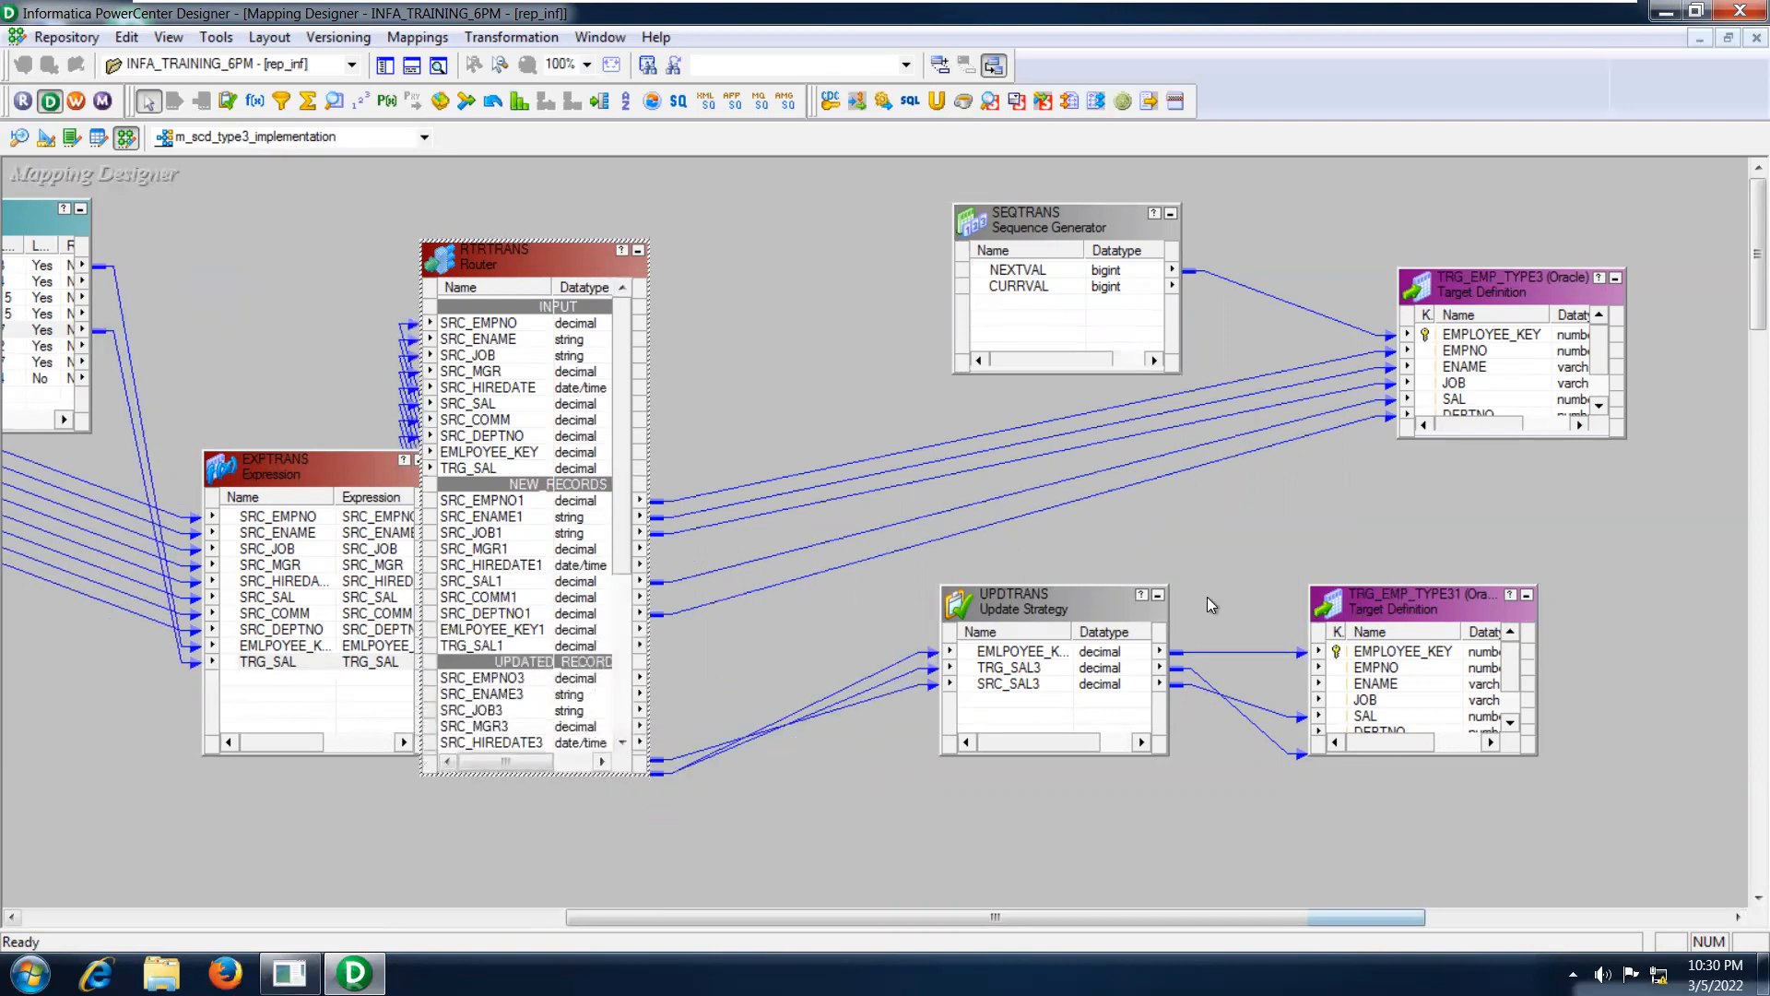
Move TRG_EMP_TYPE31 and the UPDTRANS update strategy lower in the mapping, and lengthen TRG_EMP_TYPE3 downward to expose all its columns.
drag(1423, 605, 1519, 668)
drag(1067, 600, 1104, 672)
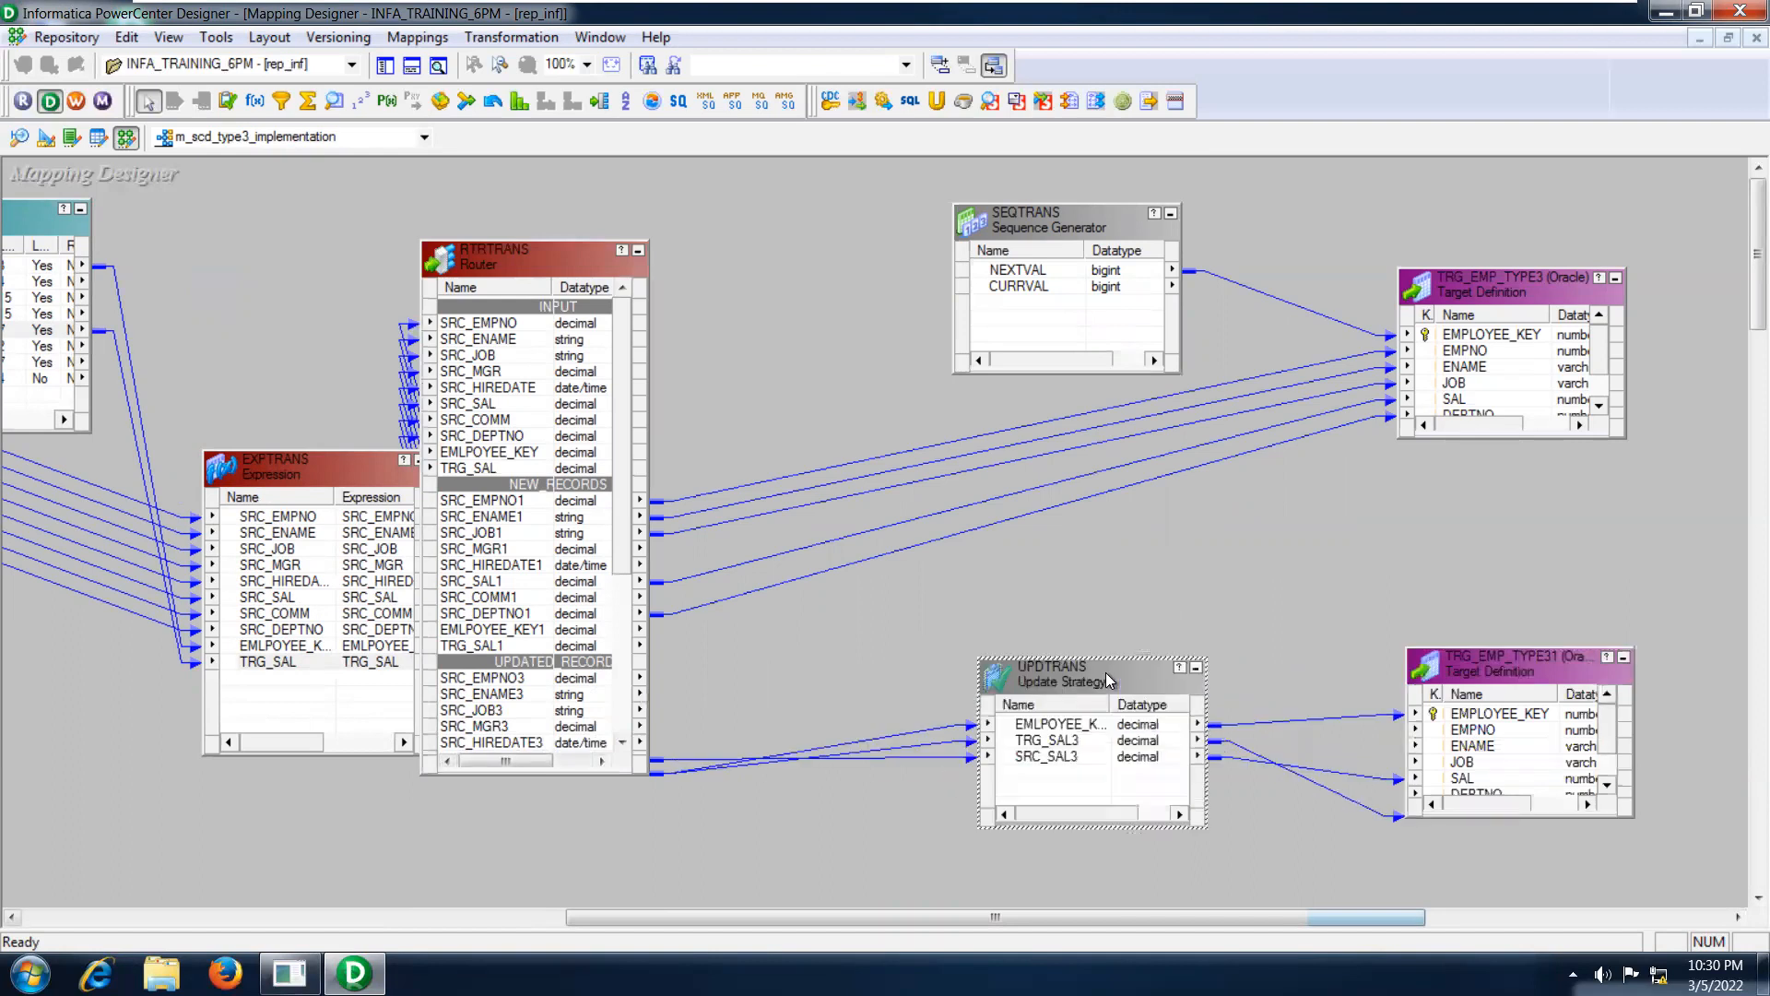
click(490, 522)
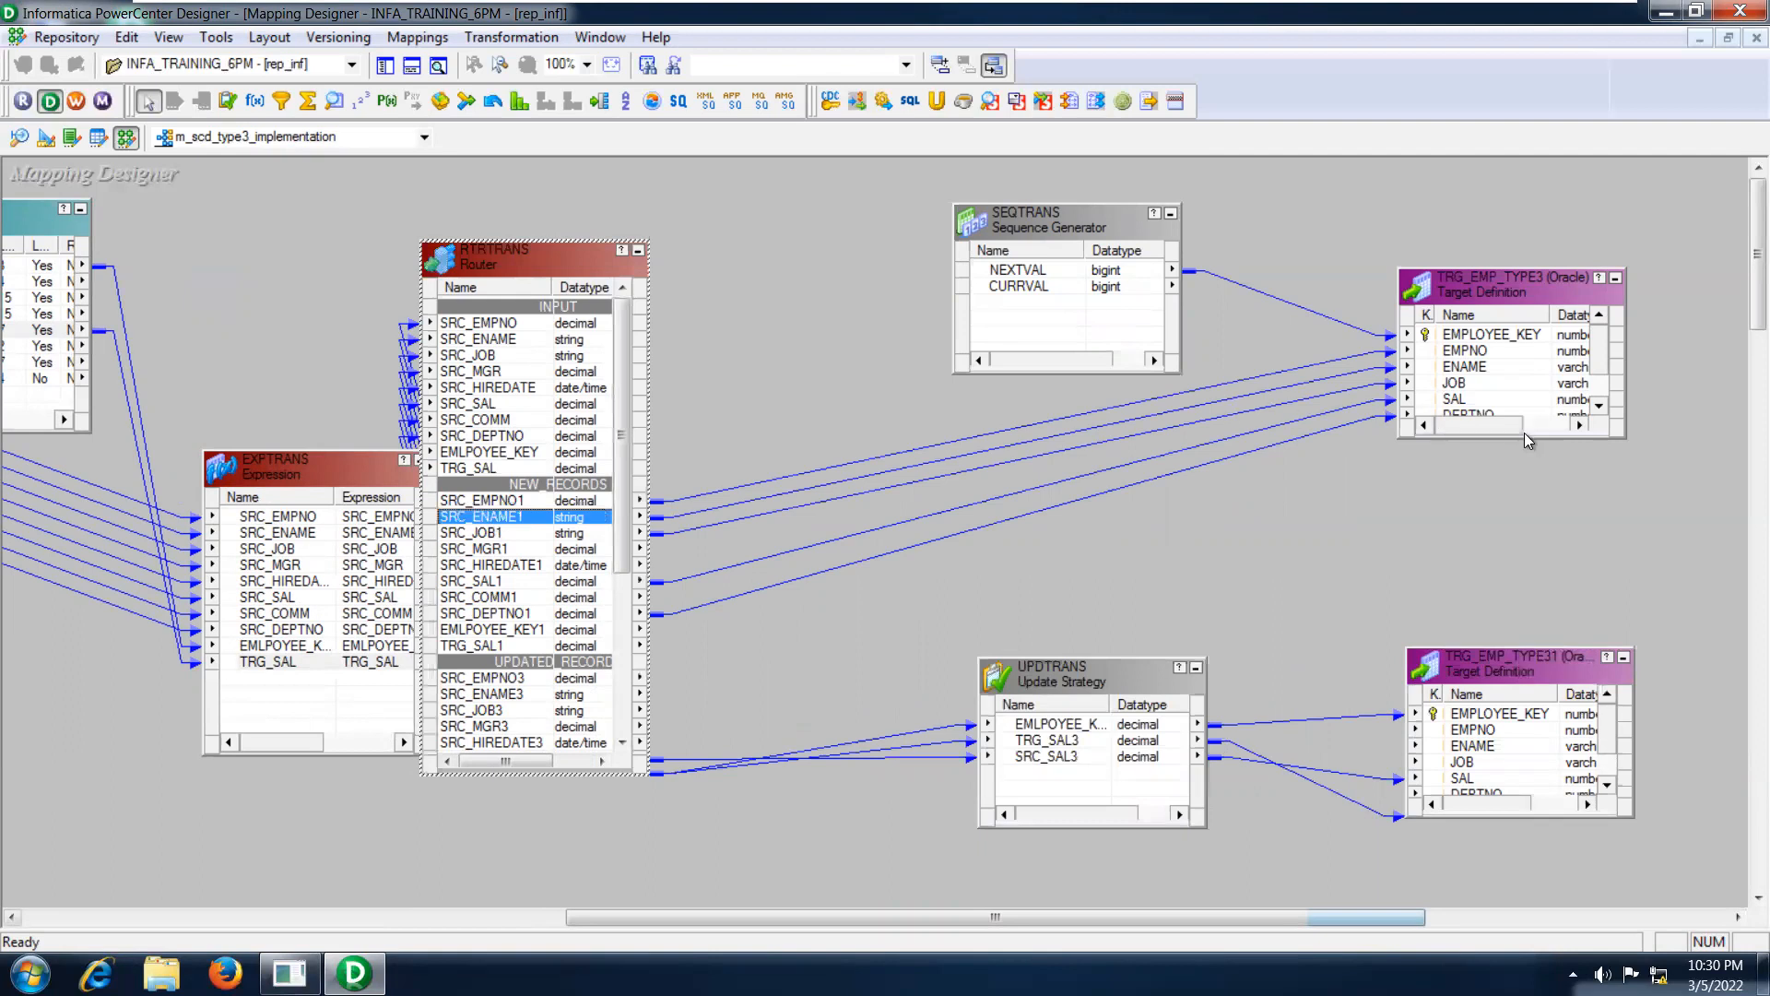
drag(1537, 438, 1425, 509)
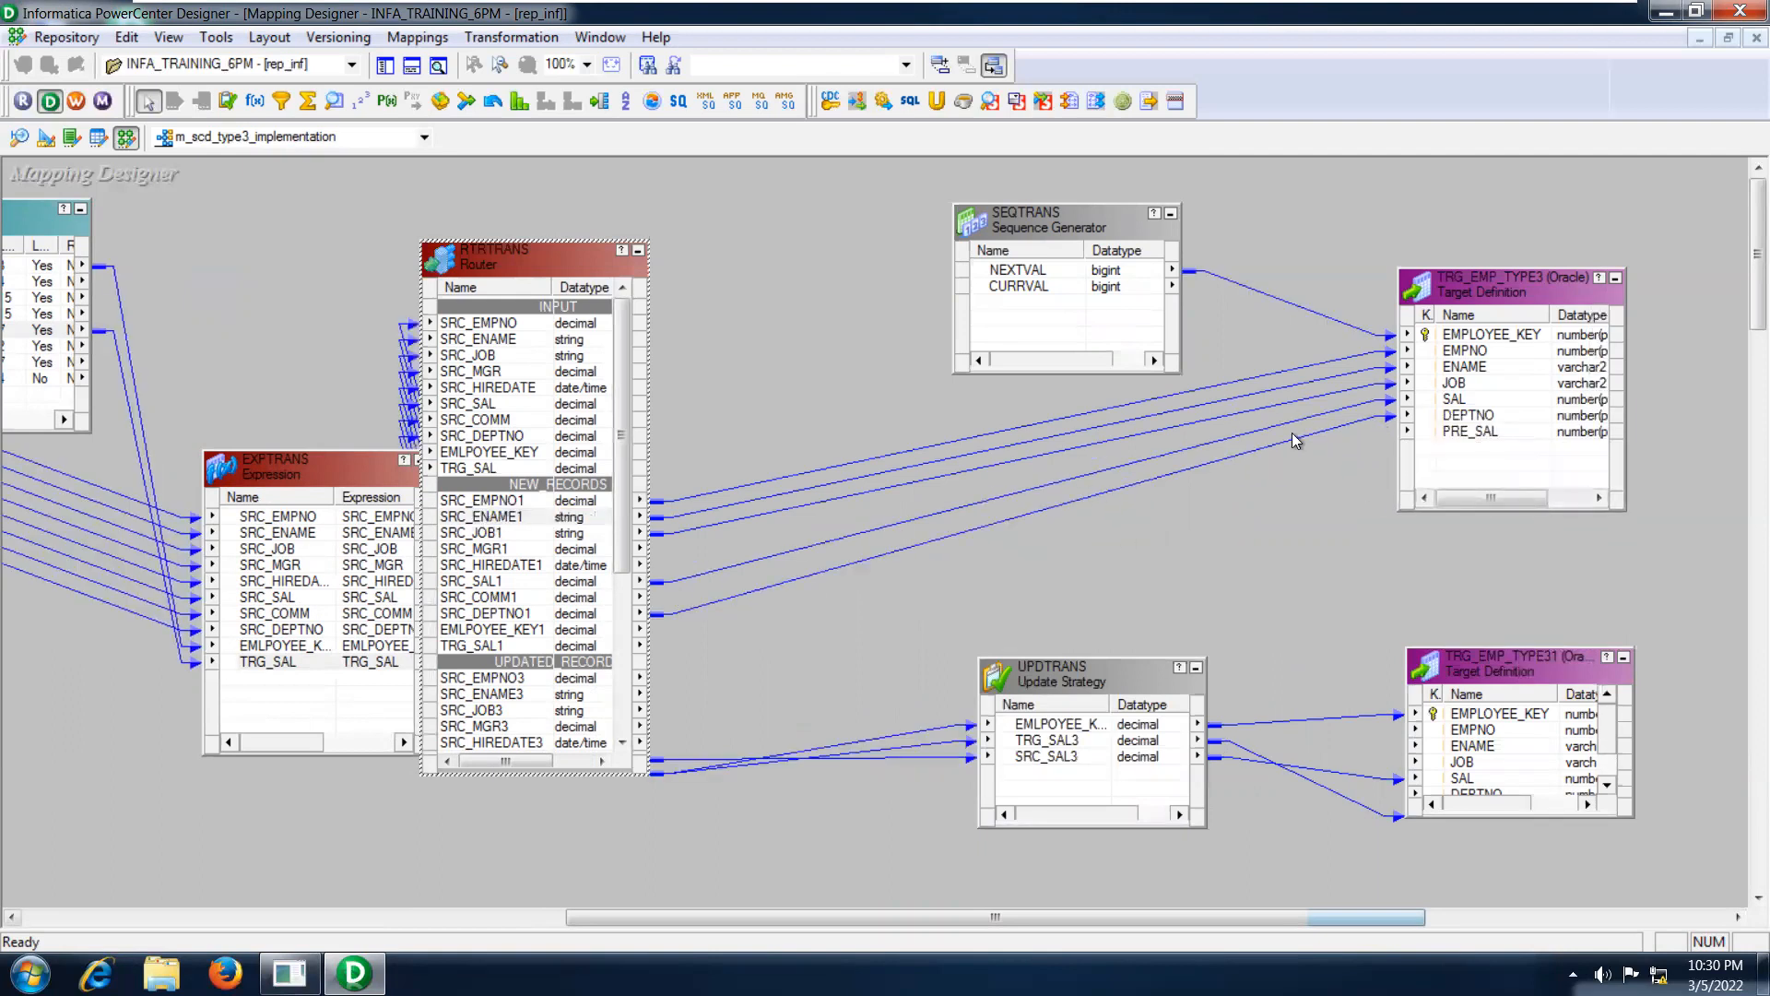
Compare the two target instances, TRG_EMP_TYPE3 for new records and TRG_EMP_TYPE31 for updated records.
click(1479, 387)
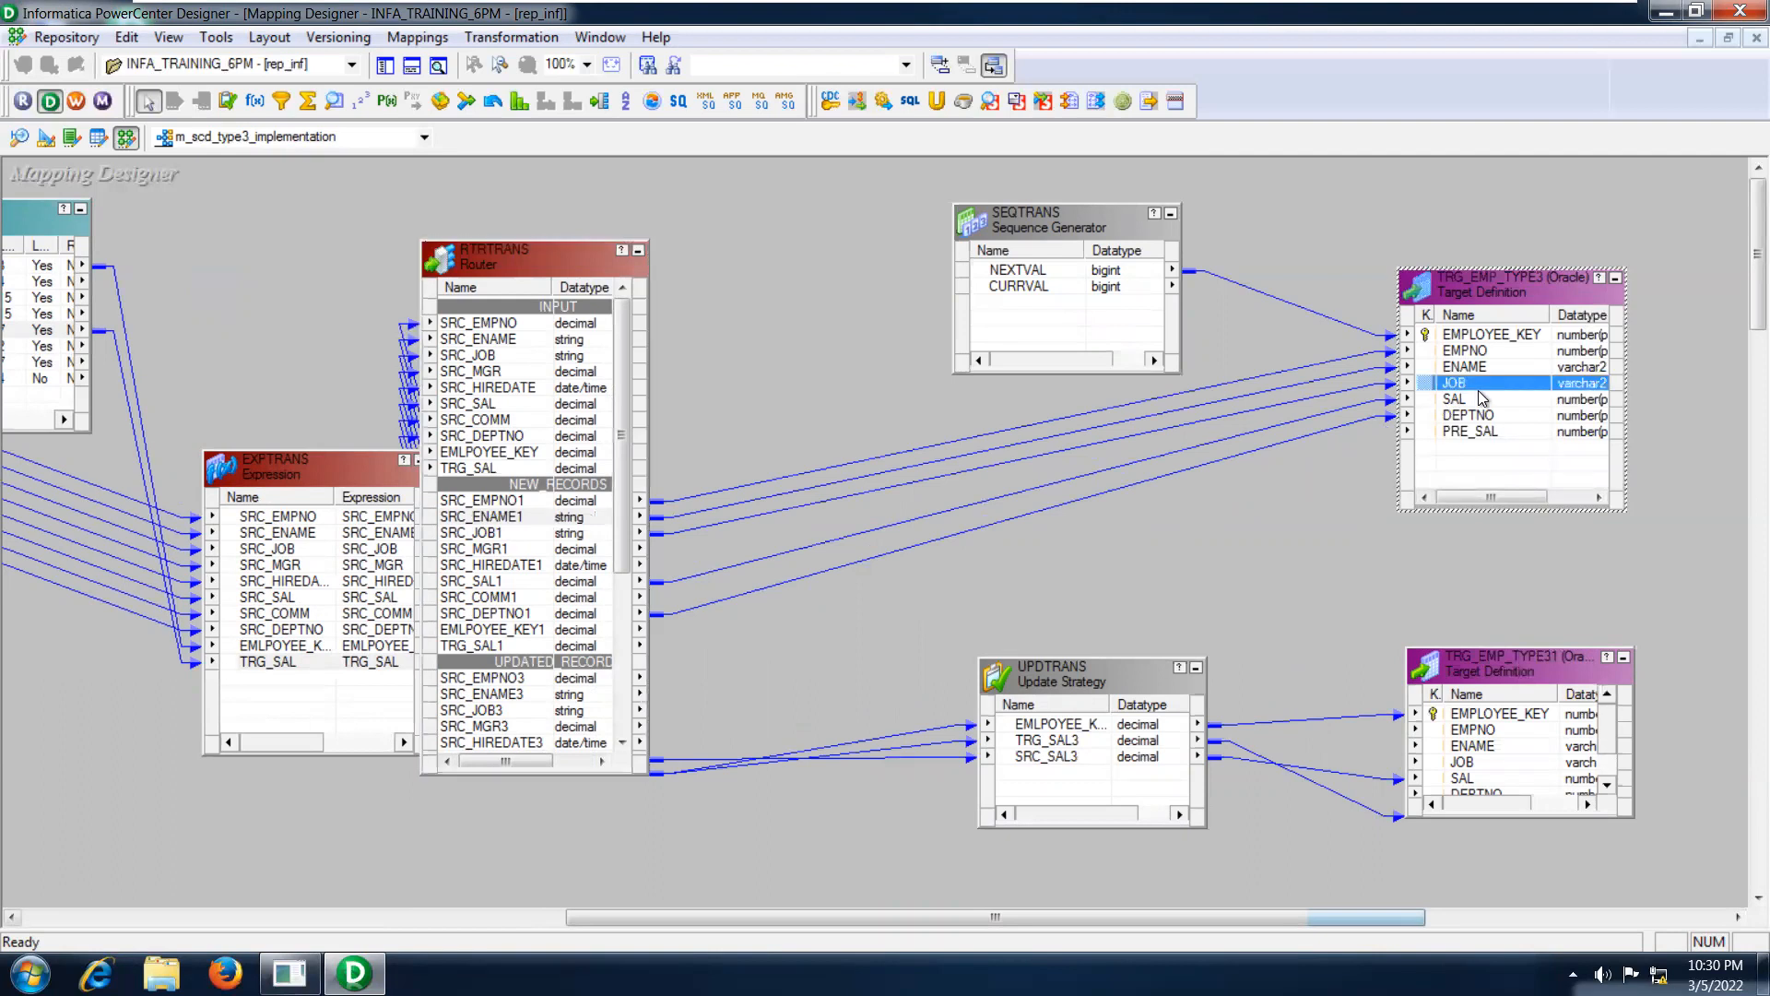
click(1503, 666)
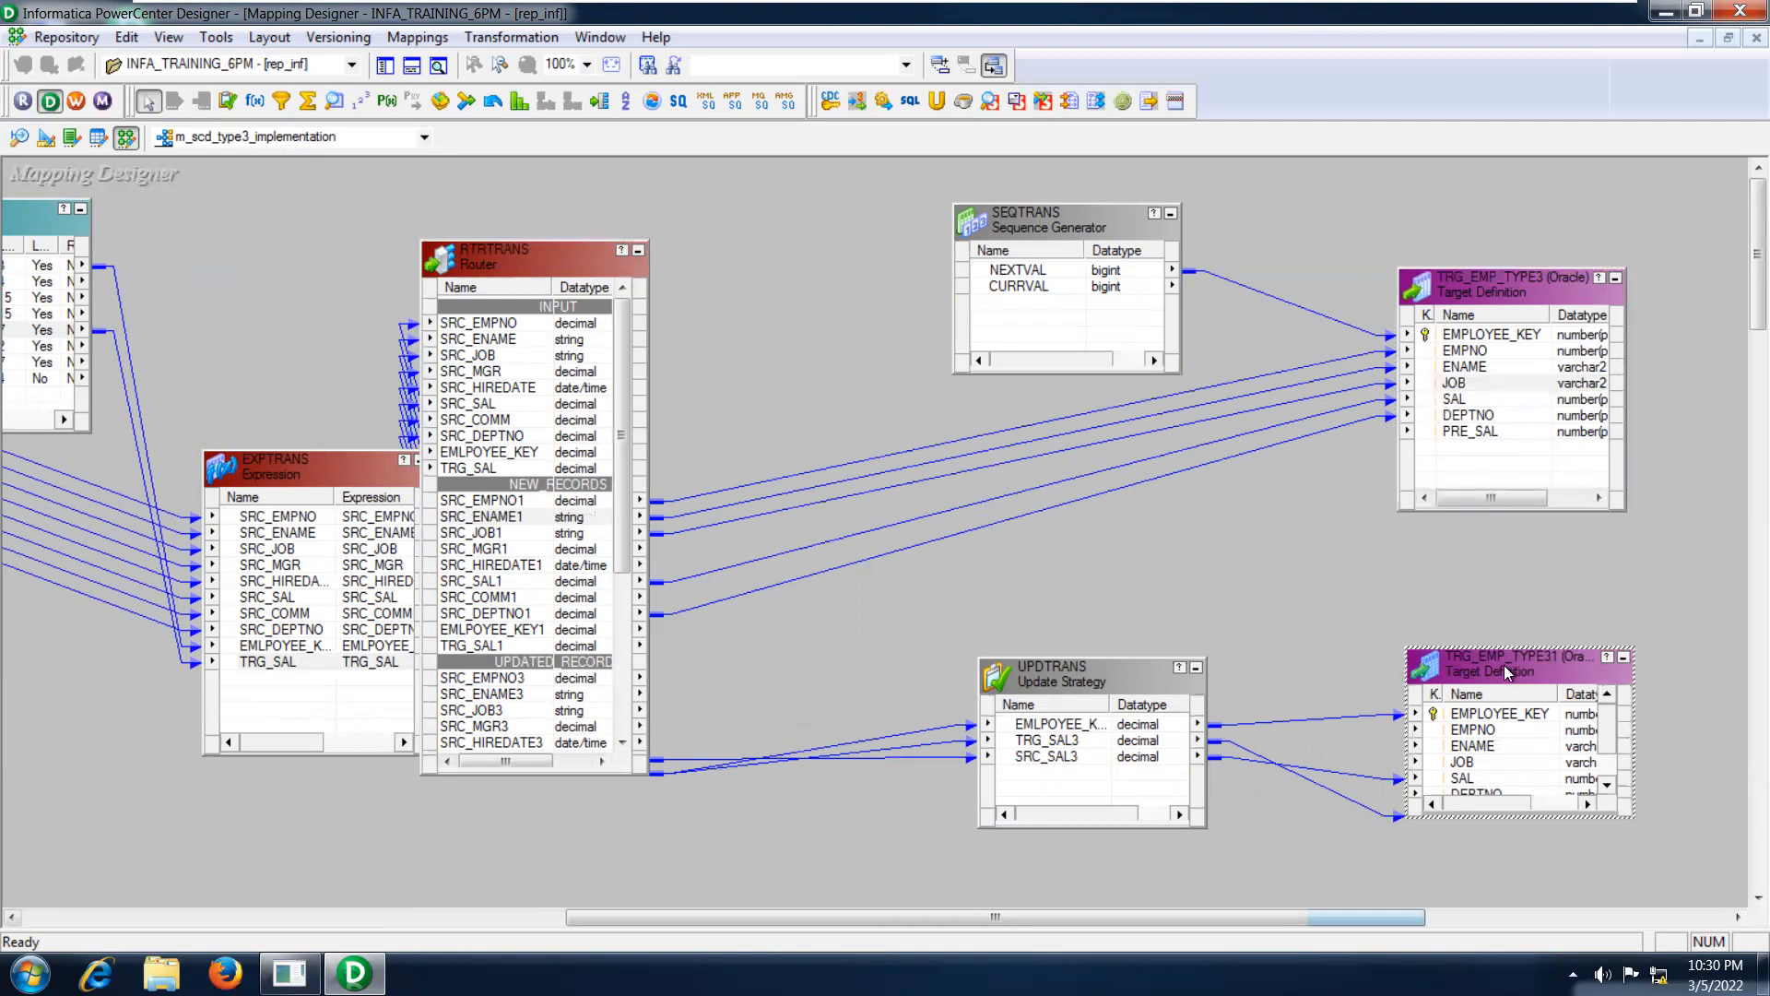
click(1486, 289)
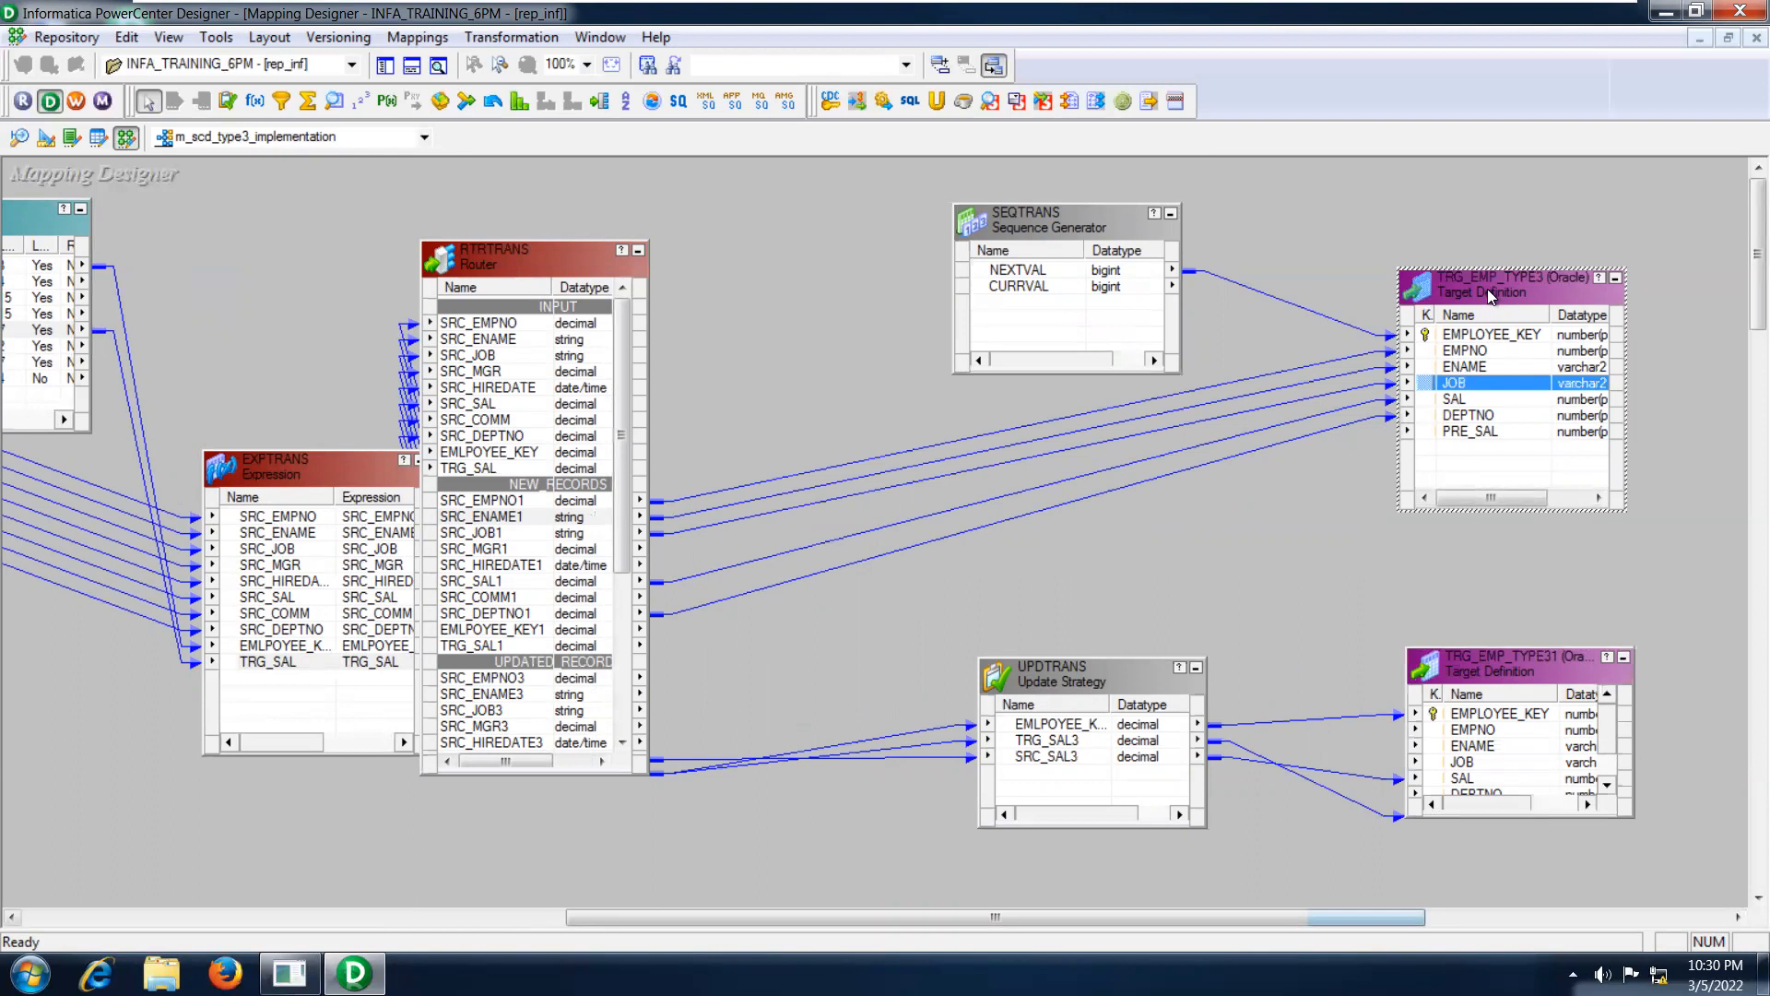
click(1491, 662)
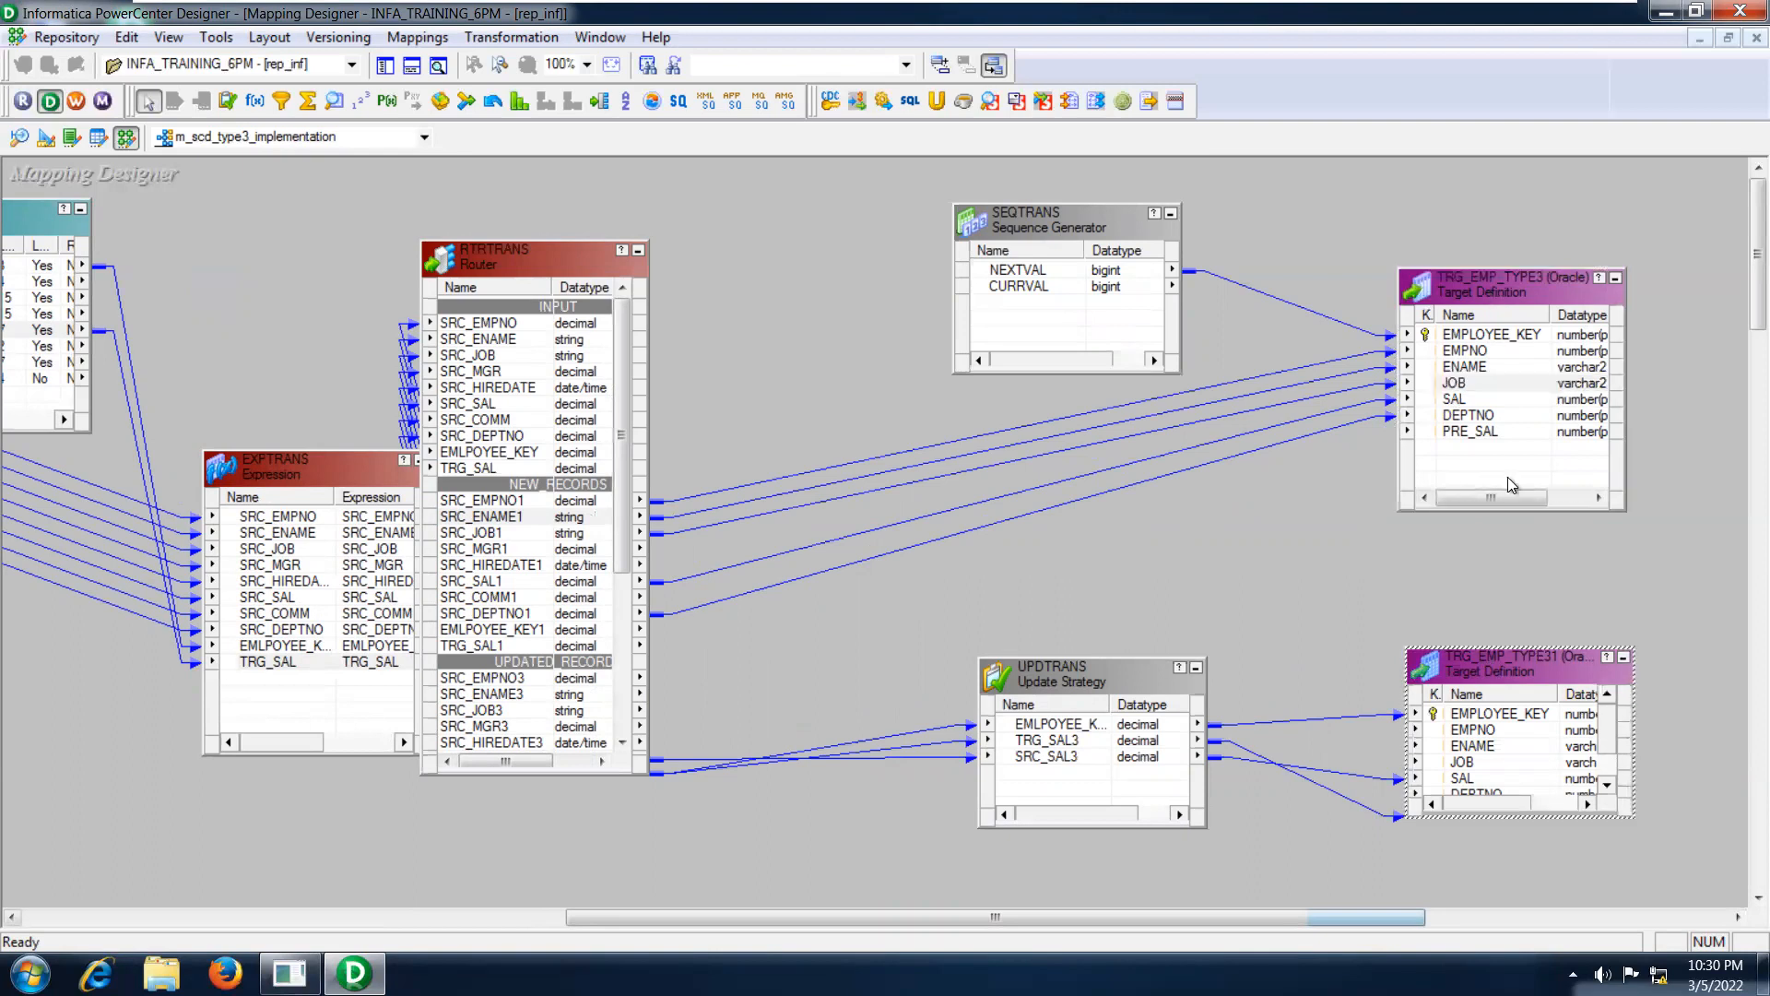
click(1493, 303)
click(1493, 680)
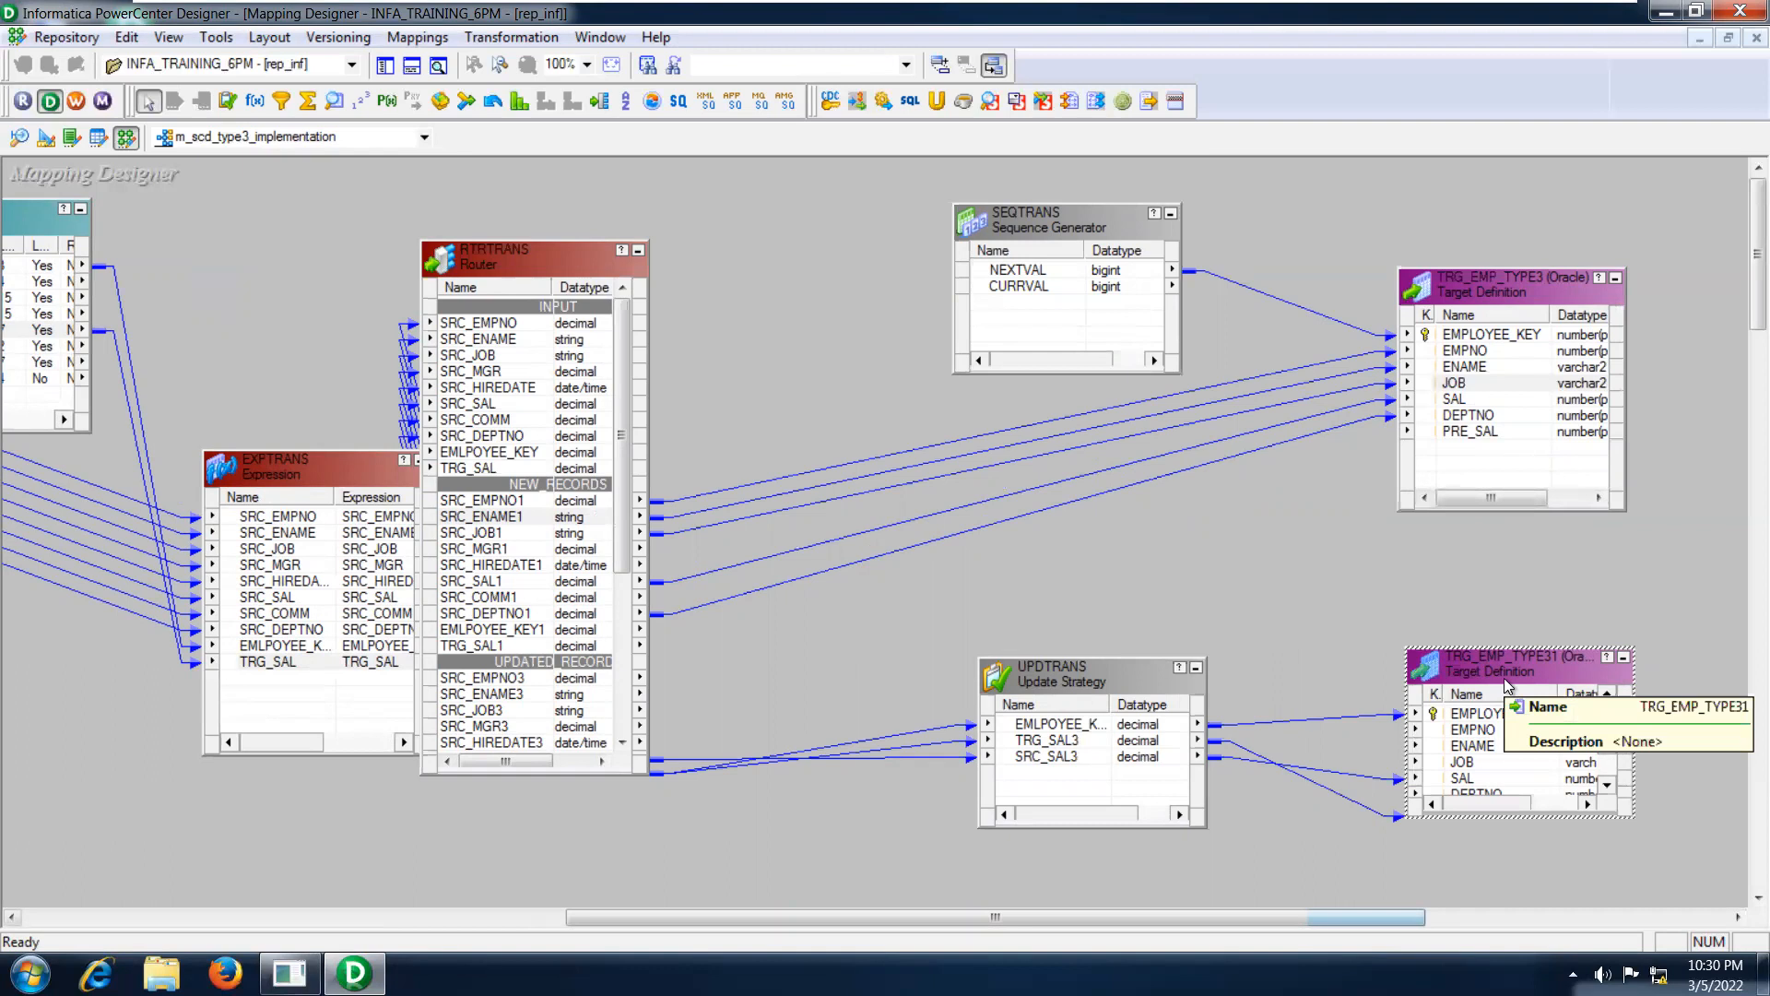
click(1507, 280)
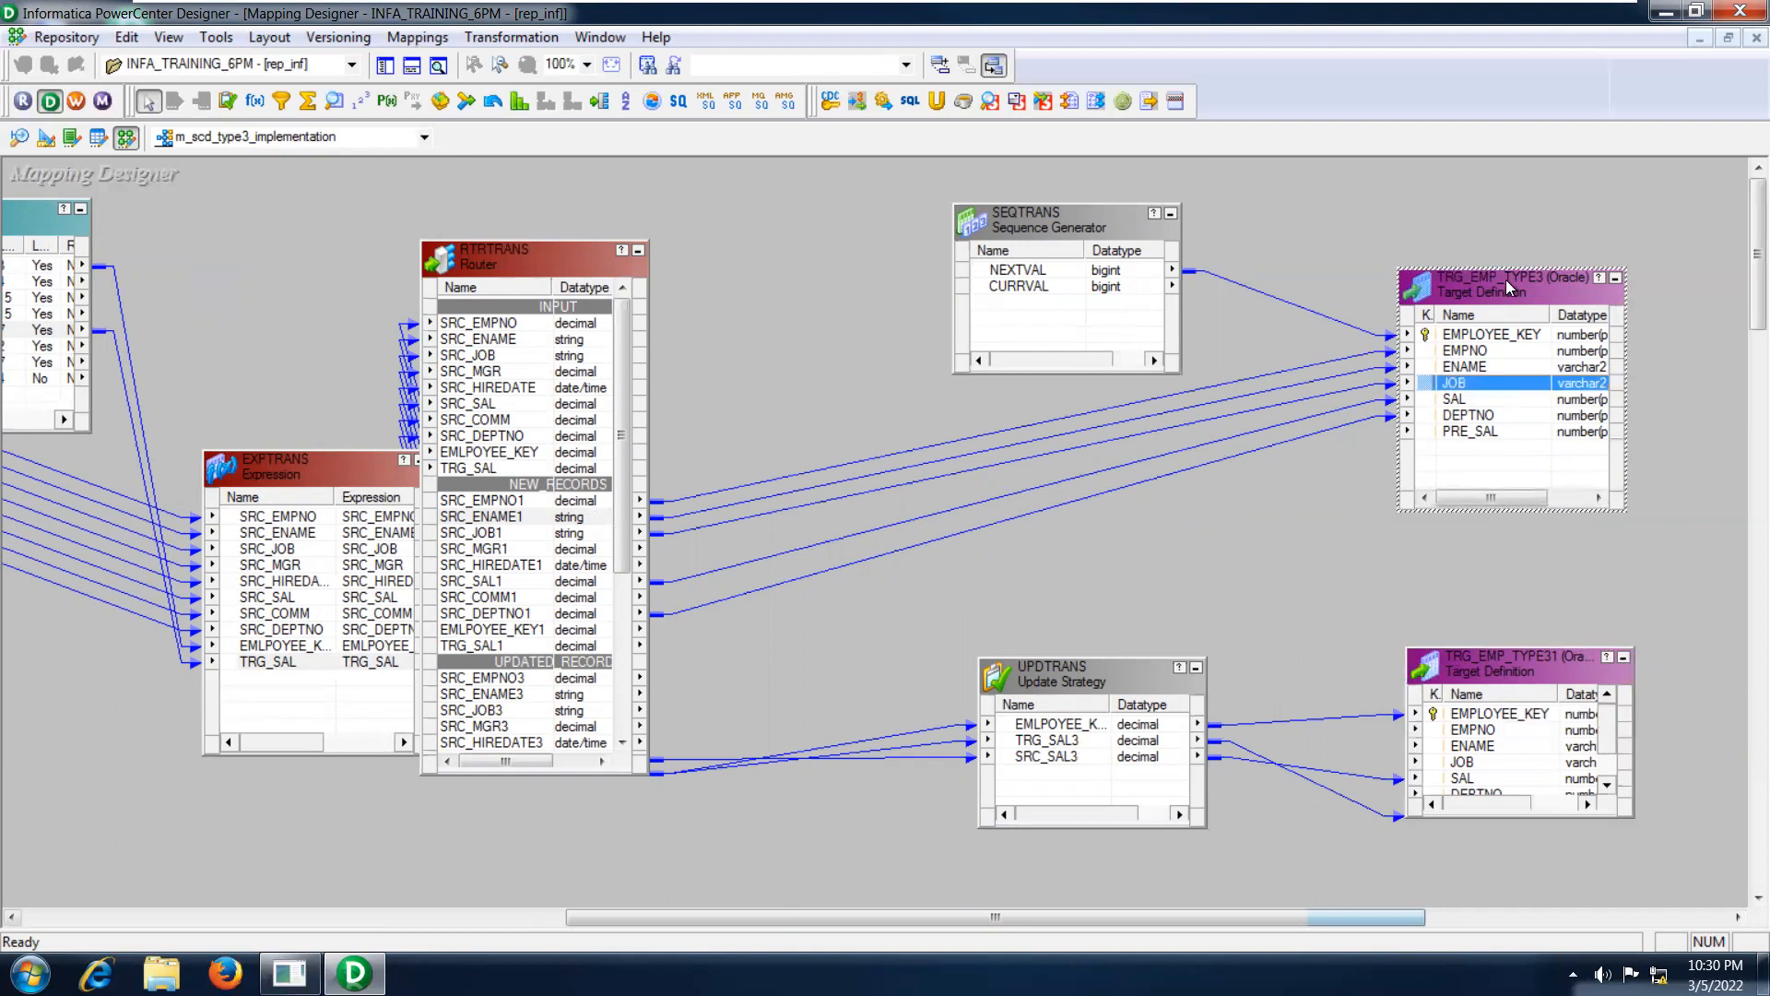
click(1500, 651)
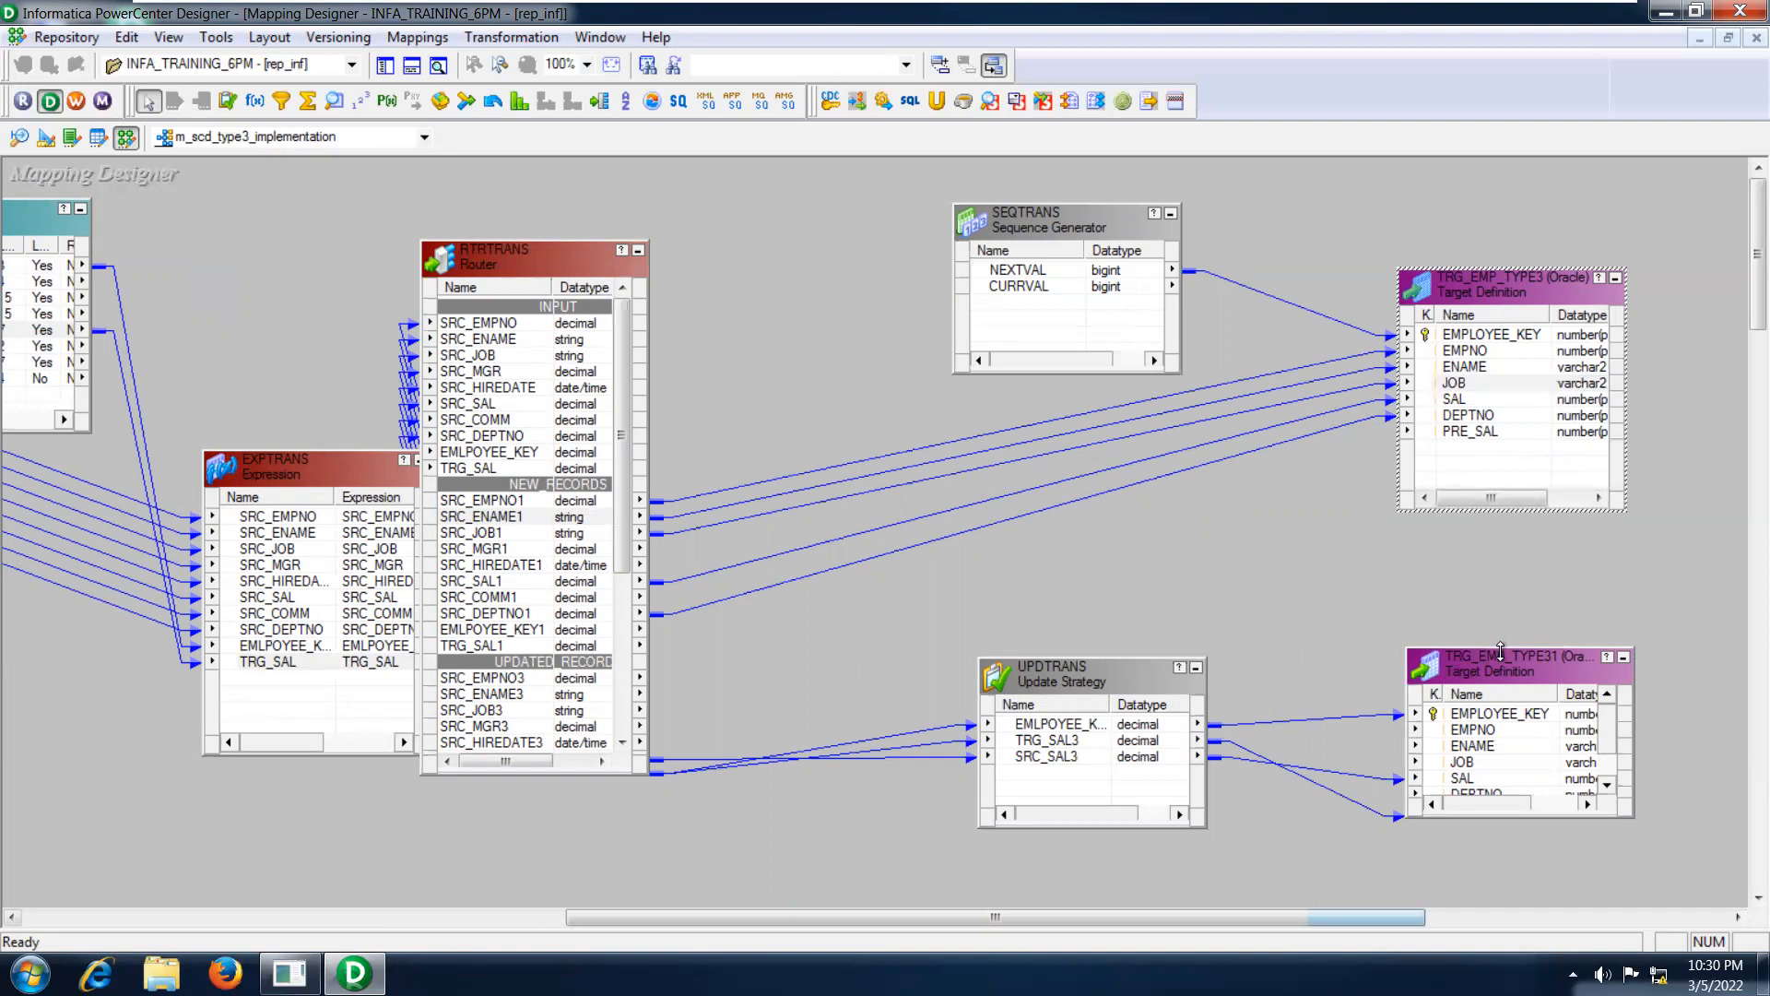
click(1502, 297)
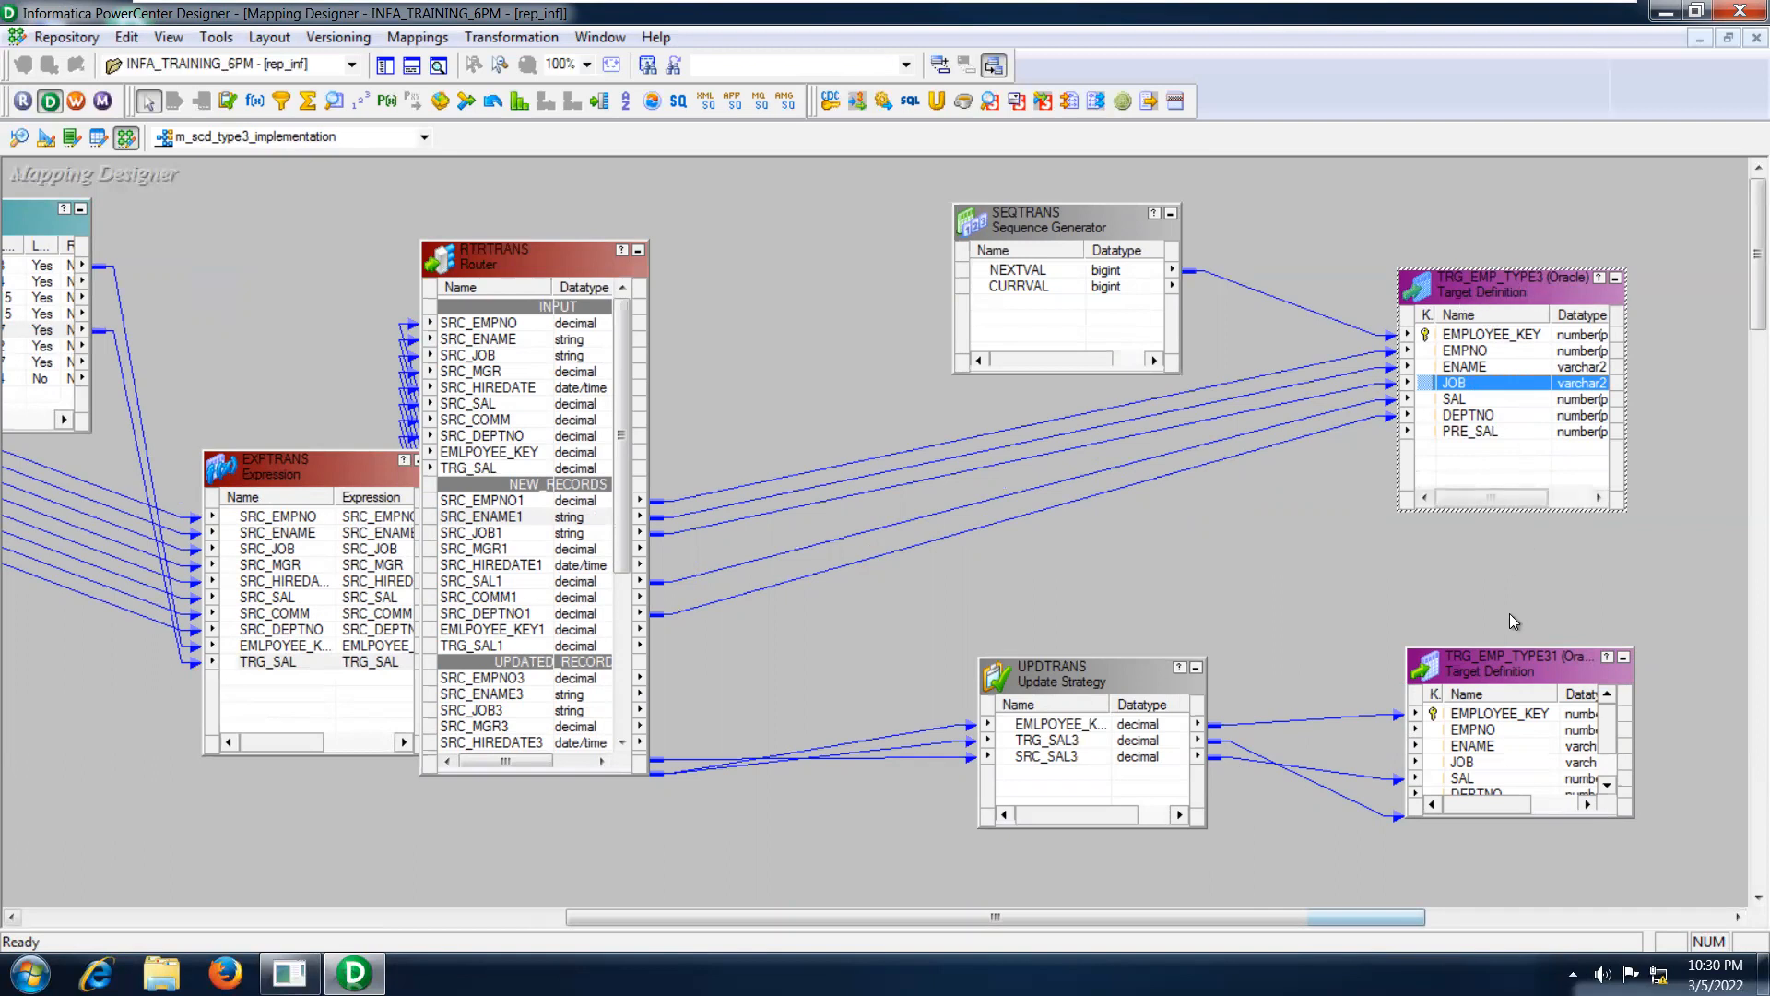
click(1468, 661)
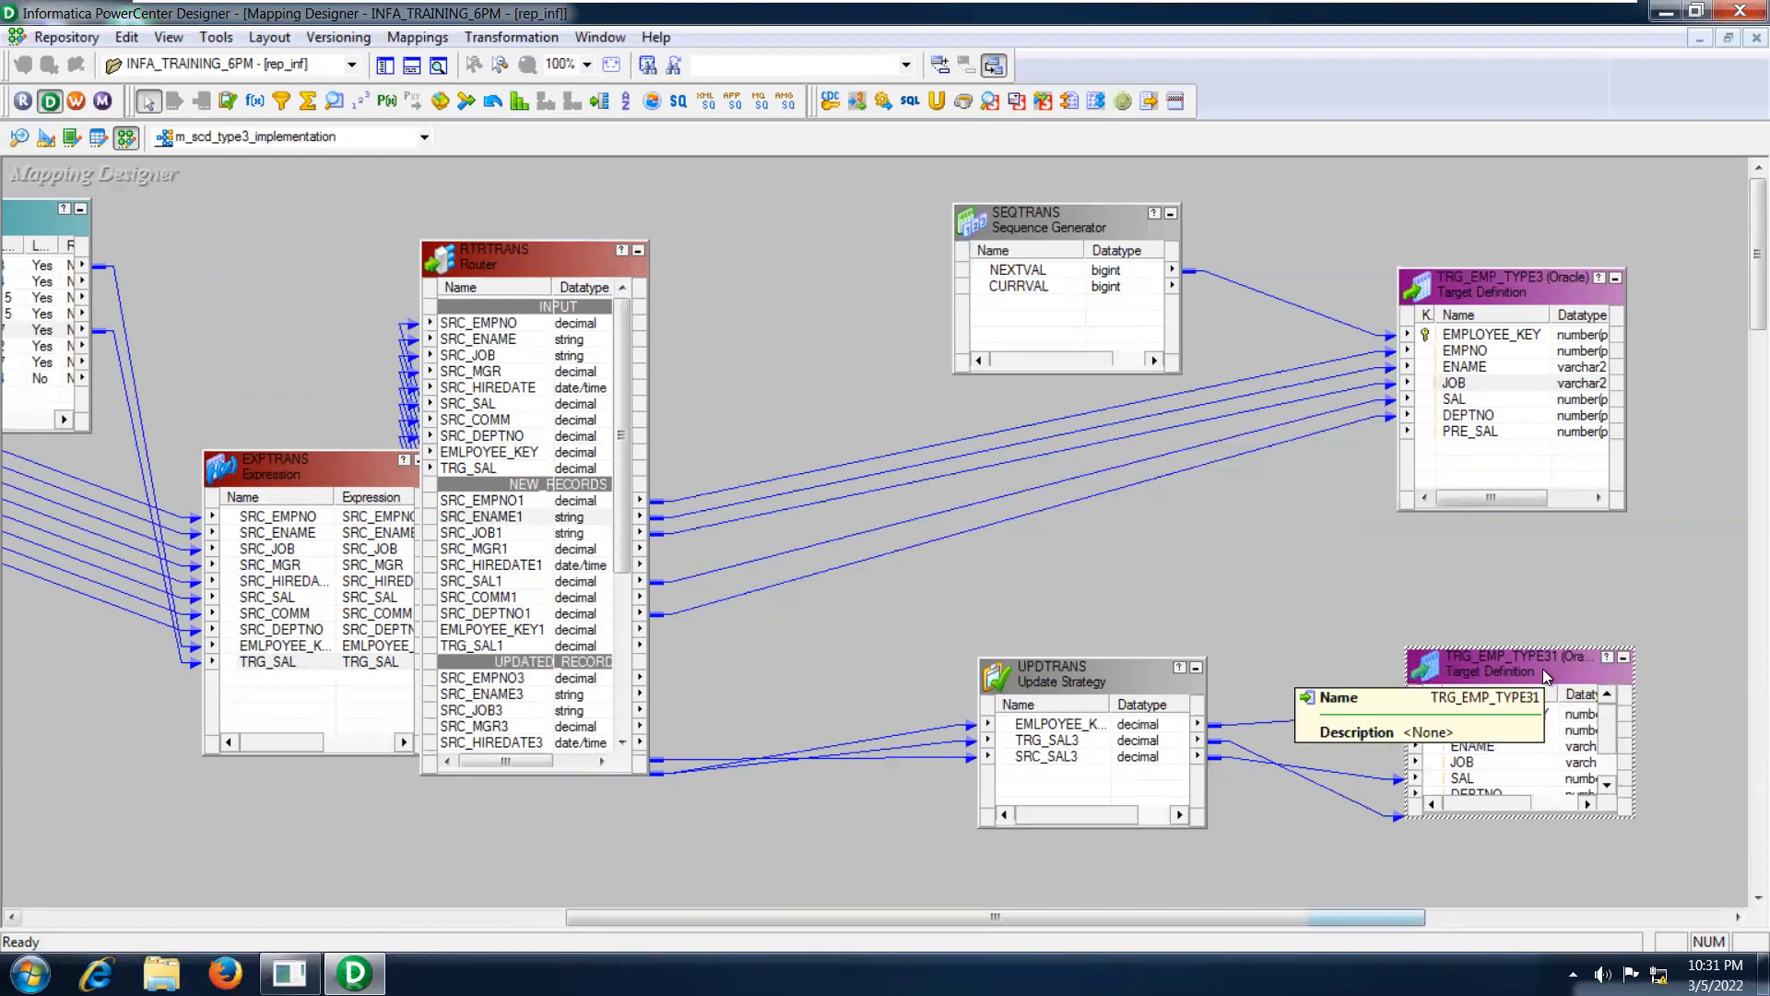
click(1475, 383)
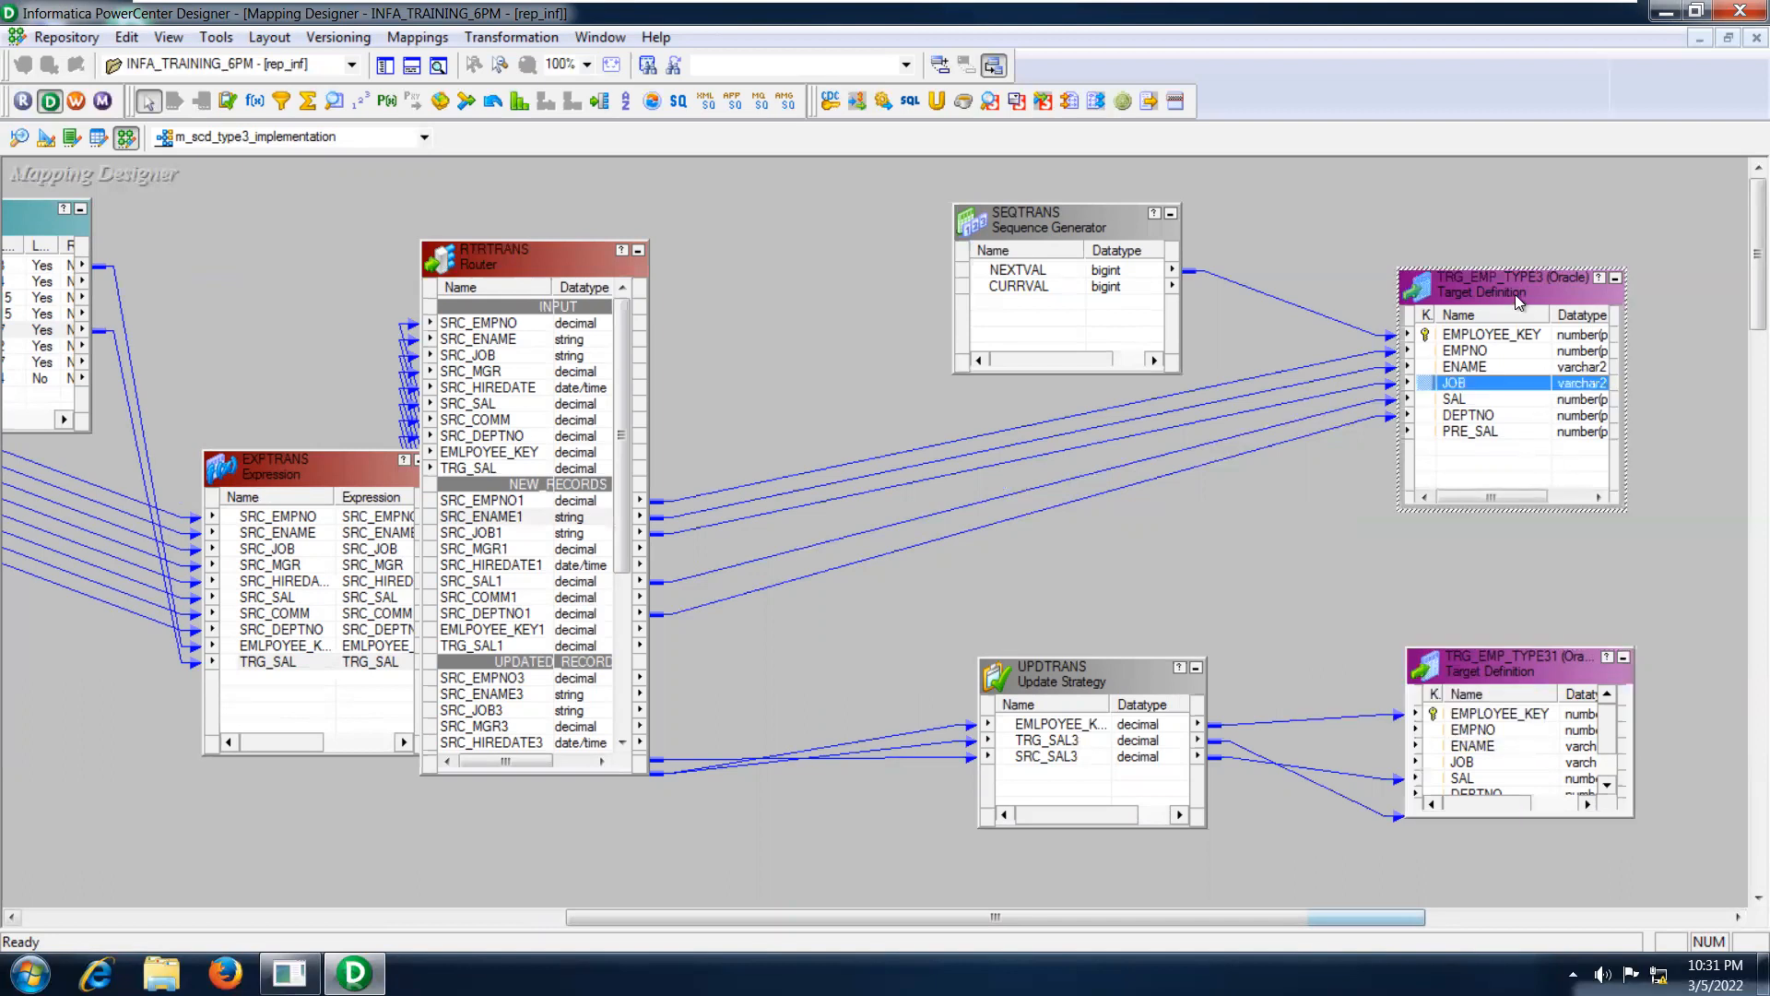
Enlarge the UPDTRANS update strategy upward, and bring the router's UPDATED_RECORDS ports that feed it into view.
drag(1113, 658, 1111, 579)
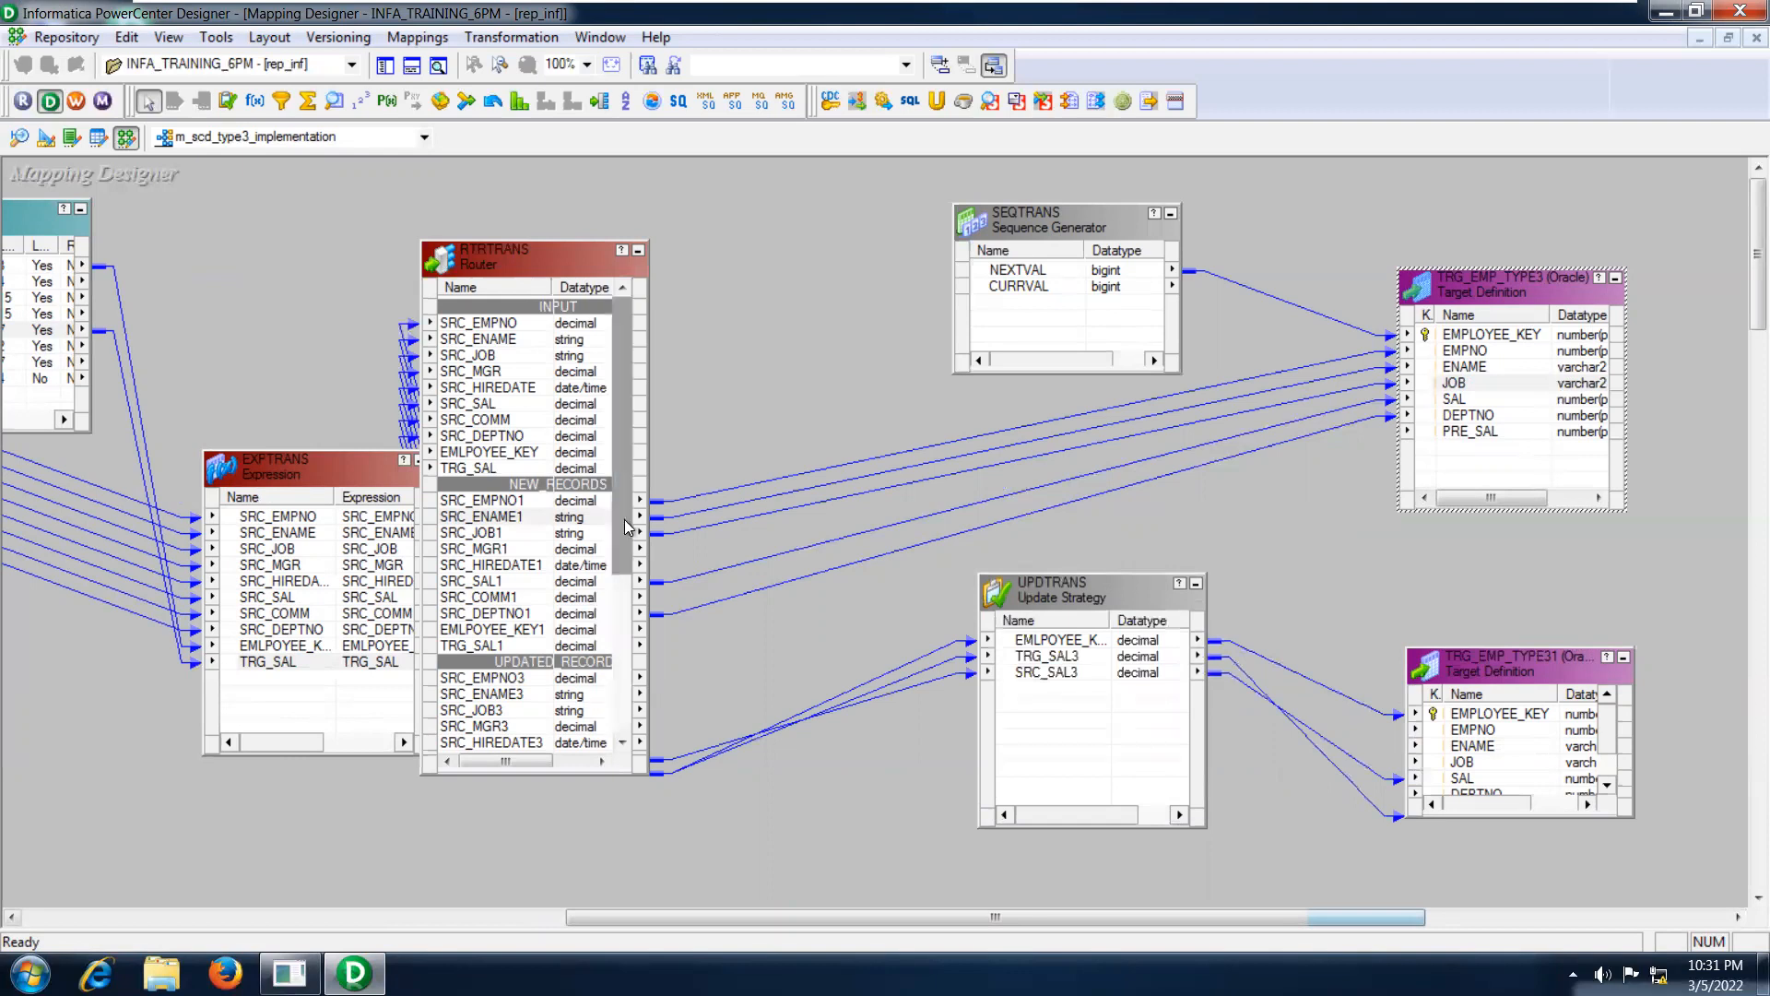
drag(623, 500, 628, 671)
click(535, 486)
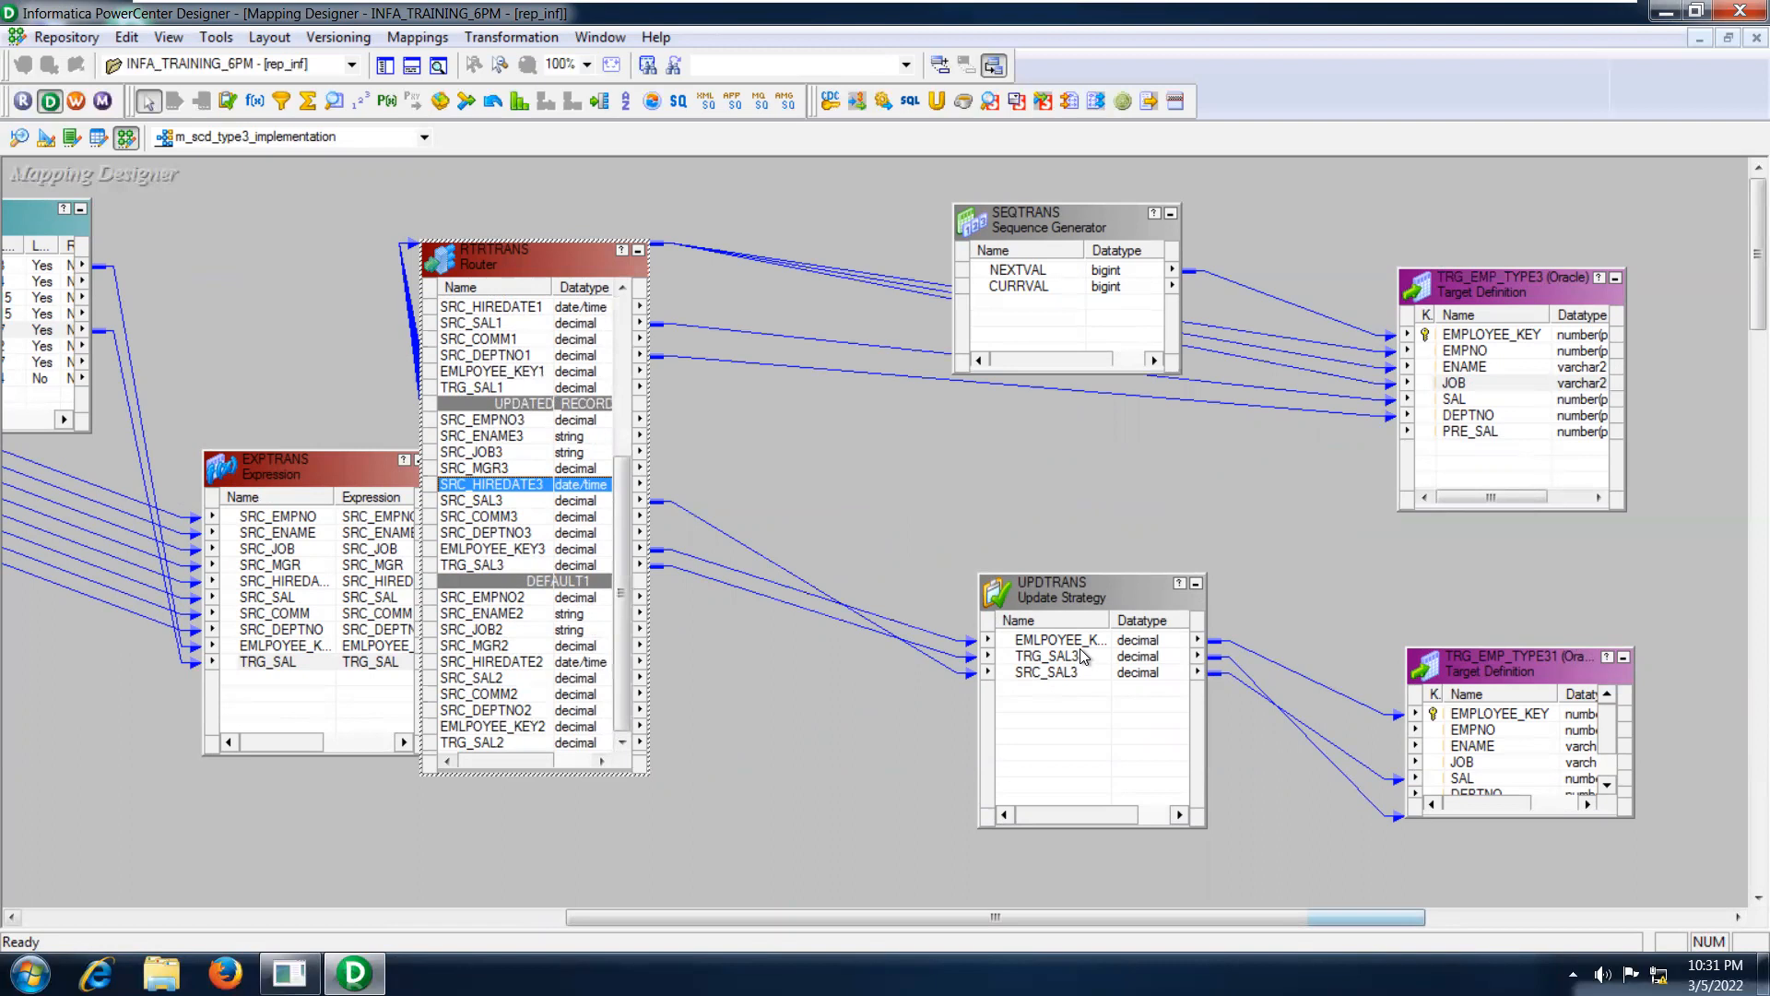
Examine the TRG_SAL3 and SRC_SAL3 ports in the UPDTRANS port definitions, and close its settings.
double_click(1065, 599)
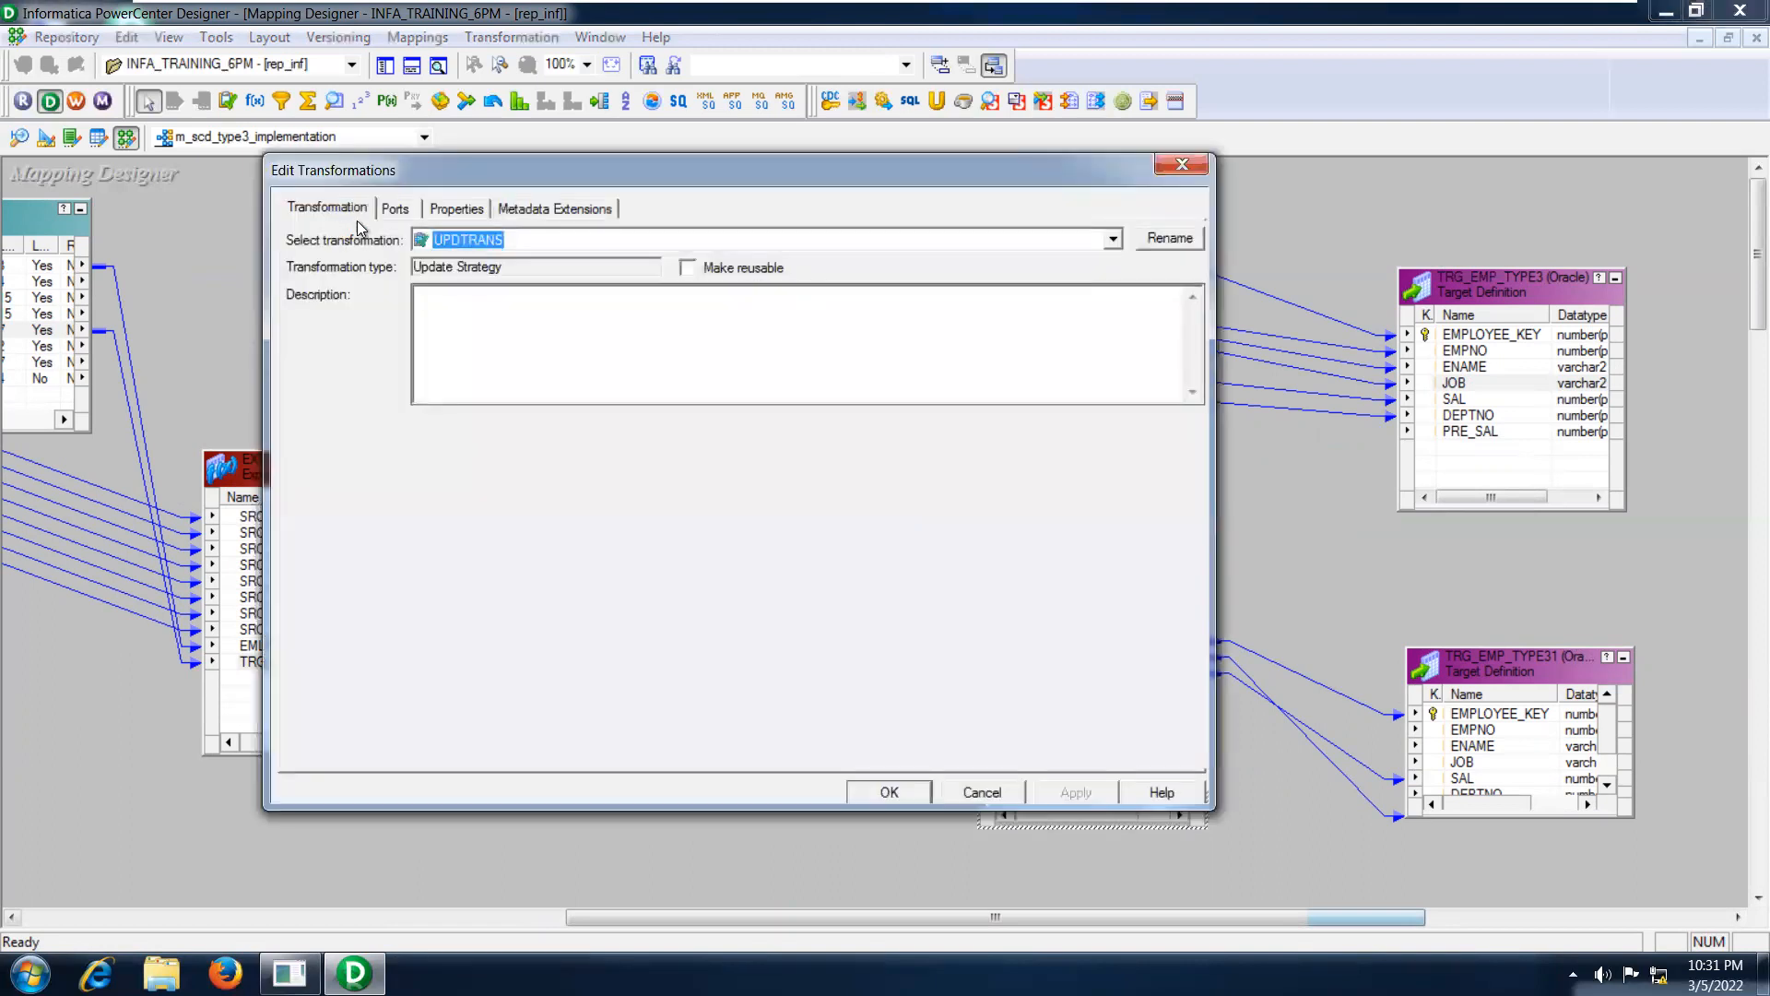
click(387, 219)
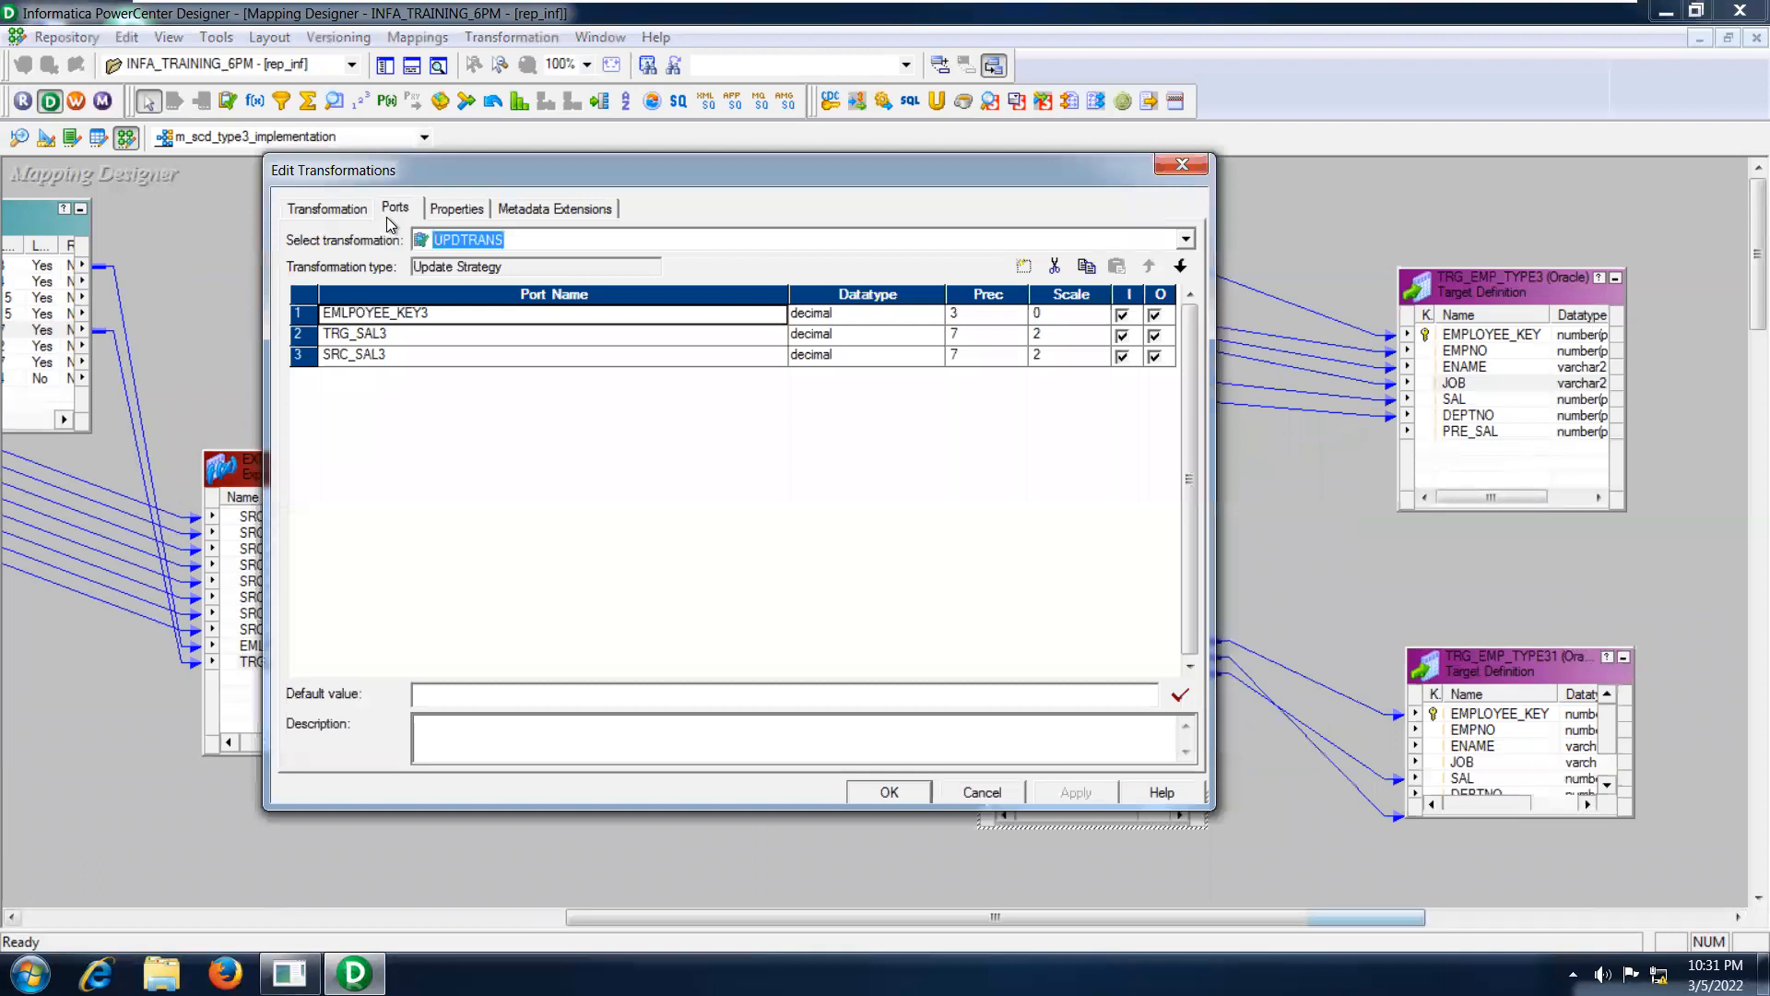
click(402, 333)
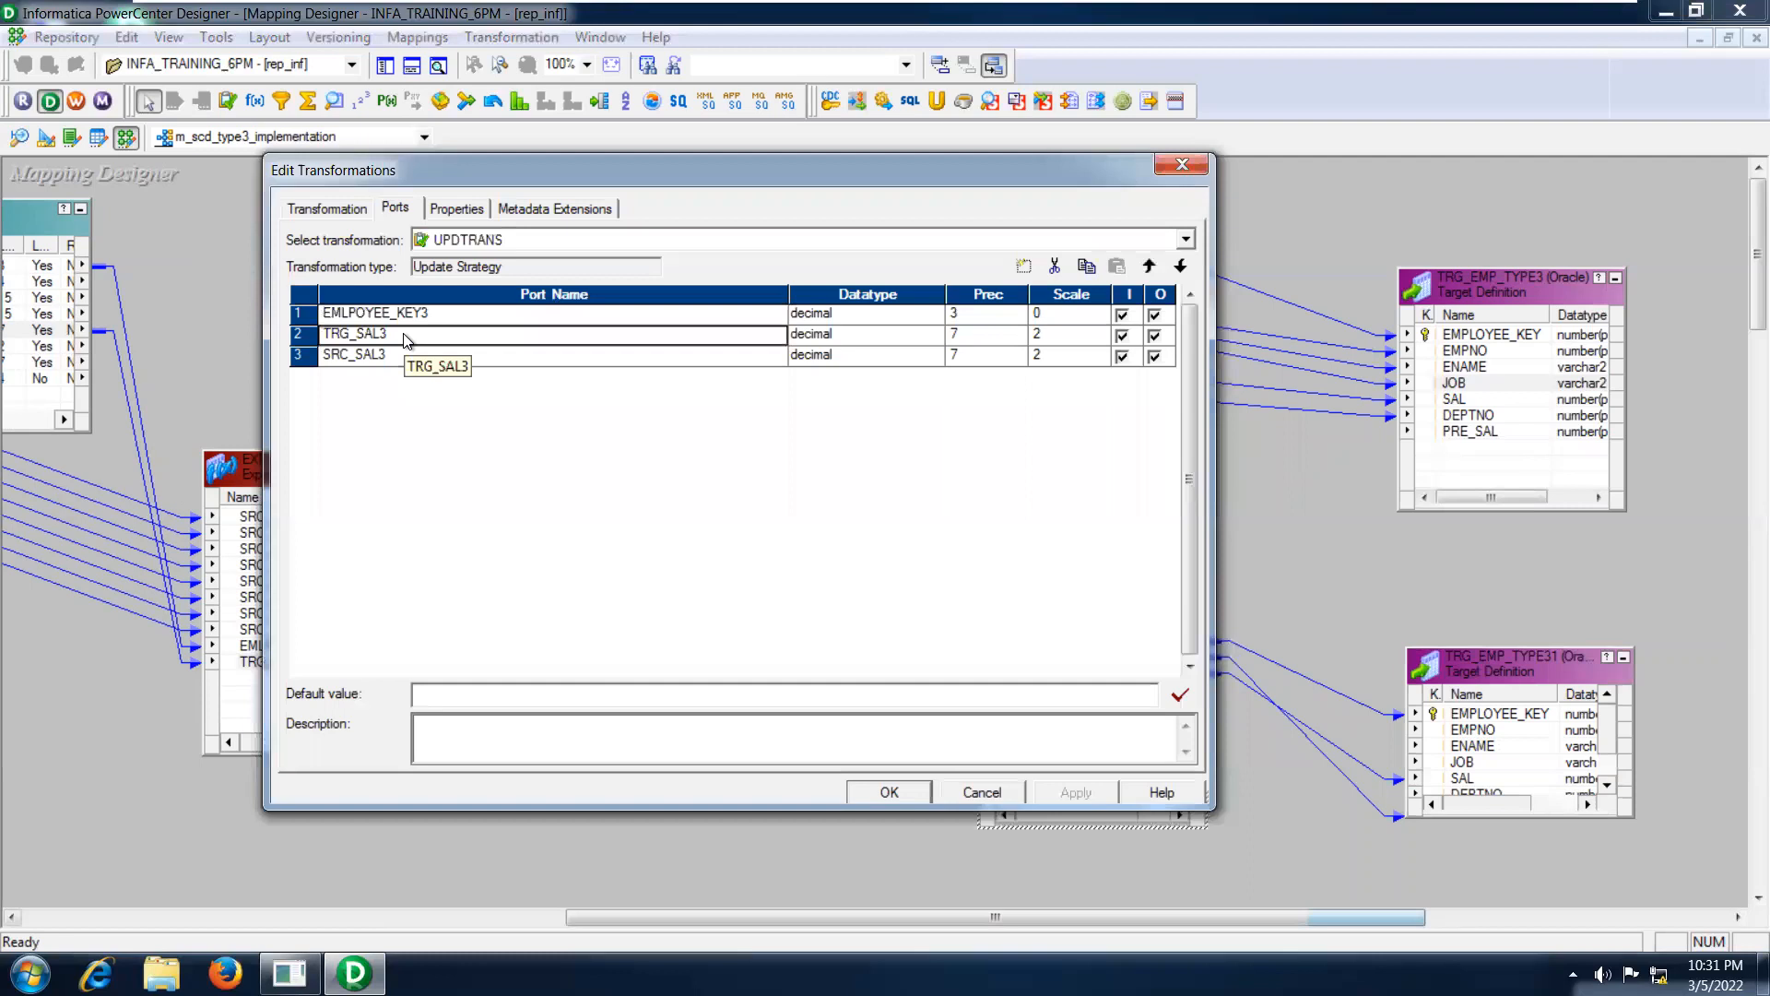
click(402, 354)
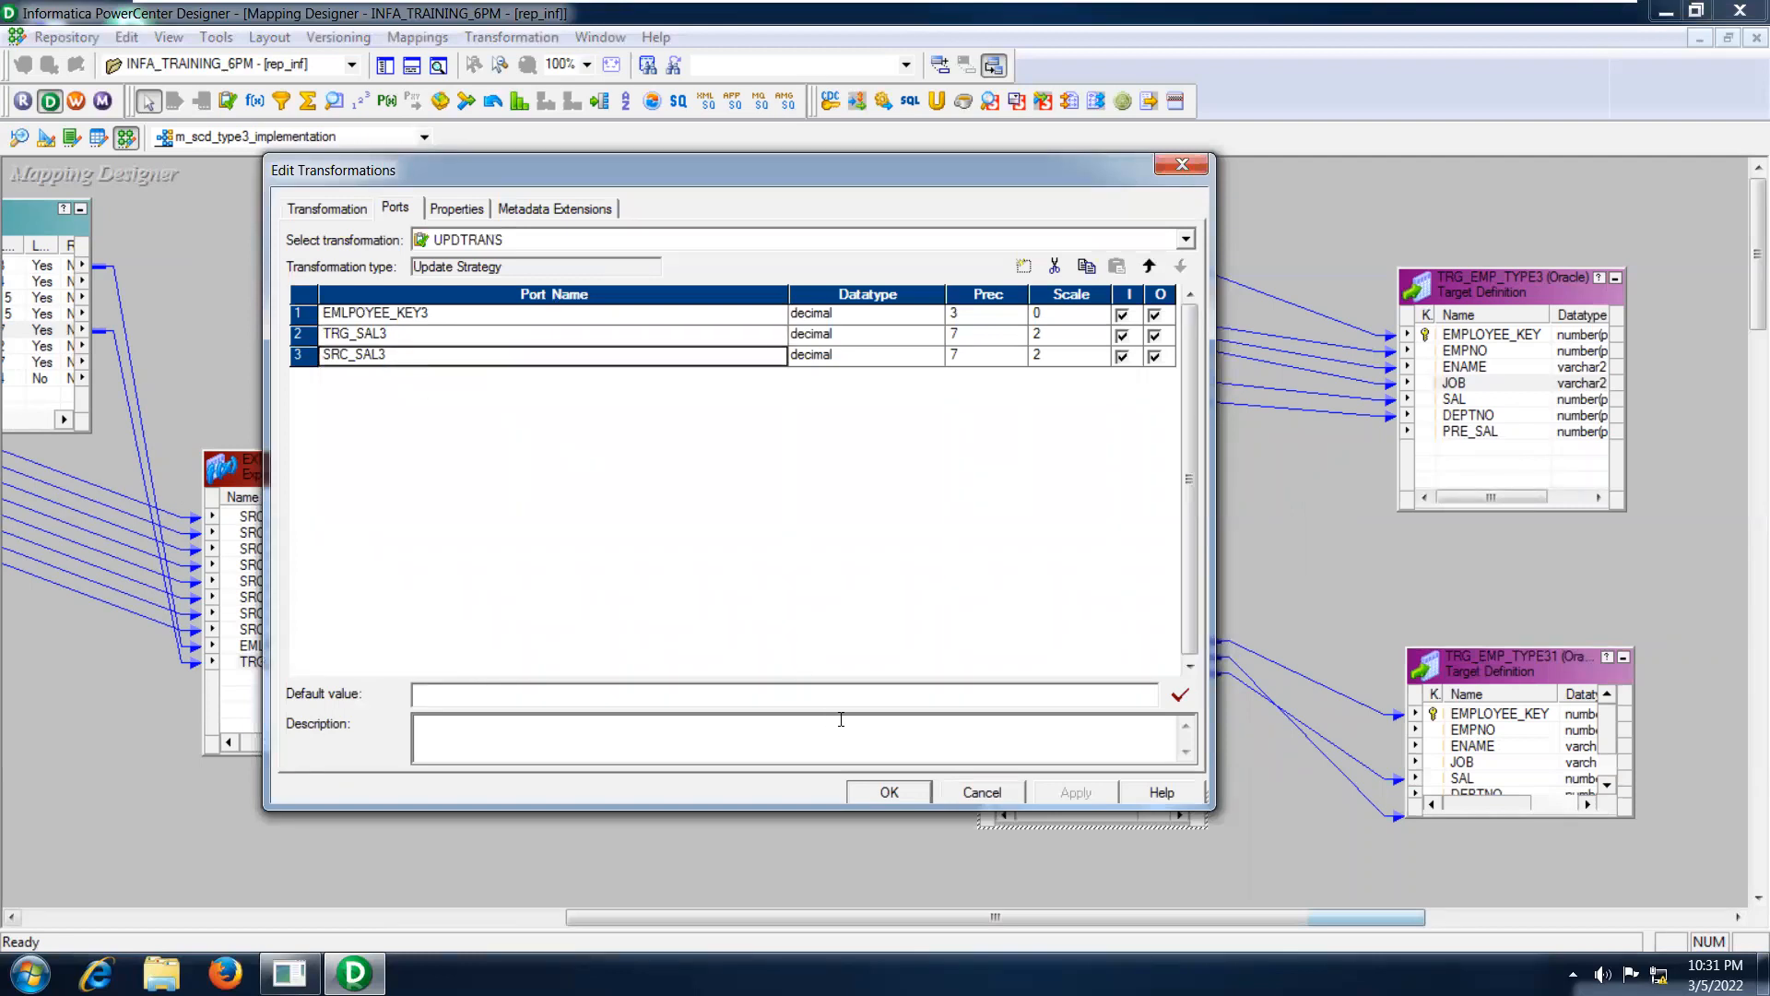
click(889, 792)
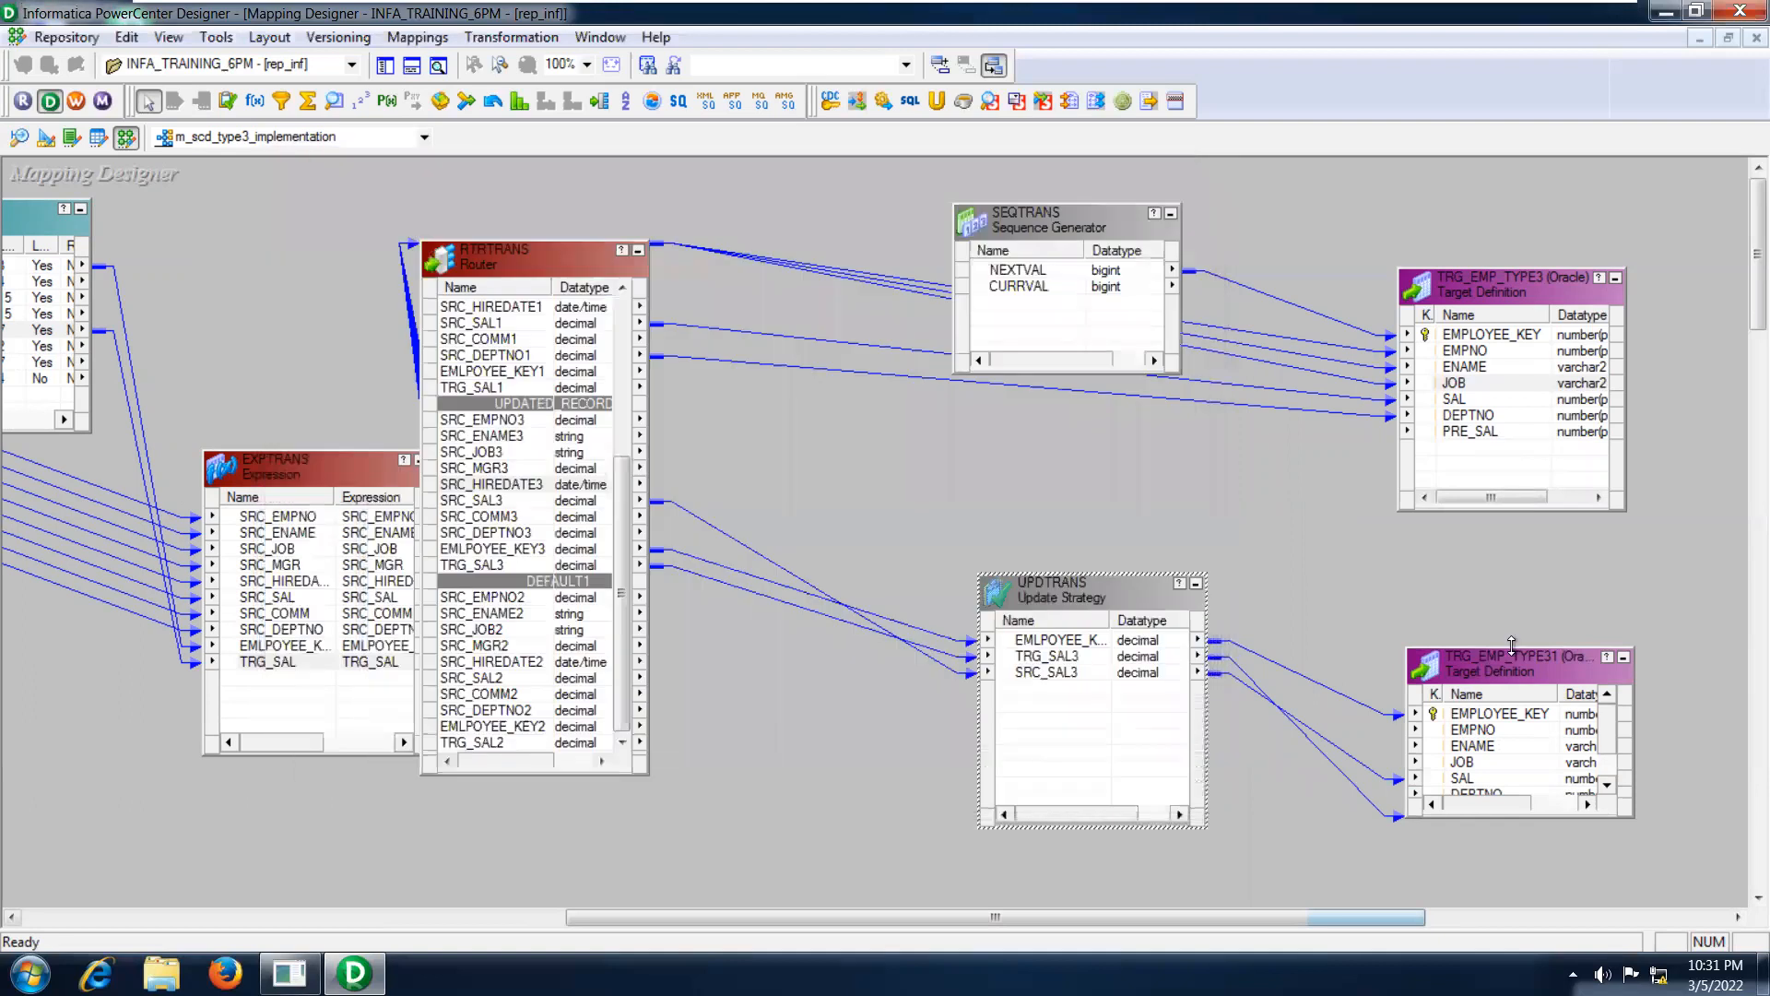
Enlarge the TRG_EMP_TYPE31 target definition upward to expose all its columns down to PRE_SAL.
right_click(1508, 655)
click(1481, 656)
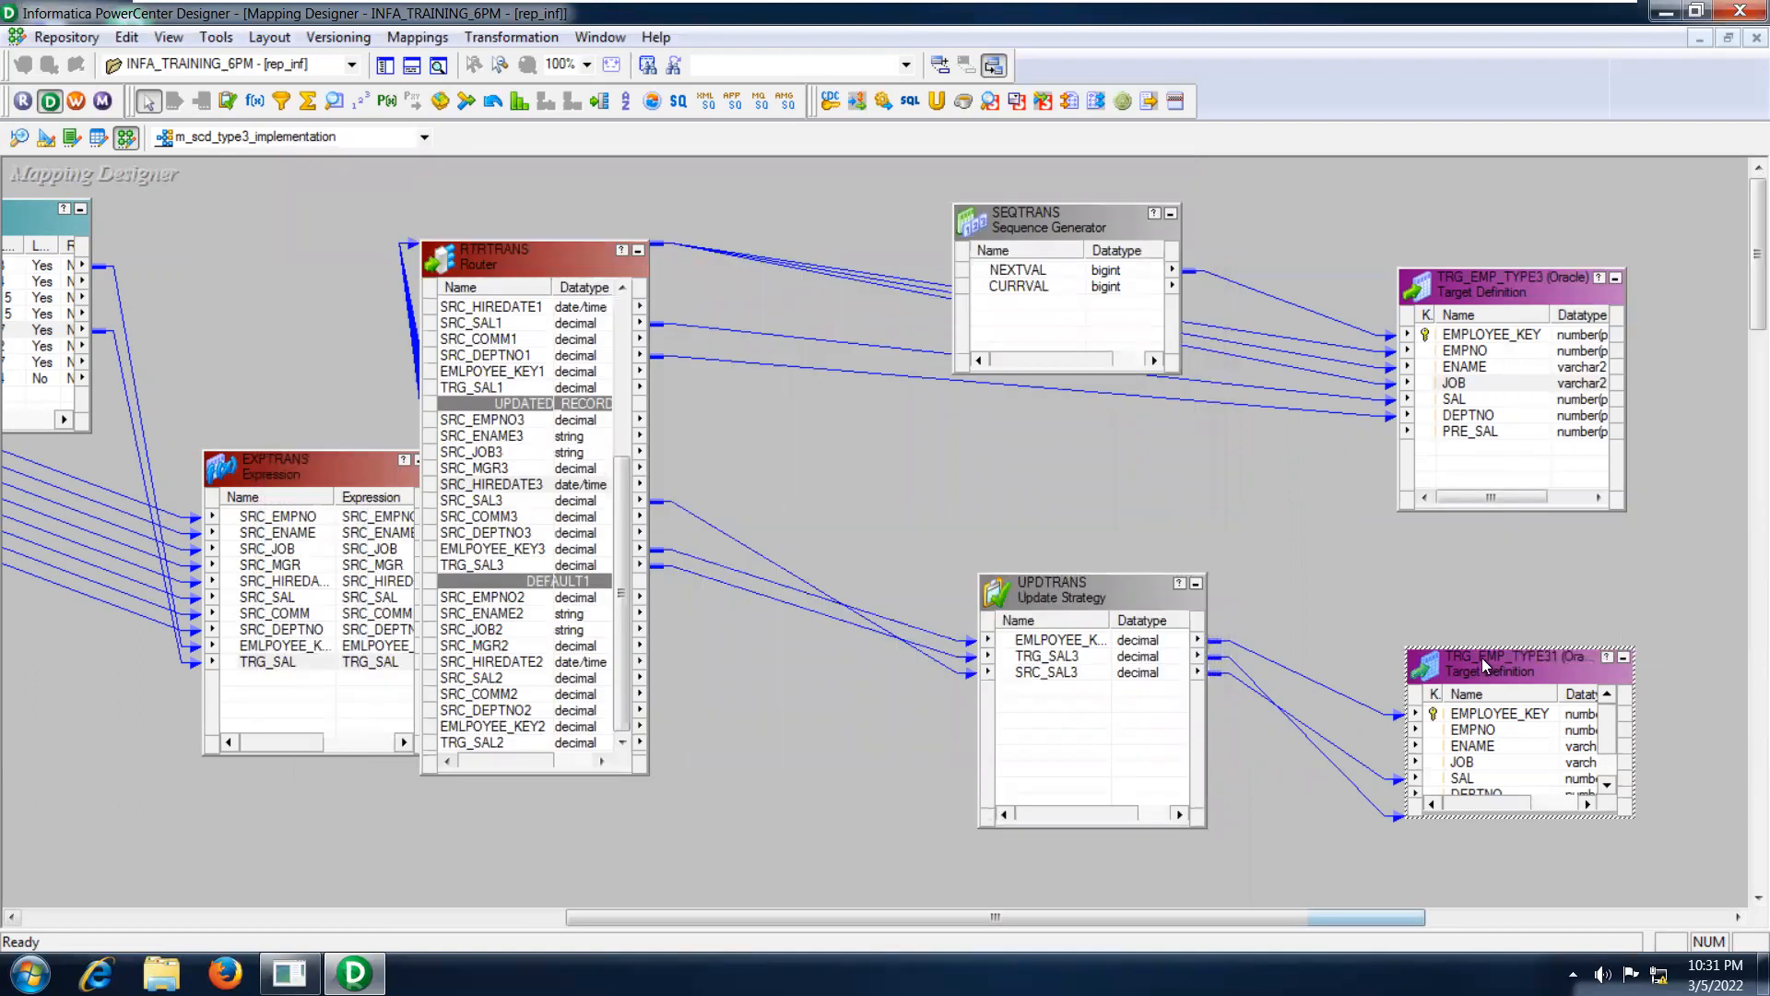
drag(1481, 644, 1471, 581)
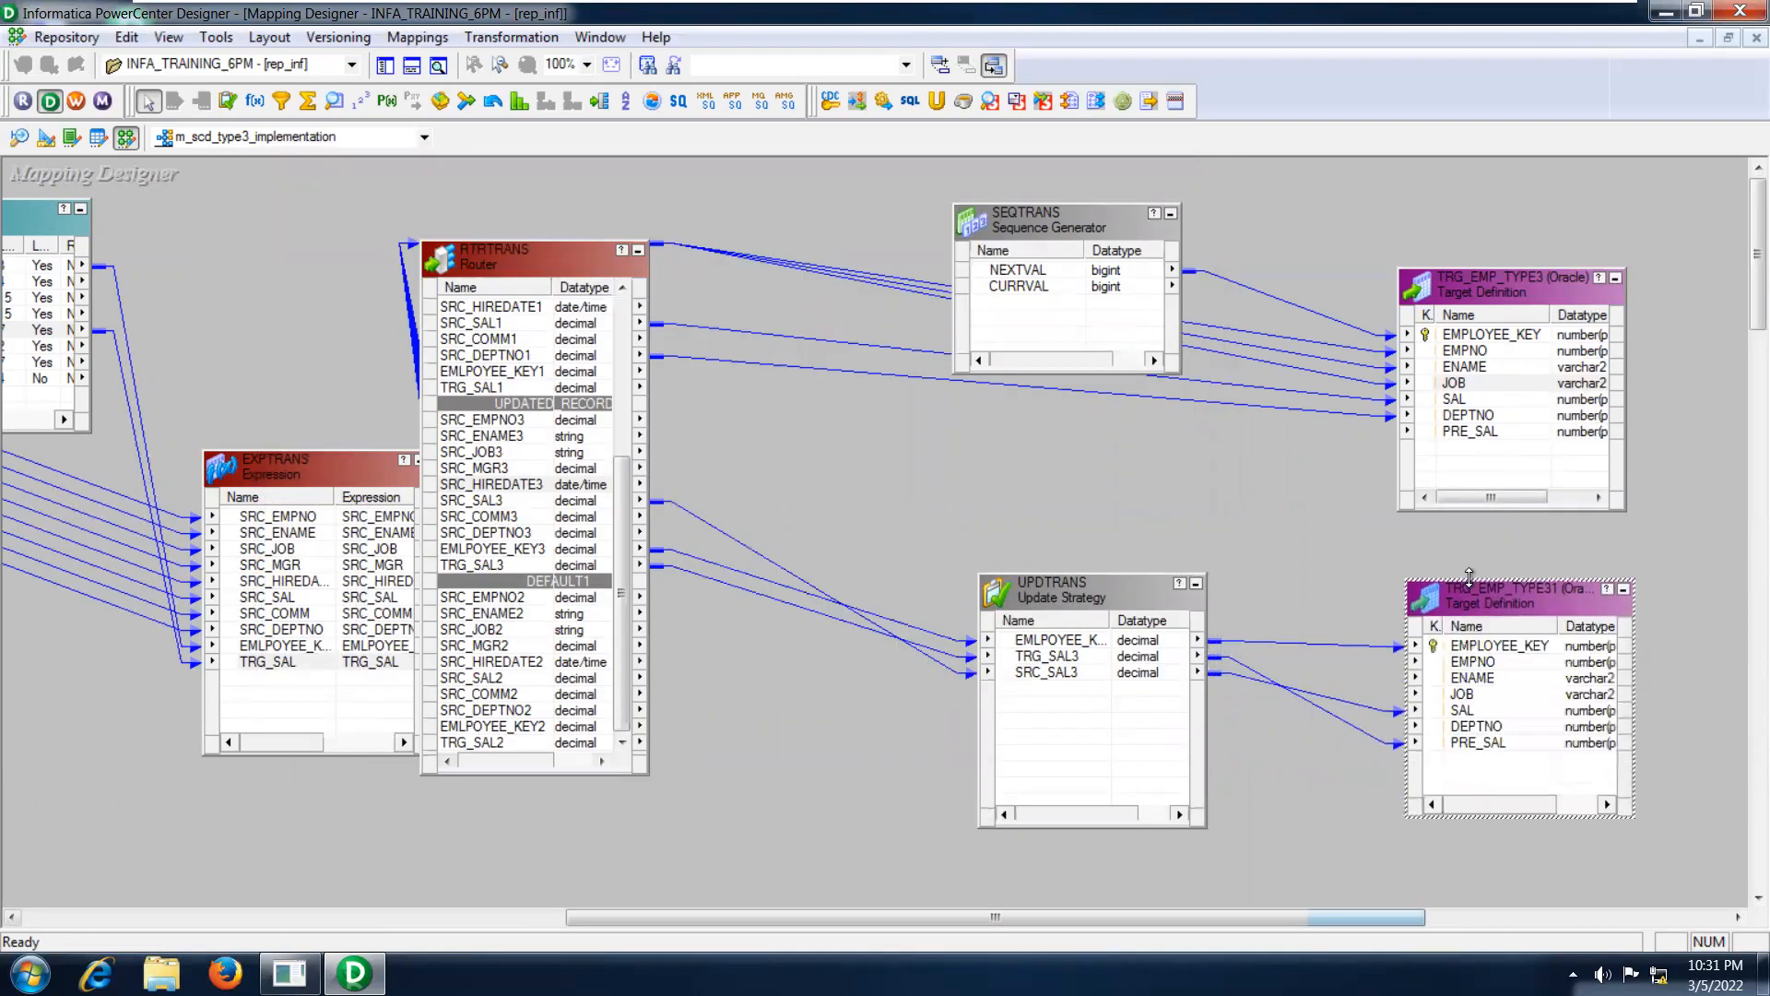
Trace the UPDTRANS links into TRG_EMP_TYPE31: the employee key to EMPLOYEE_KEY, TRG_SAL3 to PRE_SAL and SRC_SAL3 to SAL.
drag(1089, 651, 1468, 651)
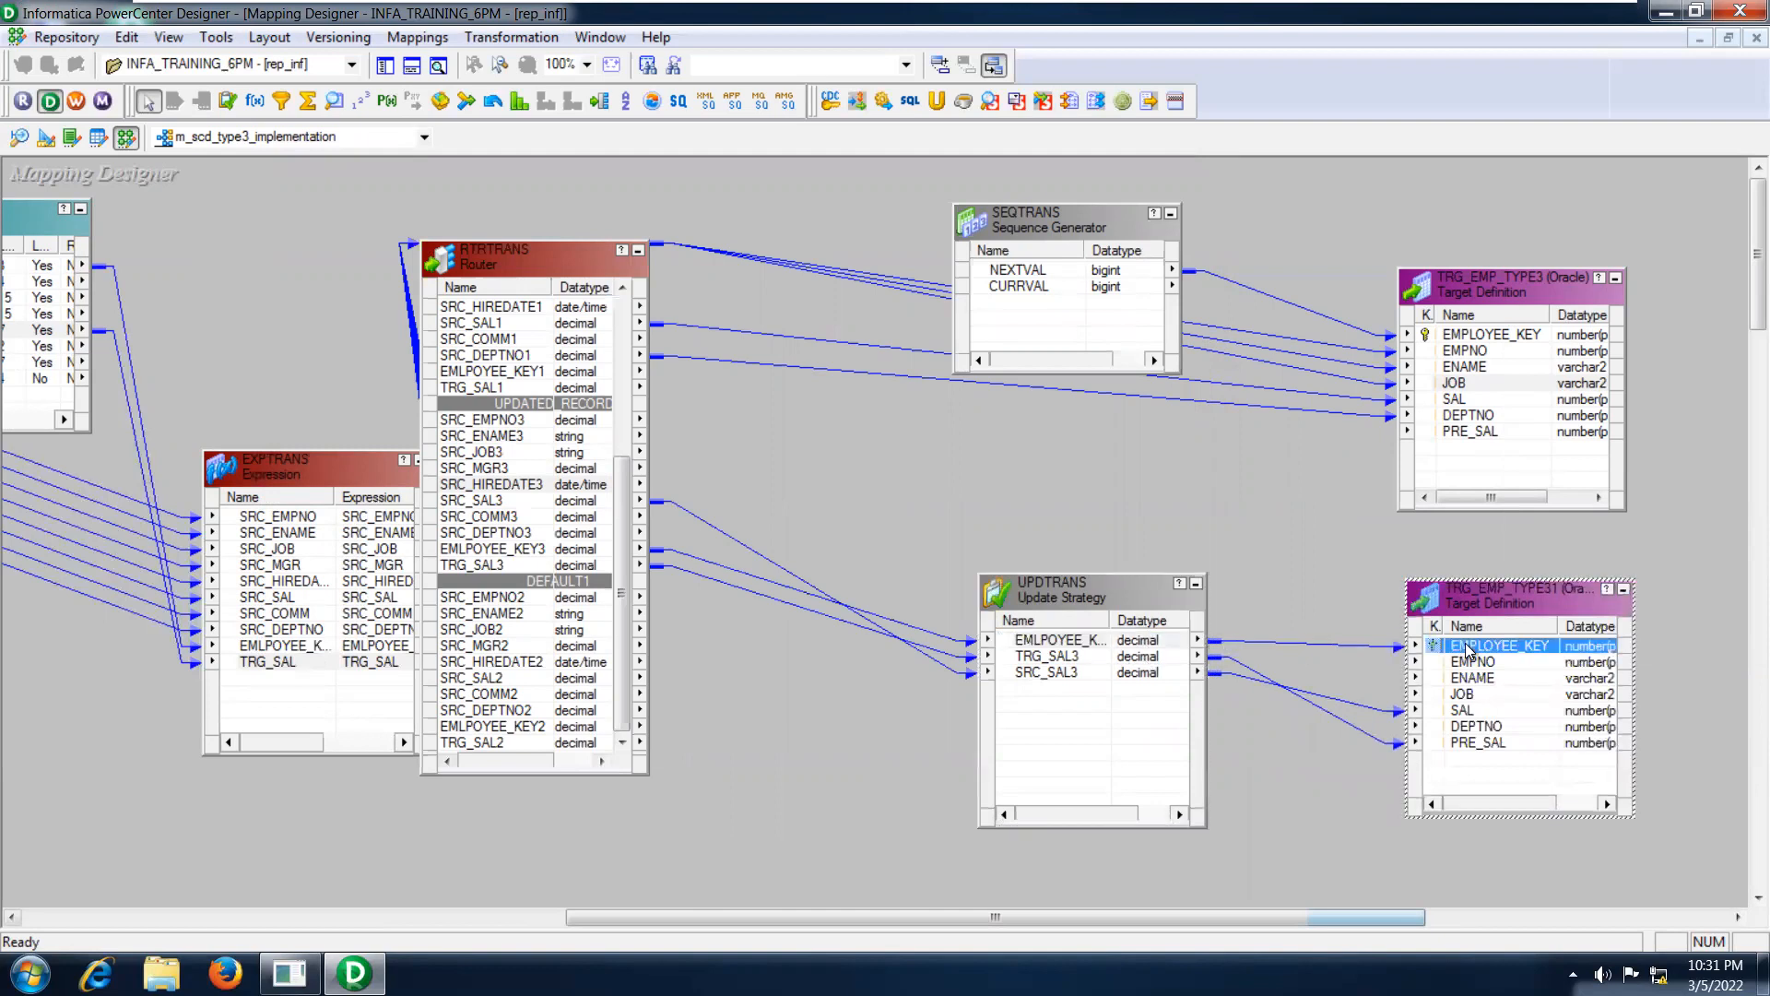
click(1075, 657)
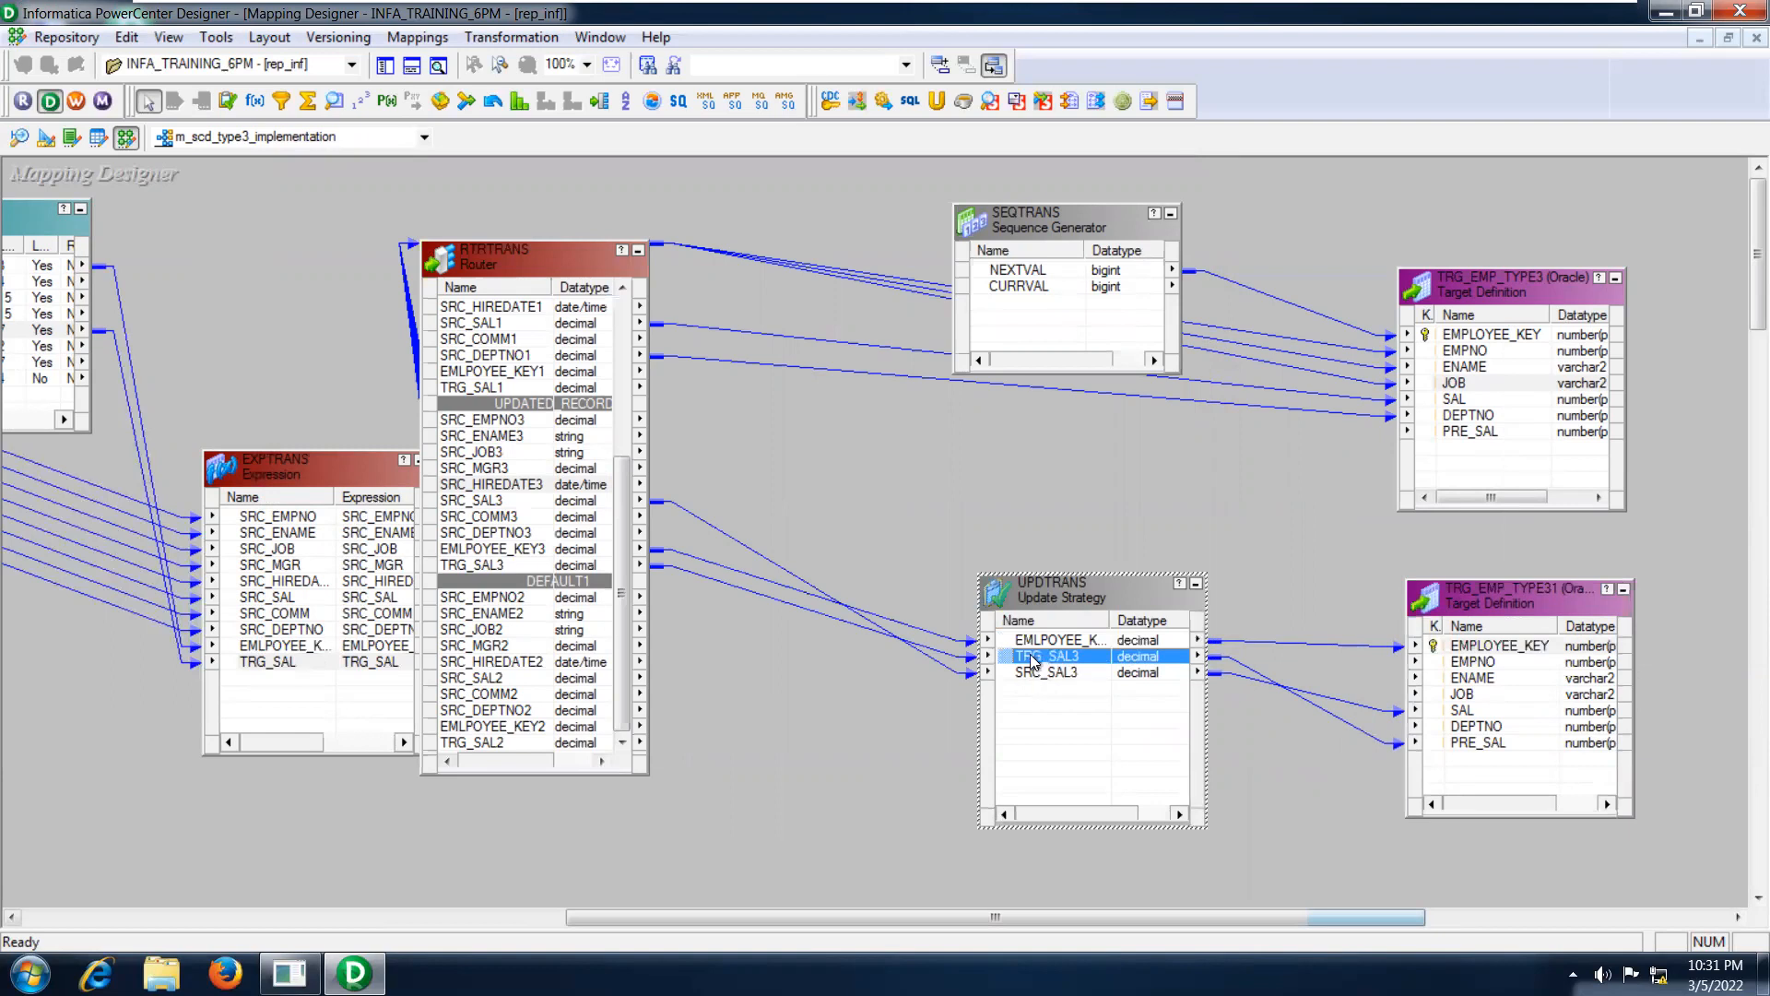
click(1475, 743)
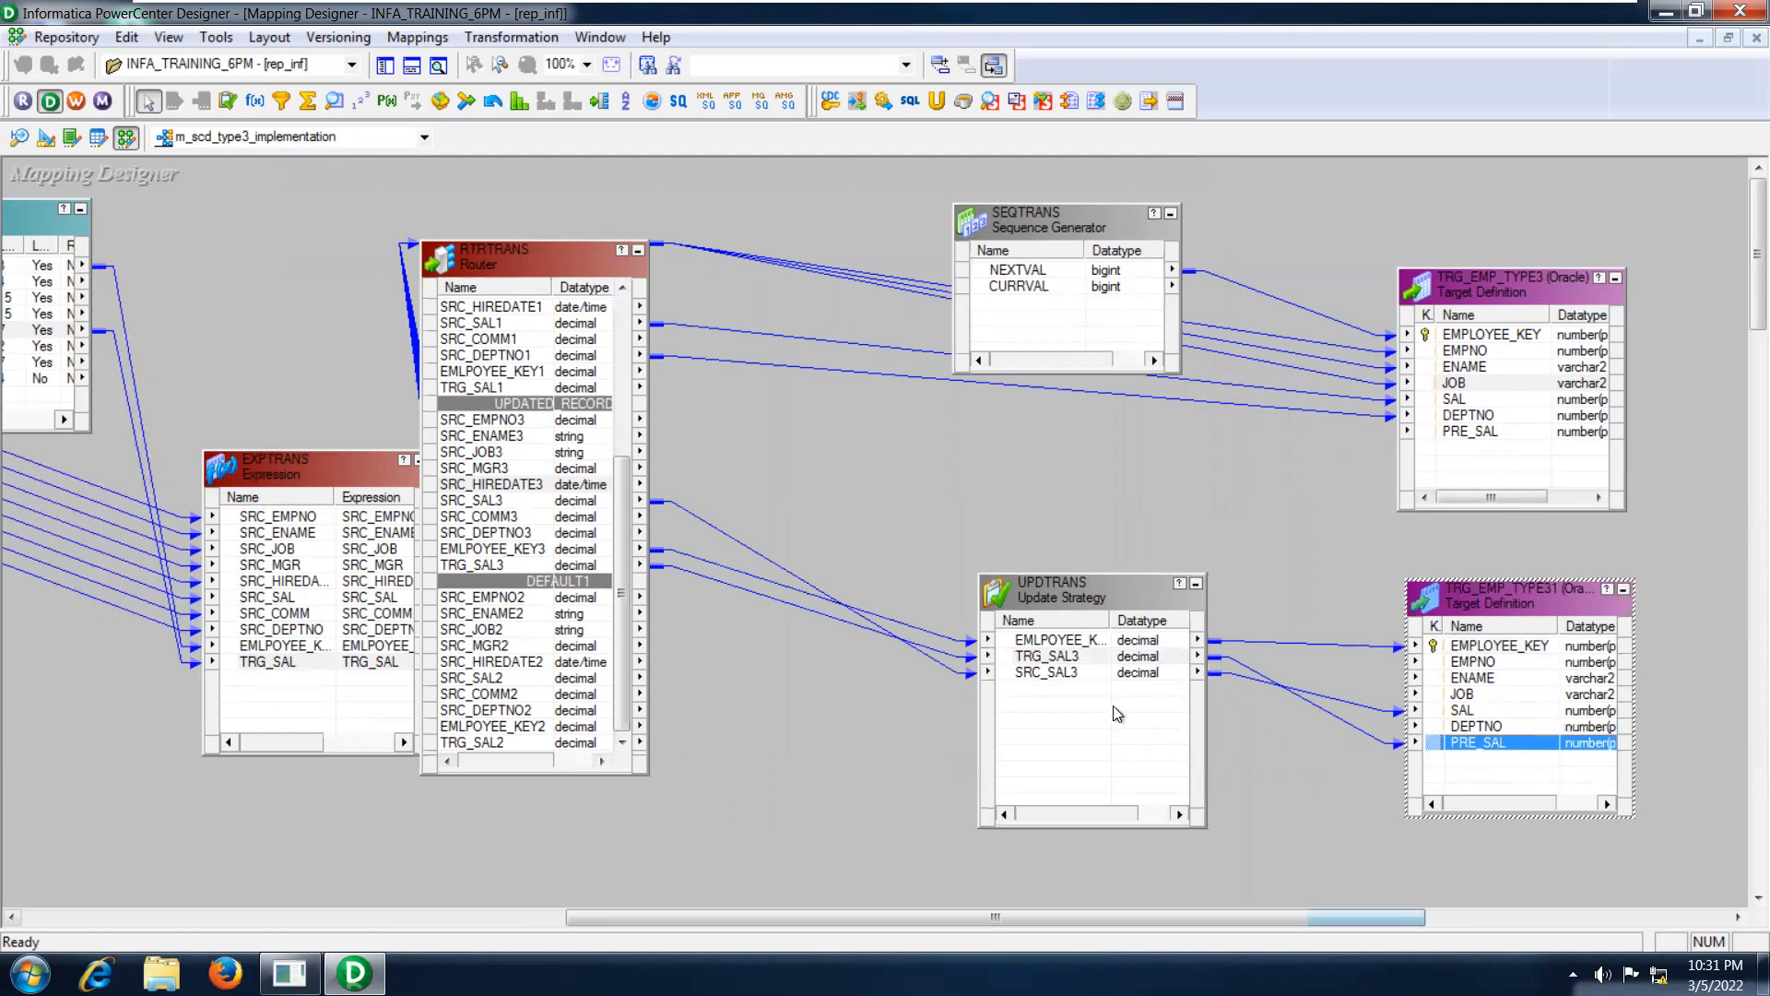
click(1059, 672)
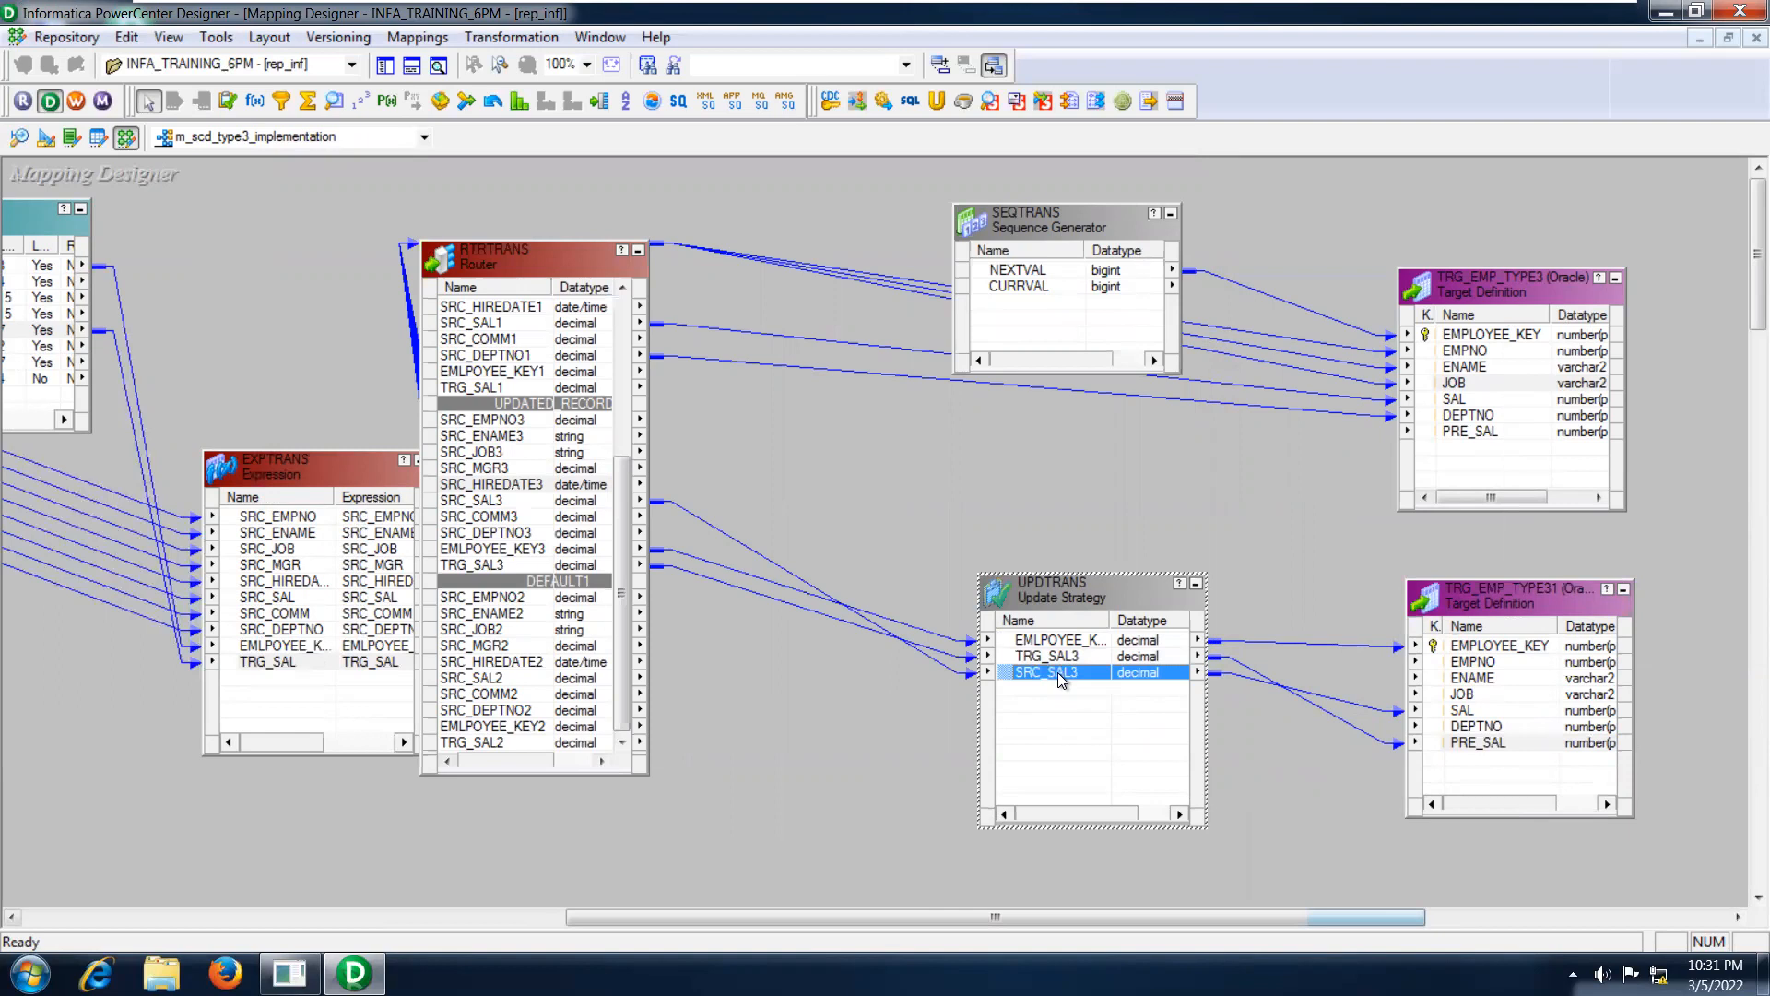
click(1461, 712)
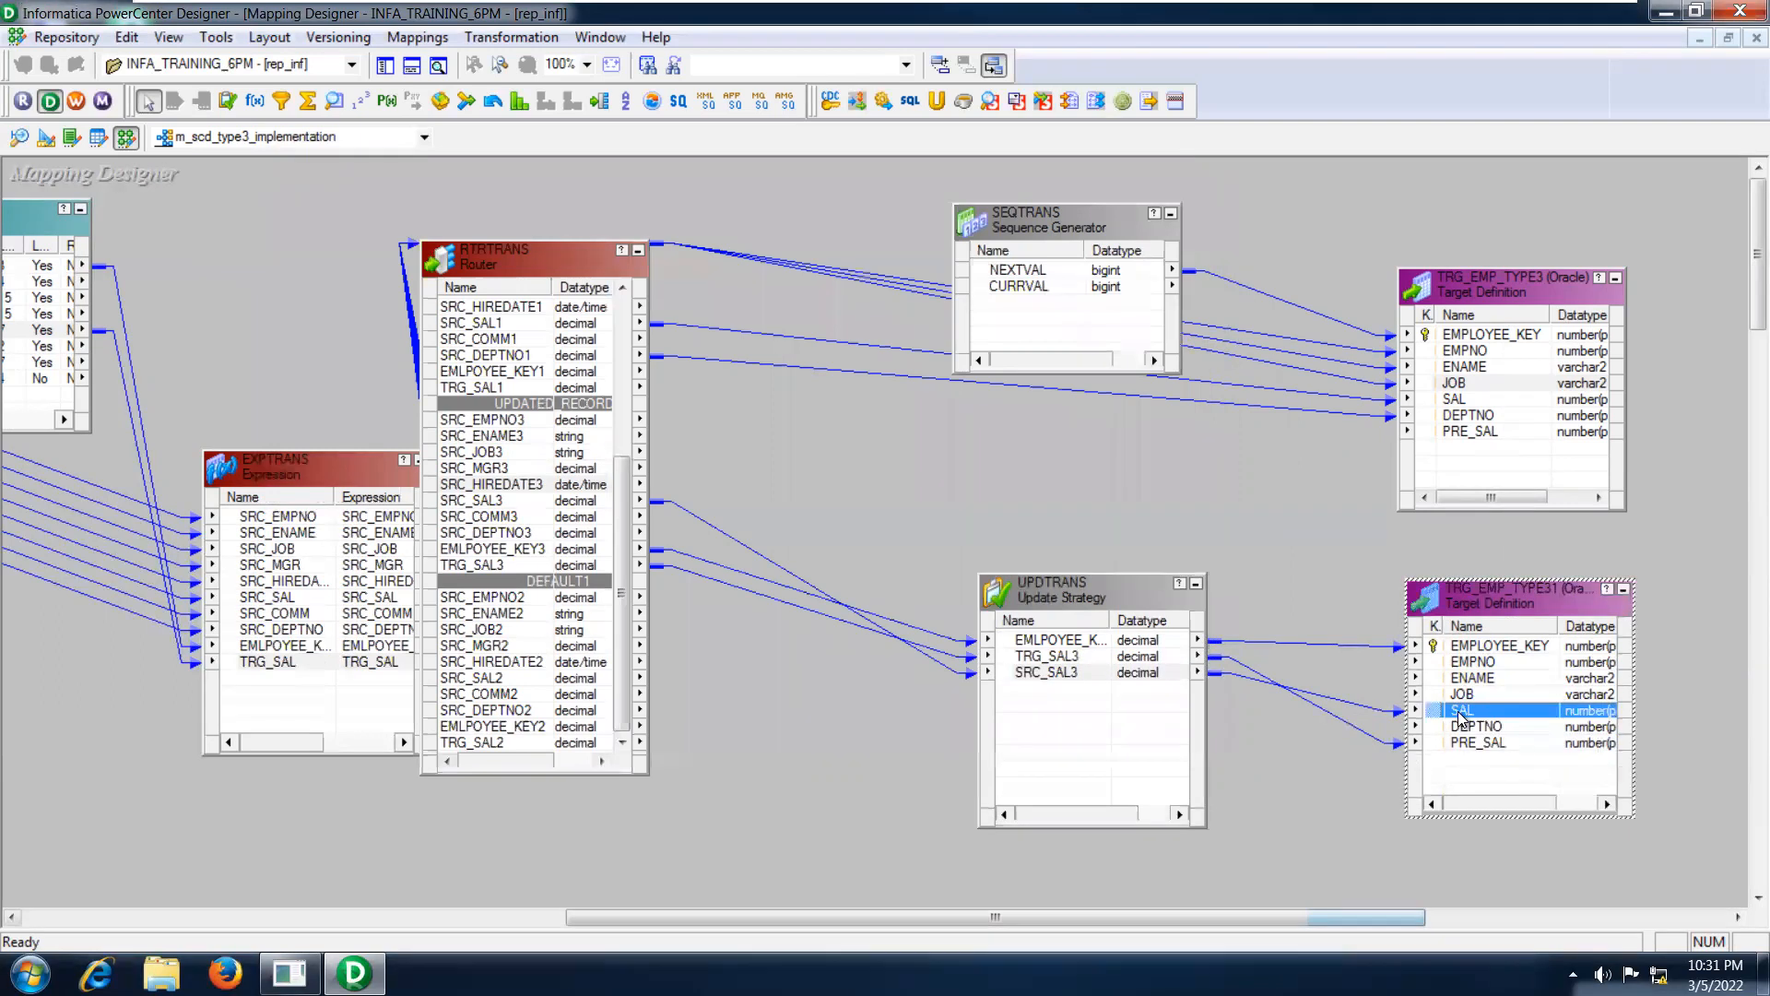
Trace how EMPLOYEE_KEY is filled: from SEQTRANS NEXTVAL in TRG_EMP_TYPE3, and from the UPDTRANS employee key in TRG_EMP_TYPE31.
click(1467, 337)
click(1042, 286)
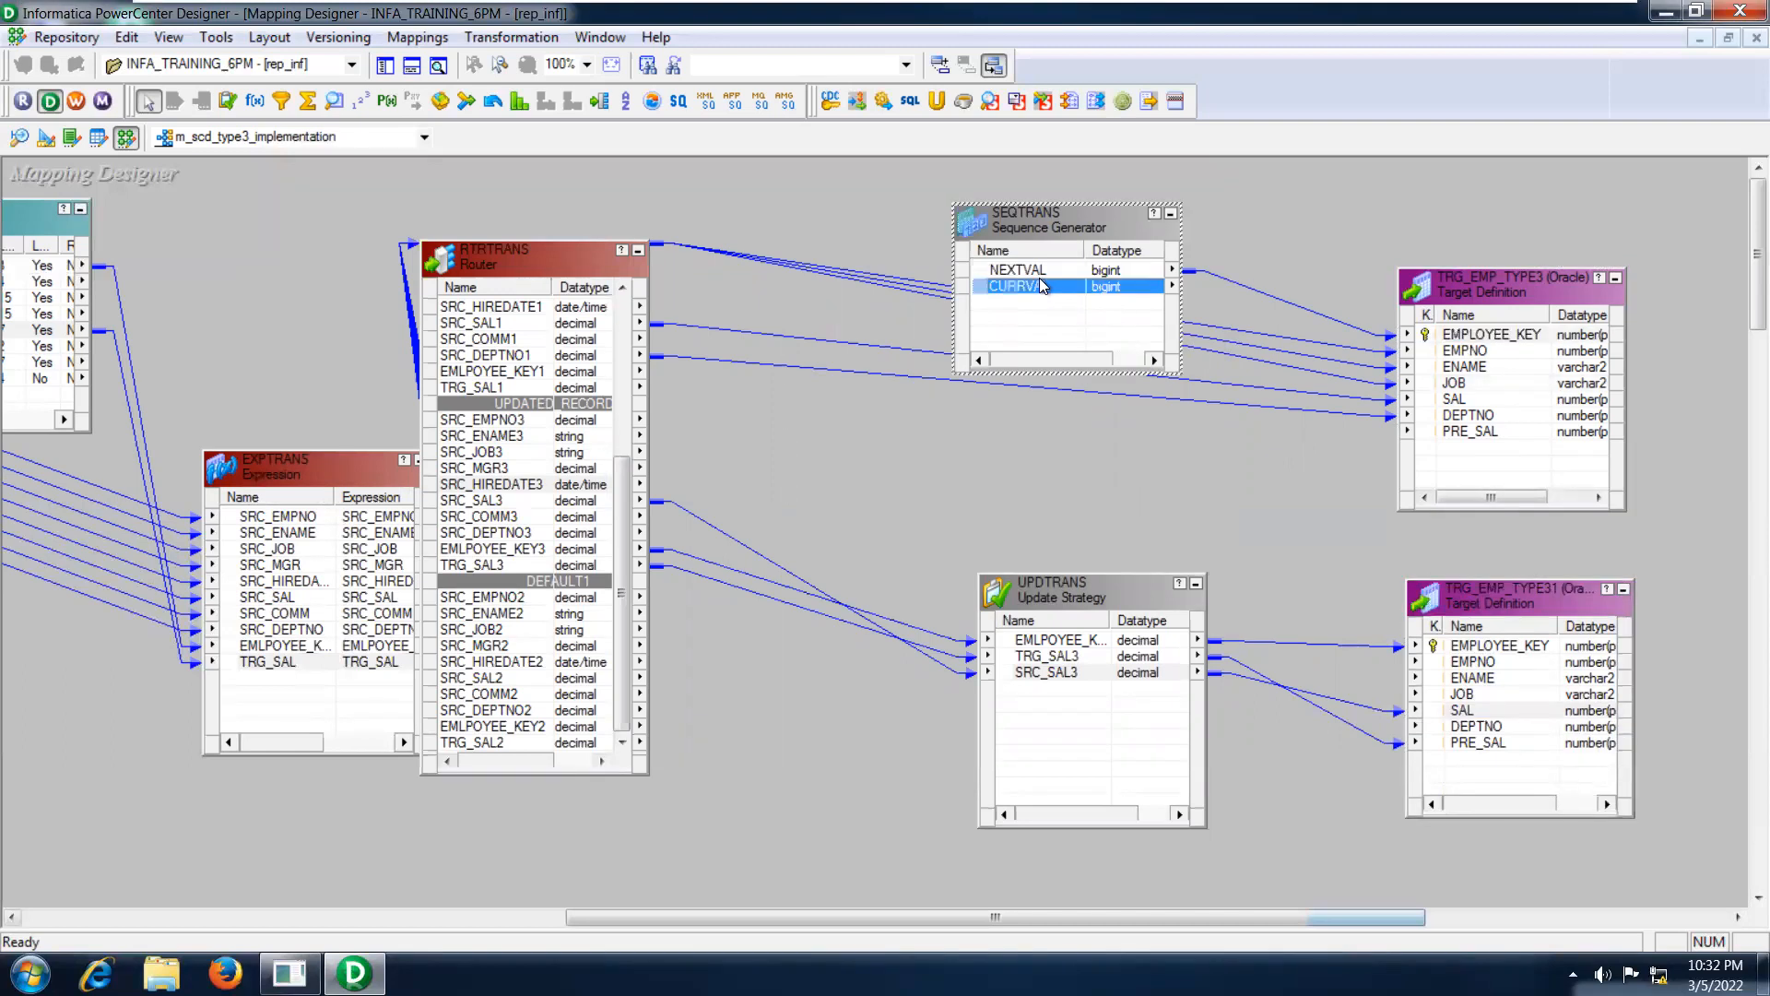
click(1030, 273)
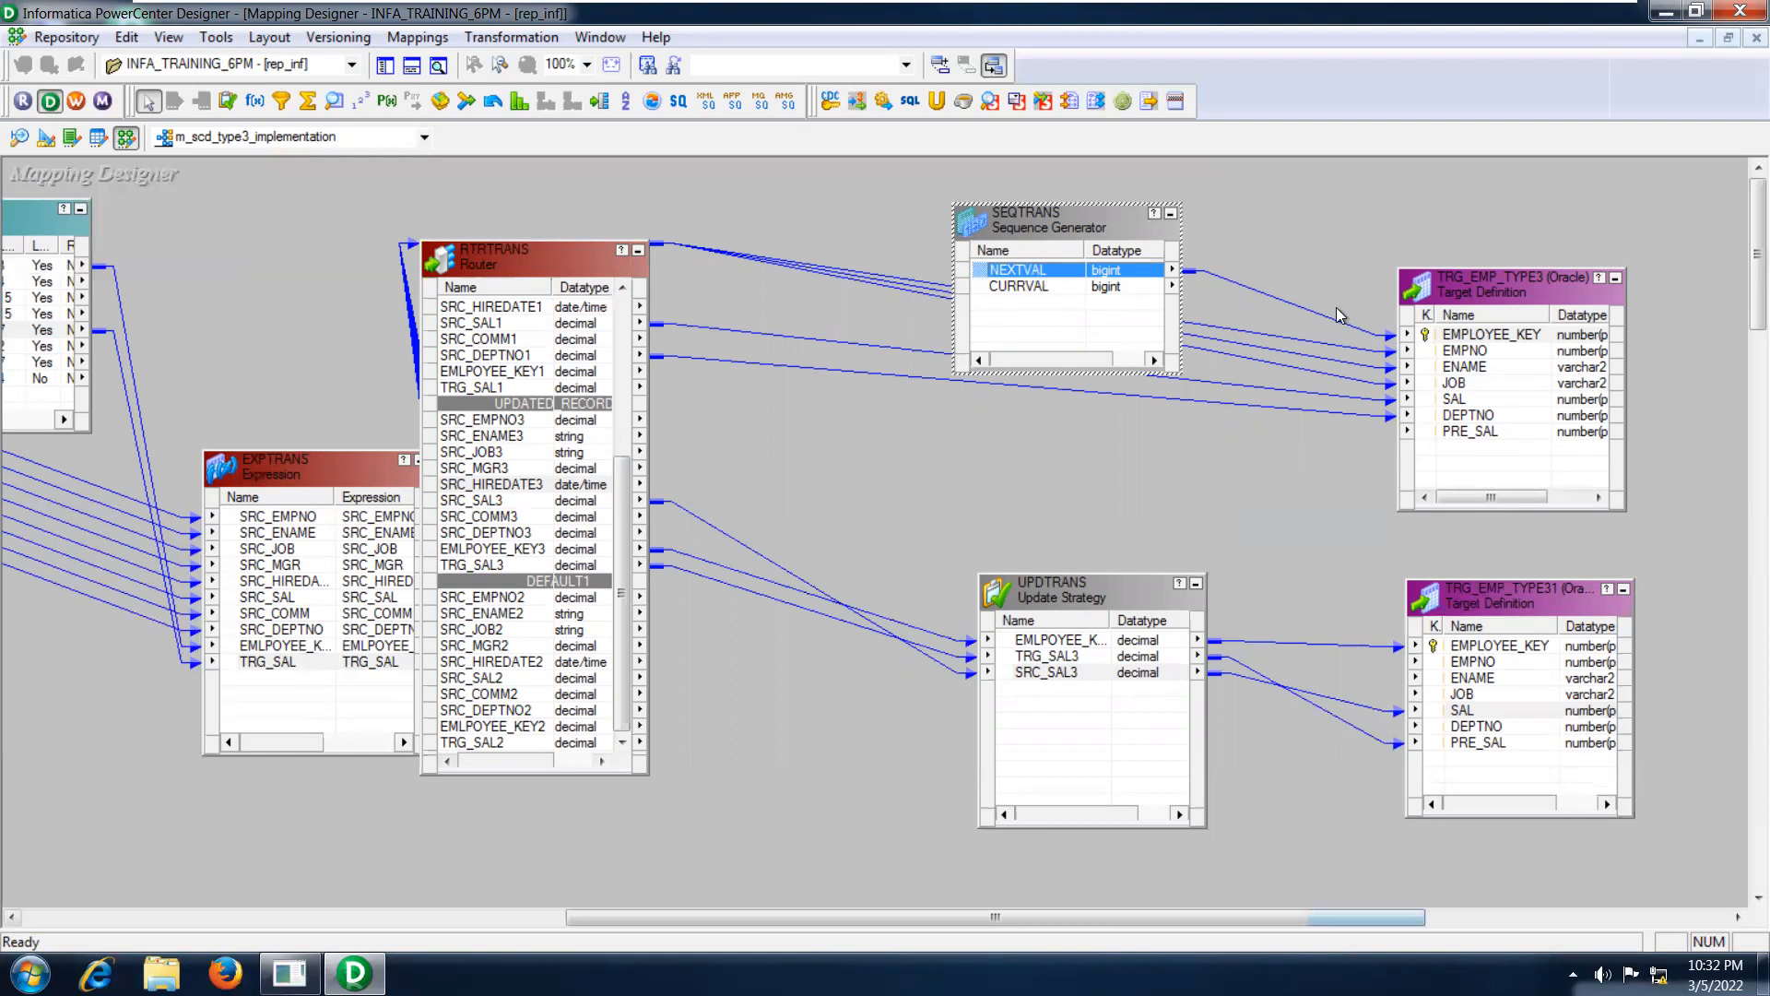
click(1466, 340)
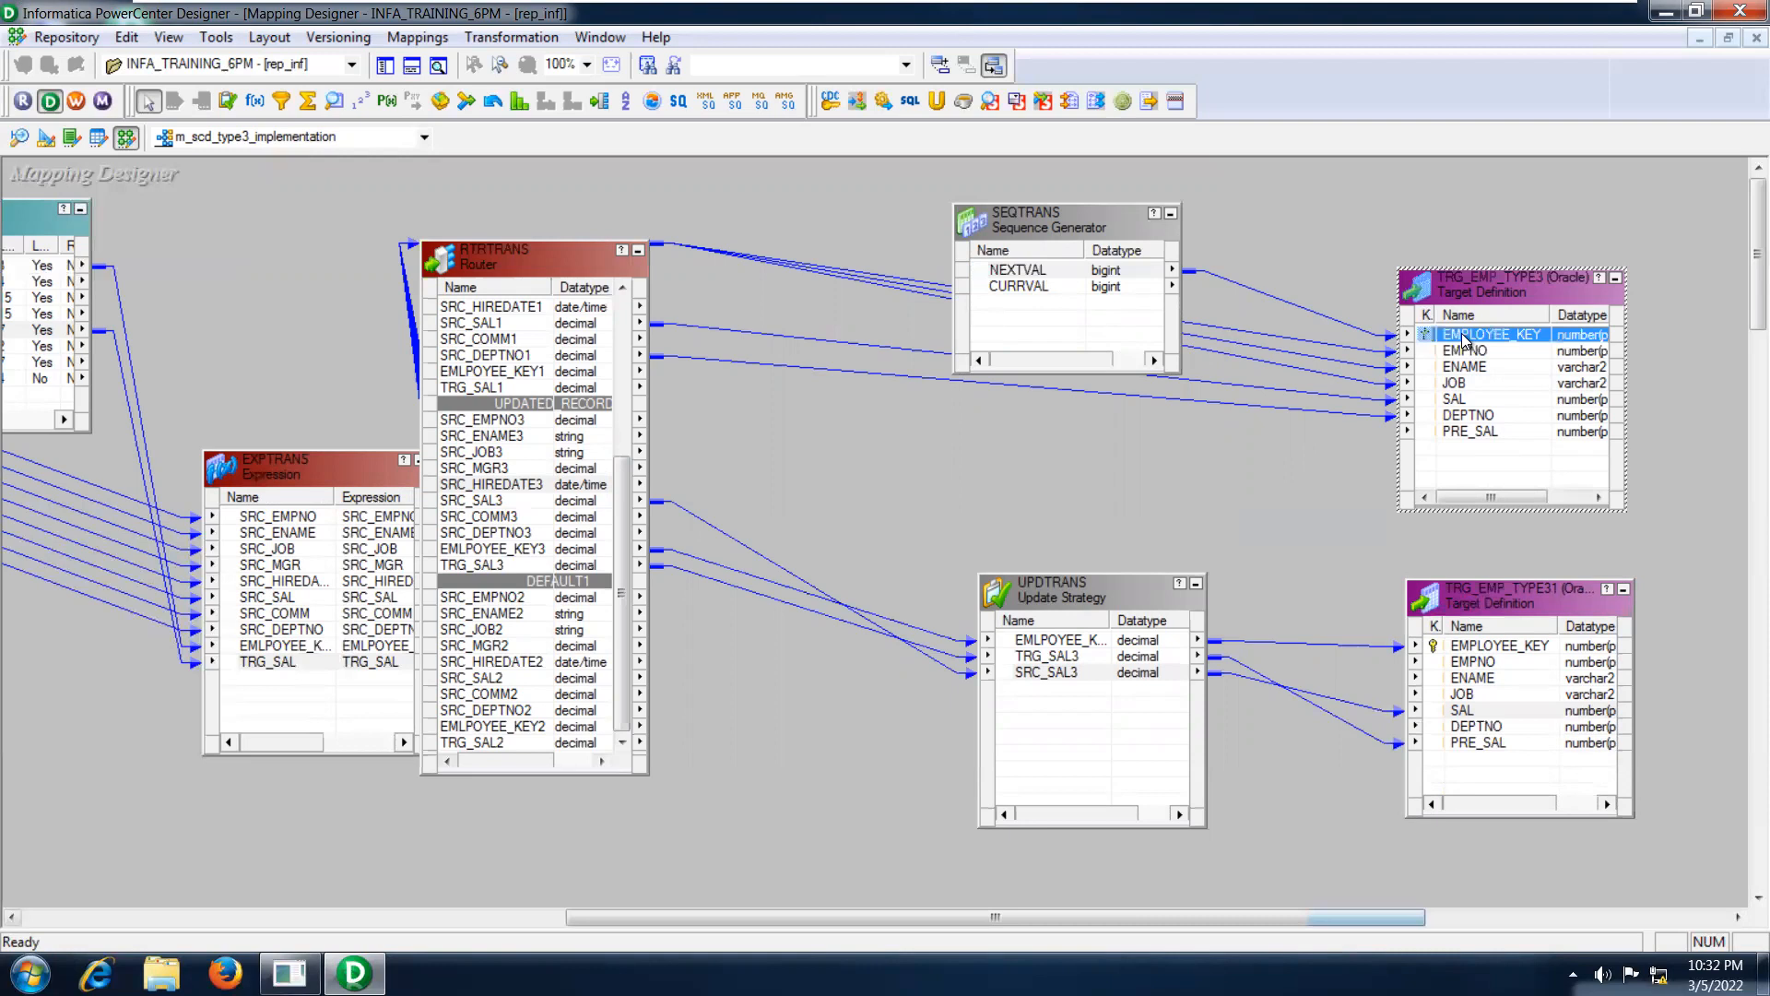
click(1074, 643)
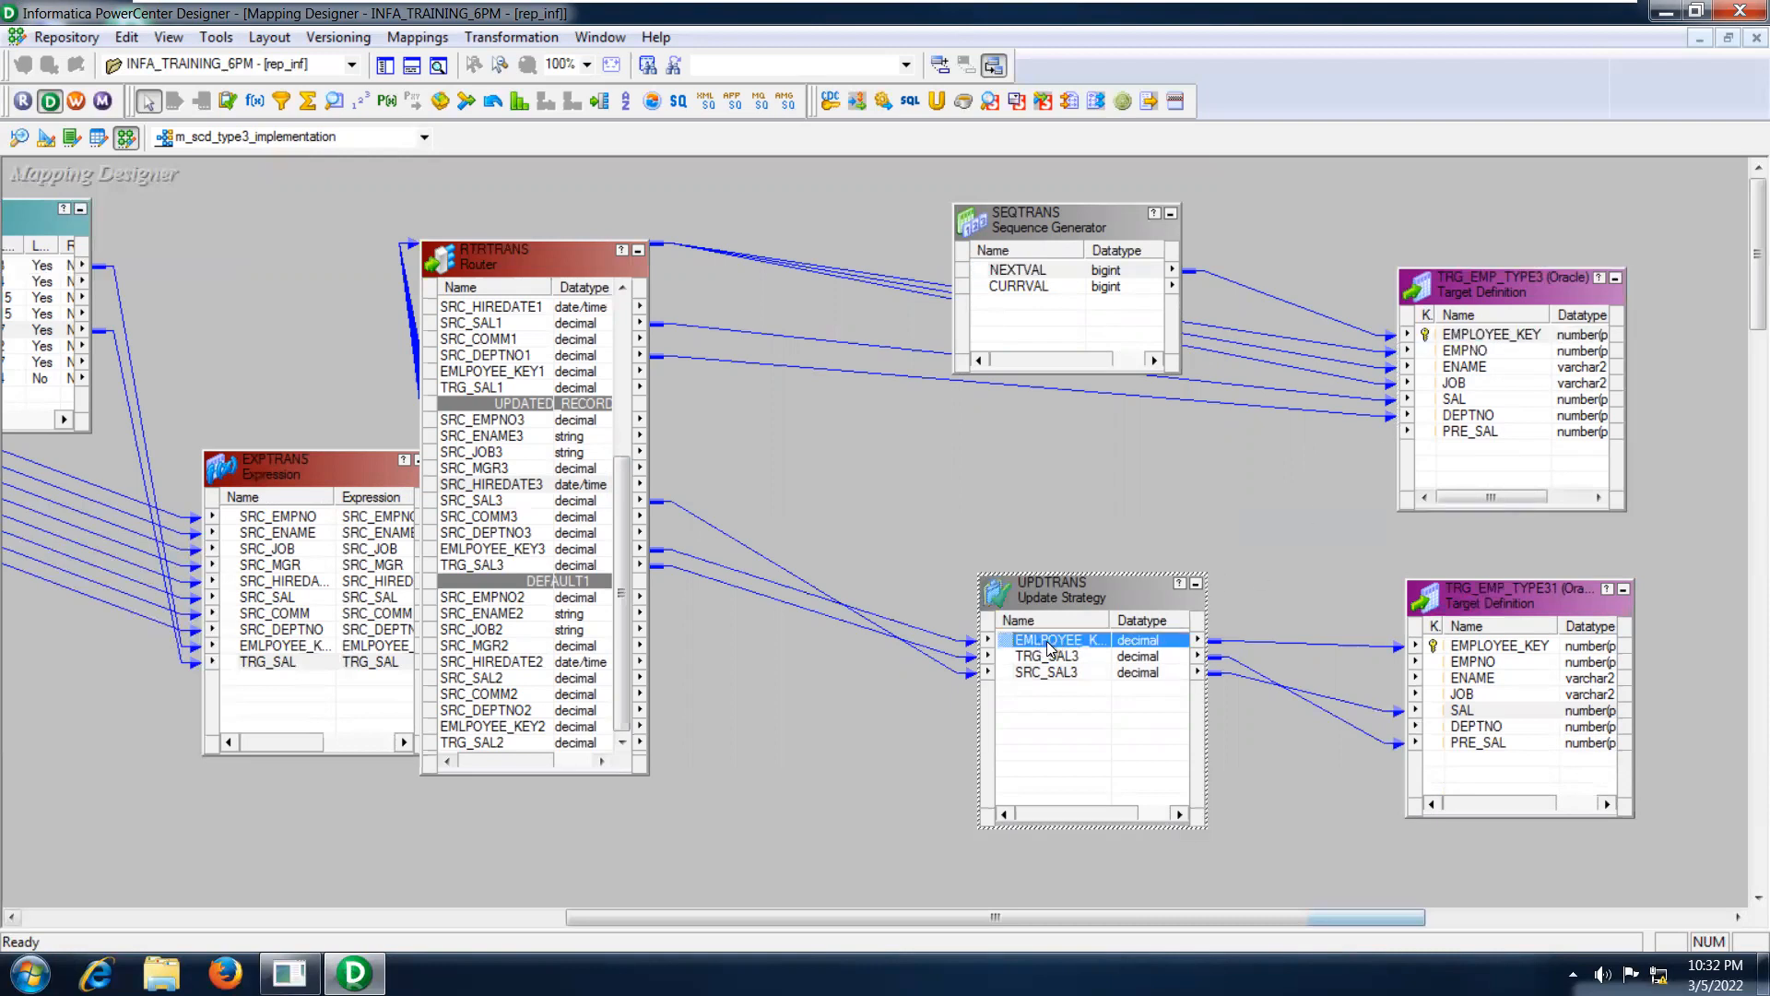
click(1479, 647)
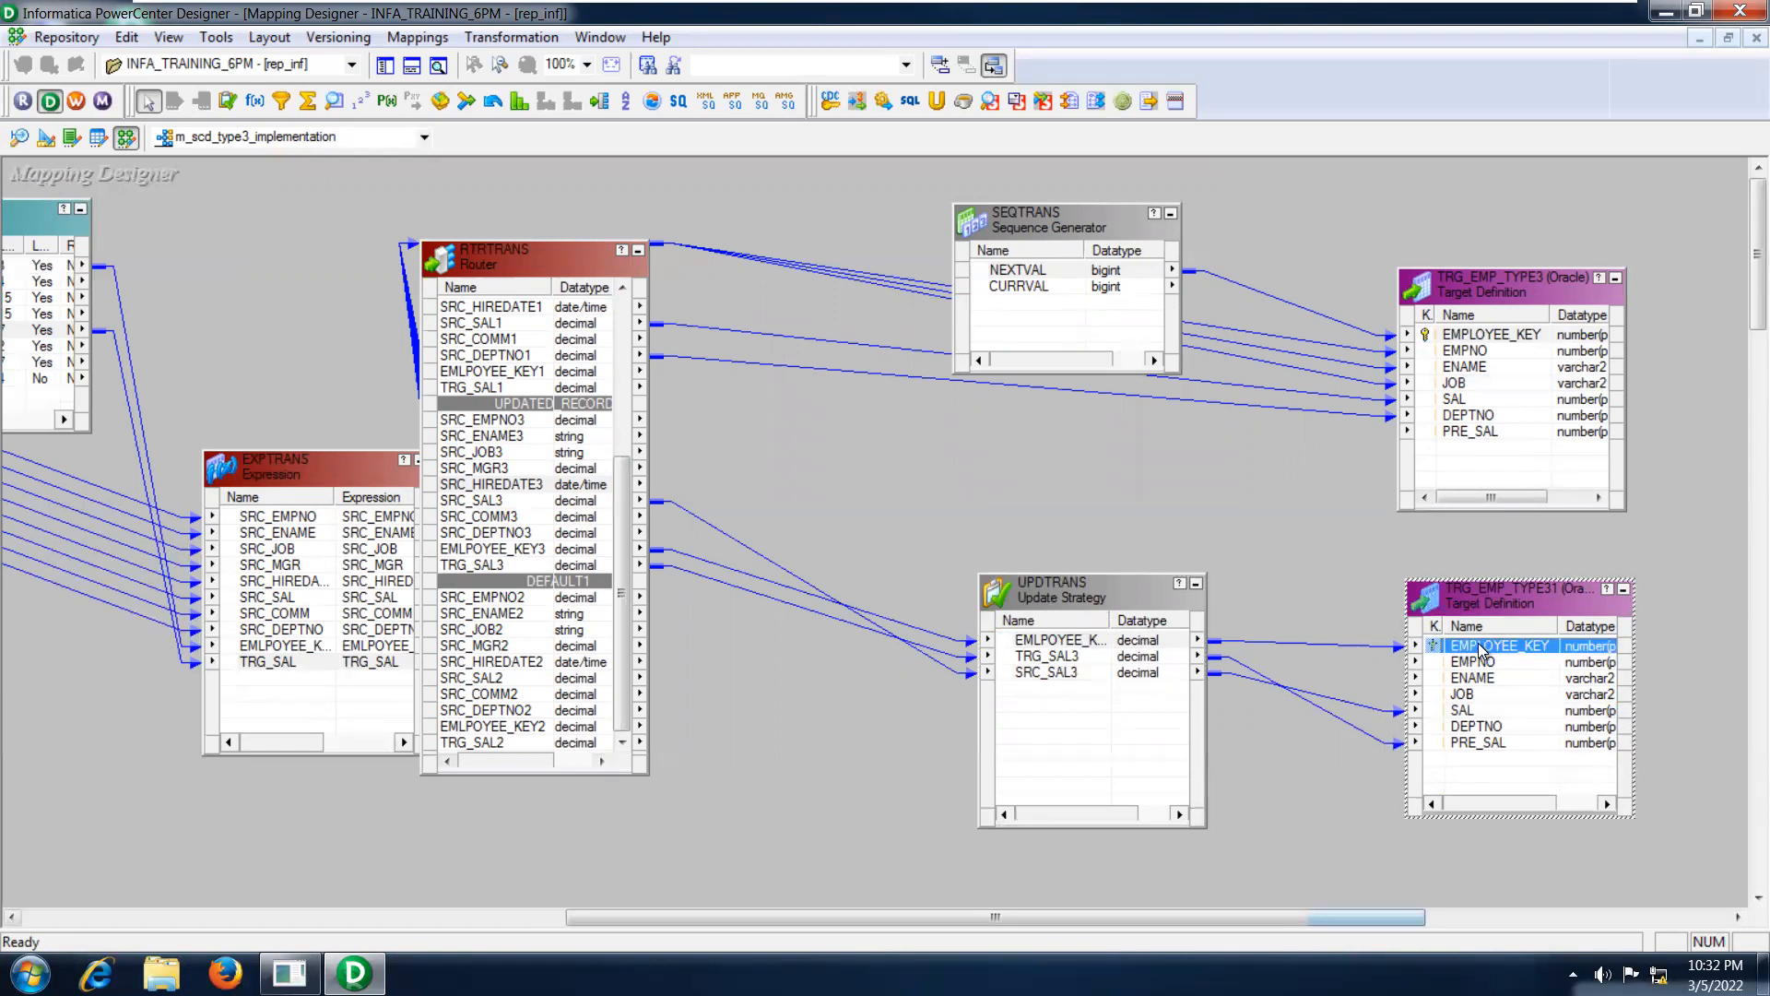
Trace the UPDTRANS salary ports into TRG_EMP_TYPE31 again: SRC_SAL3 to SAL and TRG_SAL3 to PRE_SAL.
click(1060, 658)
click(1058, 674)
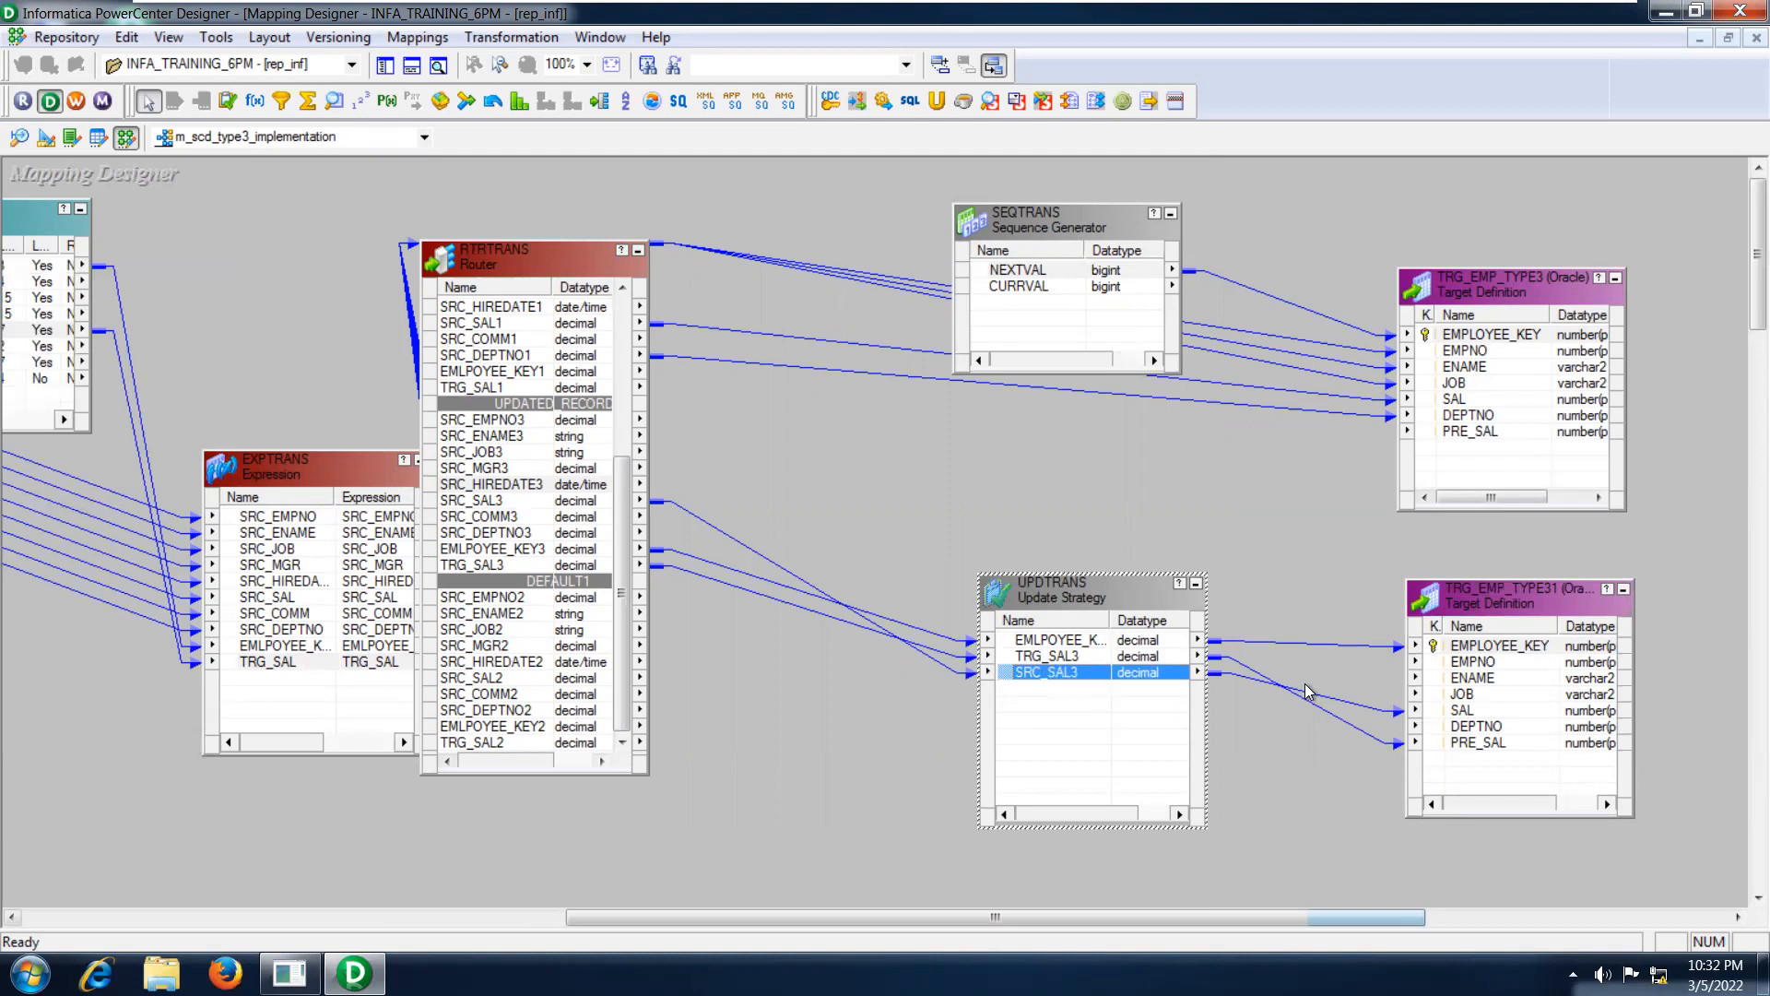
click(1465, 711)
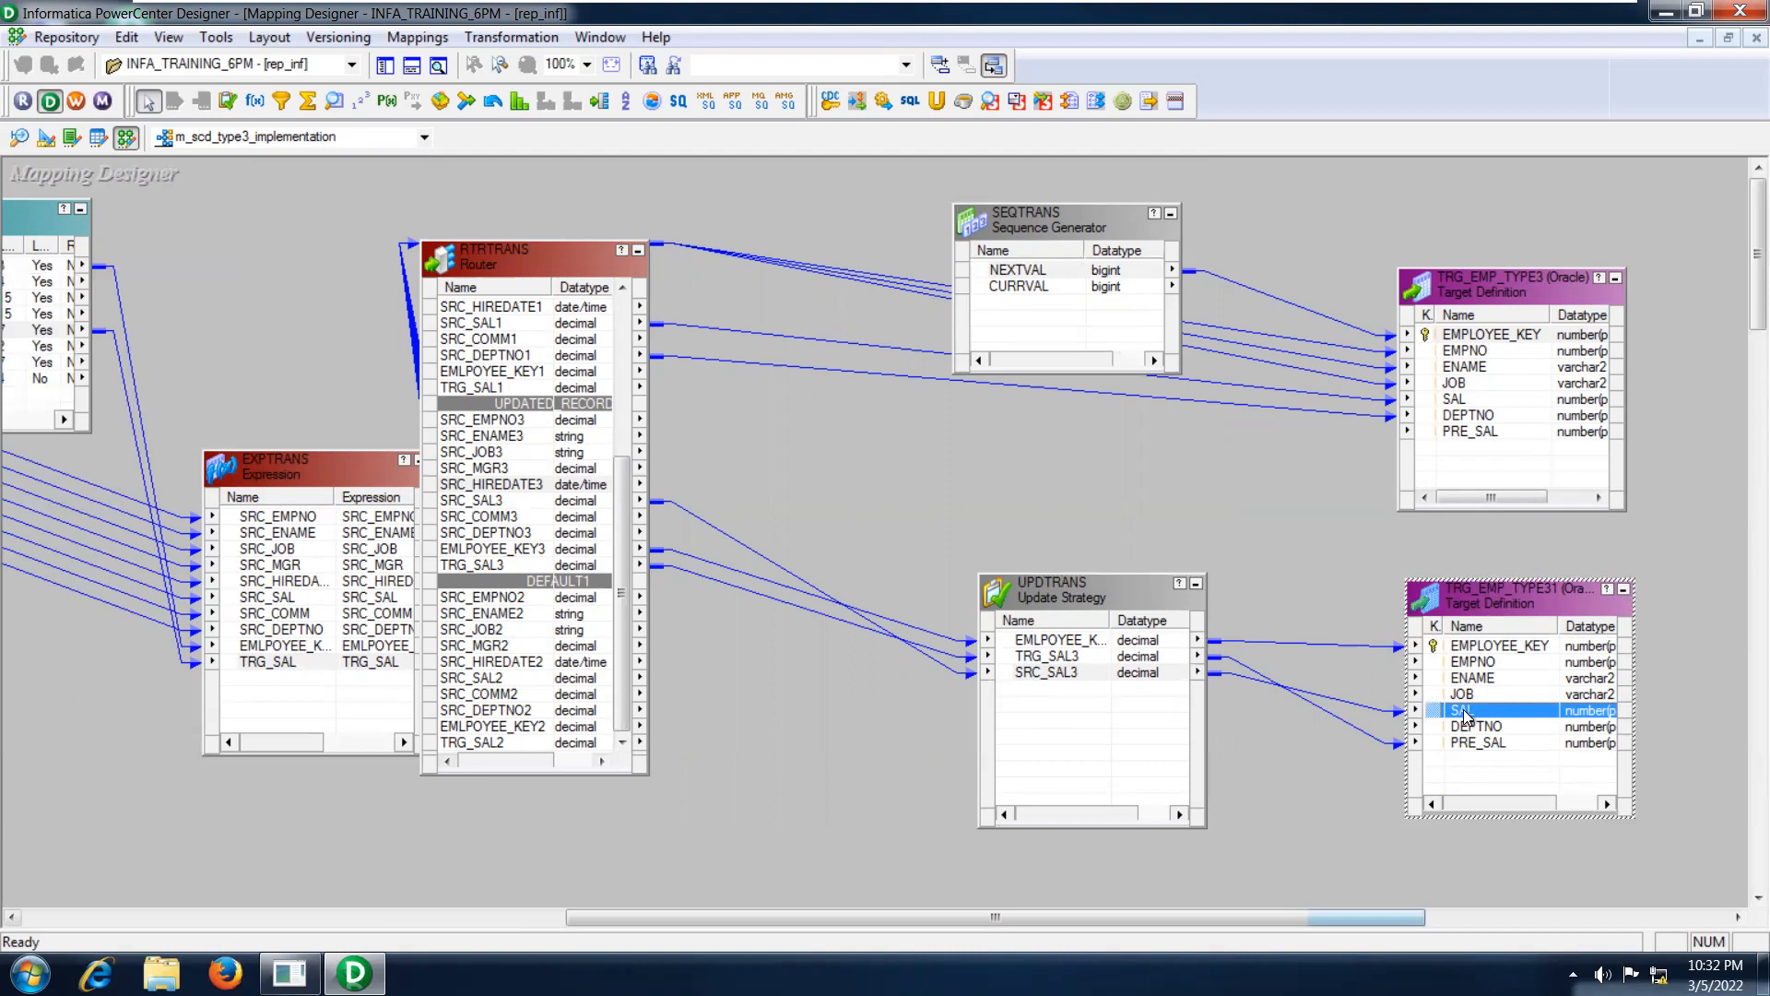
click(1045, 657)
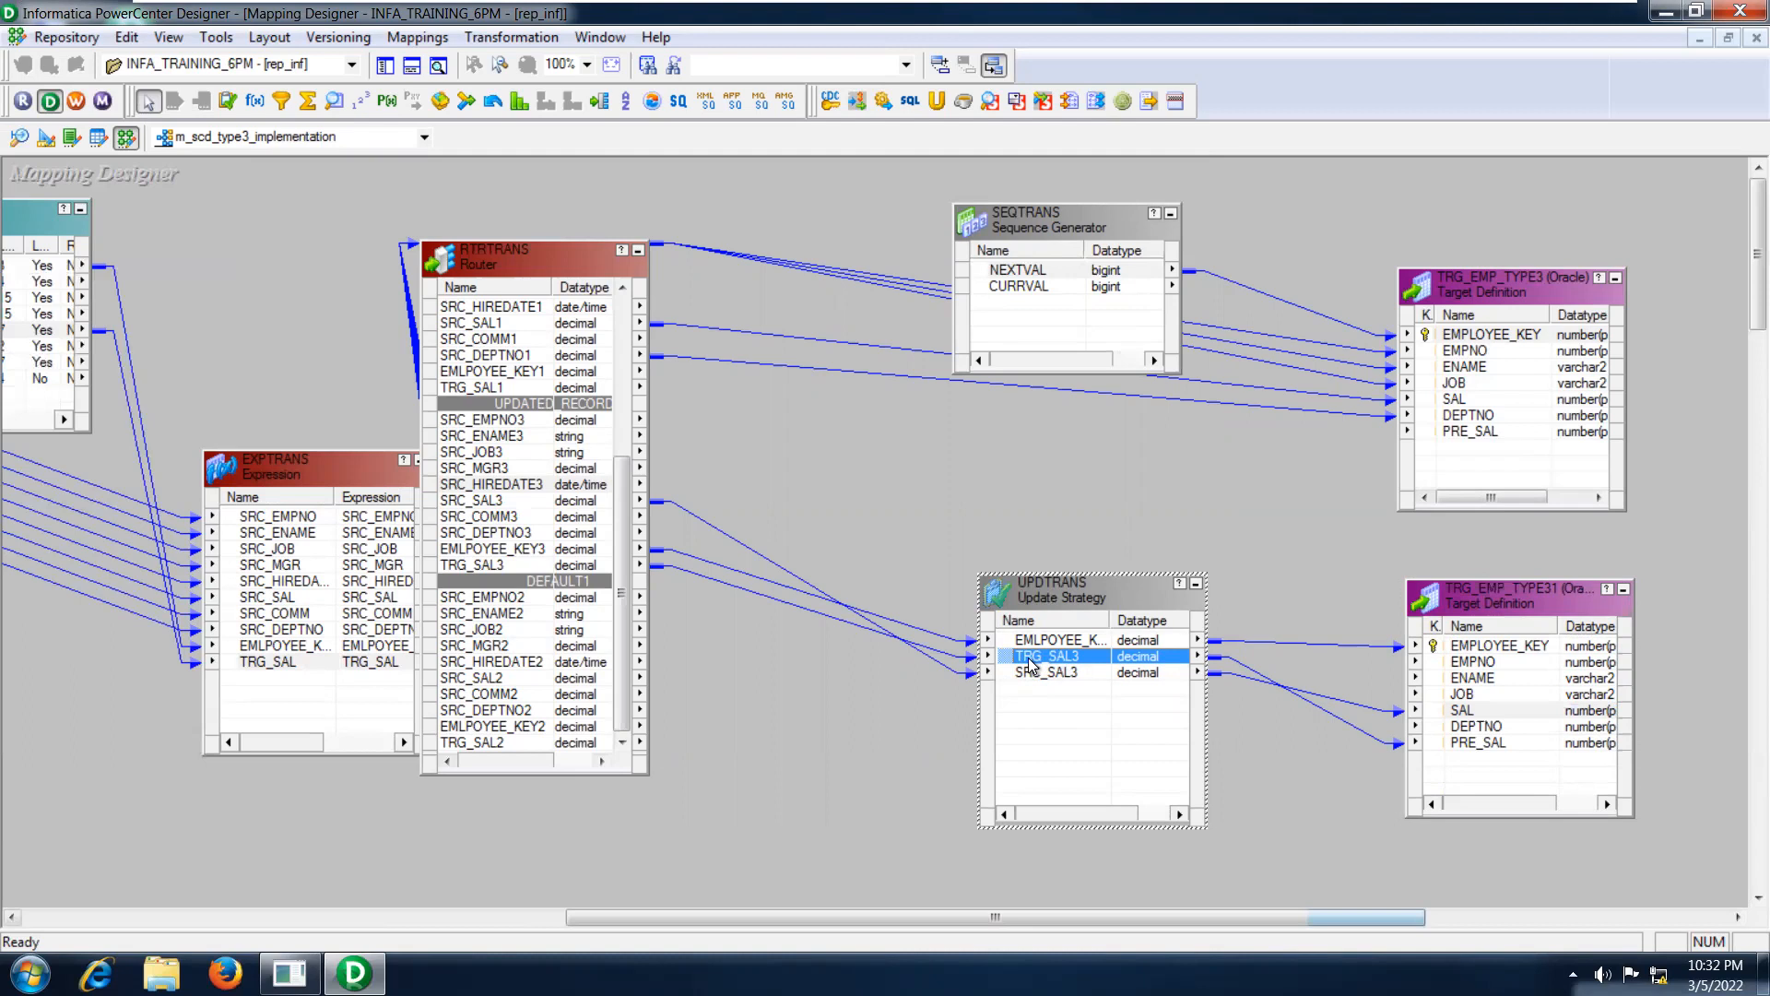
click(1464, 744)
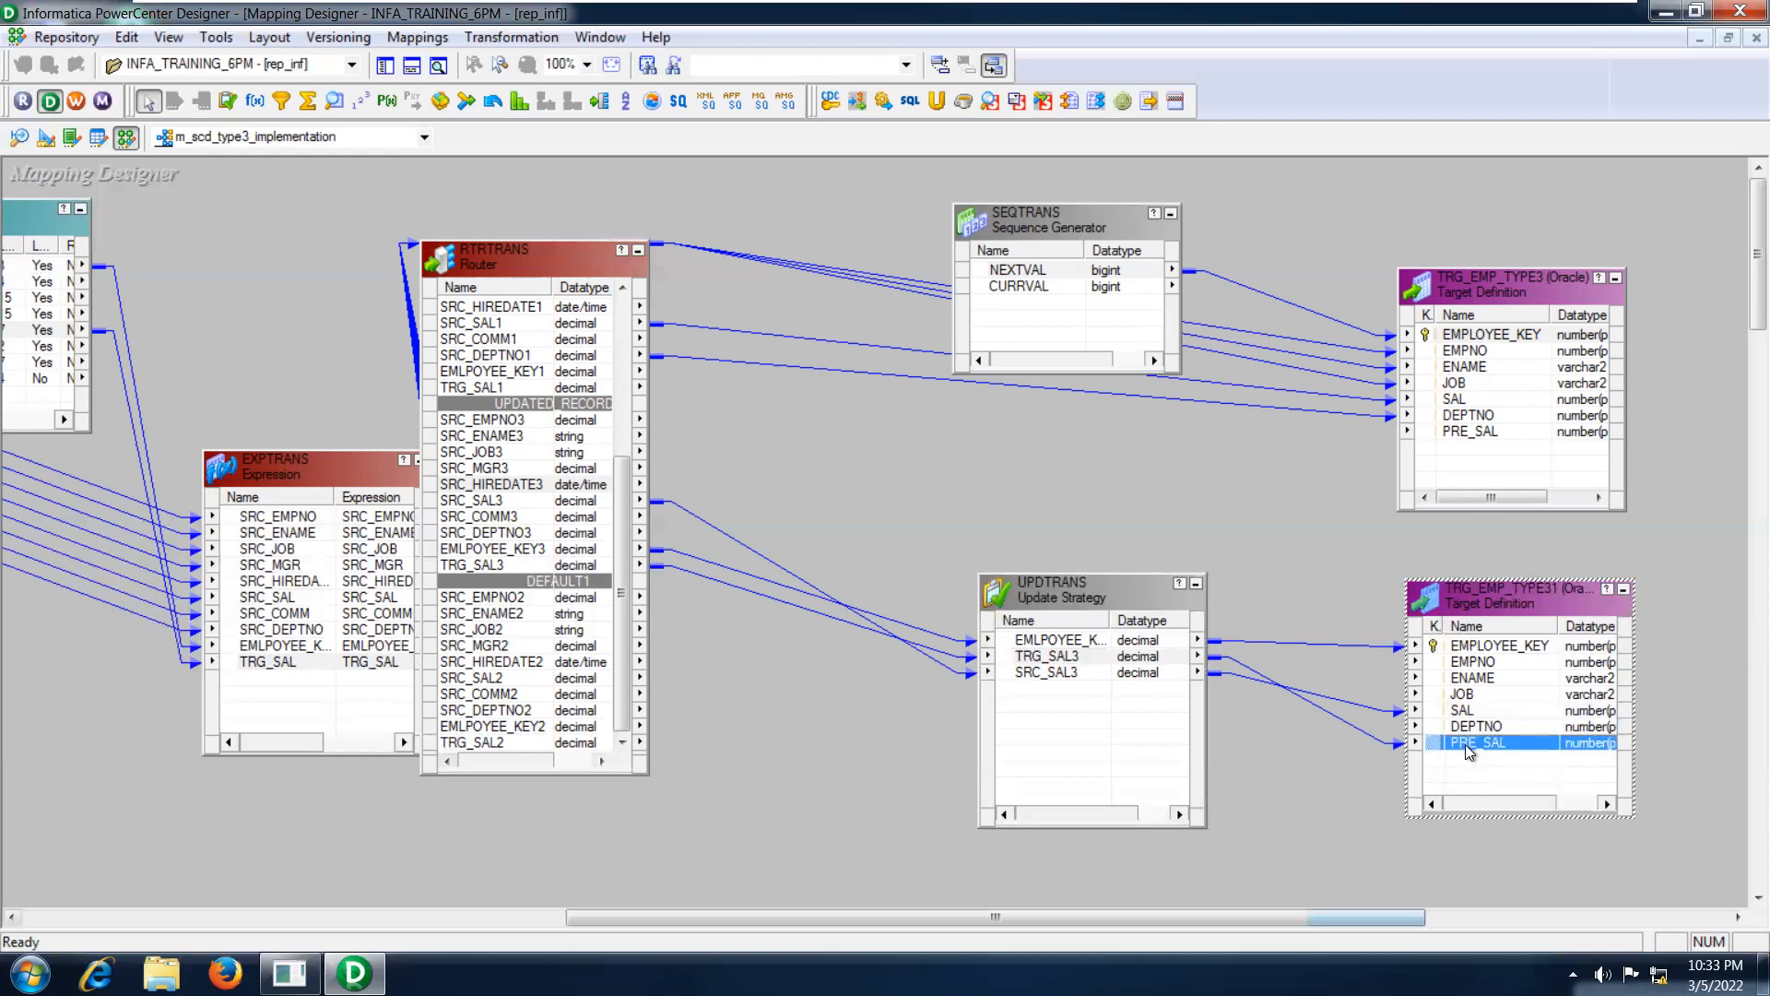
click(1034, 676)
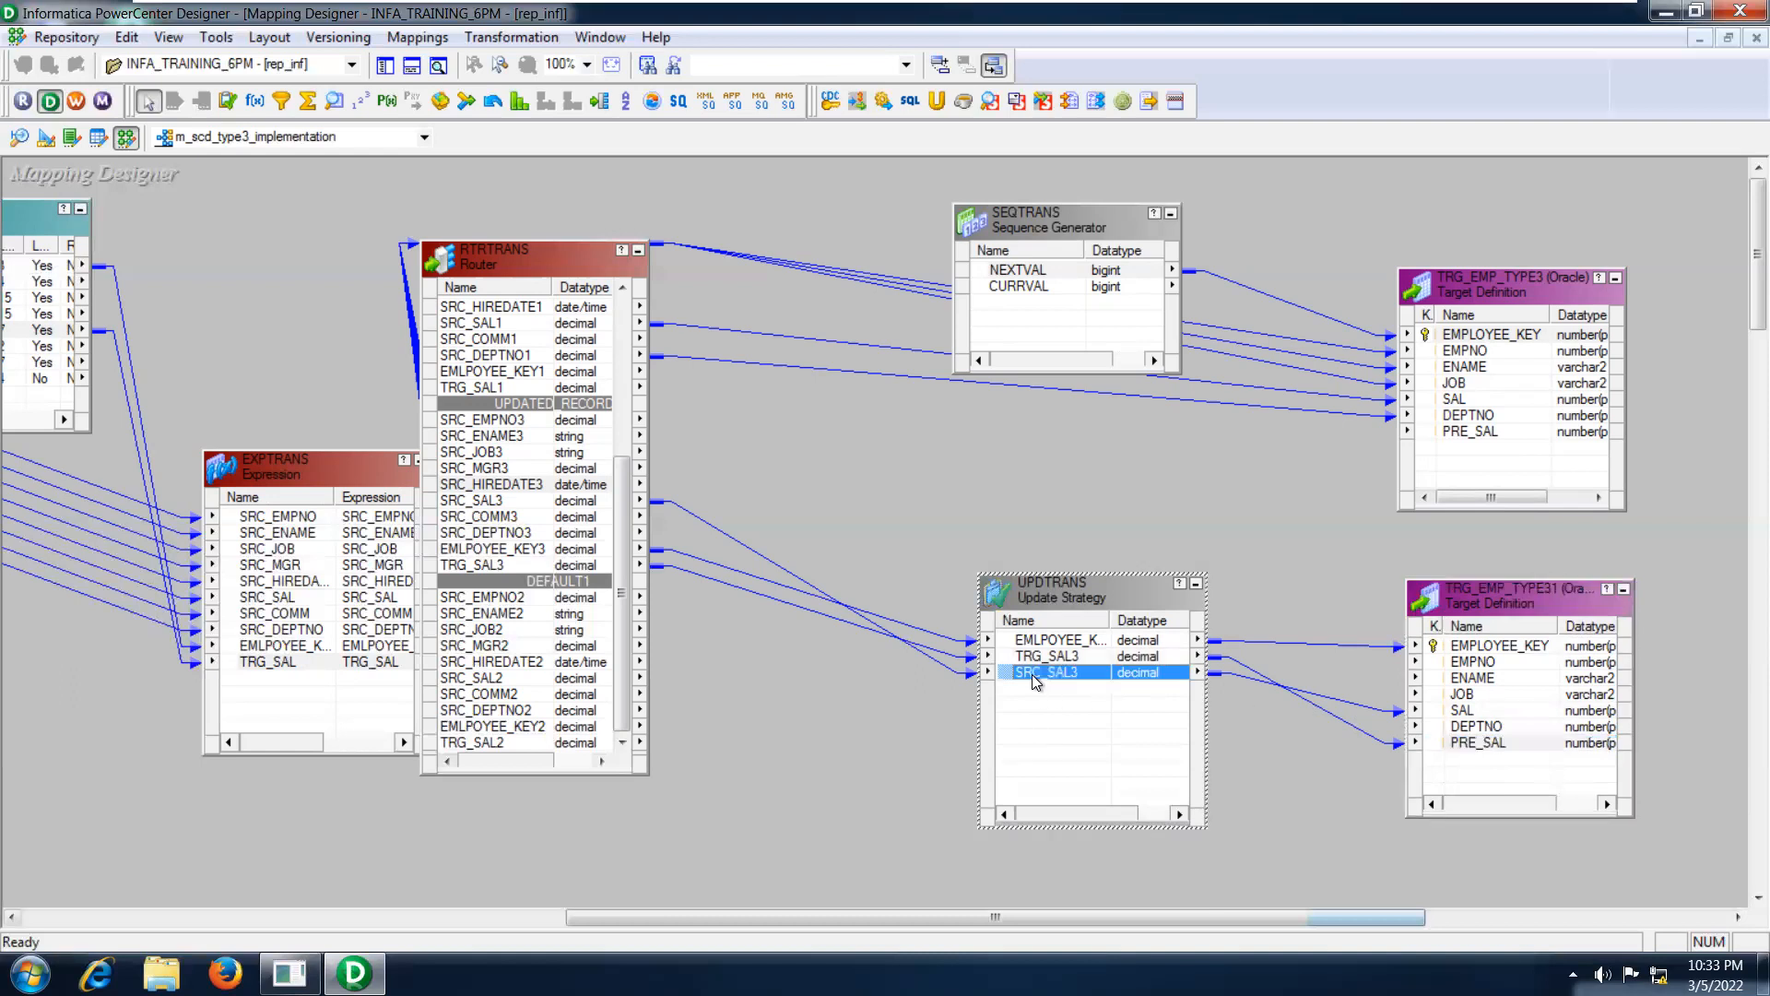
click(1462, 709)
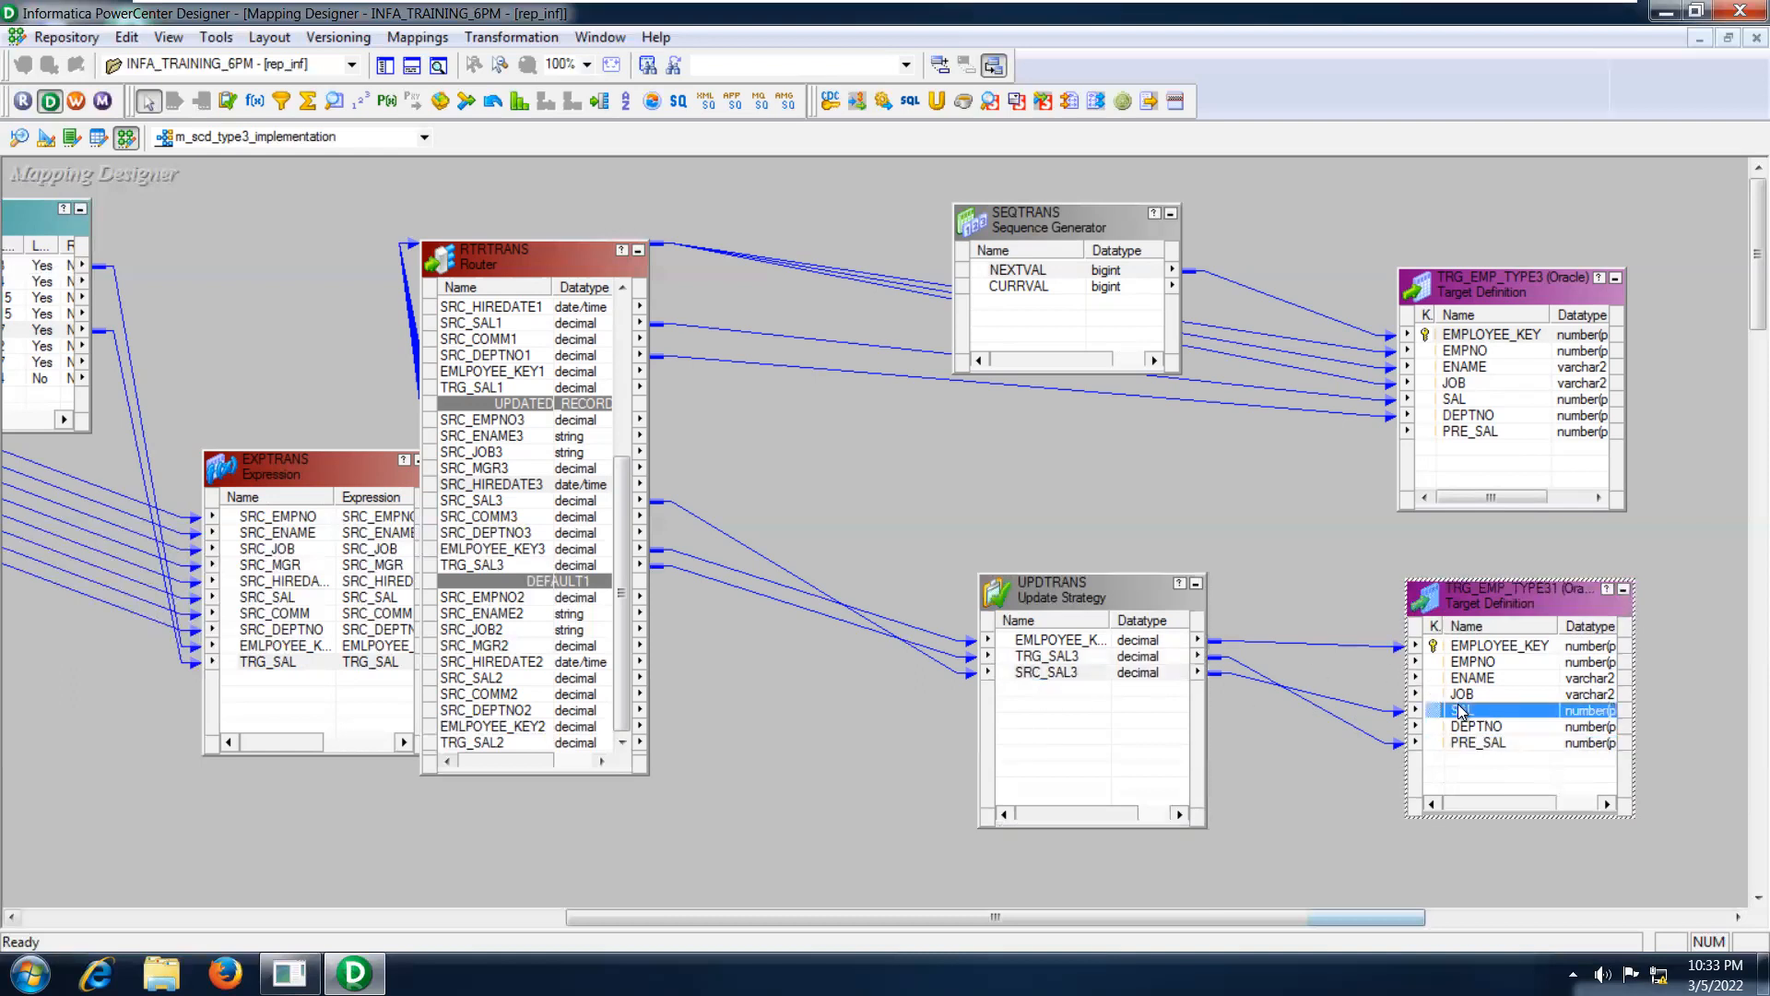
click(1042, 658)
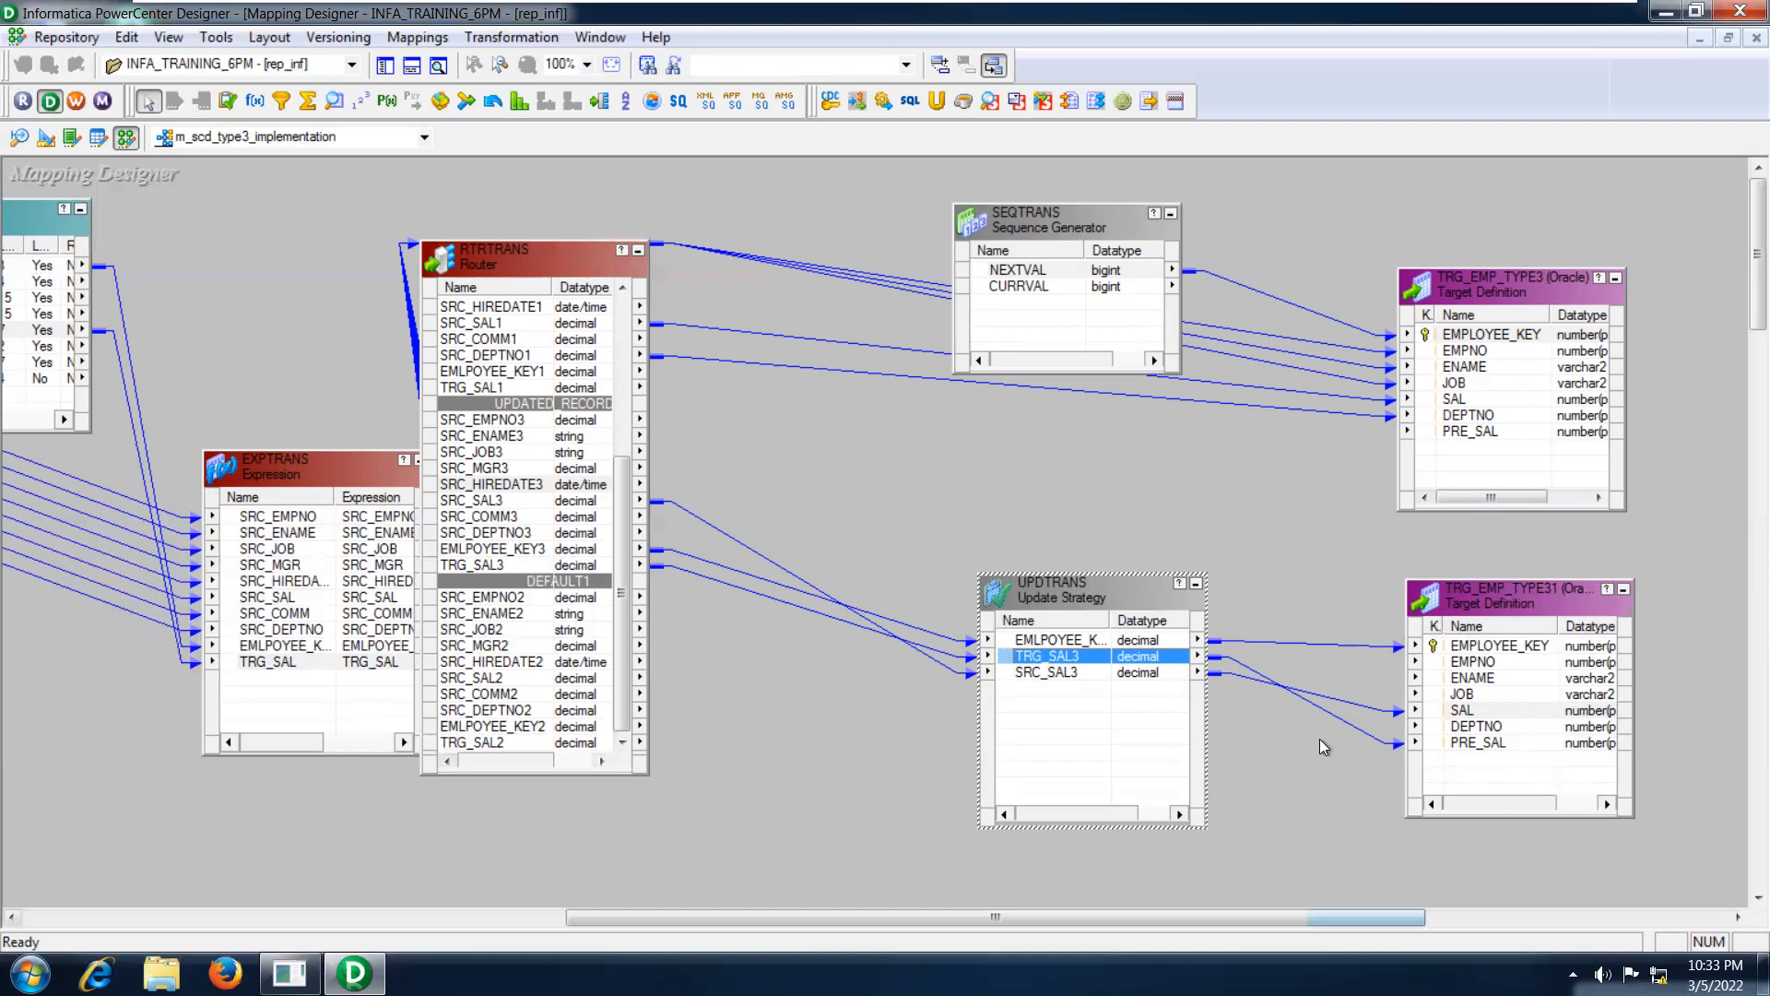
click(1488, 743)
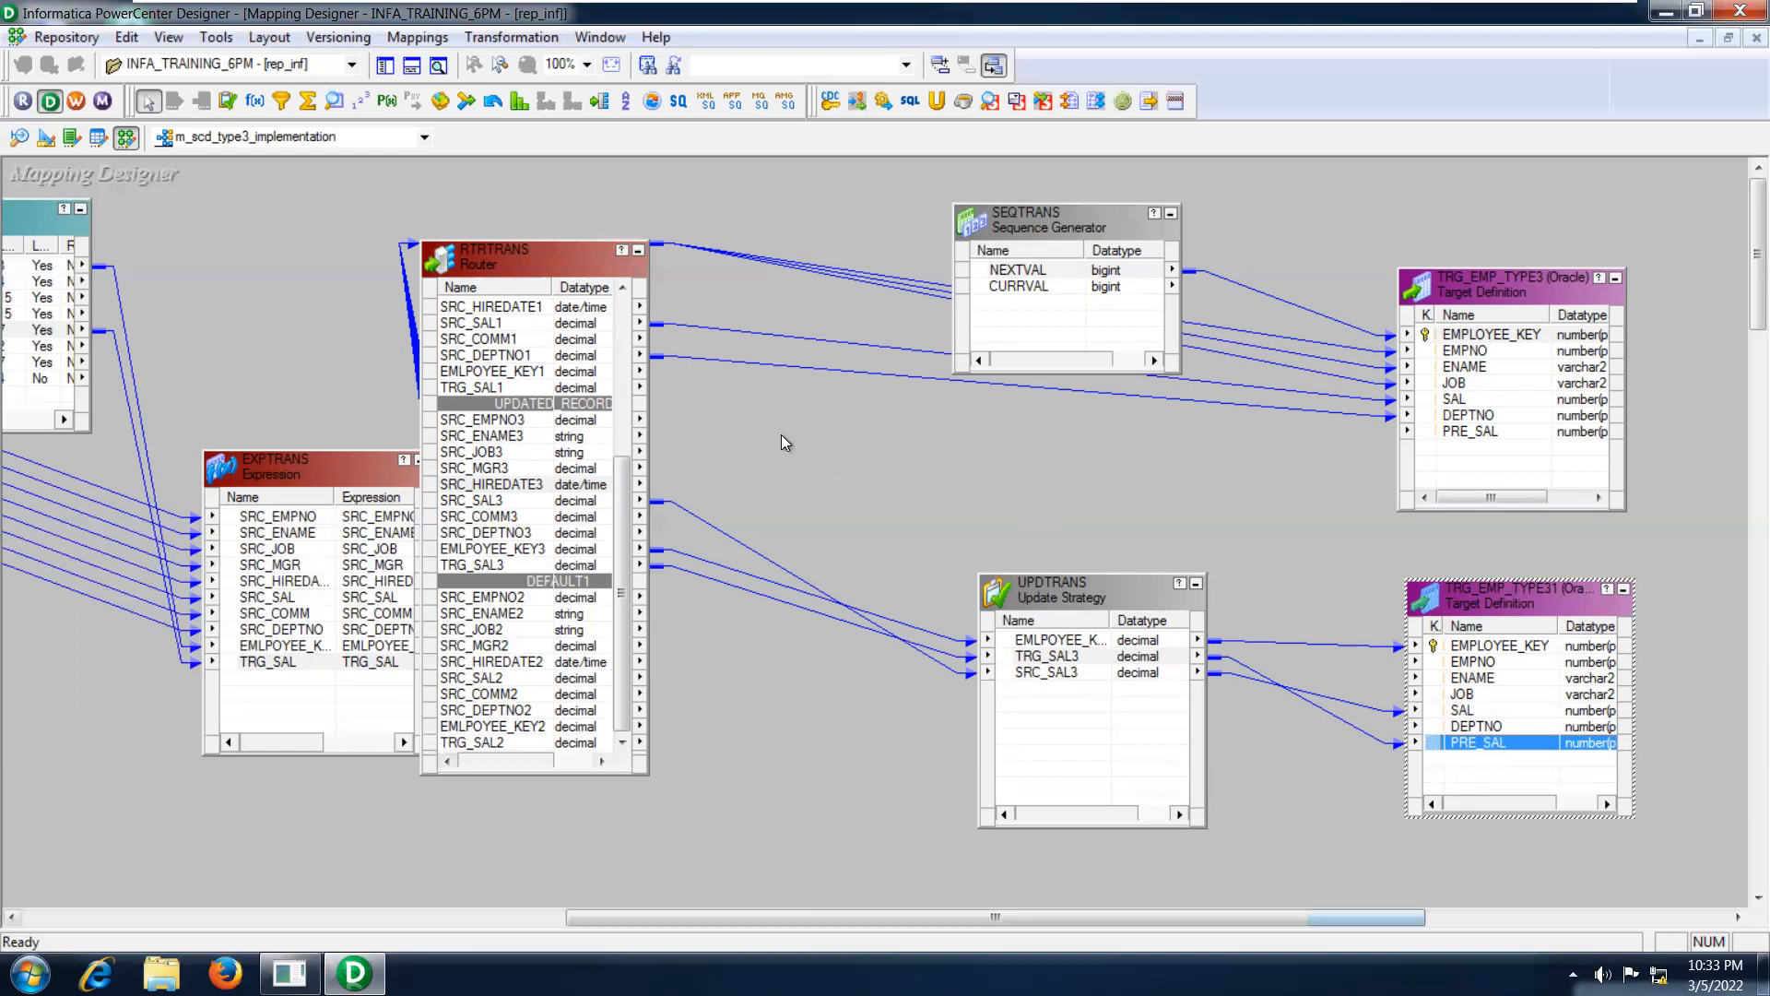
Switch to Workflow Manager and open the reusable session s_m_scd_type3_implementation for editing from the Task Developer, with its settings maximized.
click(77, 101)
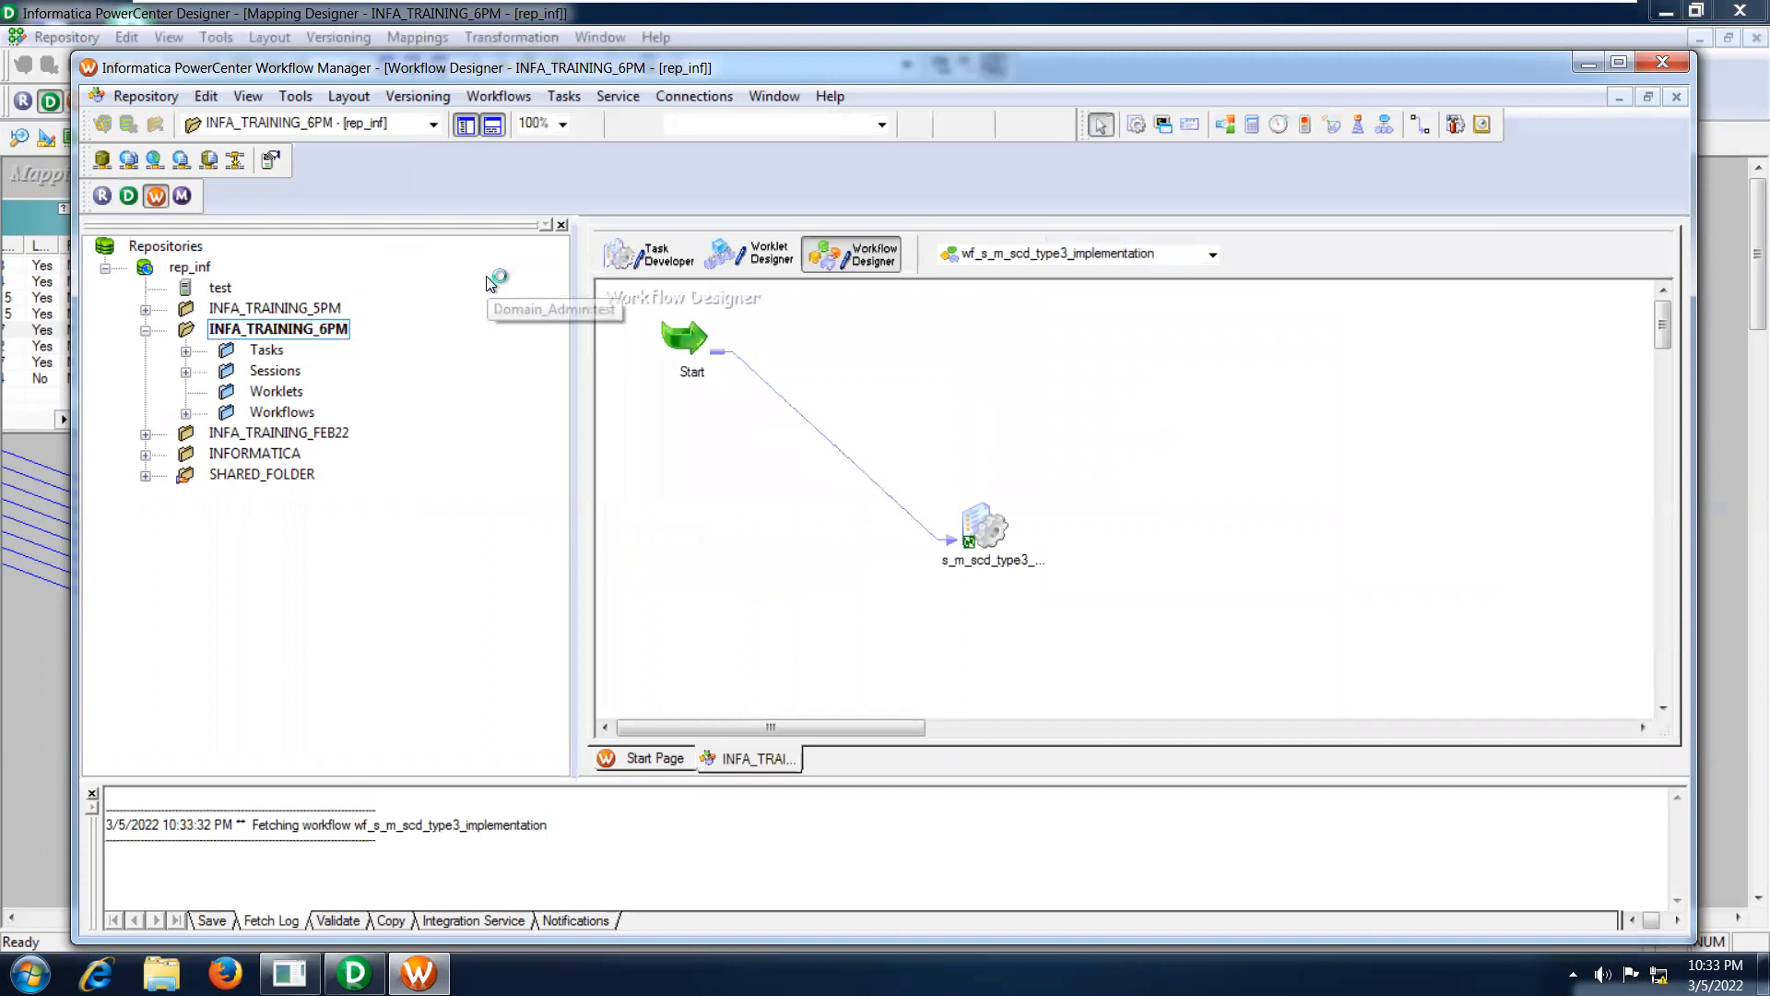
click(645, 264)
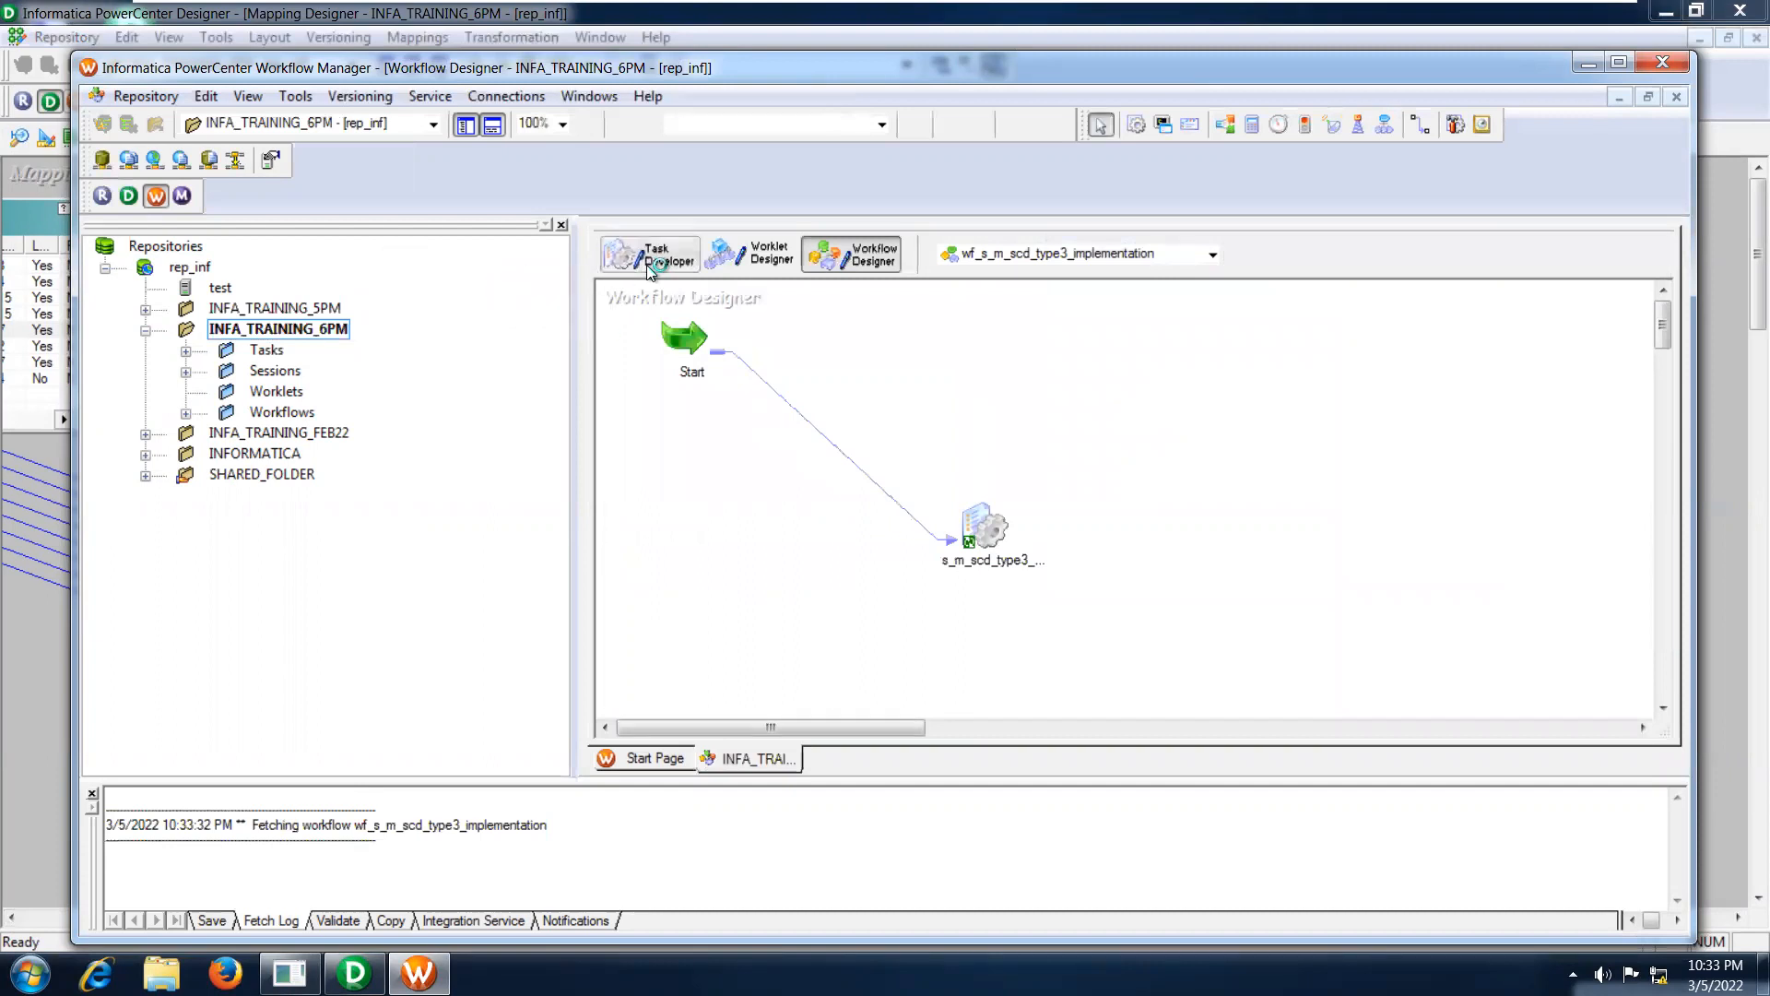
click(789, 309)
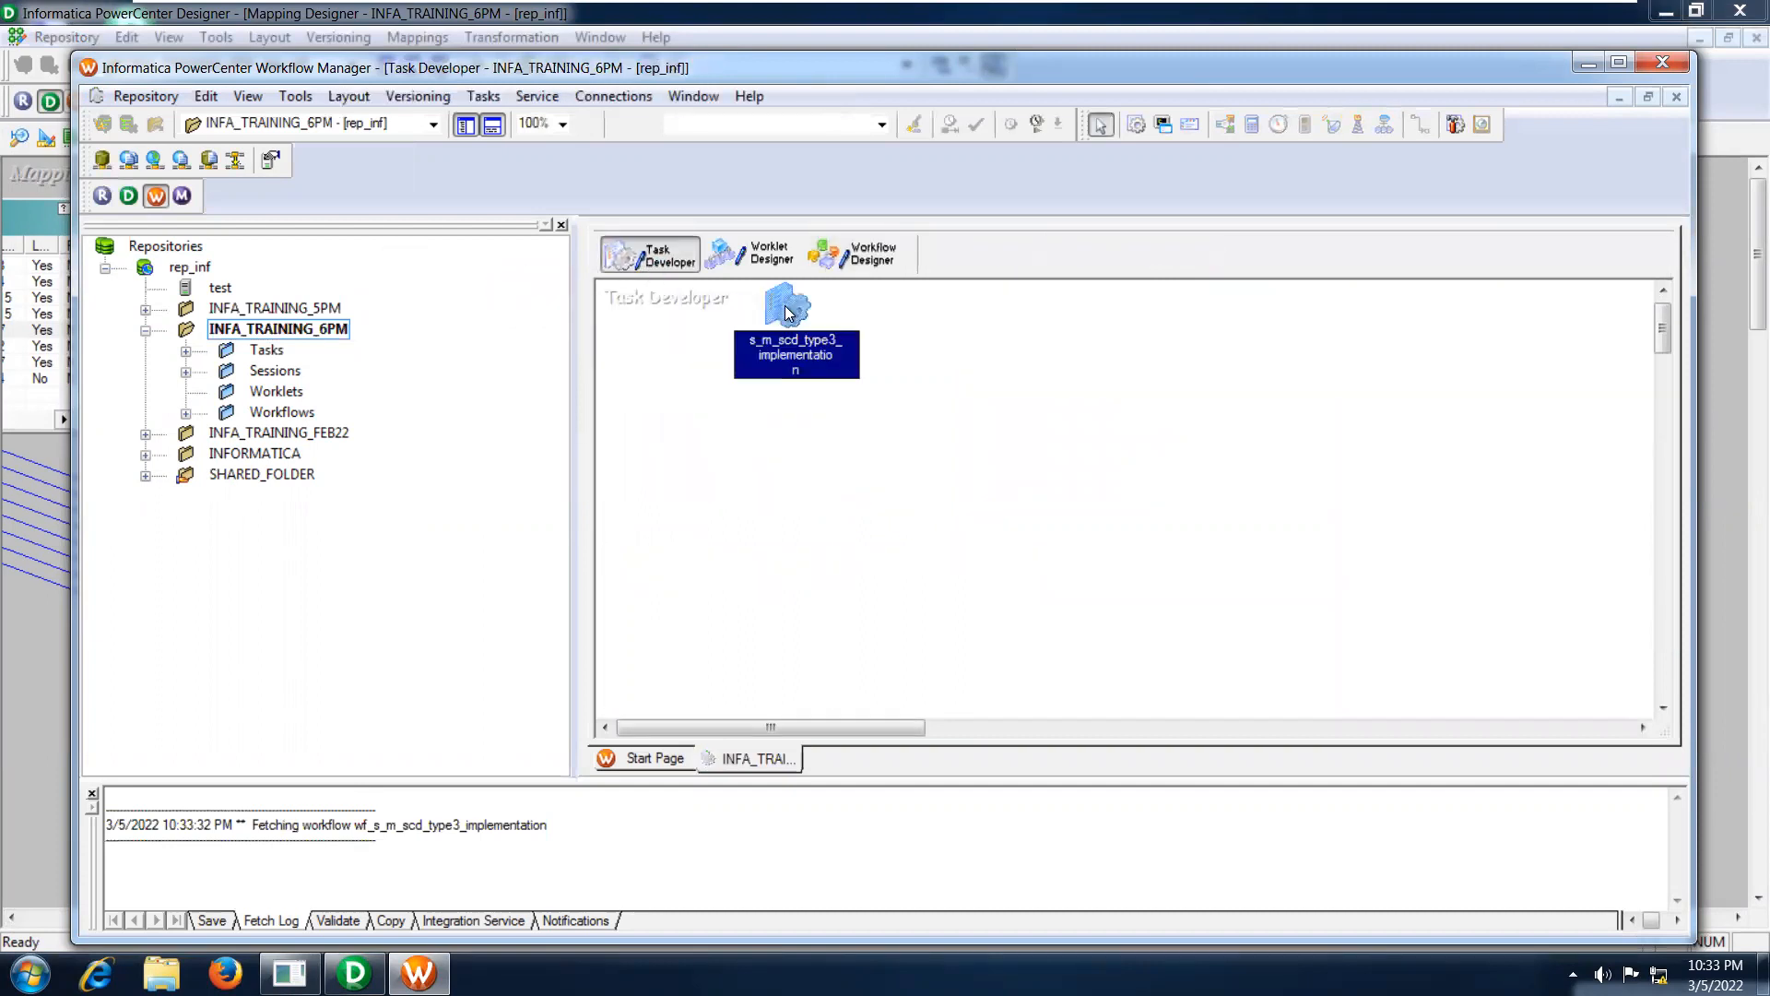
right_click(789, 314)
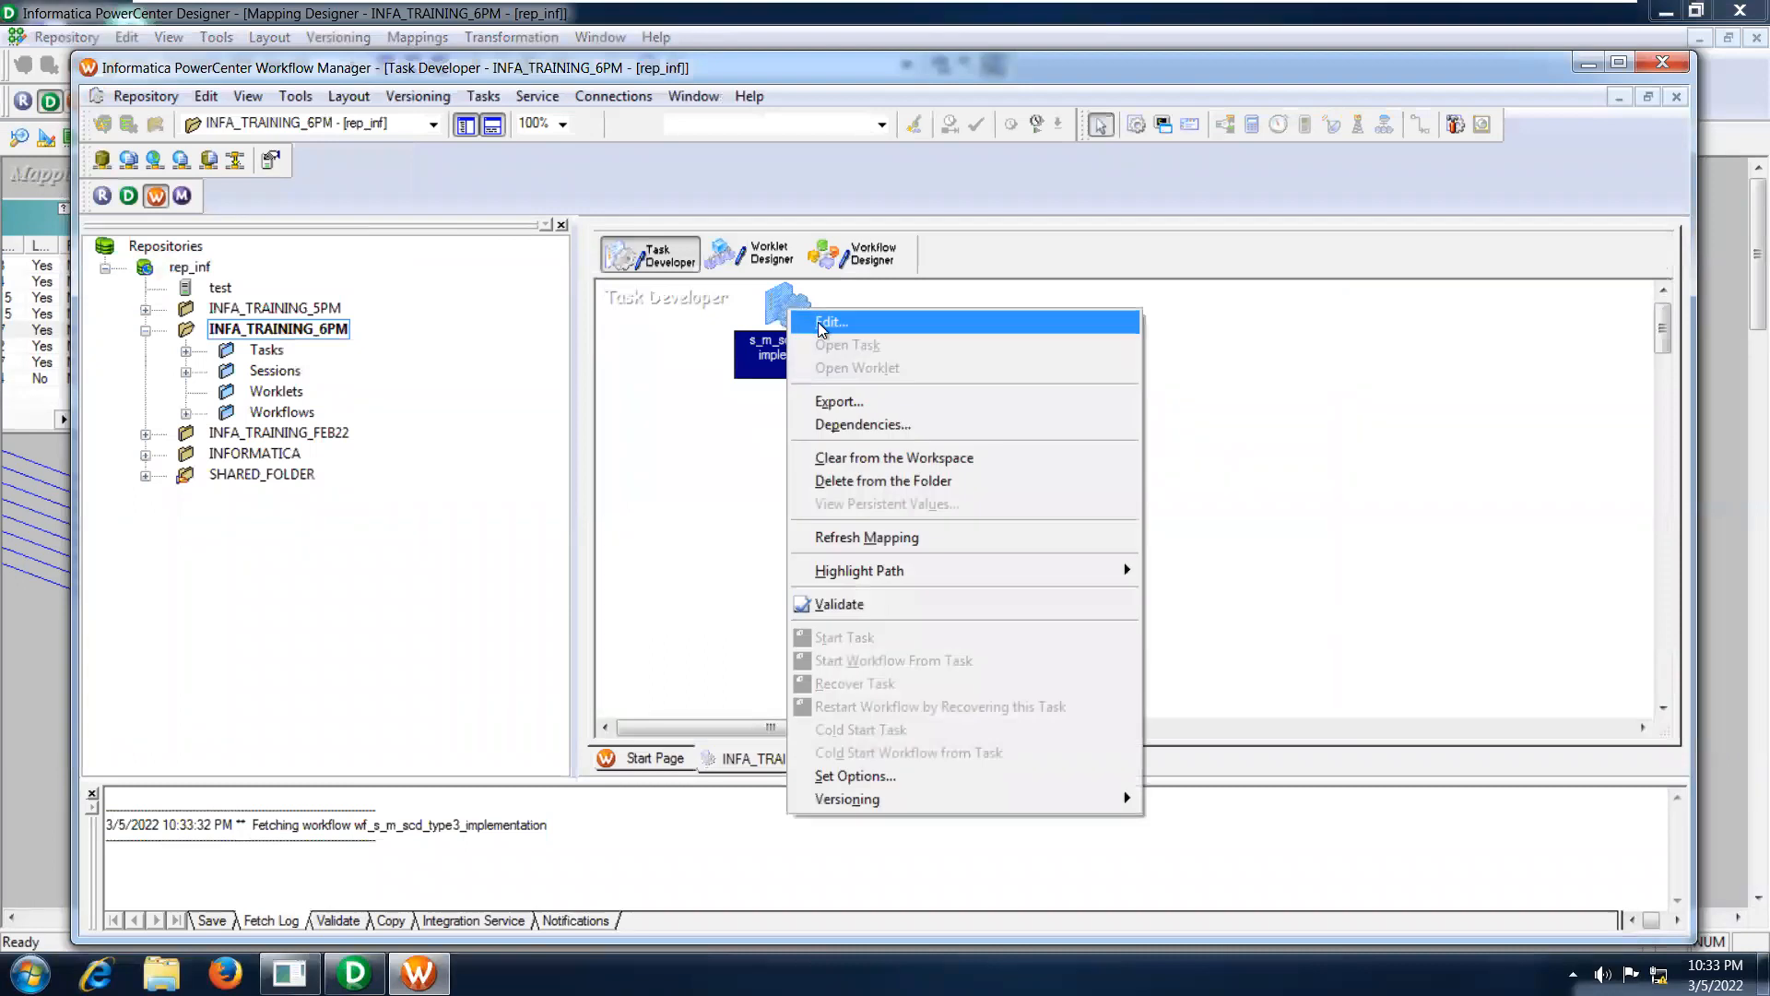
click(822, 324)
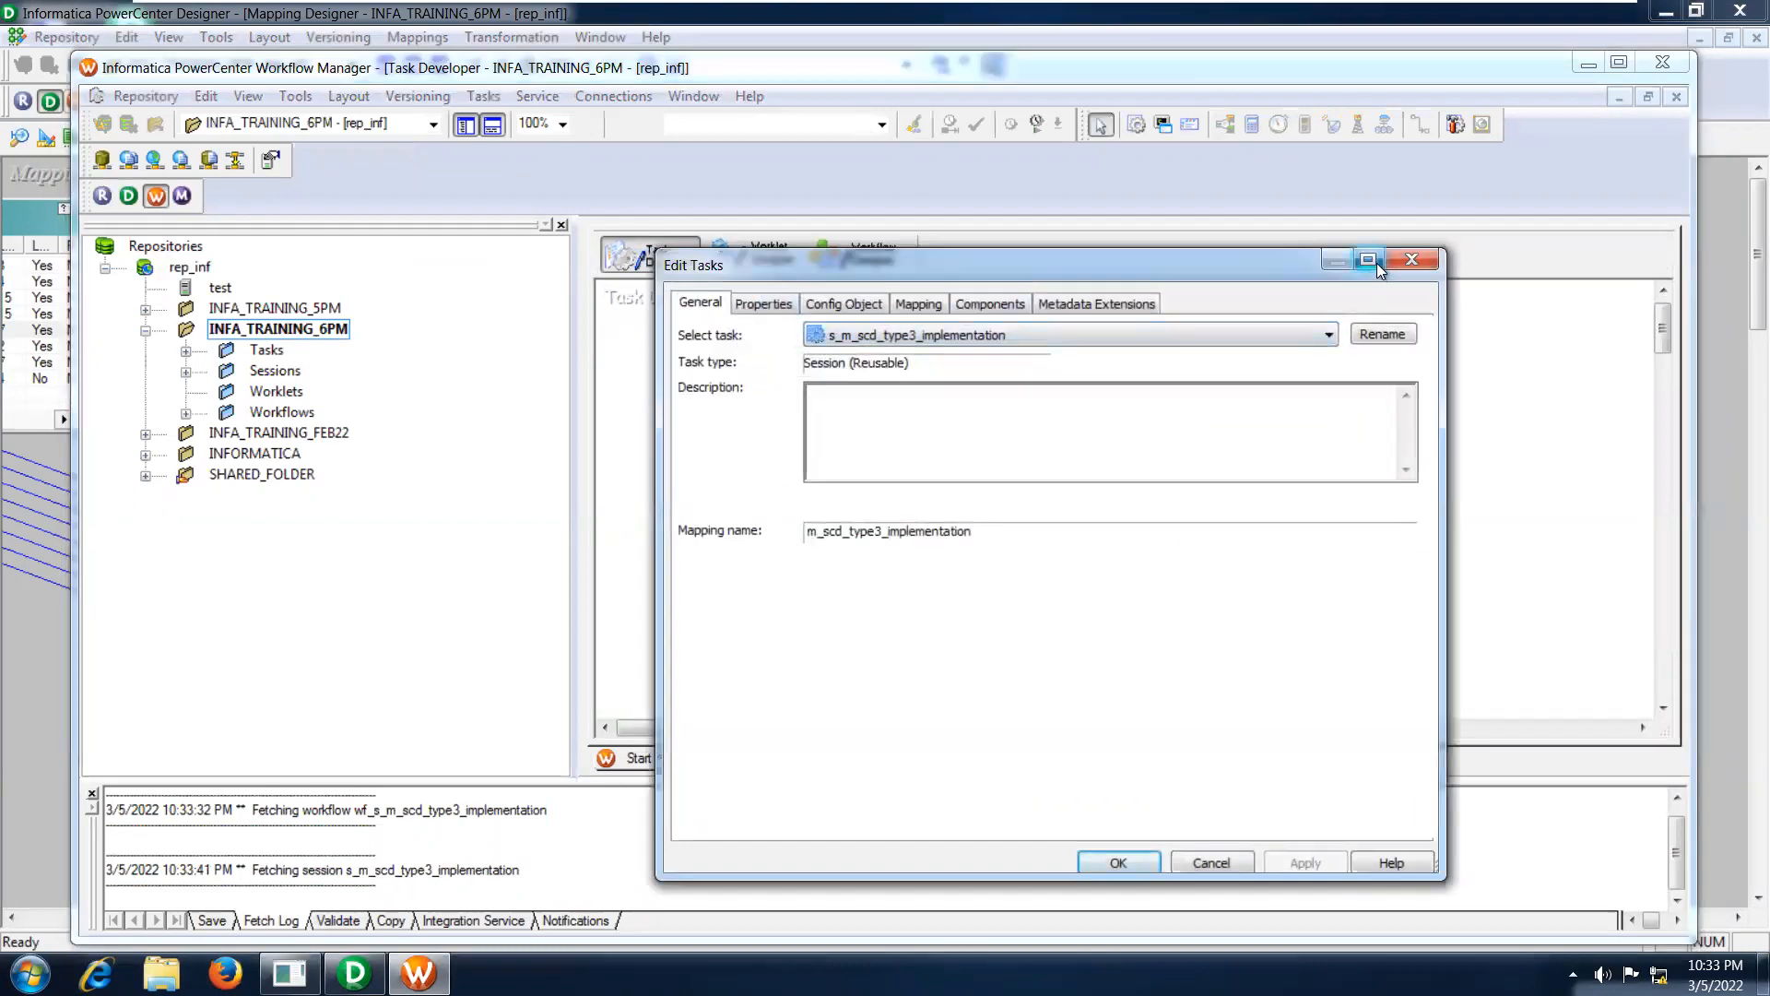
click(1370, 261)
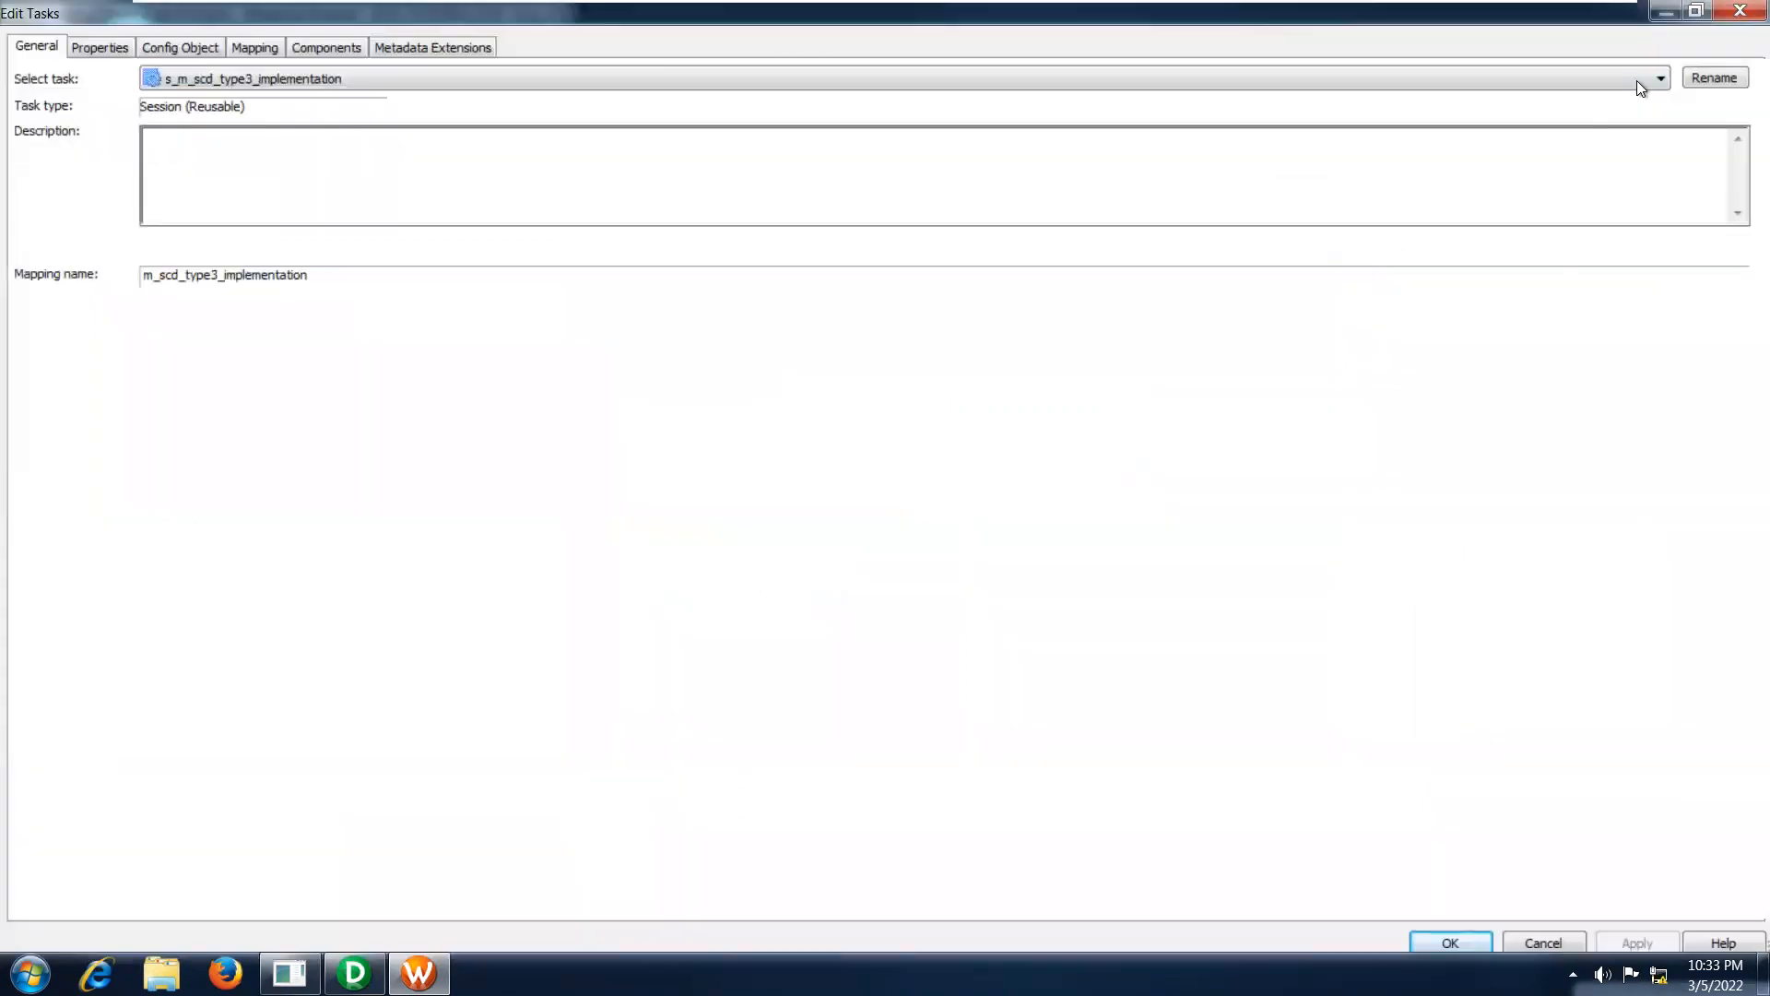
Review the session's mapping connections for the source SQ_EMP and the targets TRG_EMP_TYPE3 and TRG_EMP_TYPE31.
click(264, 50)
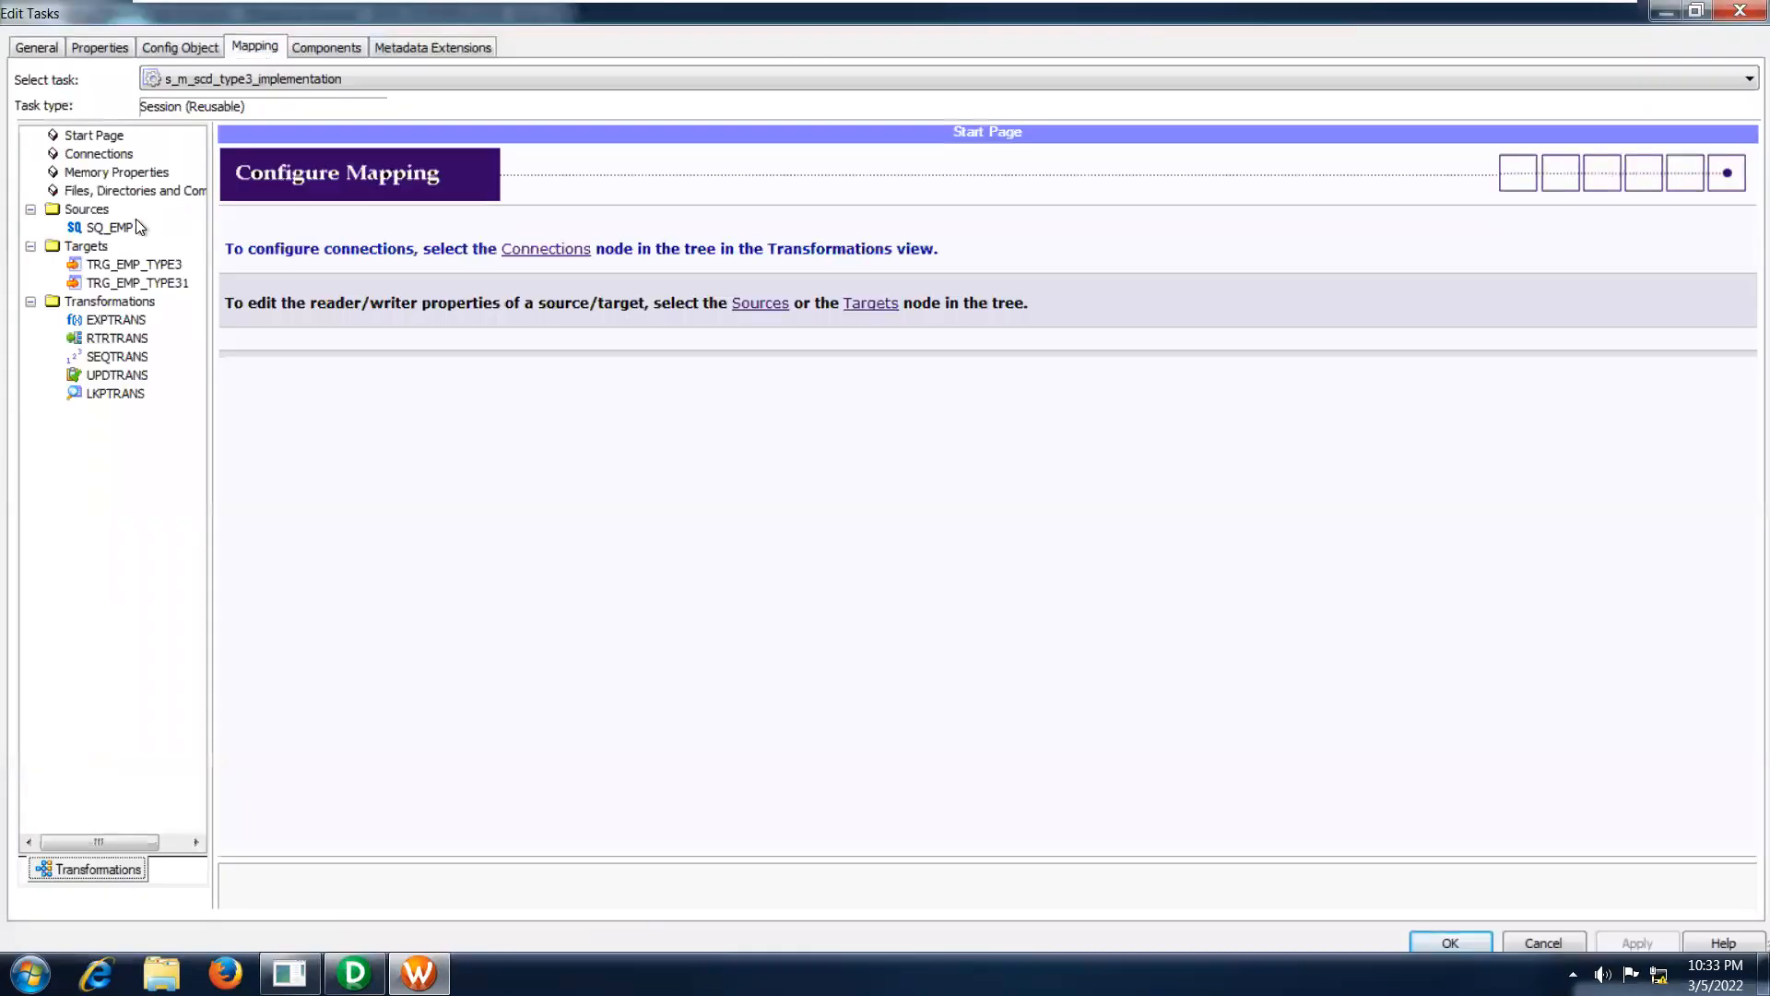
click(113, 229)
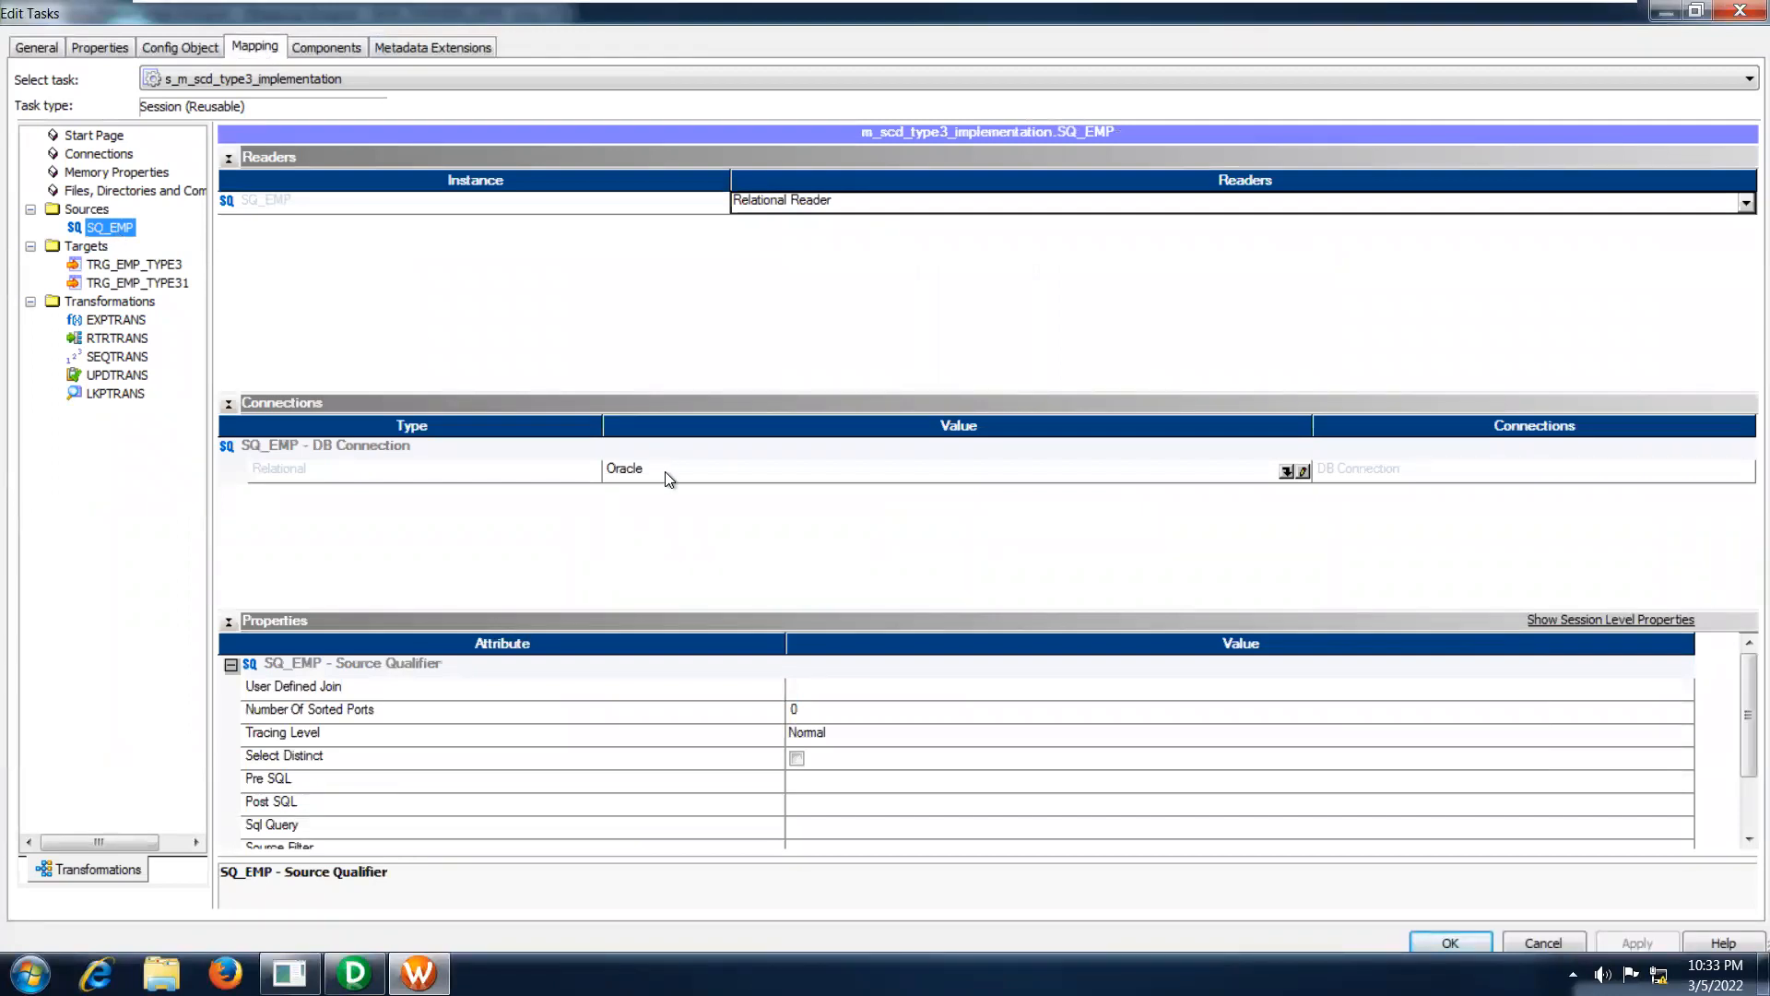
click(161, 266)
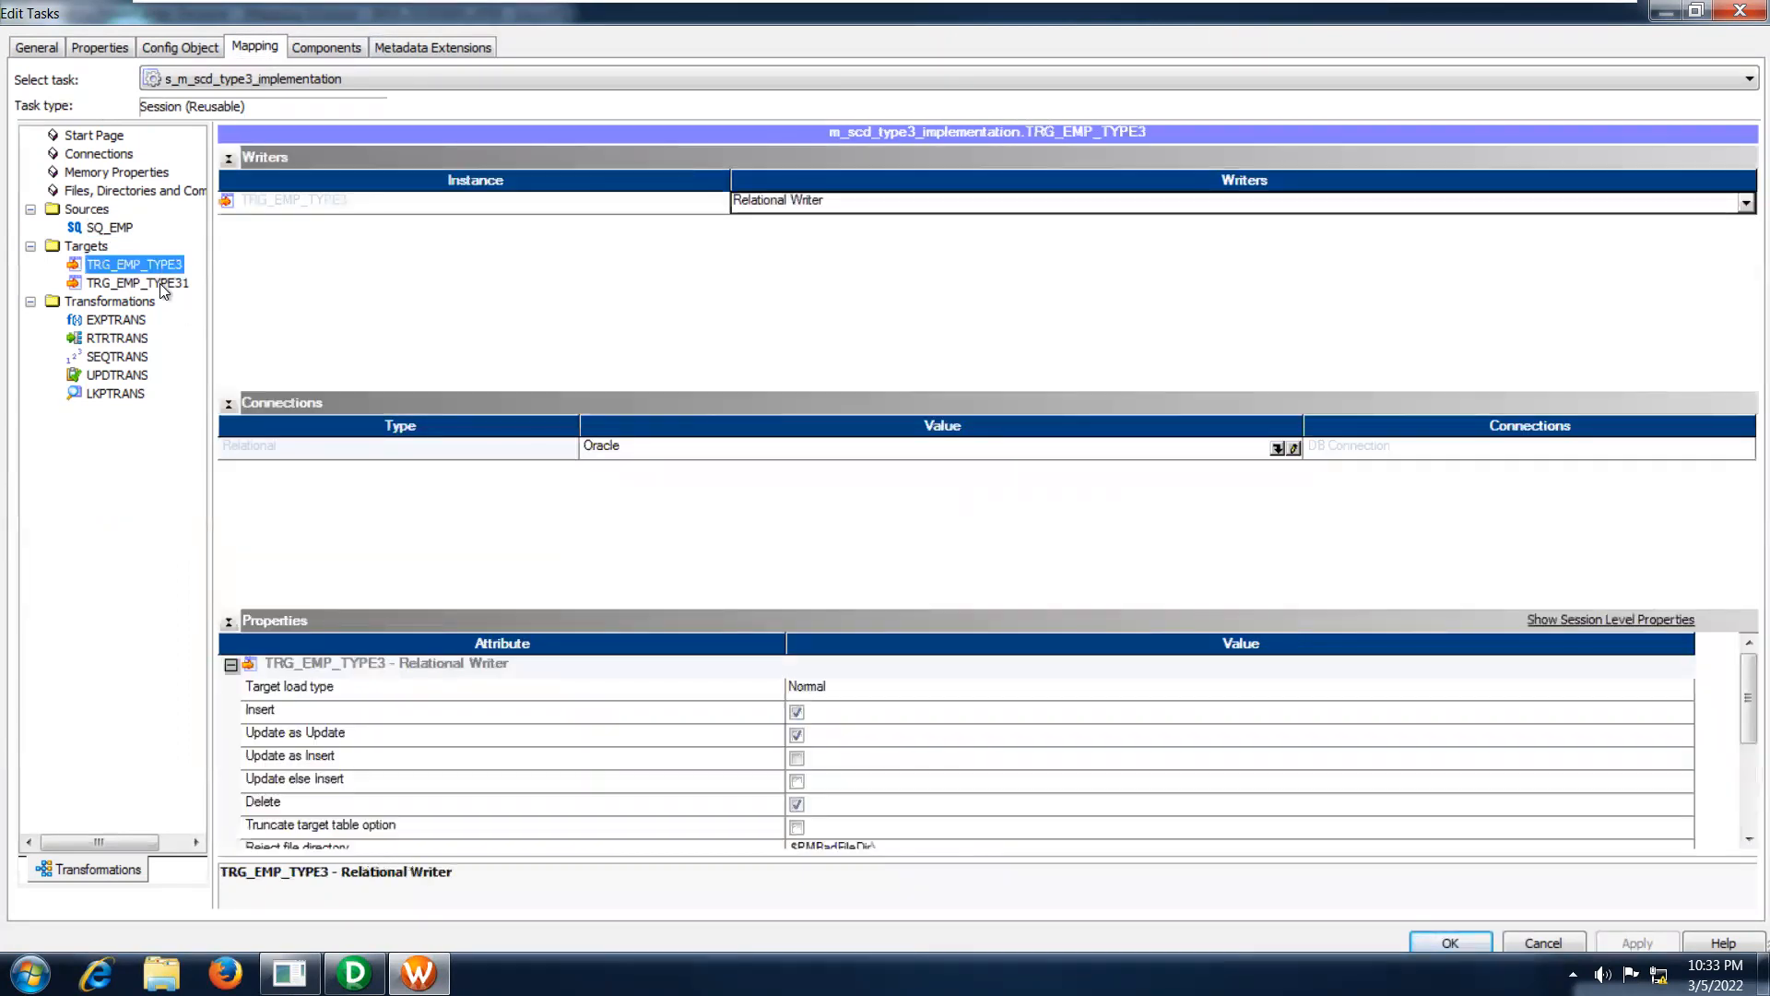
click(159, 284)
click(157, 265)
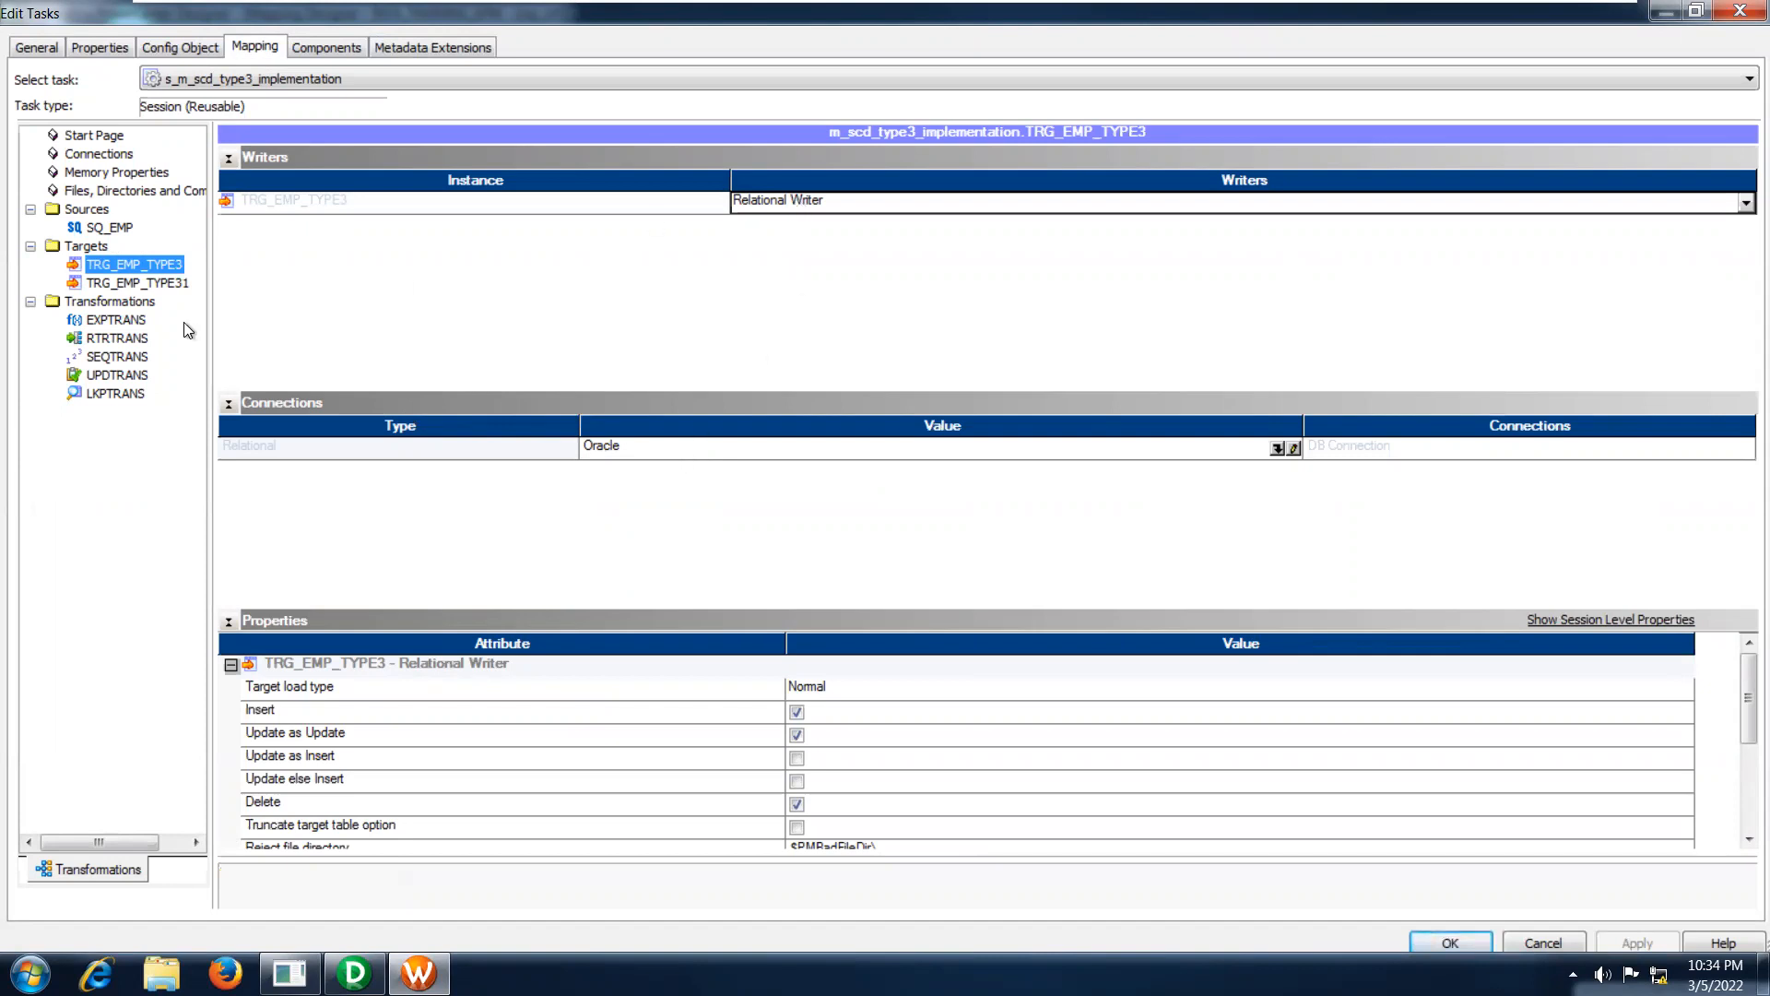
click(167, 283)
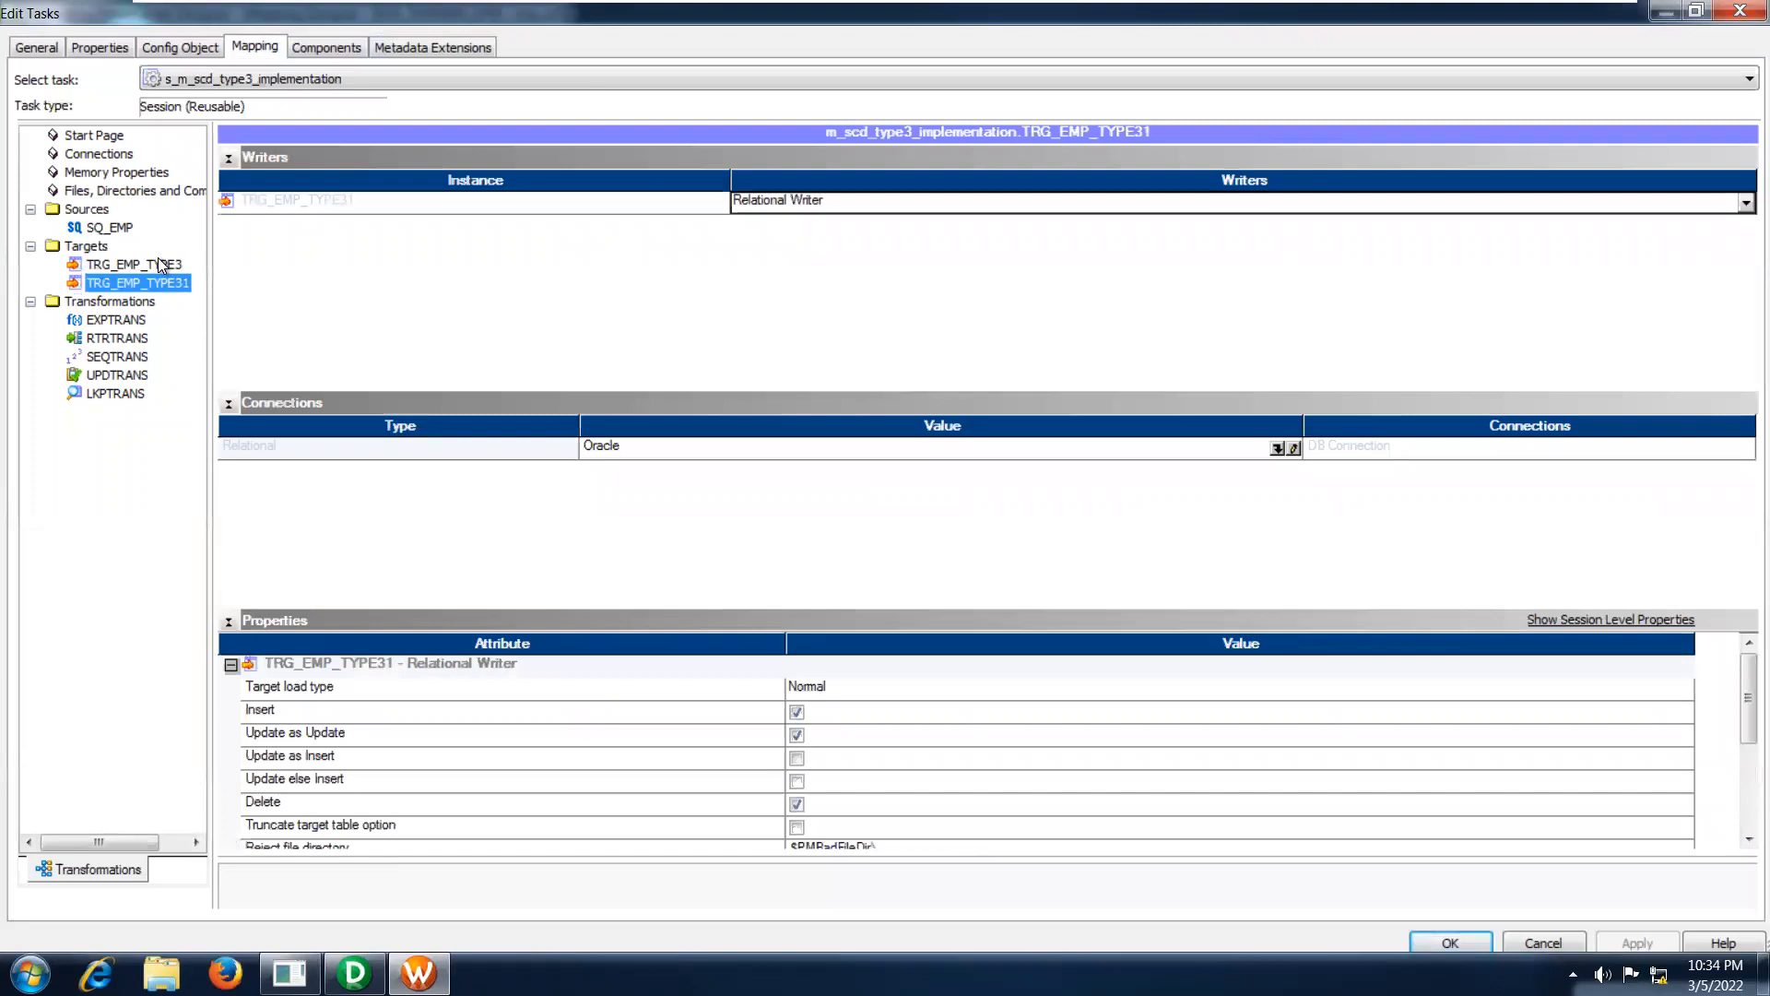
click(157, 261)
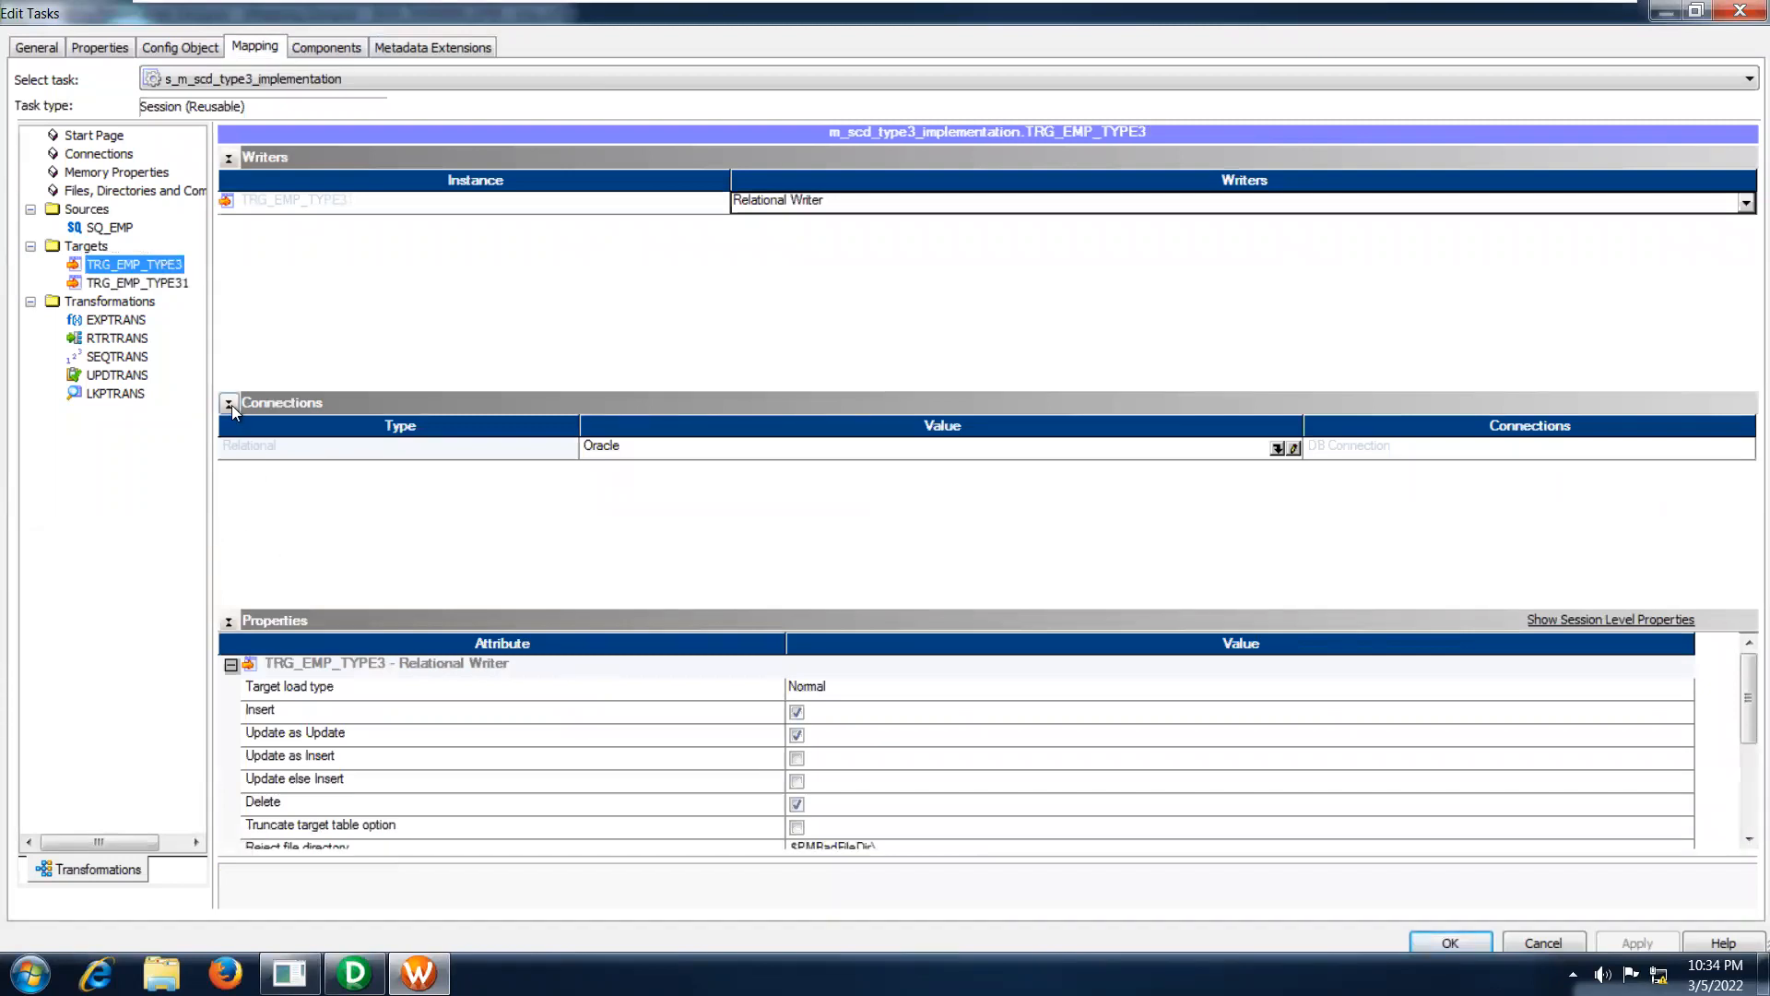
Collapse the Writers and Connections sections for TRG_EMP_TYPE3 and examine its Truncate target table option.
click(229, 404)
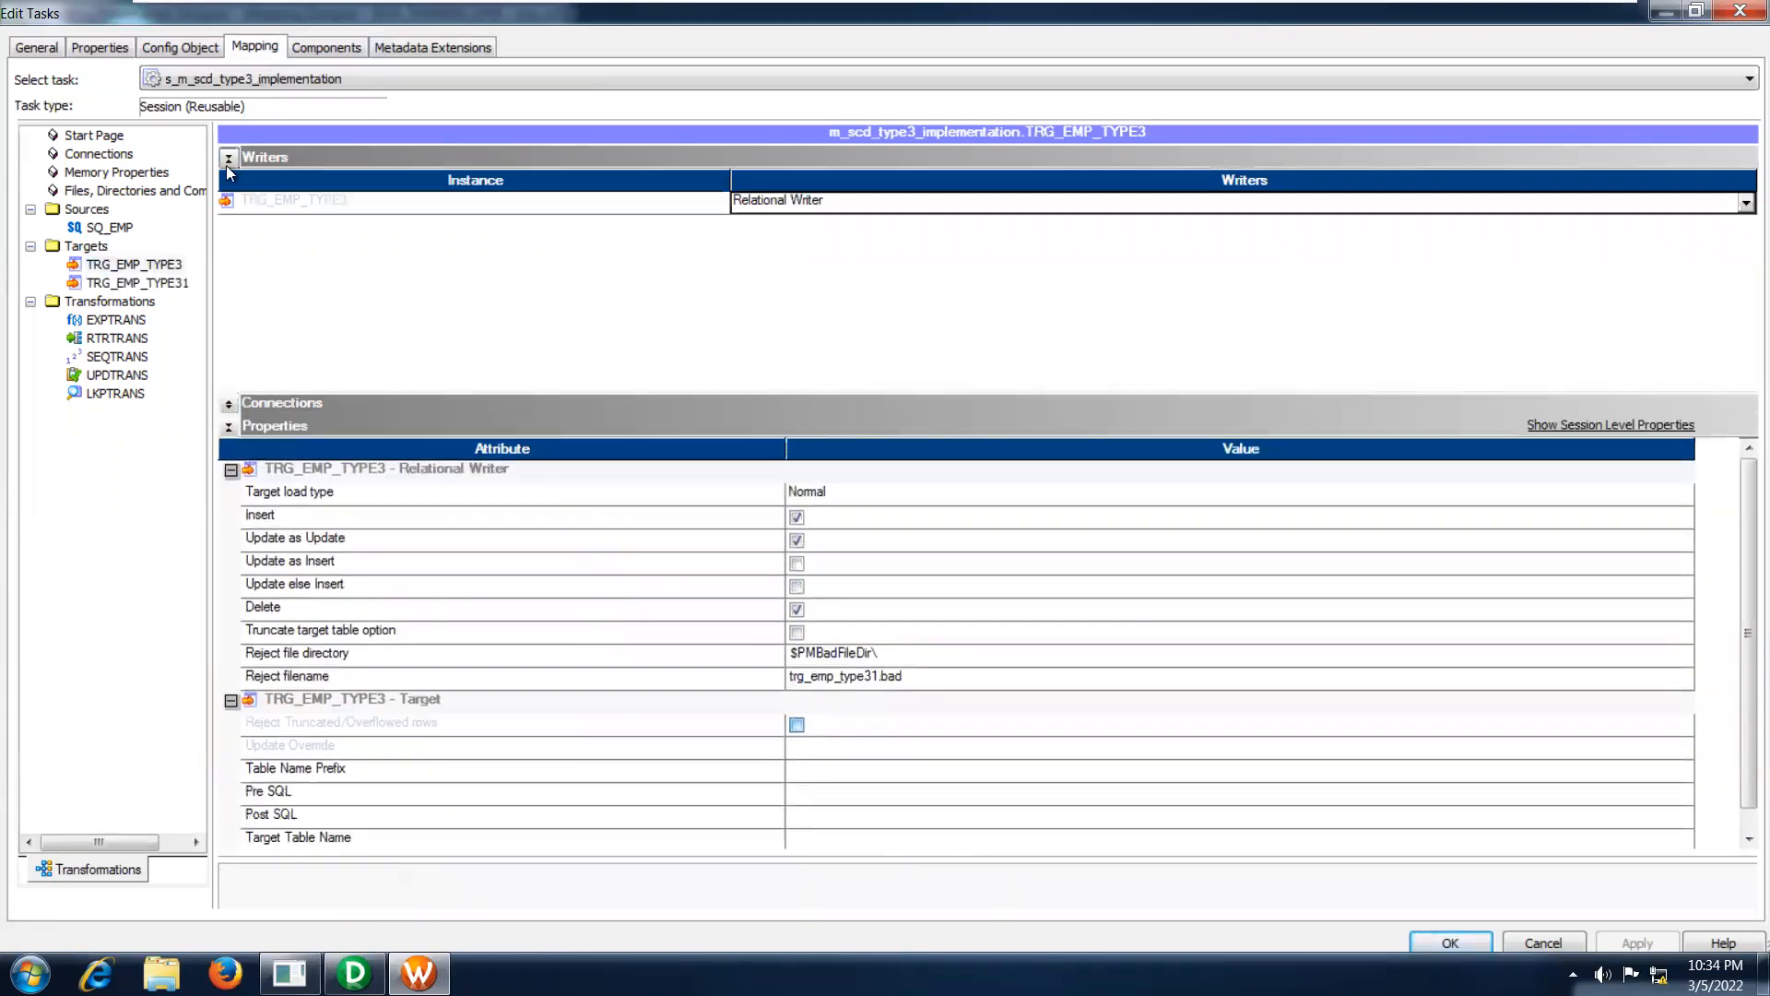
click(229, 160)
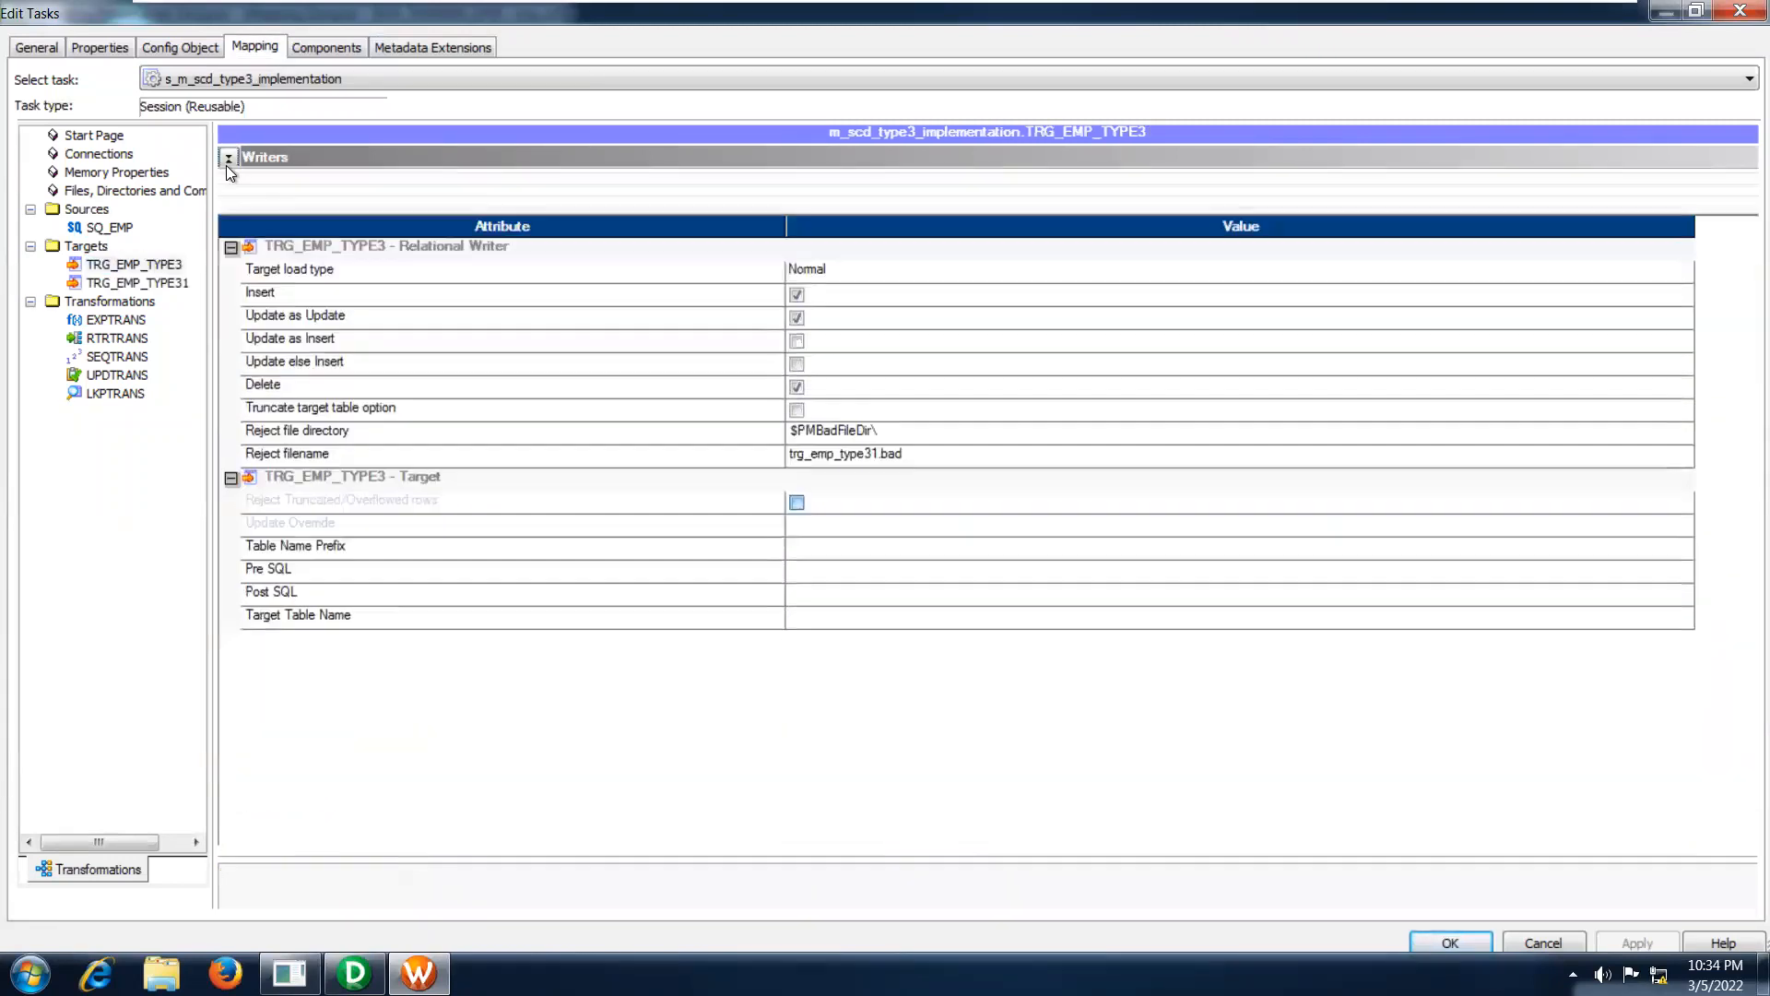
click(358, 414)
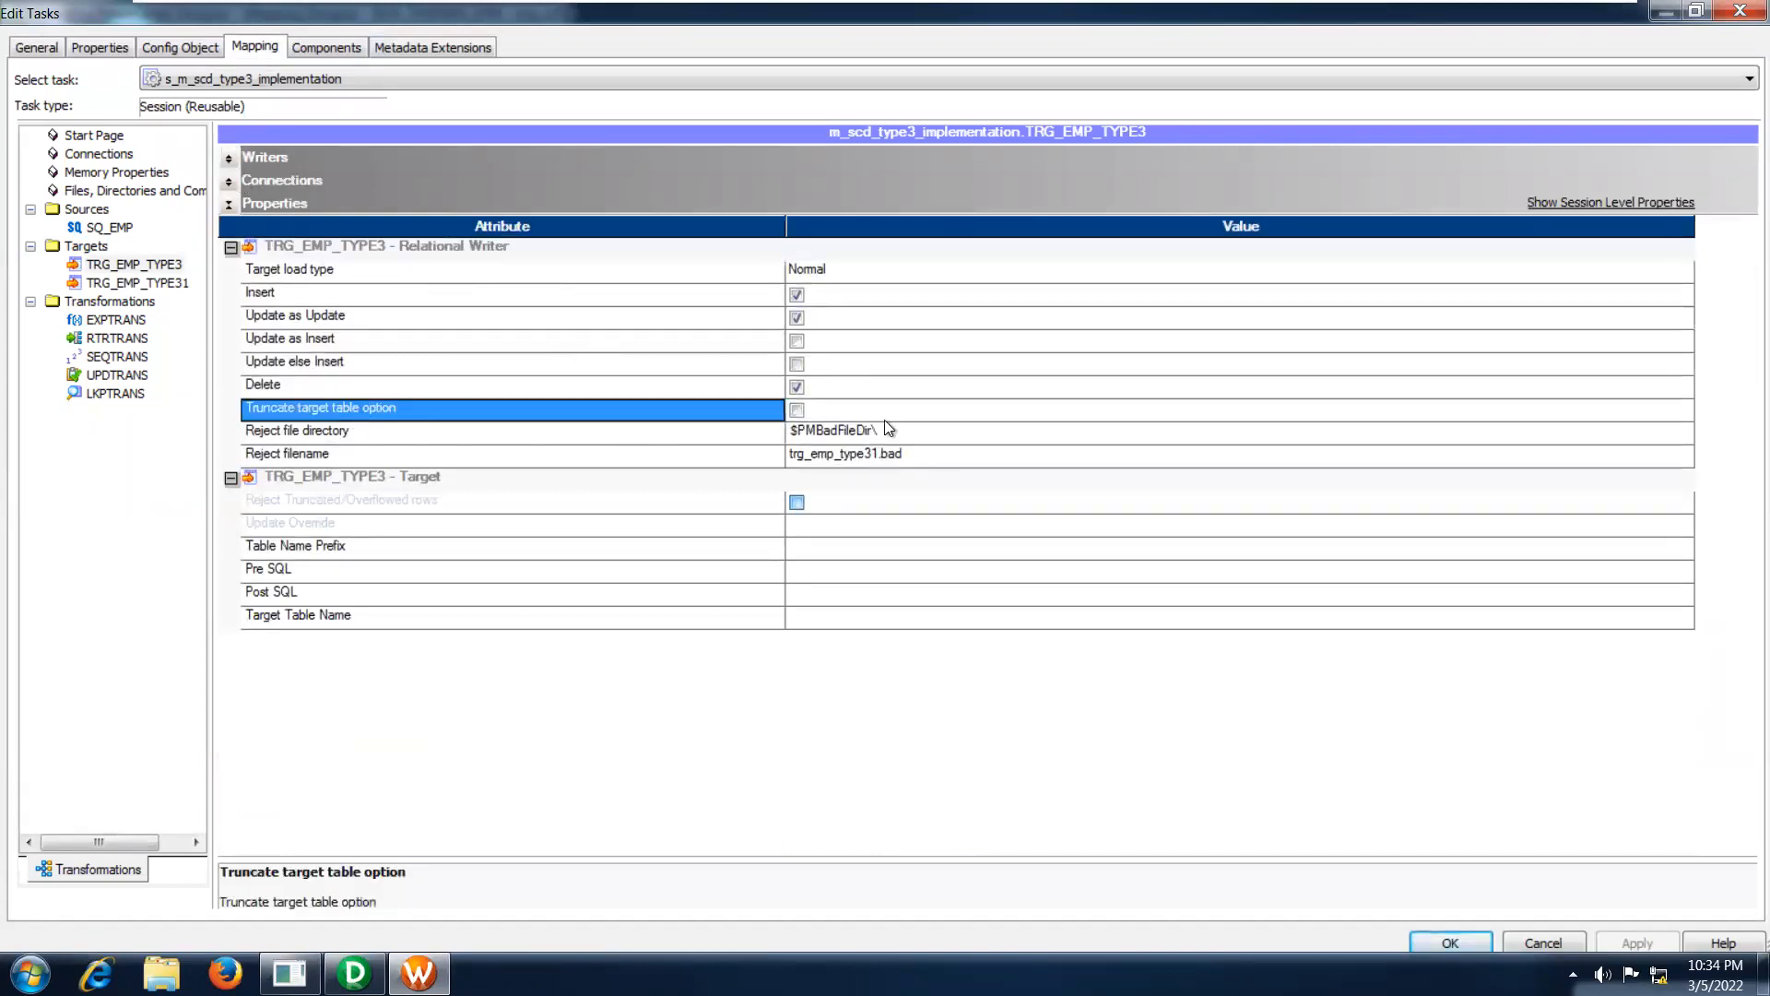
click(938, 414)
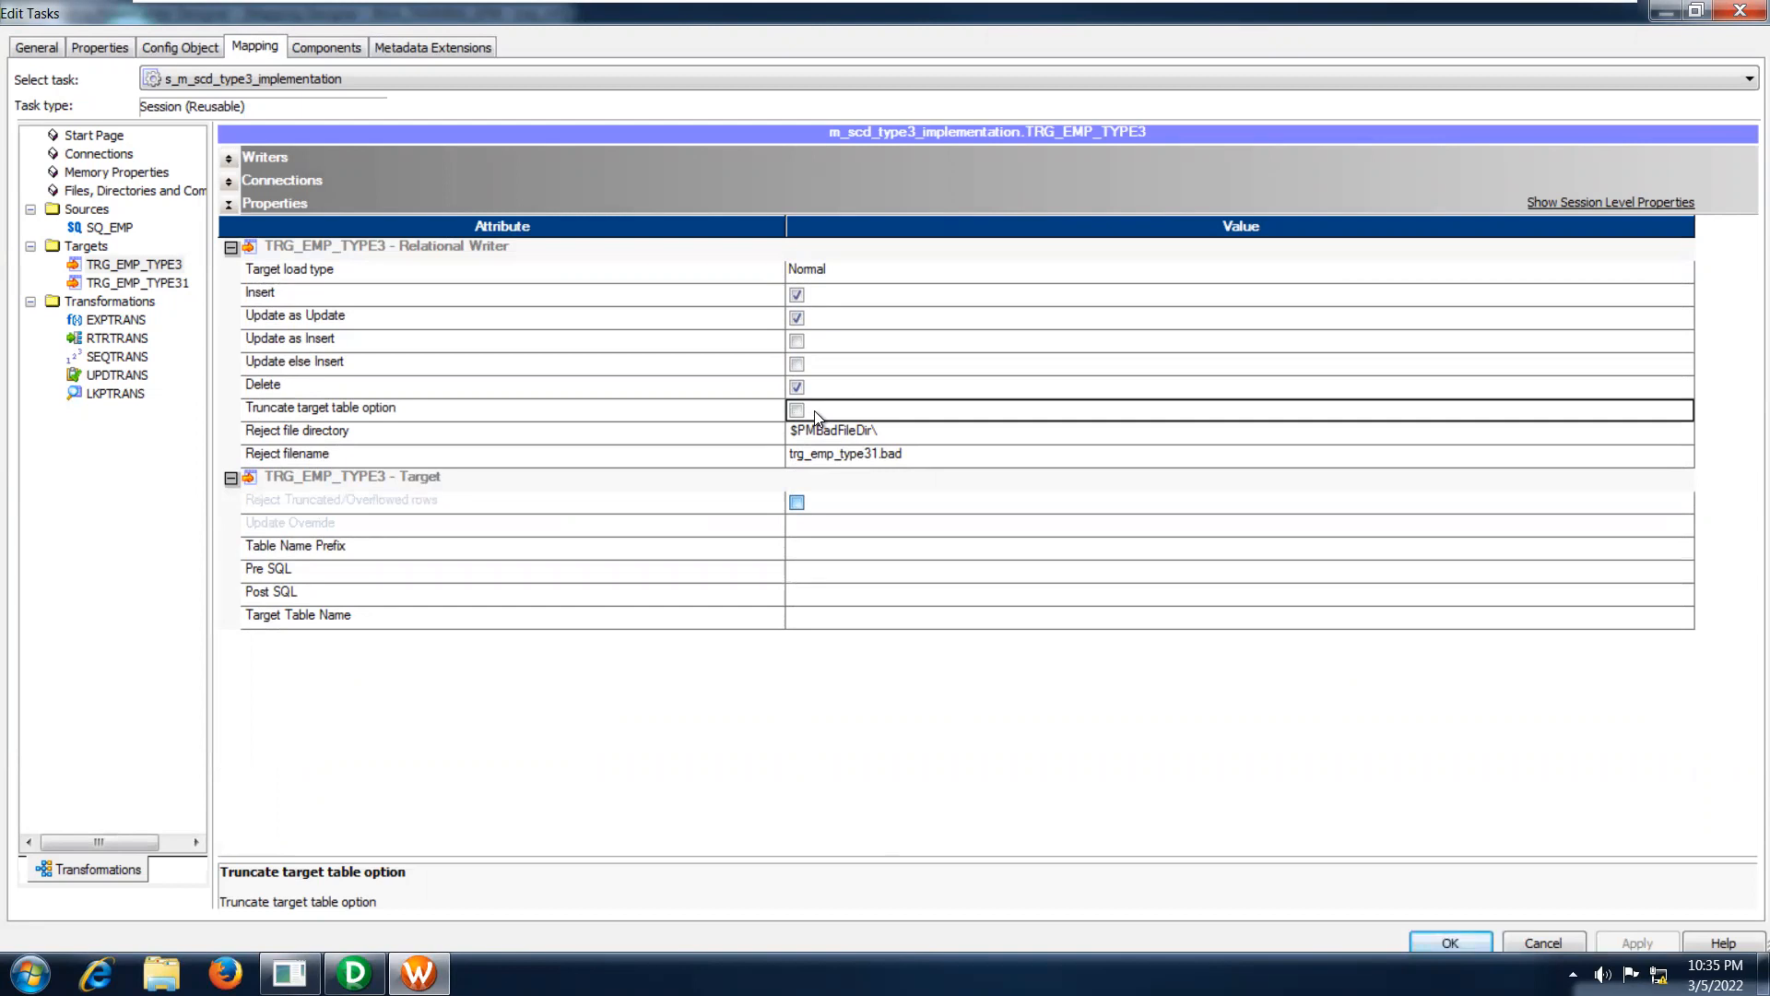
click(756, 409)
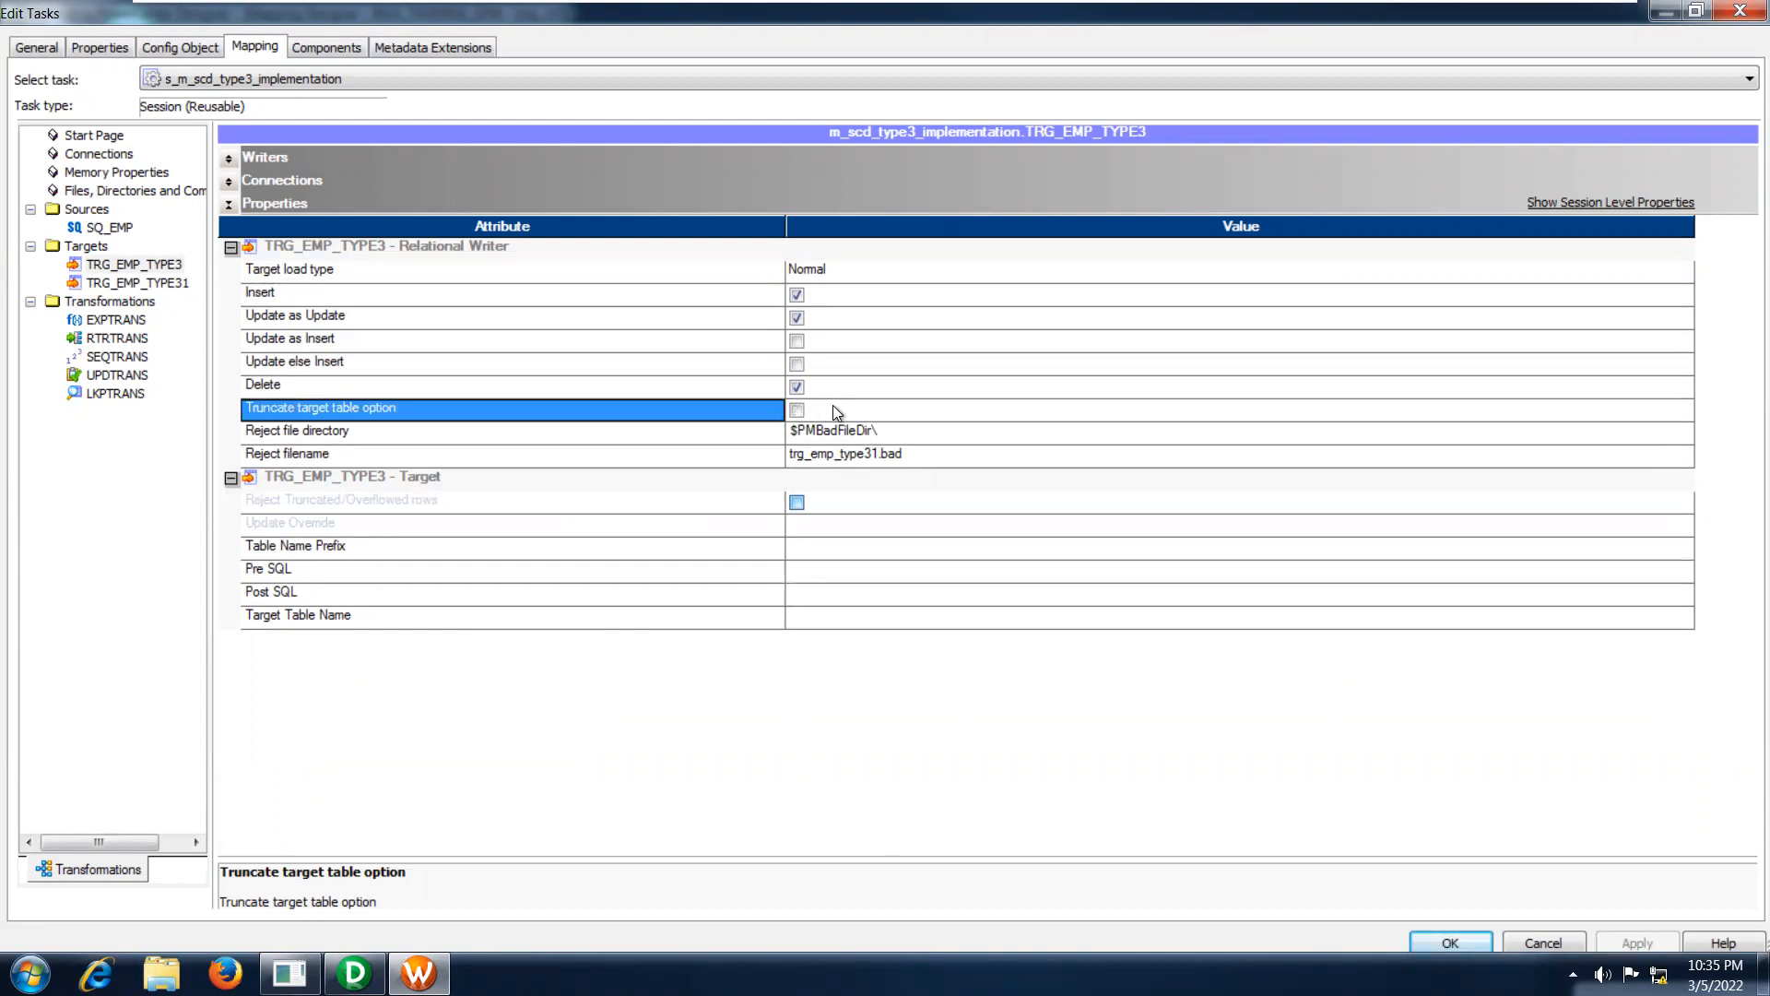
click(835, 411)
click(754, 407)
click(844, 411)
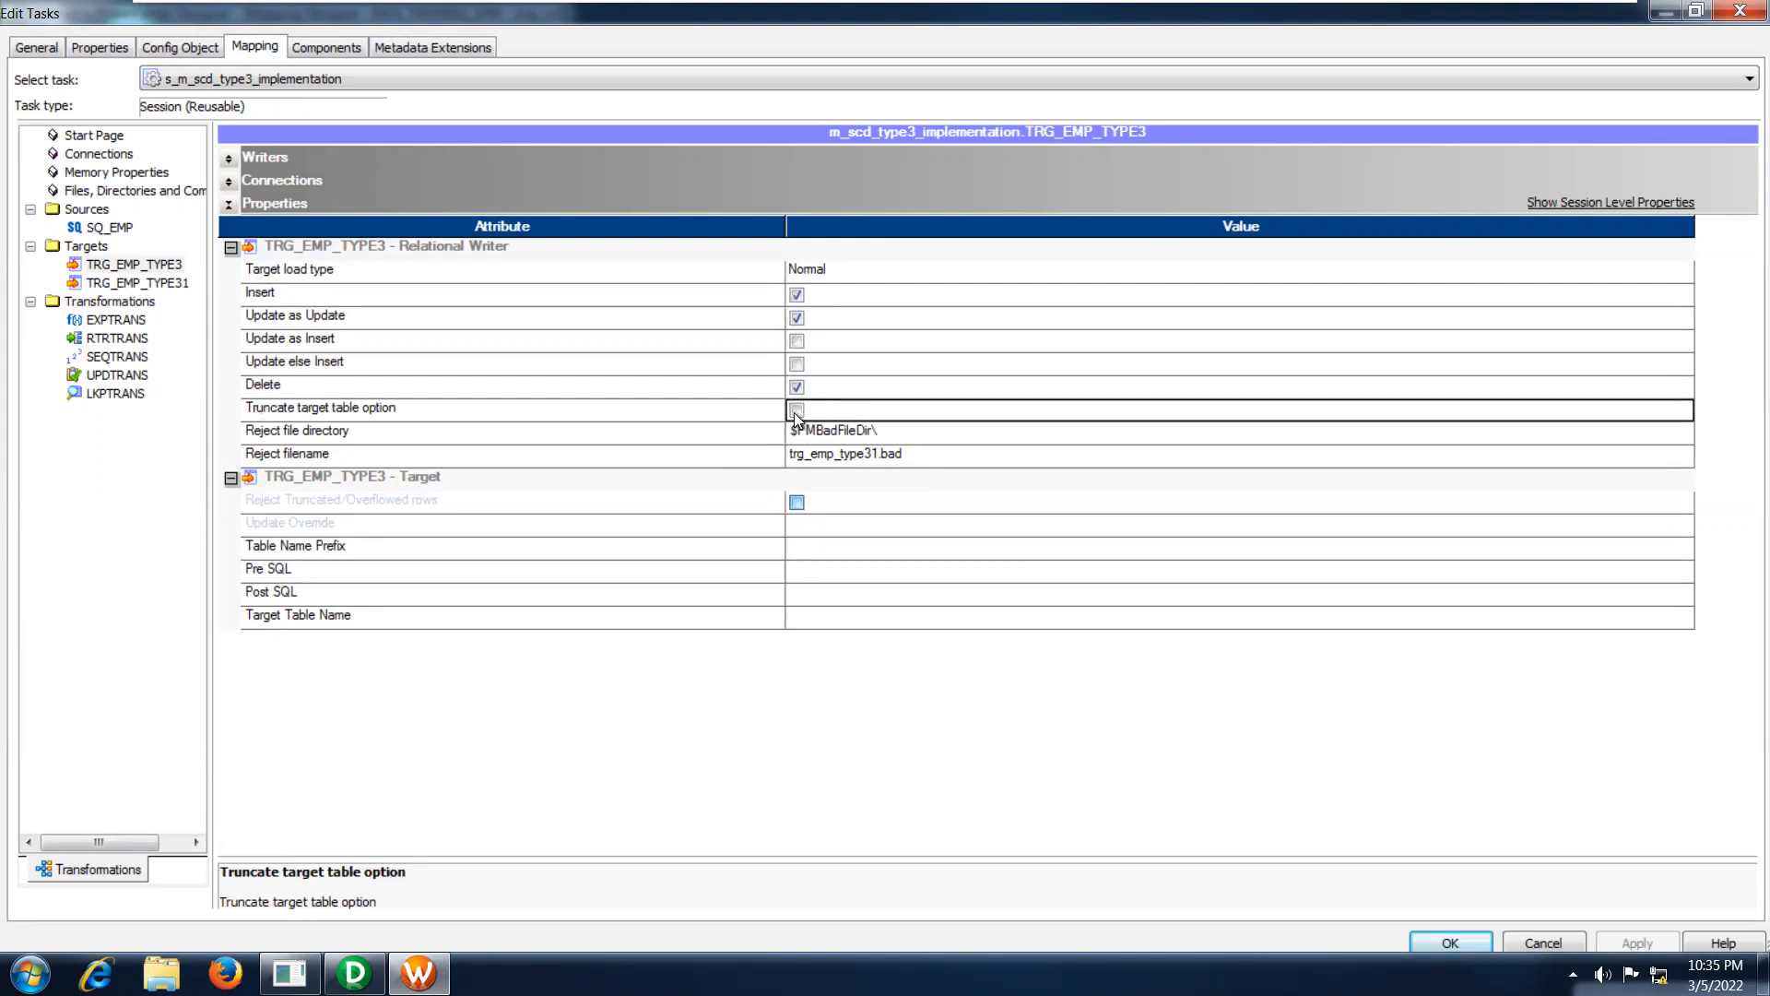
Compare the truncate option on TRG_EMP_TYPE31 and TRG_EMP_TYPE3, then check the LKPTRANS relational connection and close the session settings.
click(154, 282)
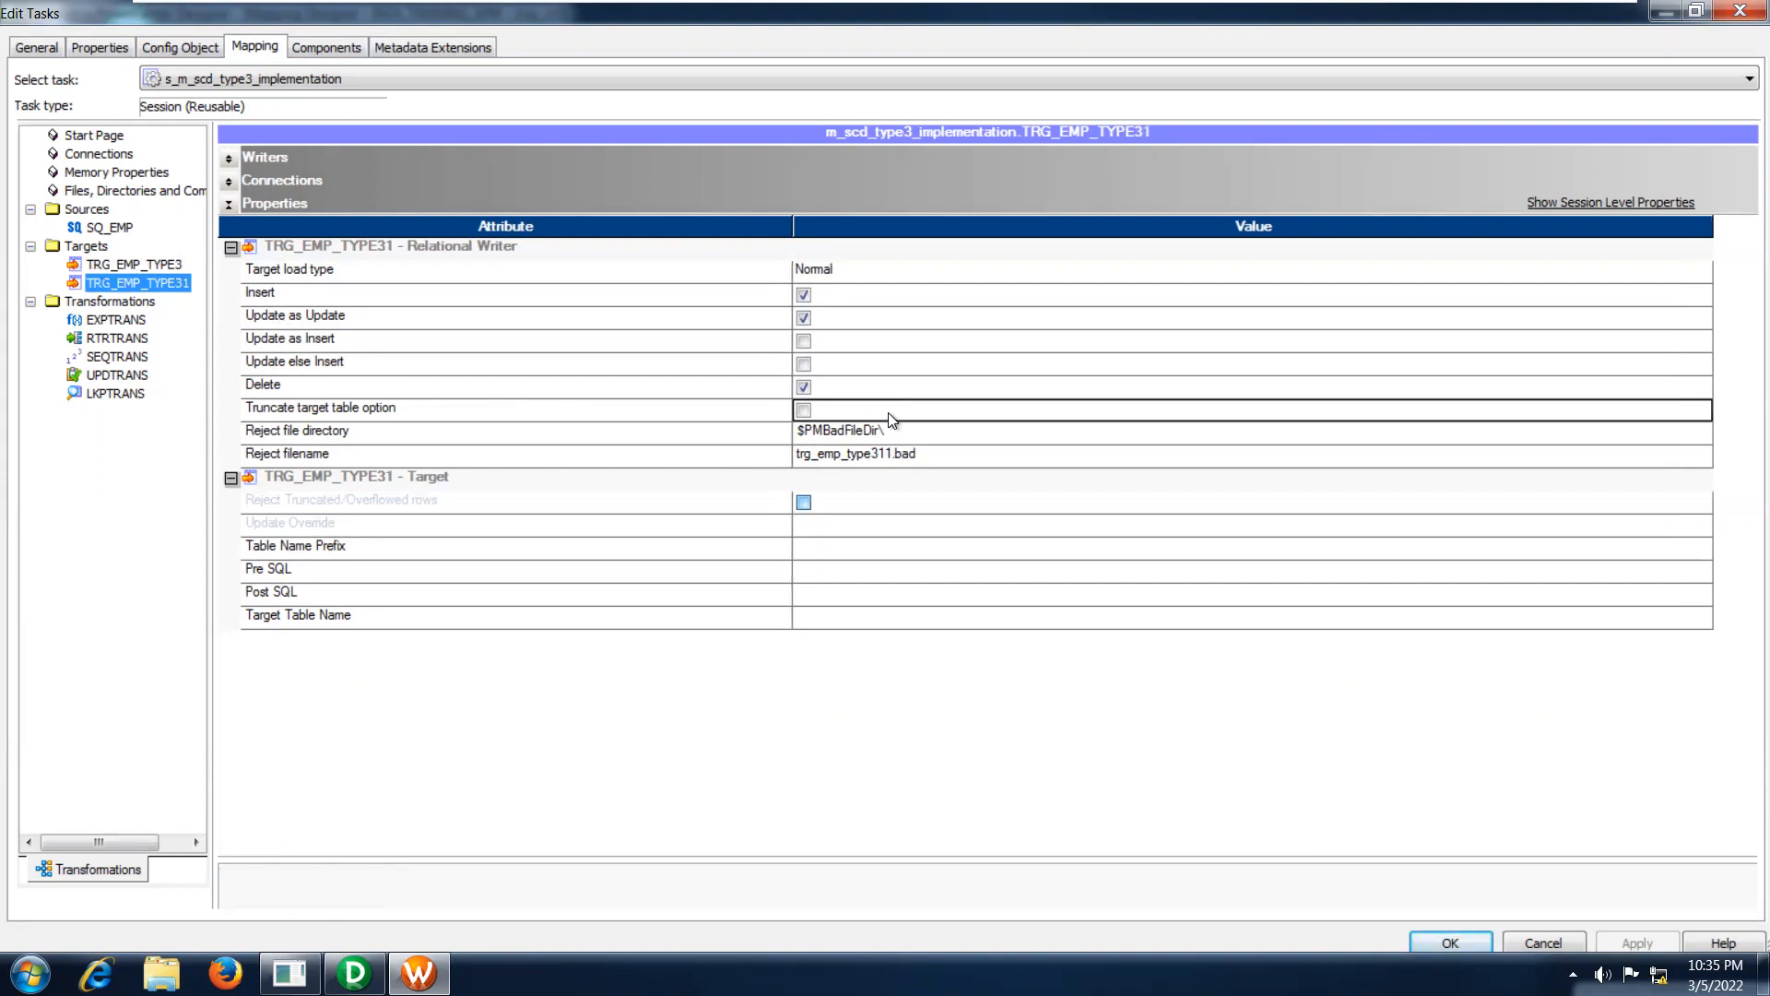
click(119, 261)
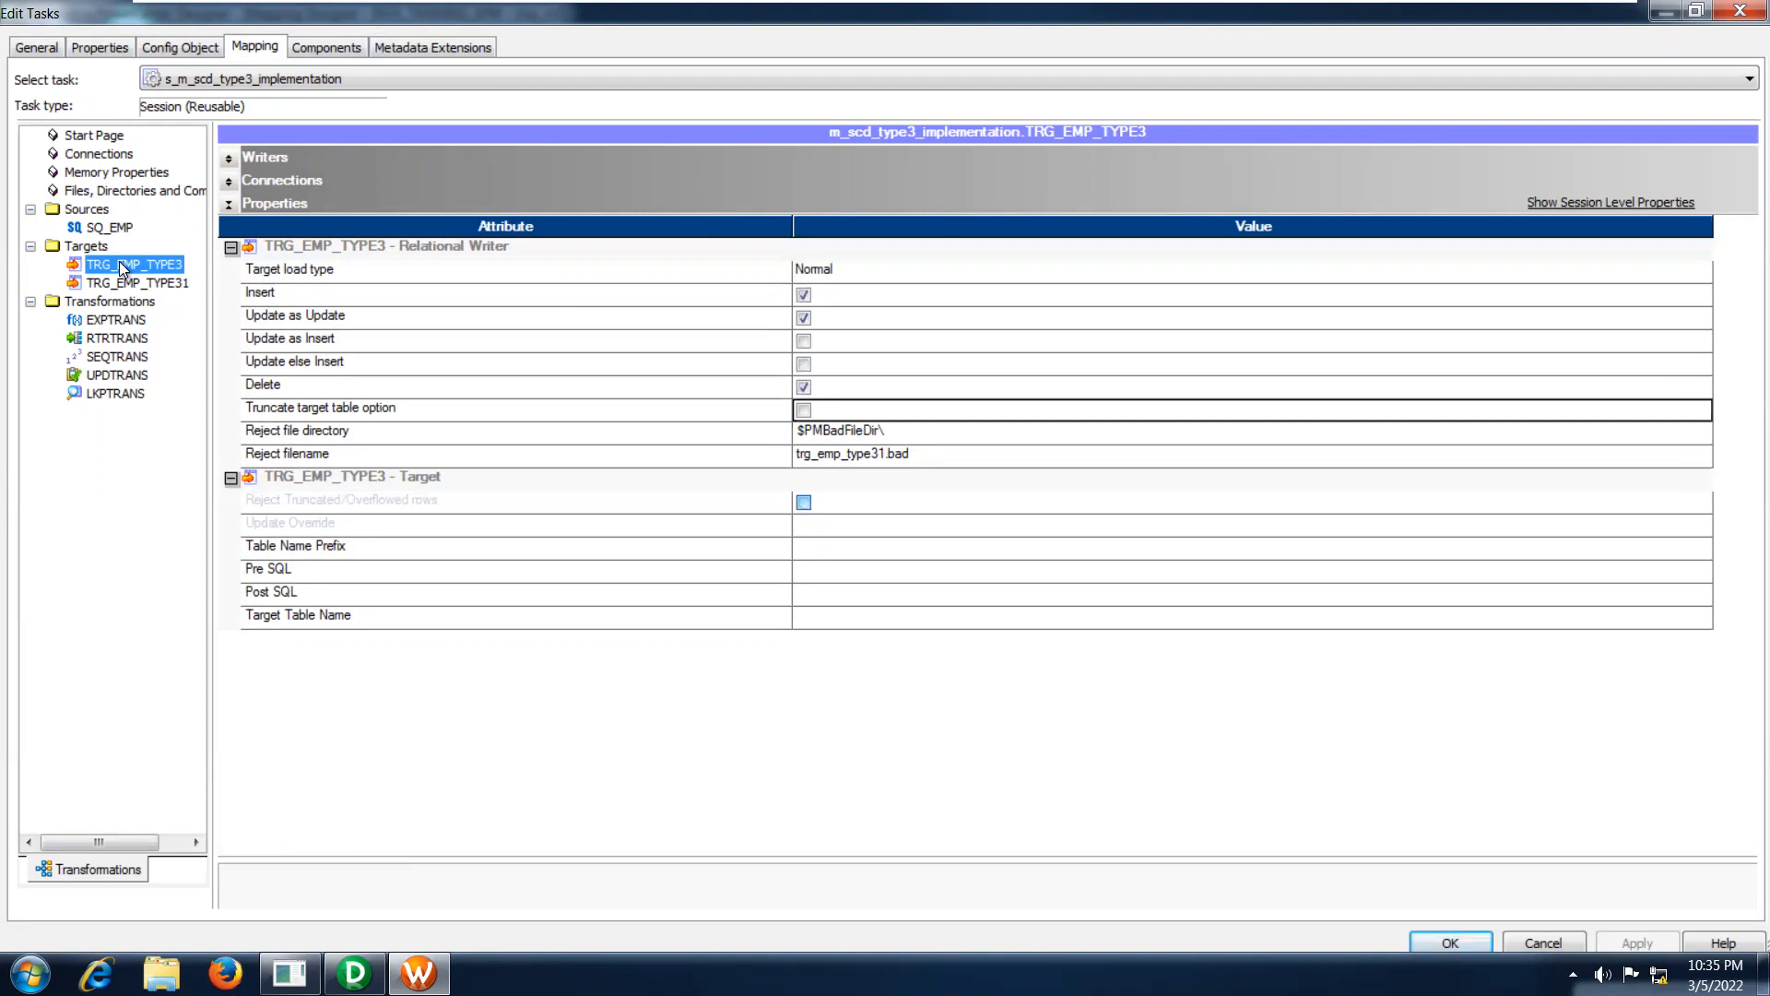
click(110, 395)
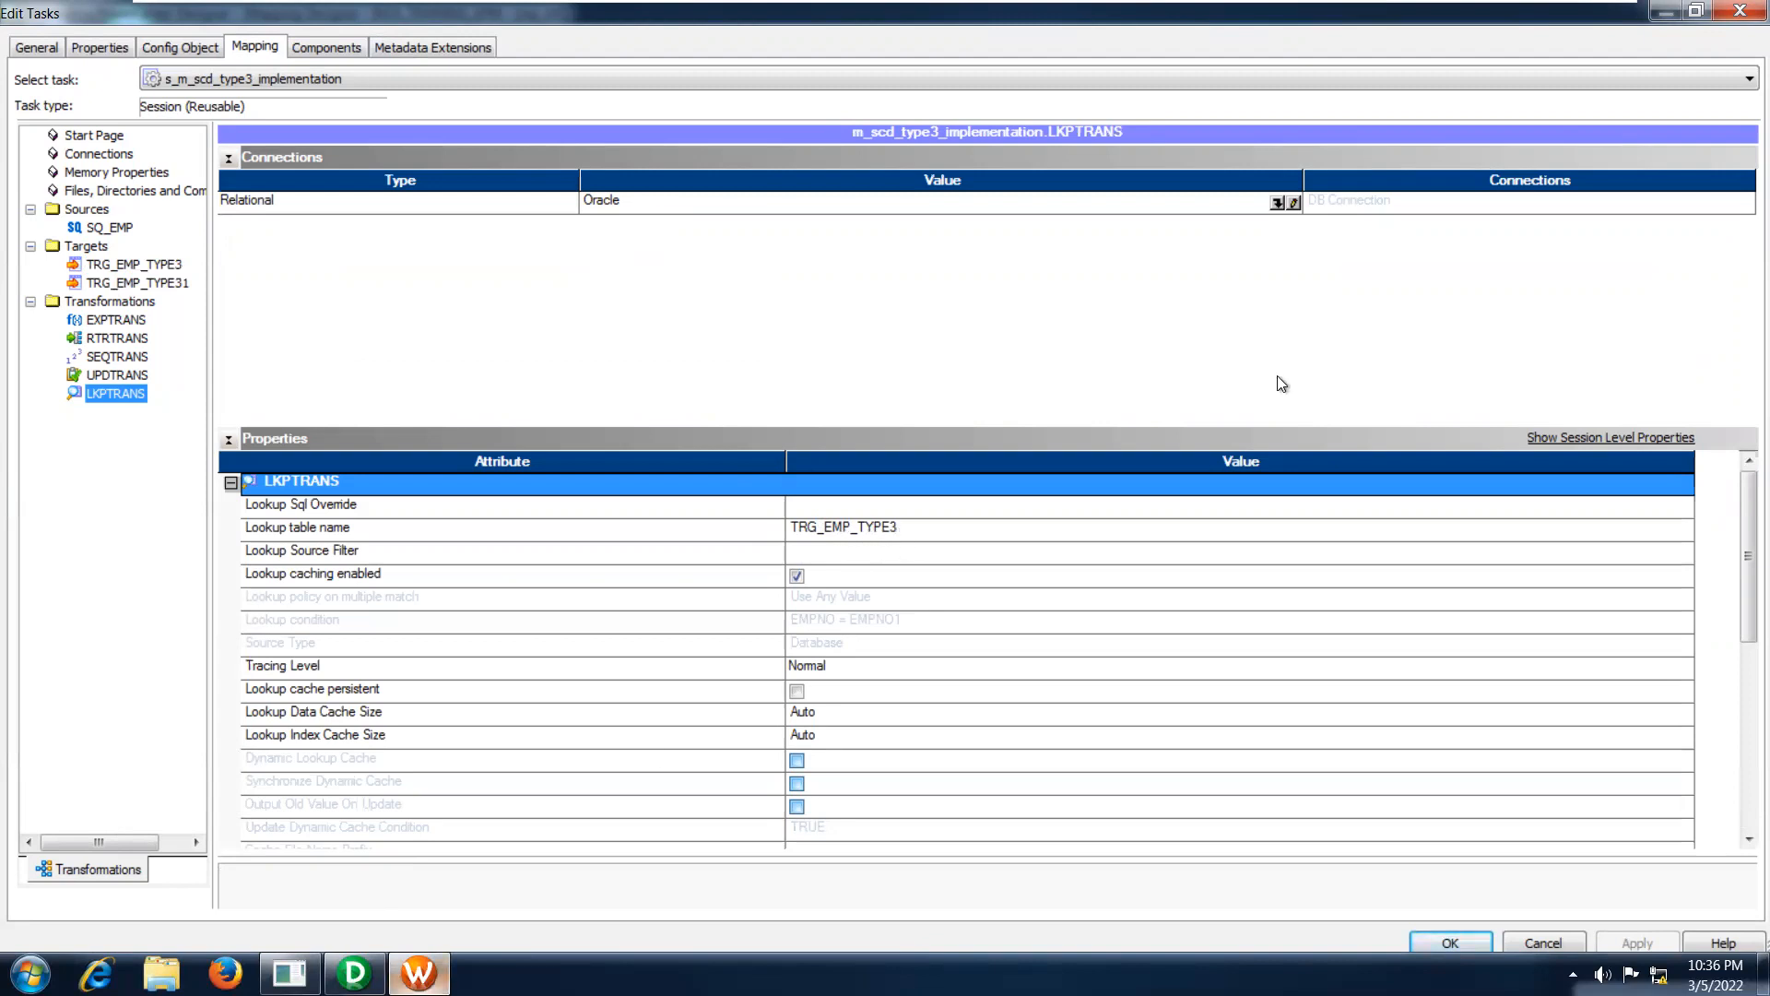
click(1720, 14)
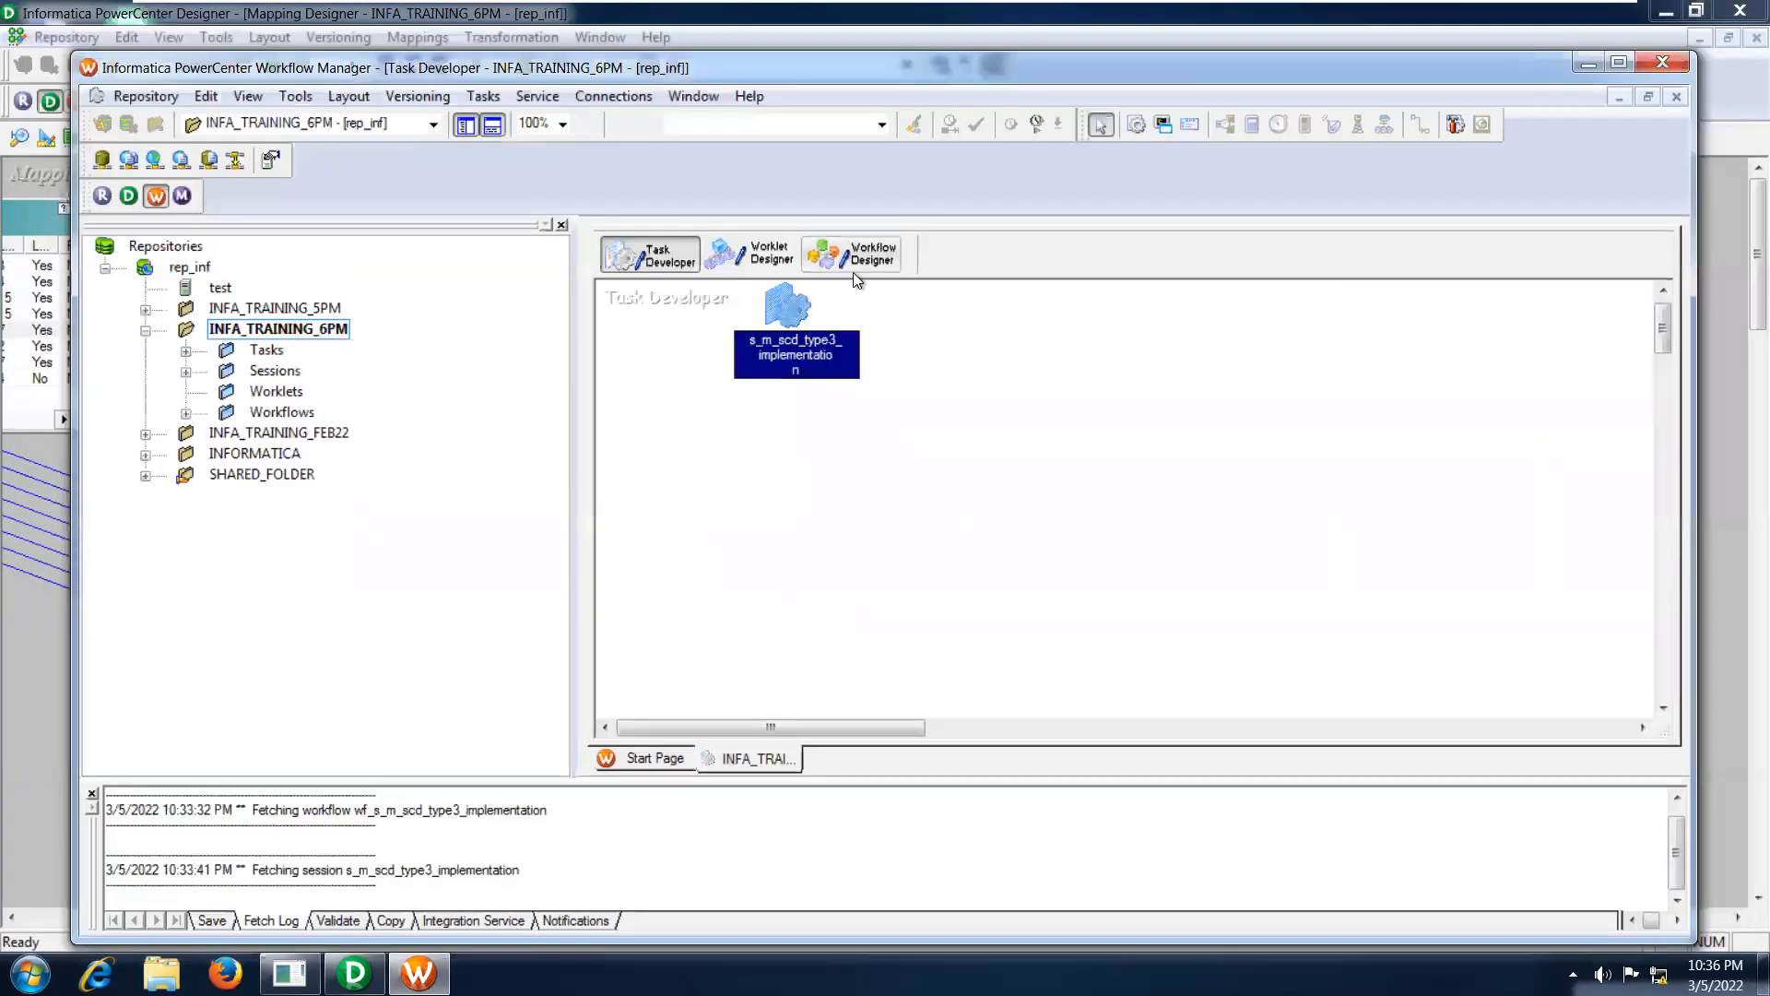
Show wf_s_m_scd_type3_implementation in the Workflow Designer and locate its session s_m_scd_type3_implementation among the INFA_TRAINING_6PM sessions.
click(854, 267)
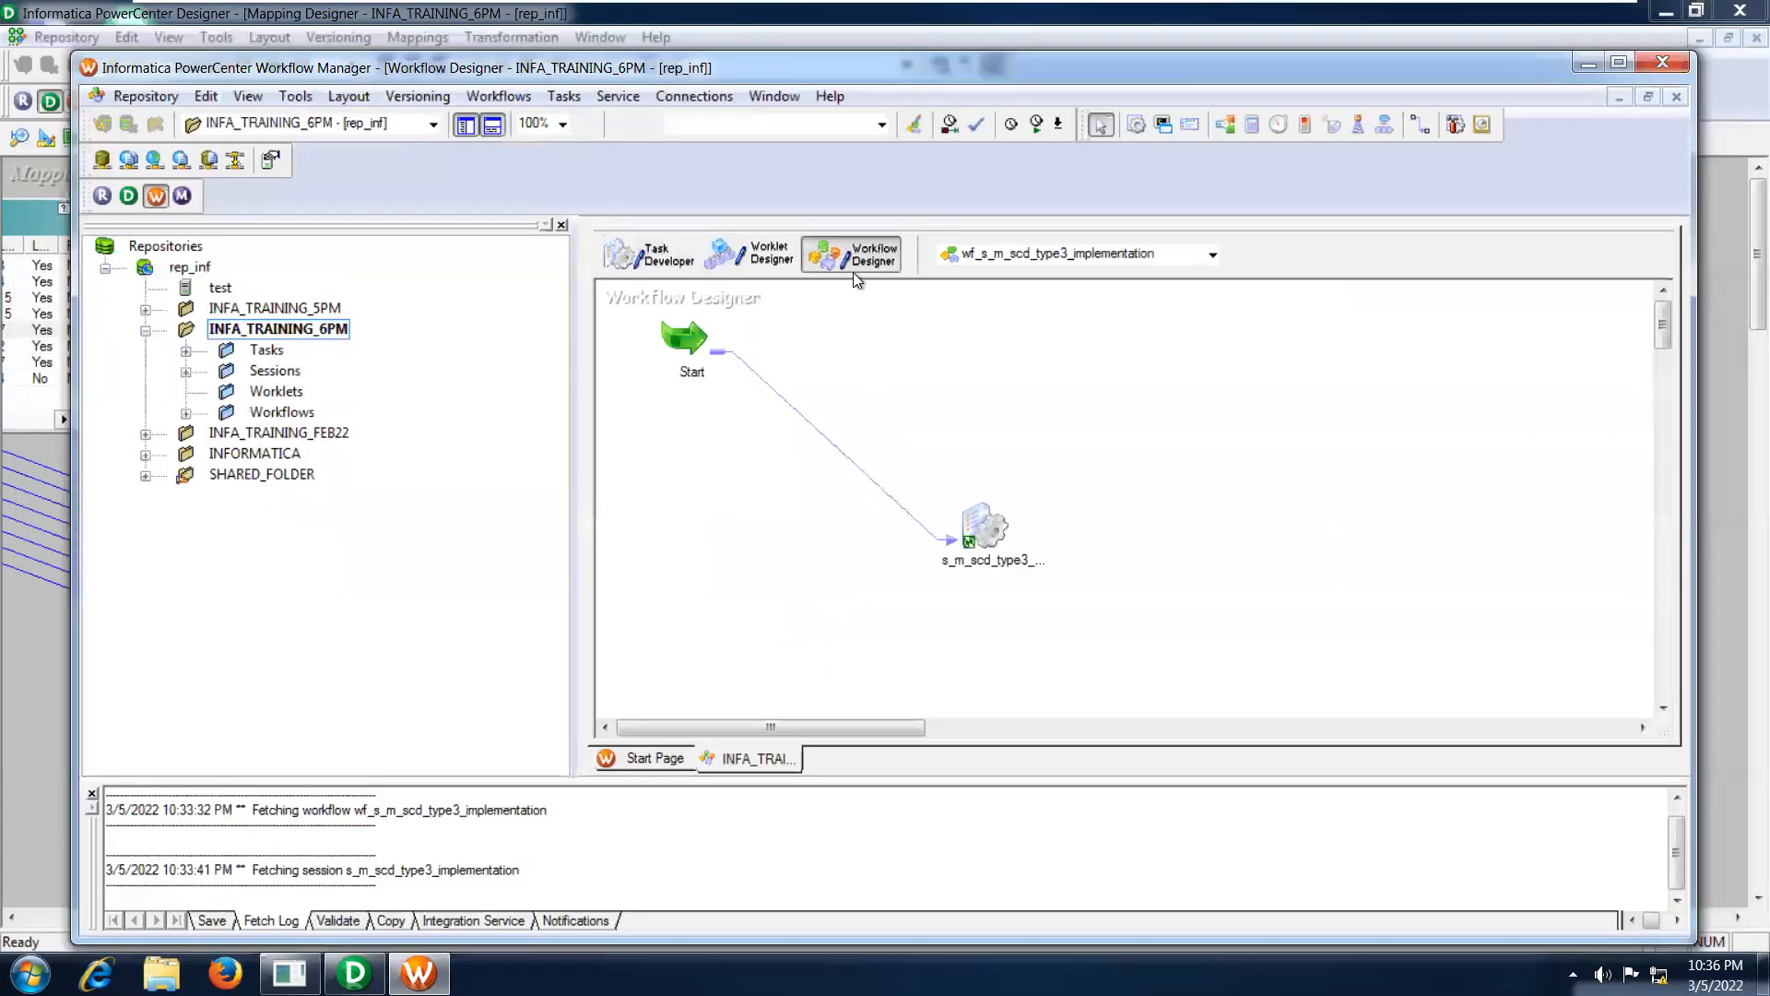
click(986, 546)
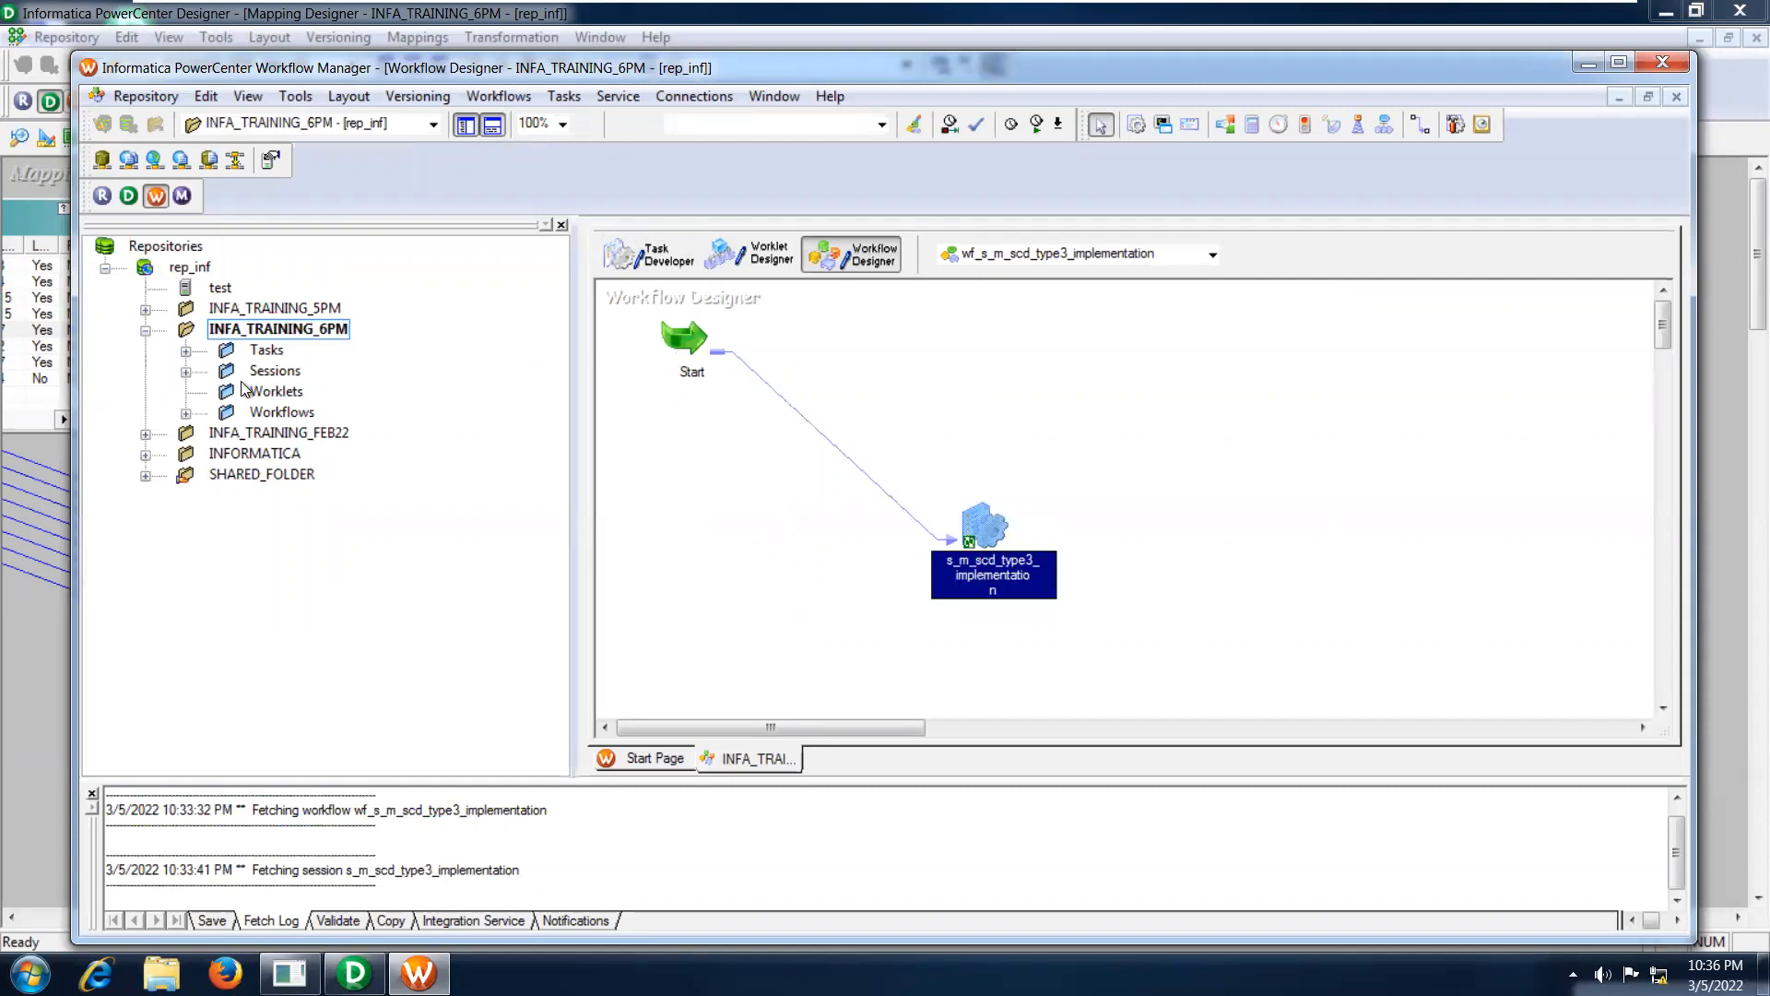
click(187, 373)
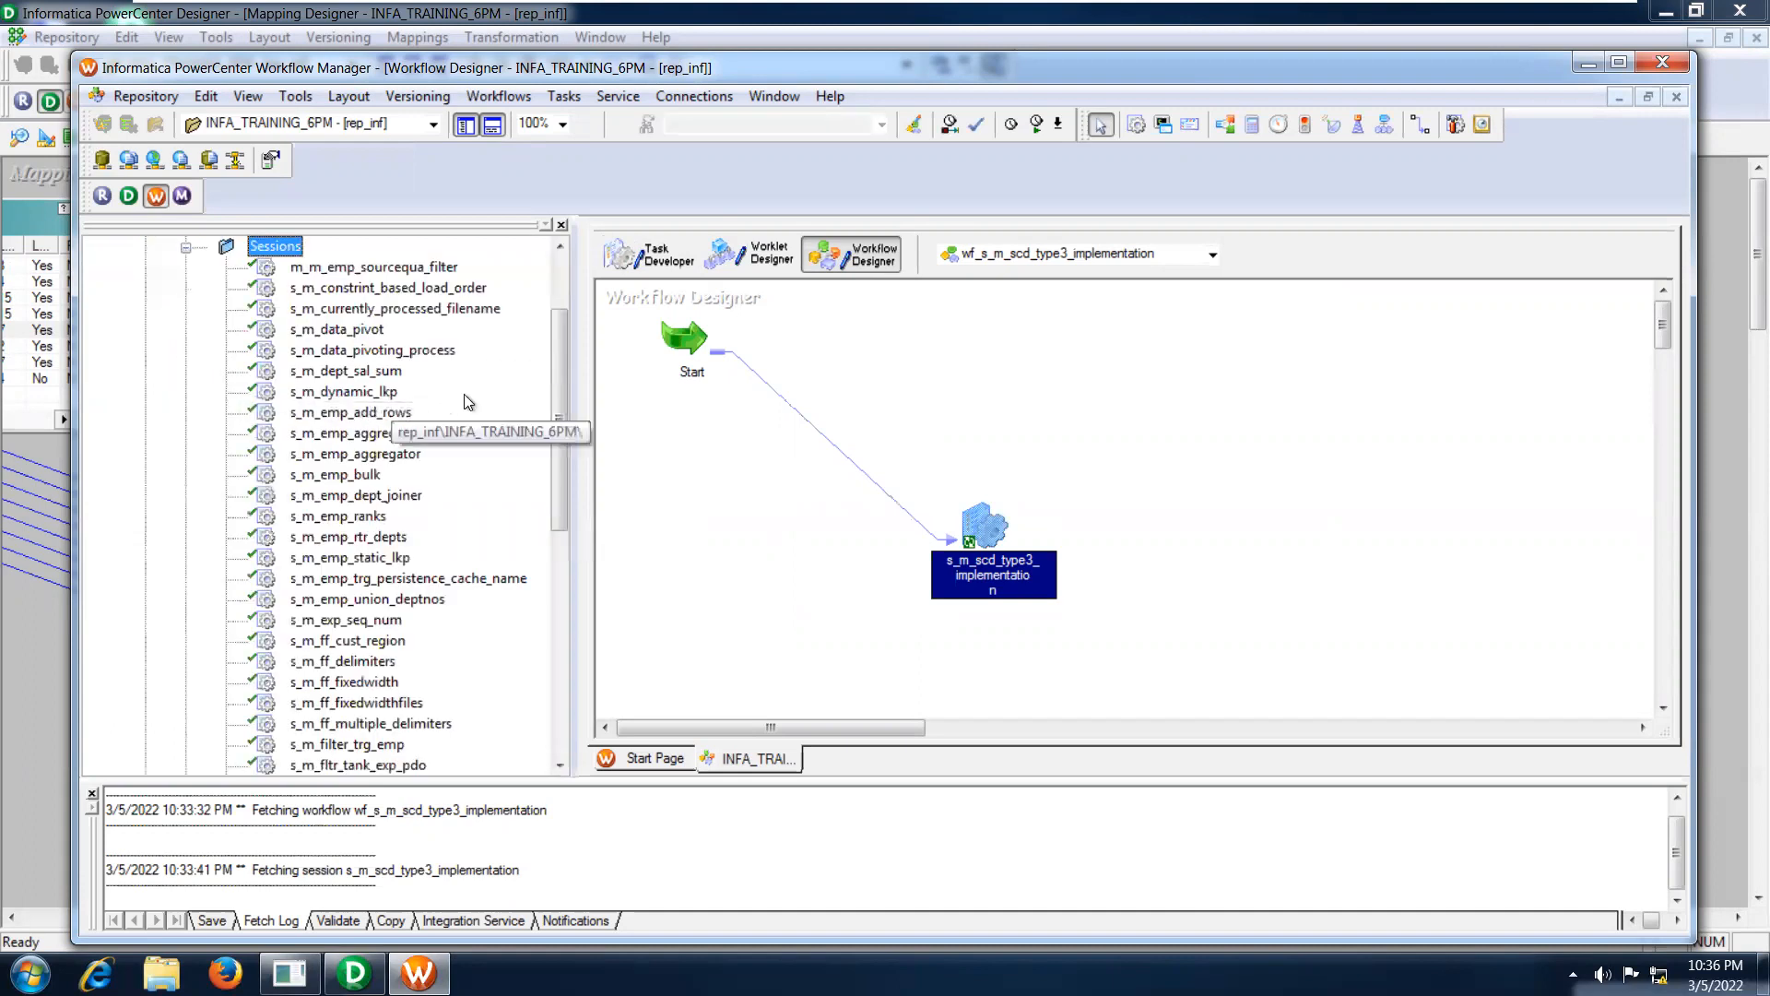
drag(557, 350, 555, 553)
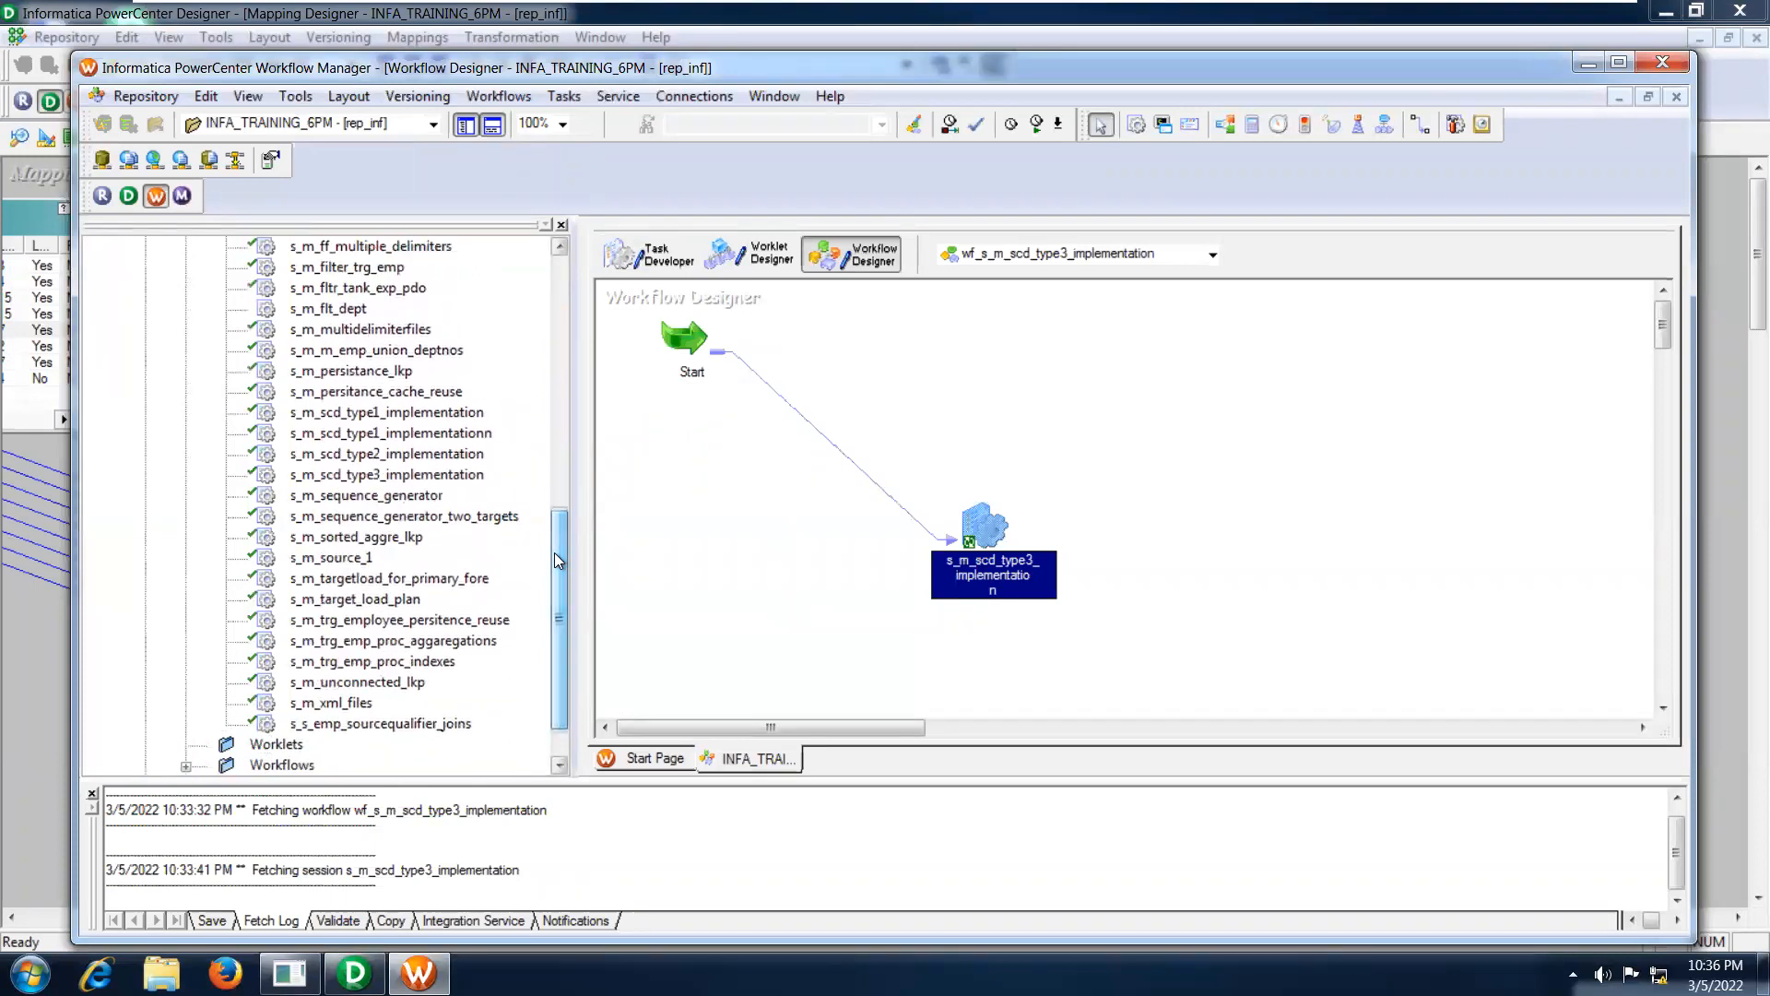
click(415, 476)
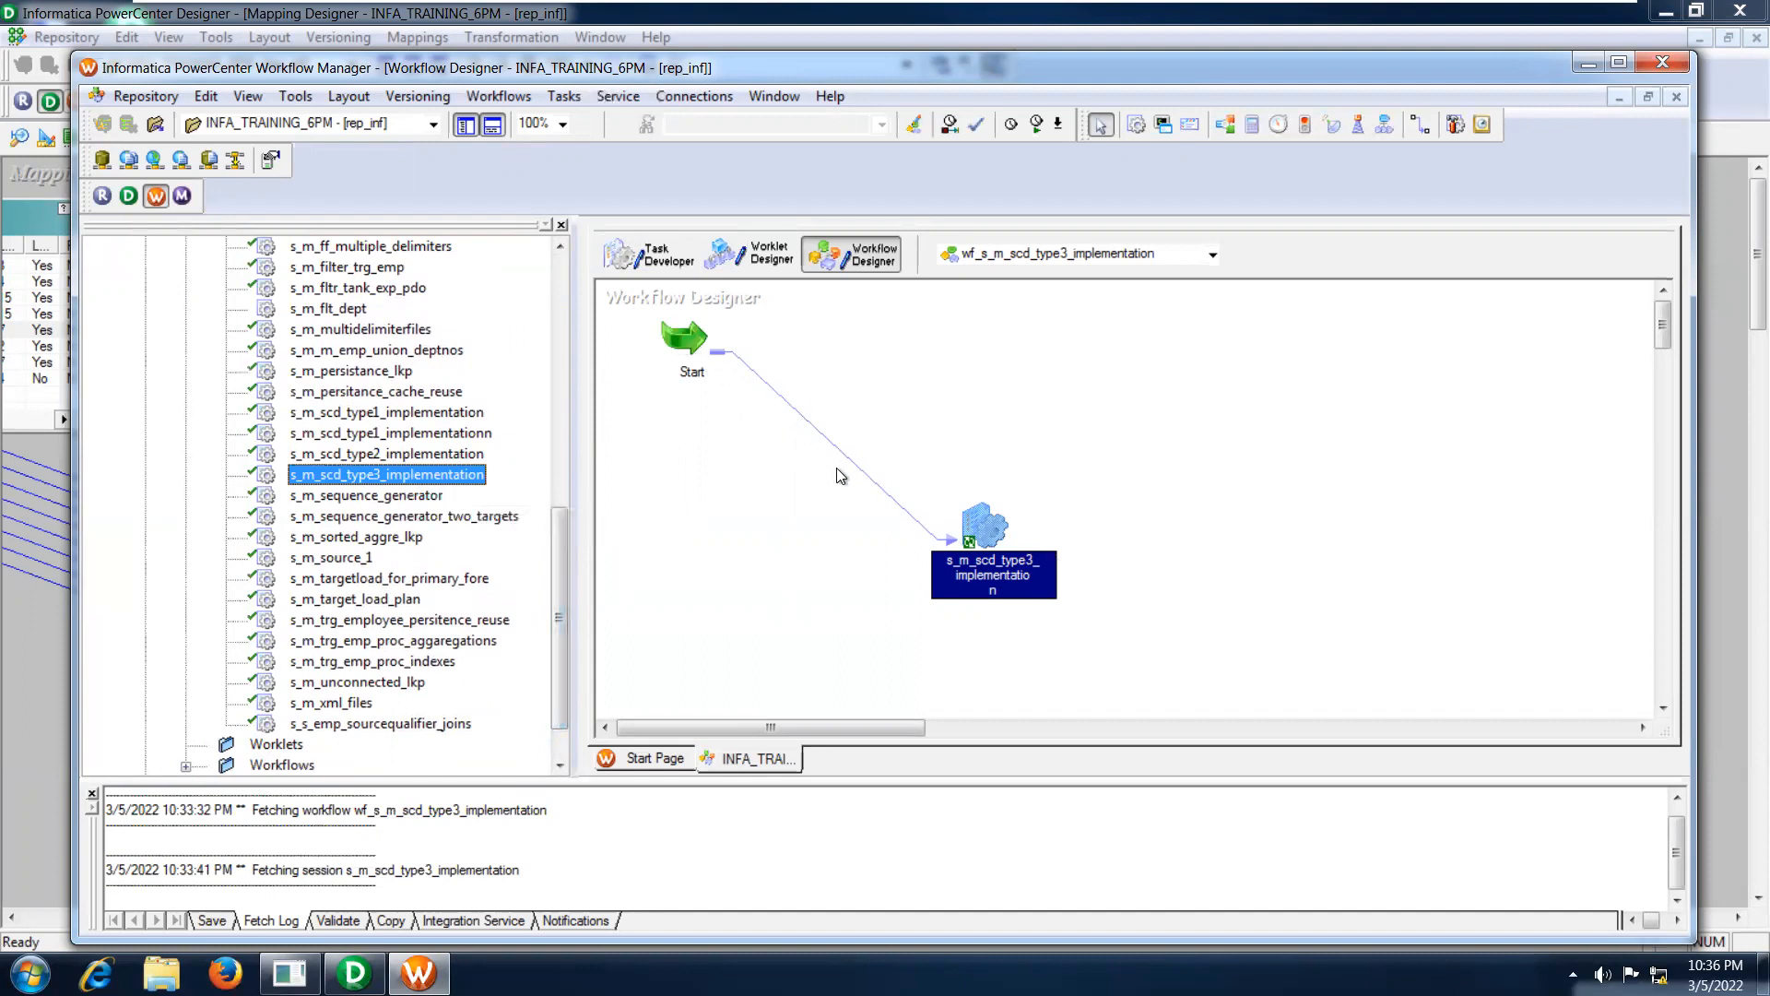
Start the workflow wf_s_m_scd_type3_implementation and select its session s_m_scd_type3_implementation in Workflow Monitor.
click(1416, 133)
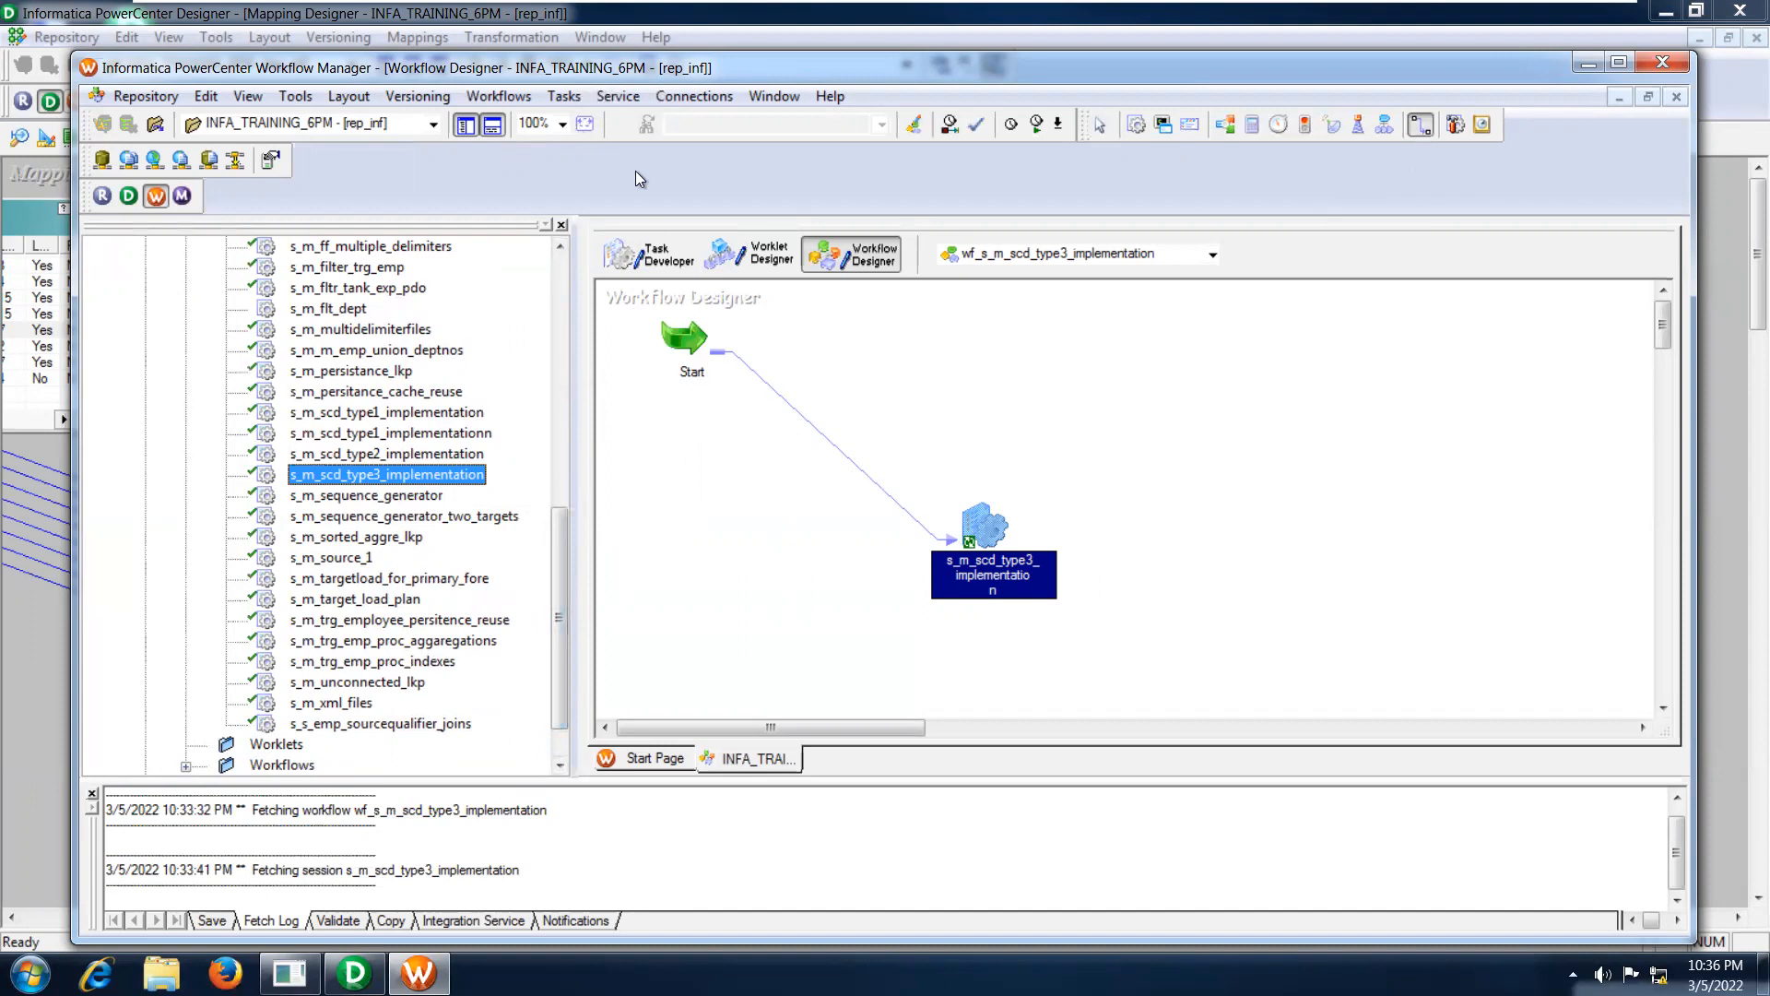
click(517, 99)
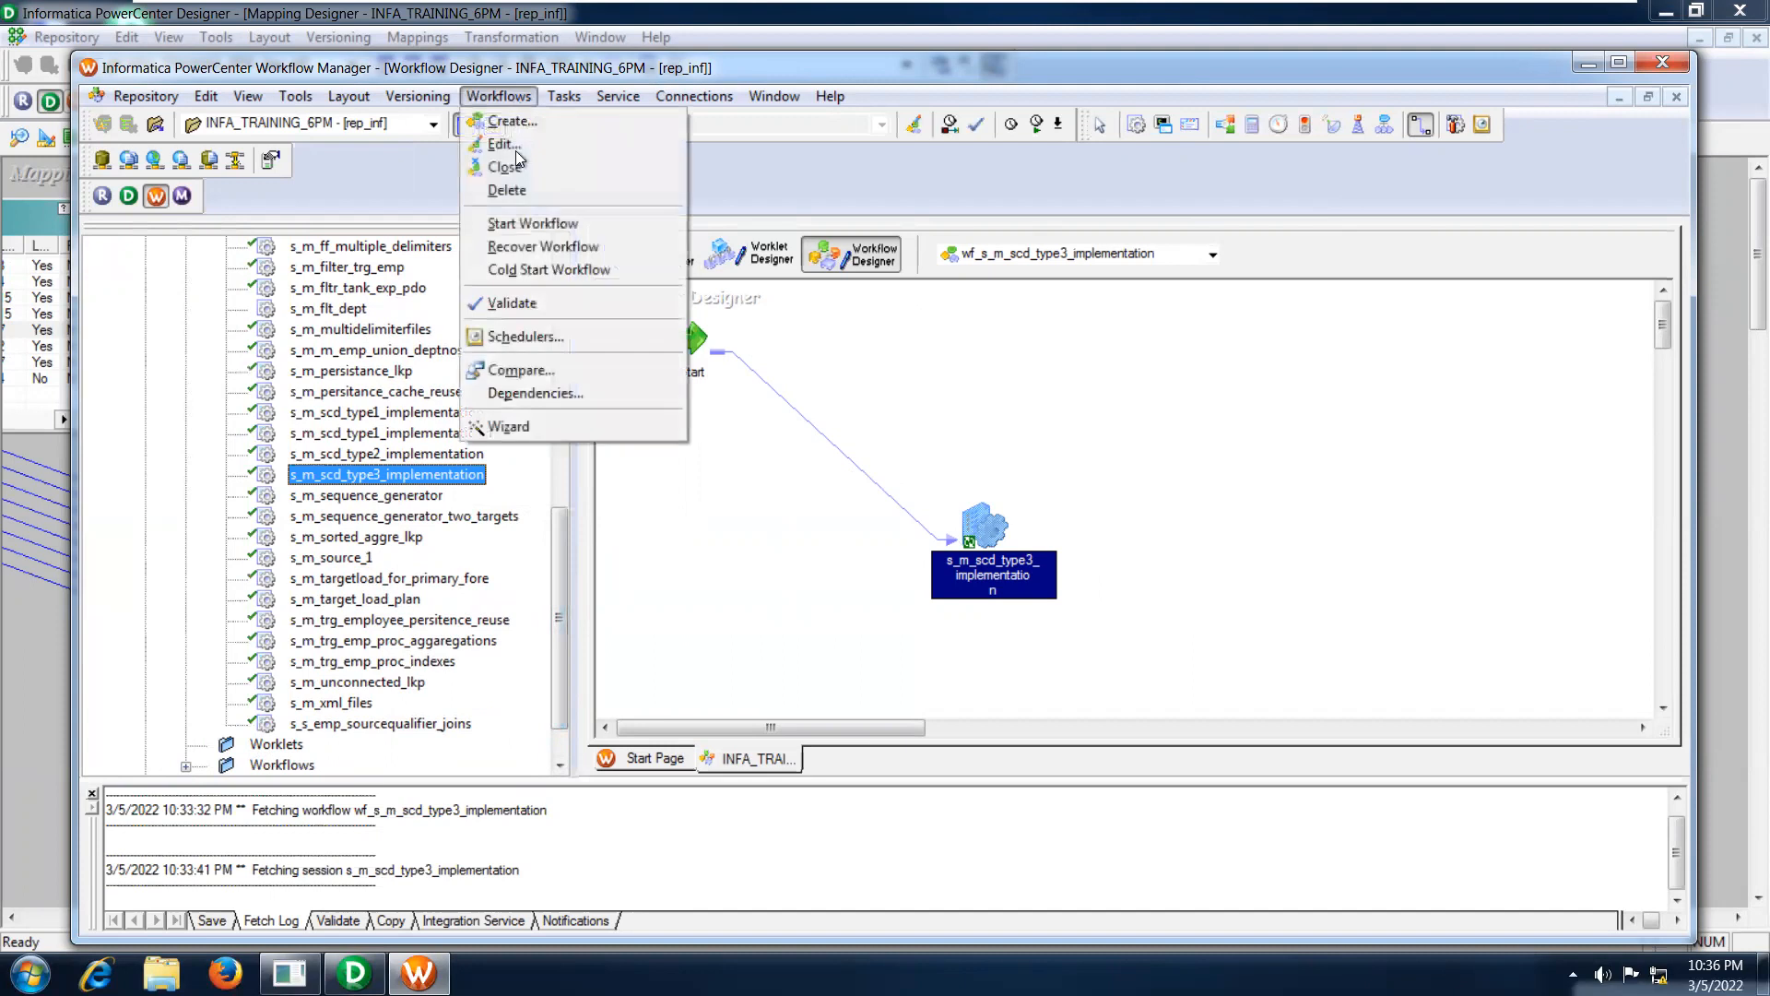
click(529, 225)
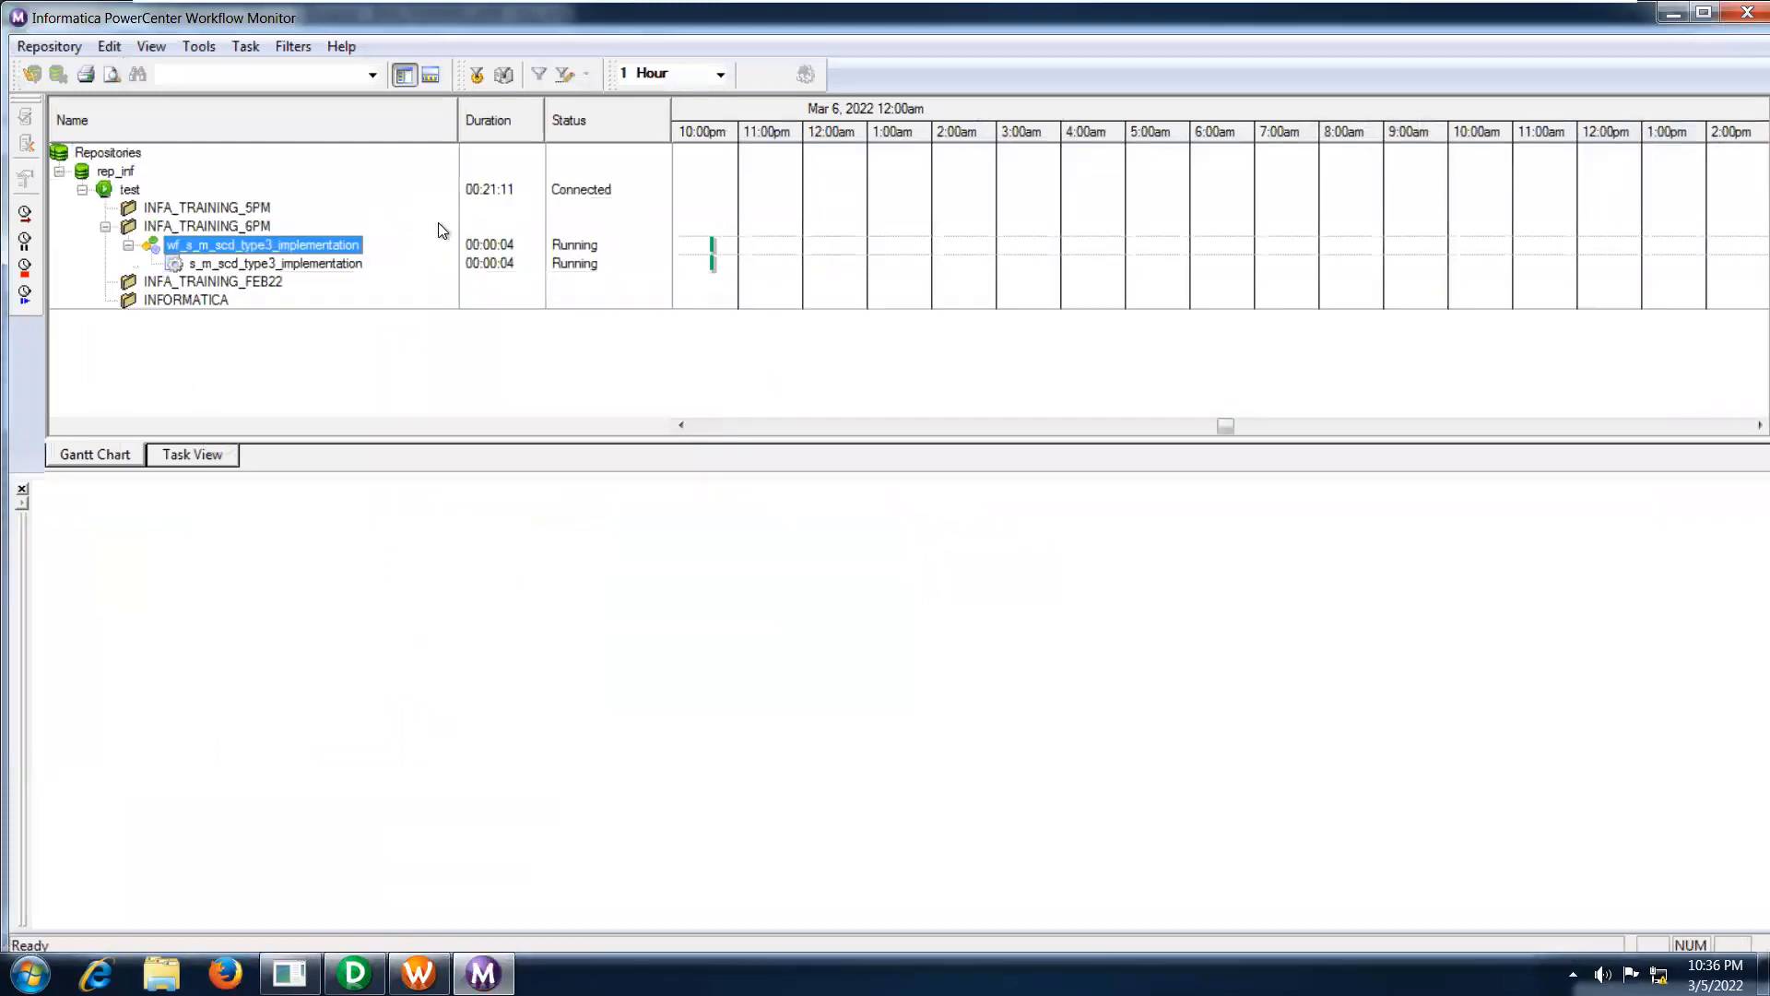
click(341, 263)
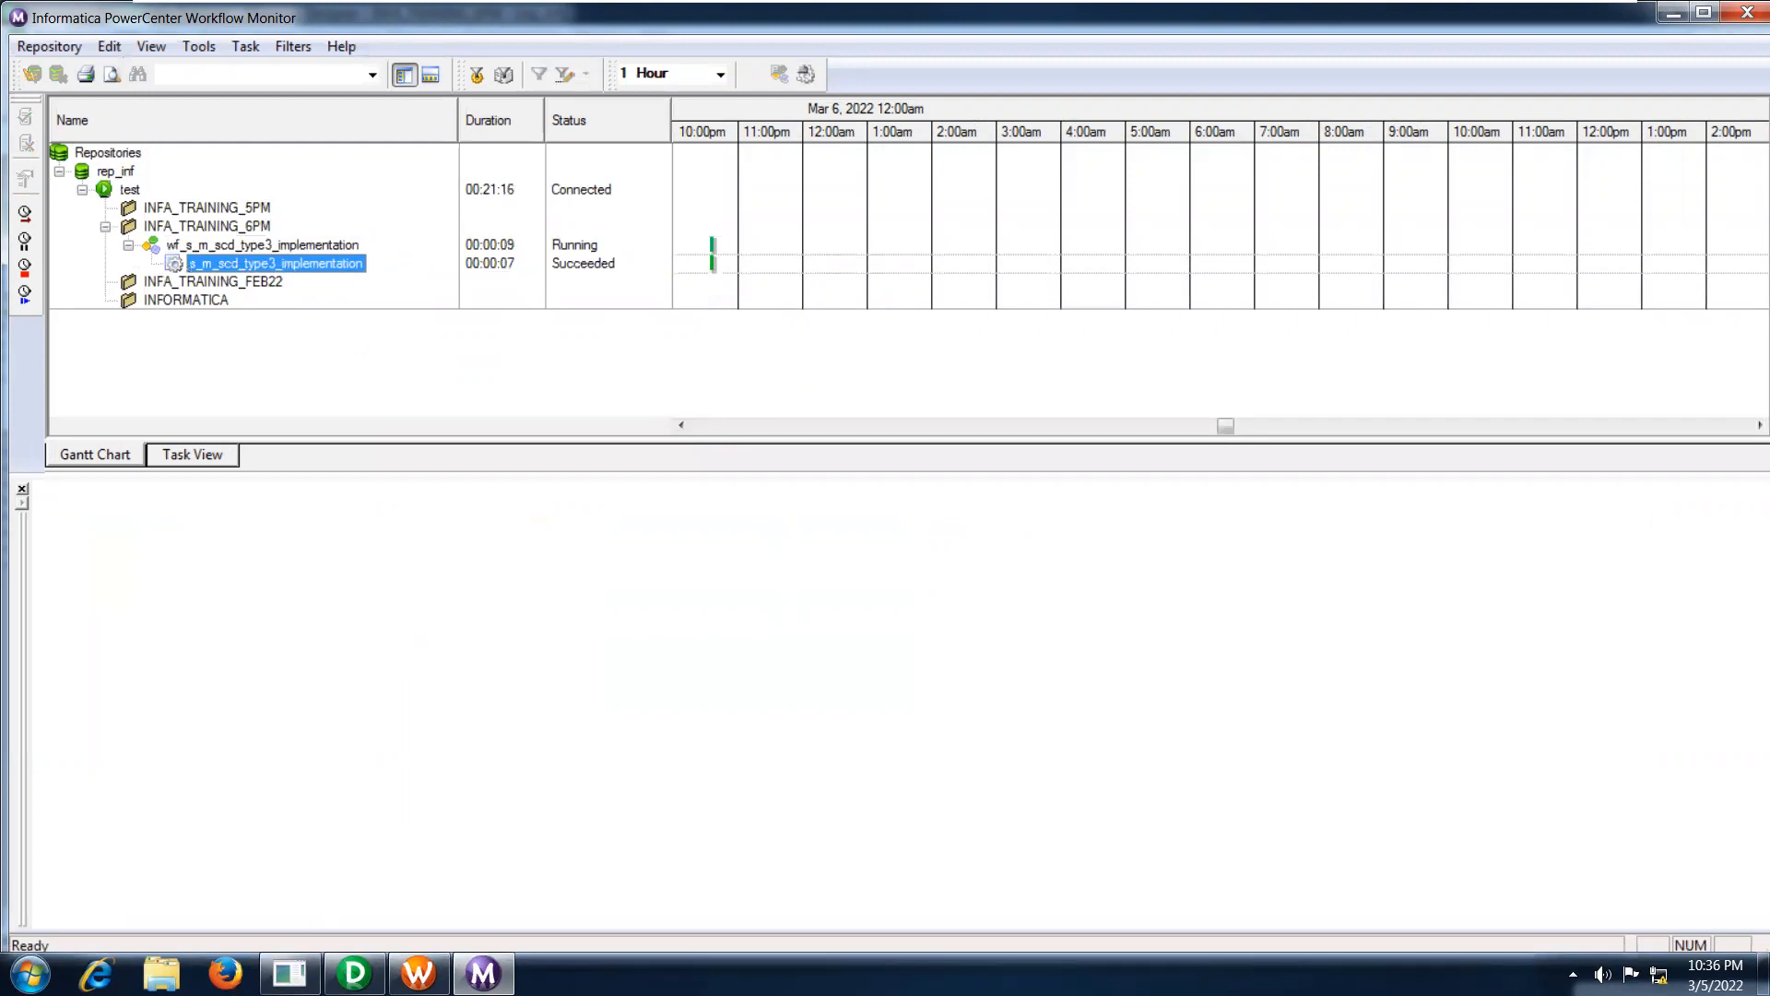
Switch to SQL Plus and query all rows of TRG_EMP_TYPE3.
click(289, 974)
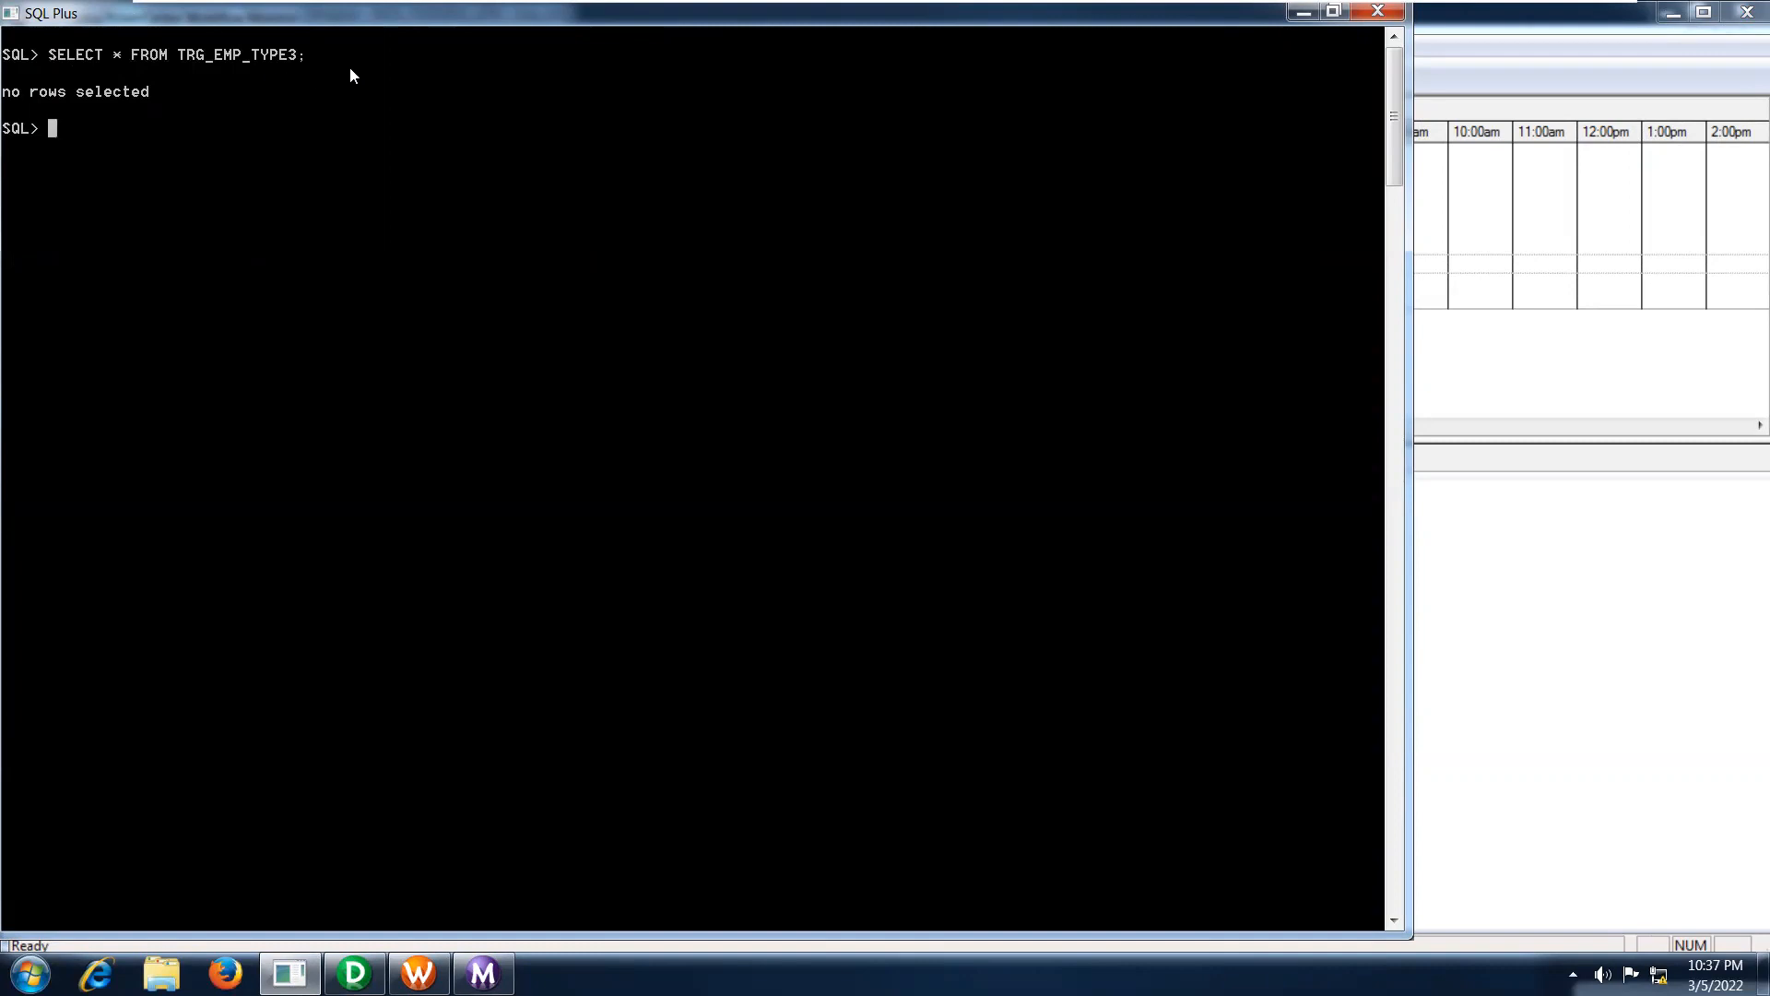
key(Caps_Lock)
text(SELECT * FROM TRG_EMP_TYPE3;)
key(Return)
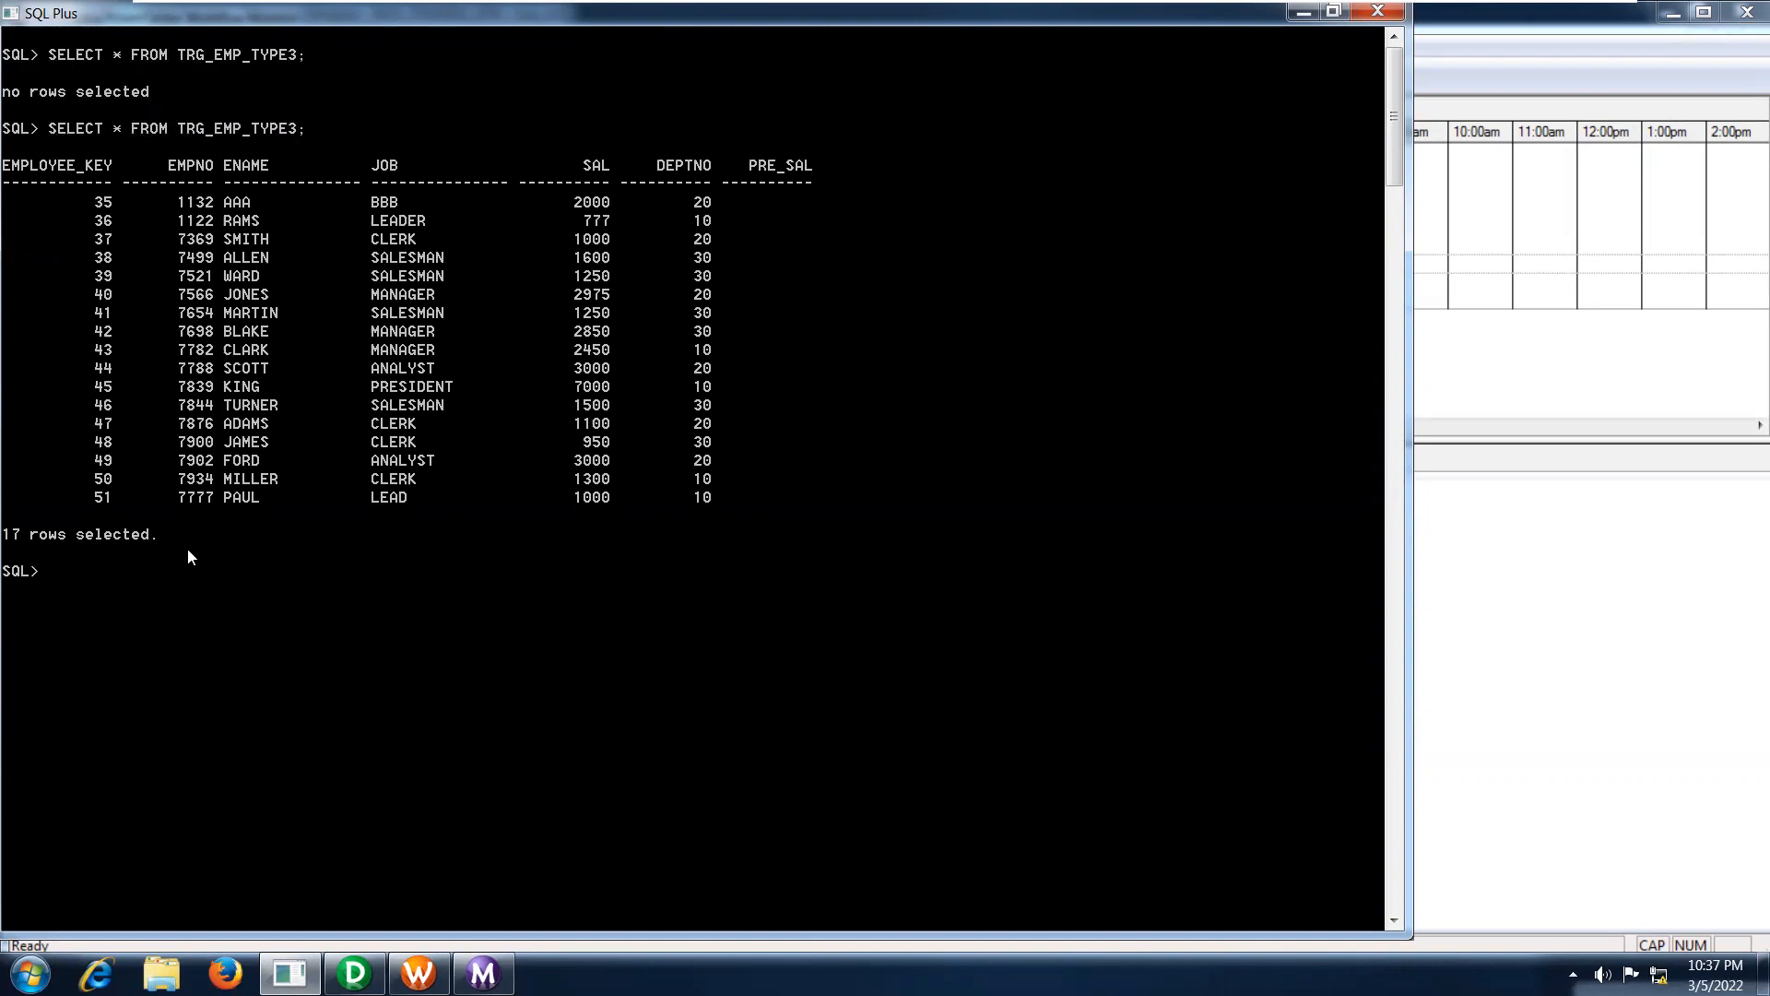
Query all rows of the source table EMP.
text(UPDATE )
text(EM)
key(BackSpace)
key(BackSpace)
key(BackSpace)
key(BackSpace)
key(BackSpace)
key(BackSpace)
key(BackSpace)
key(BackSpace)
key(BackSpace)
key(BackSpace)
key(BackSpace)
key(BackSpace)
key(BackSpace)
text(SELECT * FROM EMP;)
key(Return)
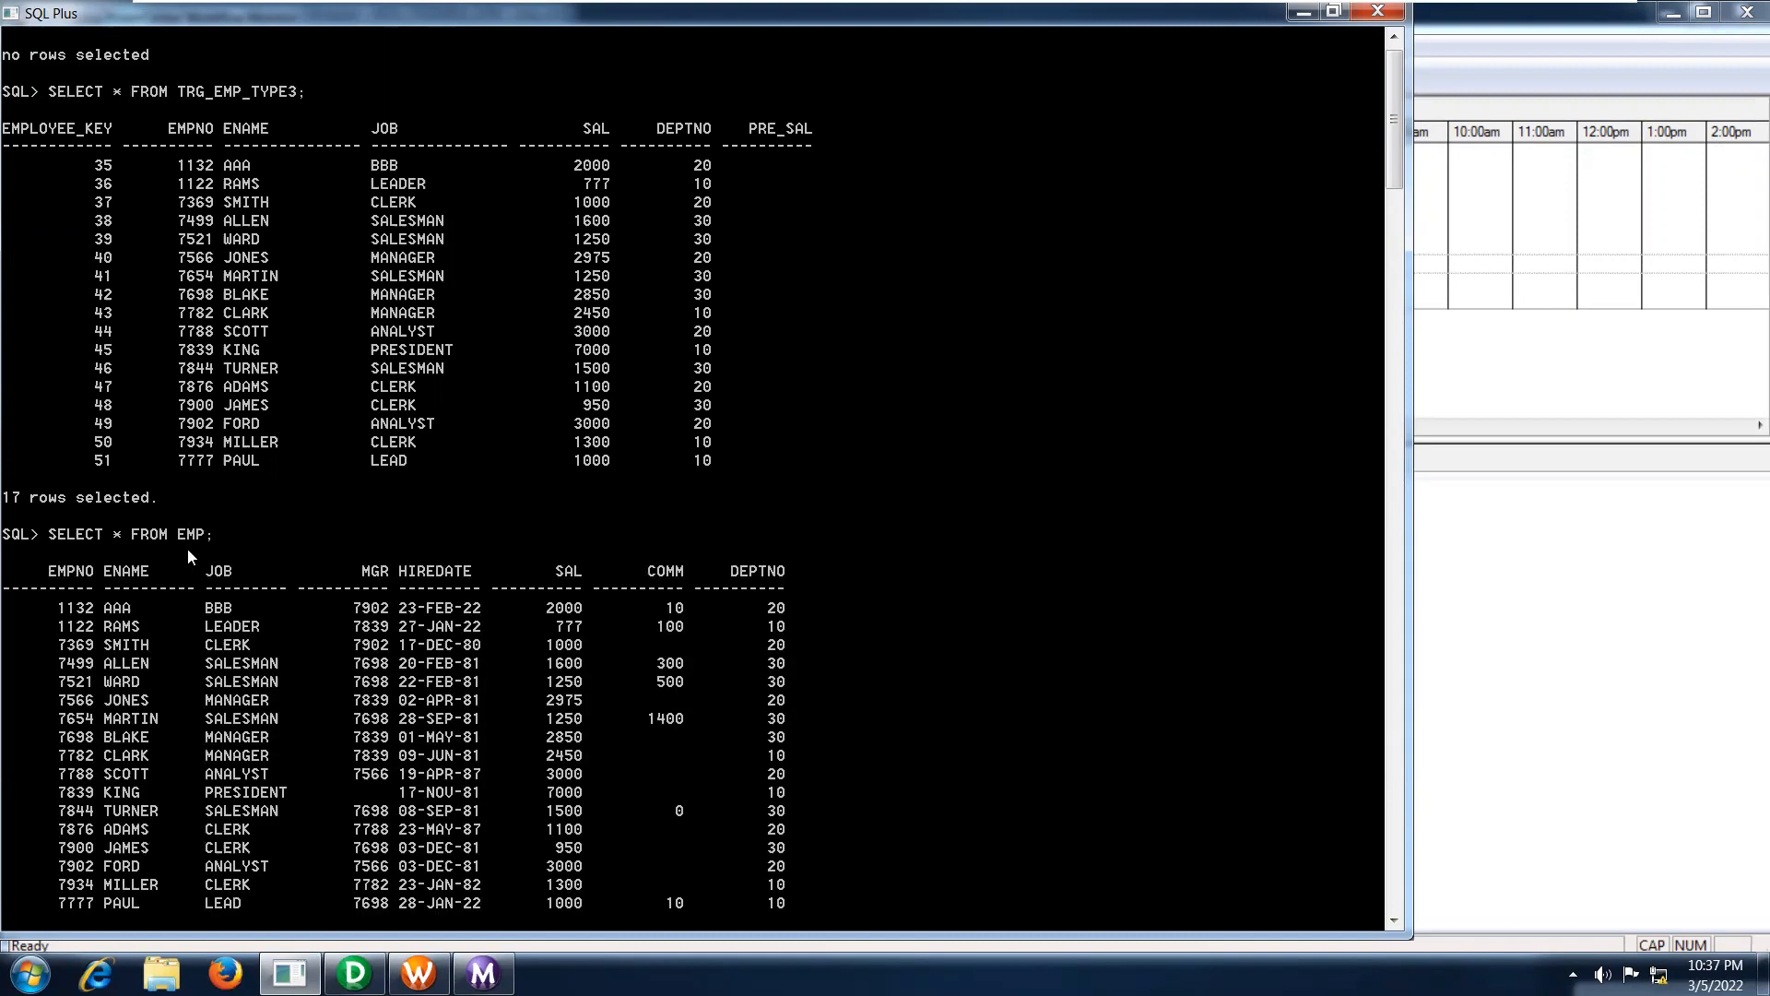
Try to update EMP with SAL=3000 for the employee in the first row, filtering by that row's EMPNO.
text(UDPATE)
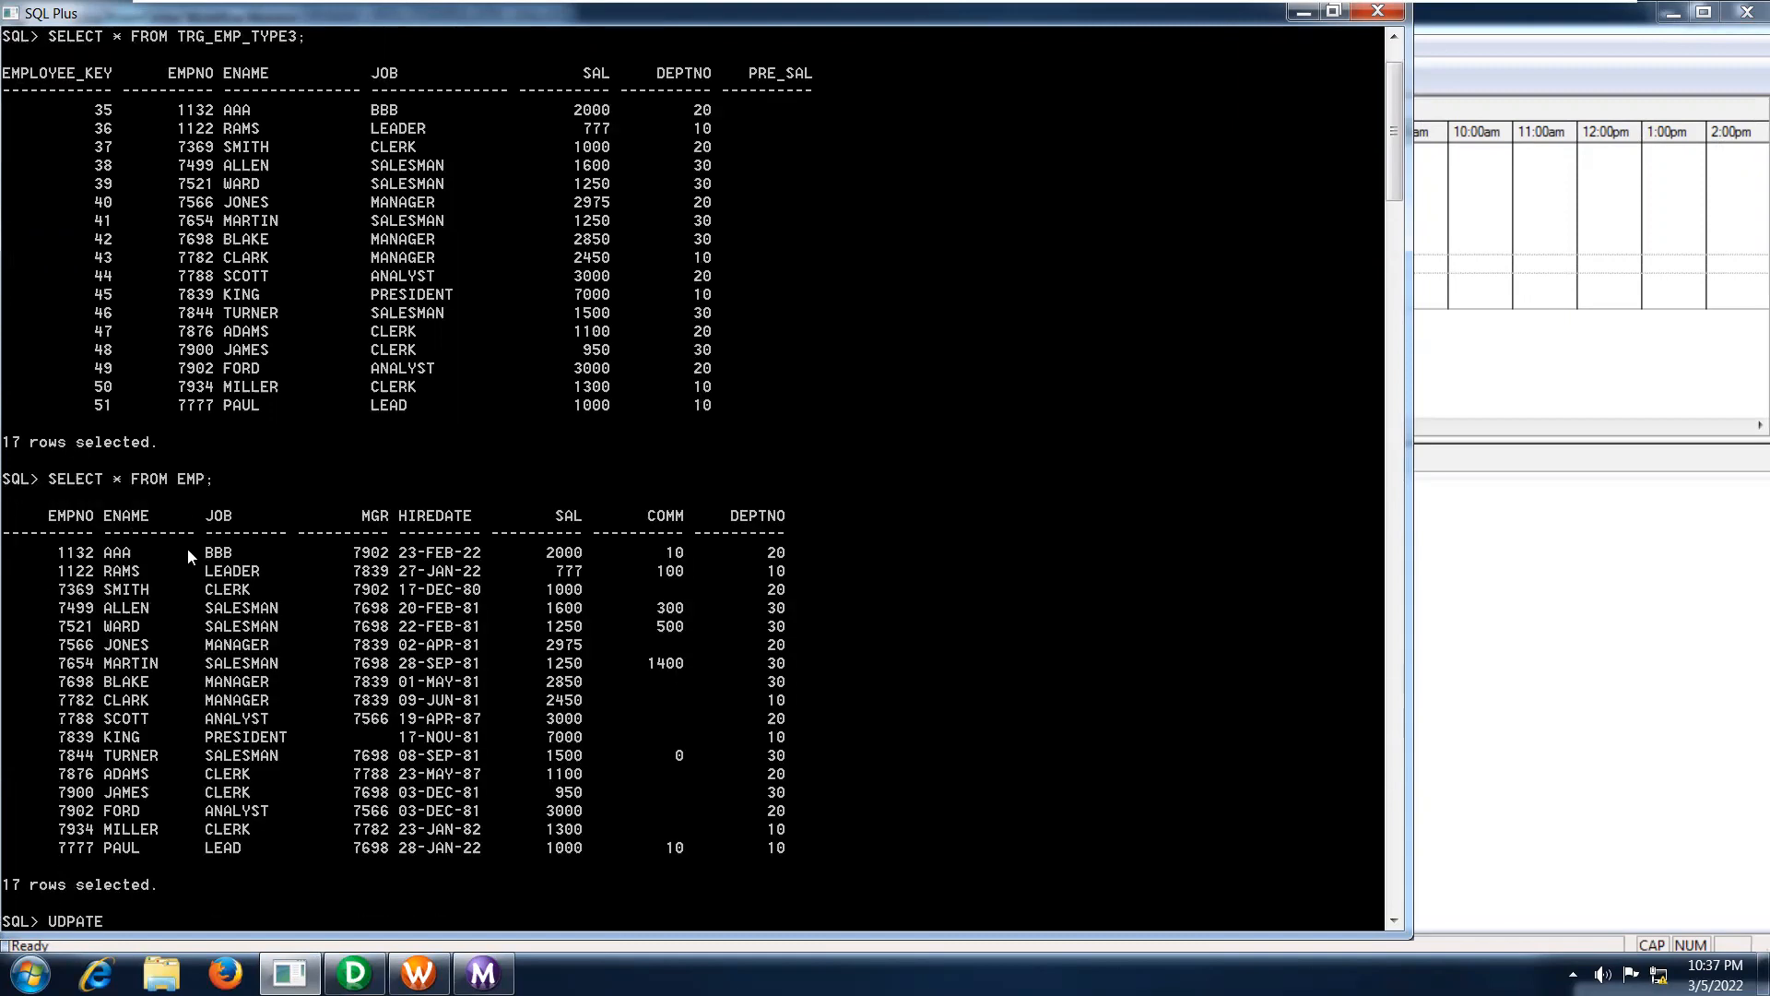
text( EMP)
text( SET SAL=)
text(300)
text(0 HWERE)
key(BackSpace)
key(BackSpace)
key(BackSpace)
key(BackSpace)
key(BackSpace)
text(HWERE)
key(BackSpace)
key(BackSpace)
key(BackSpace)
key(BackSpace)
key(BackSpace)
text(WHERE)
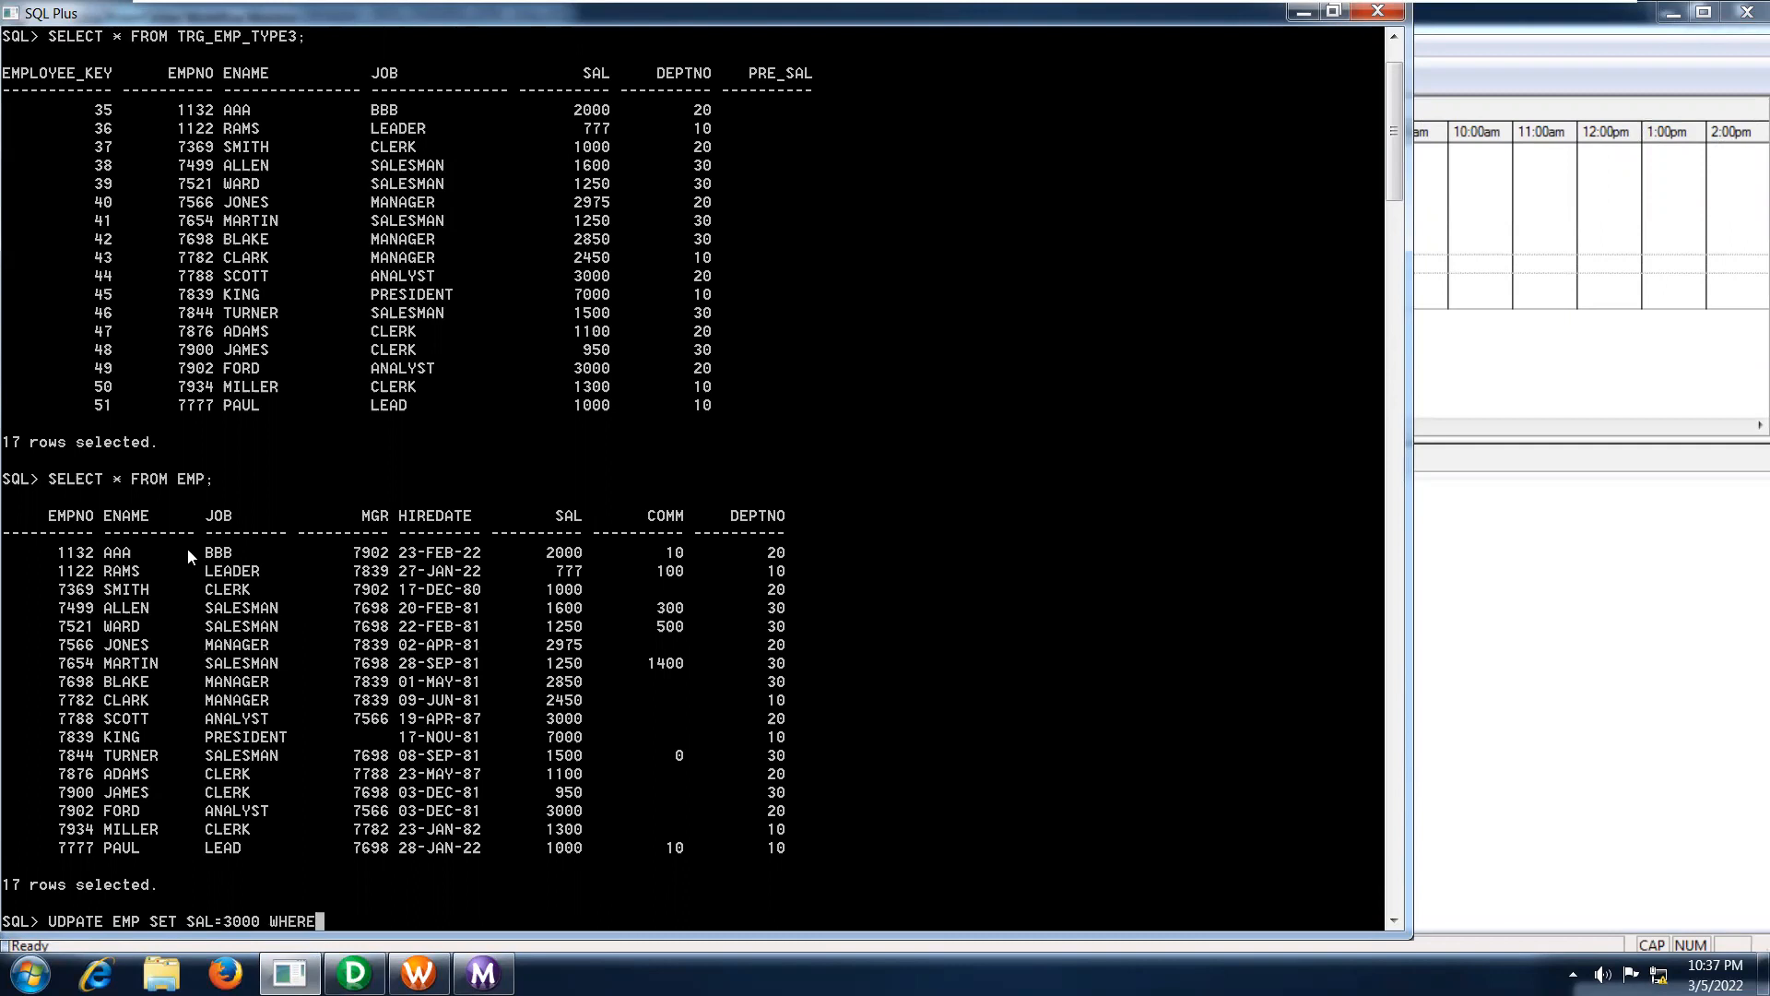
text( EMPNO=1132;)
key(Return)
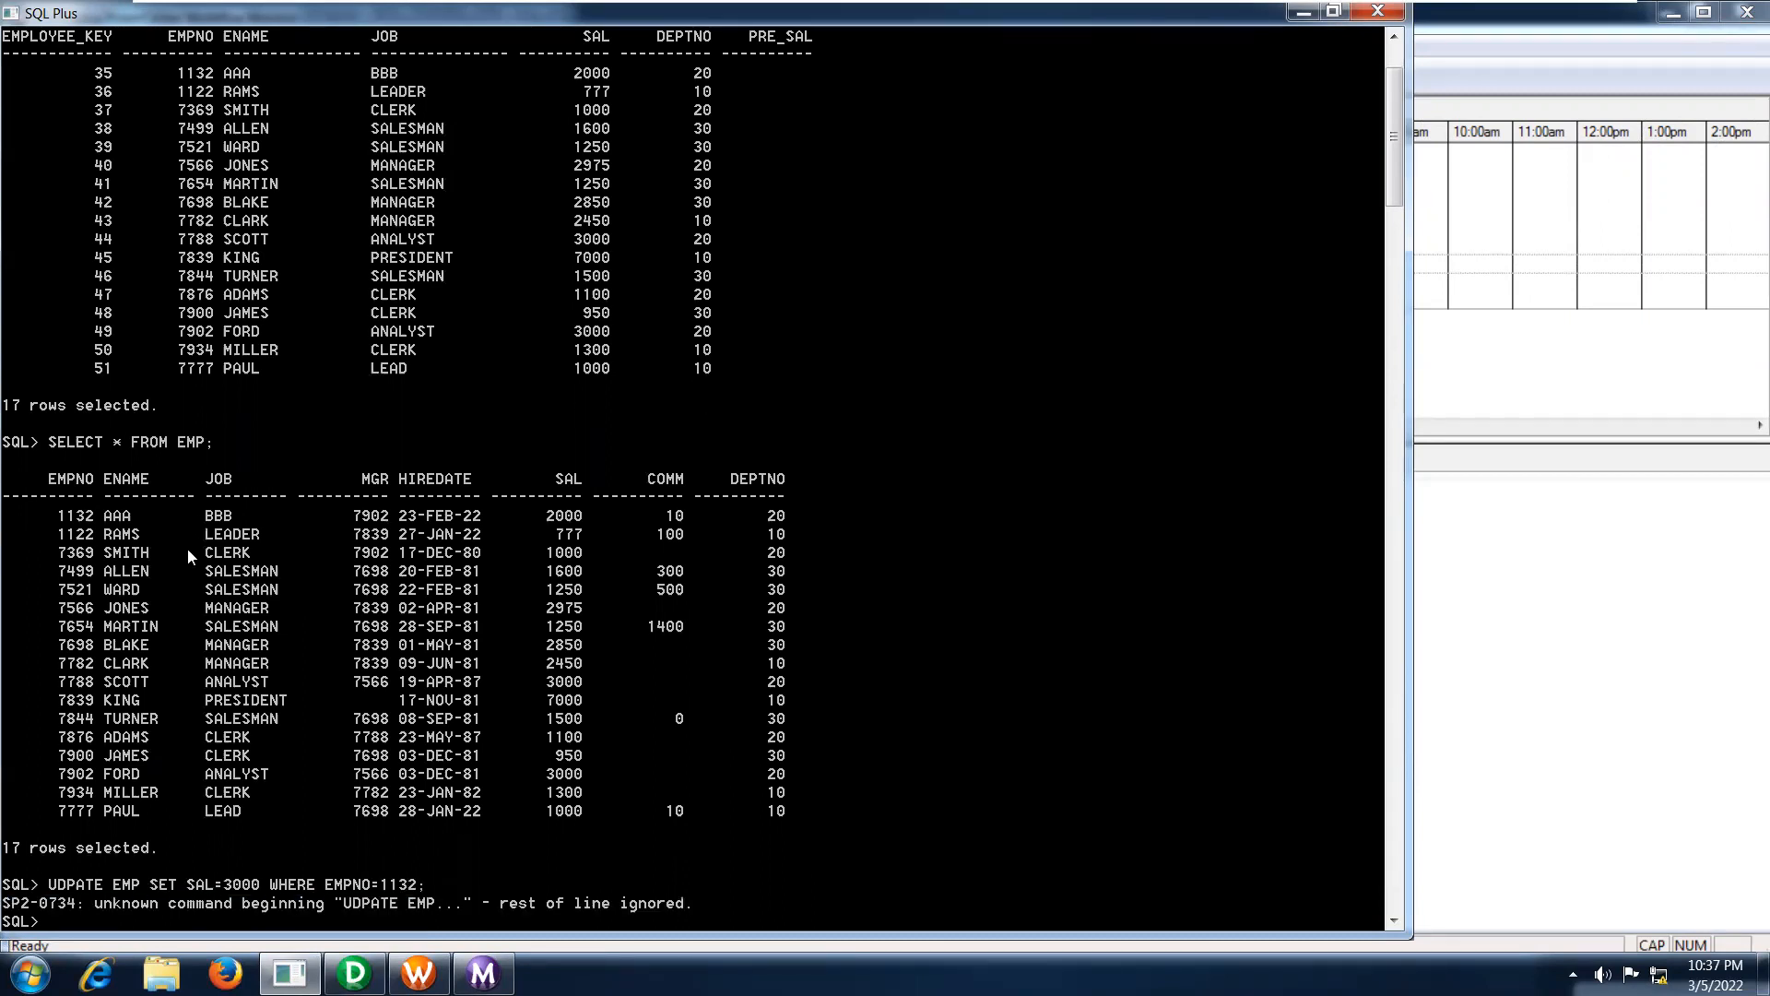
Recall the failed statement, correct its first keyword to UPDATE, run the SAL=3000 change on EMP and commit it.
key(Up)
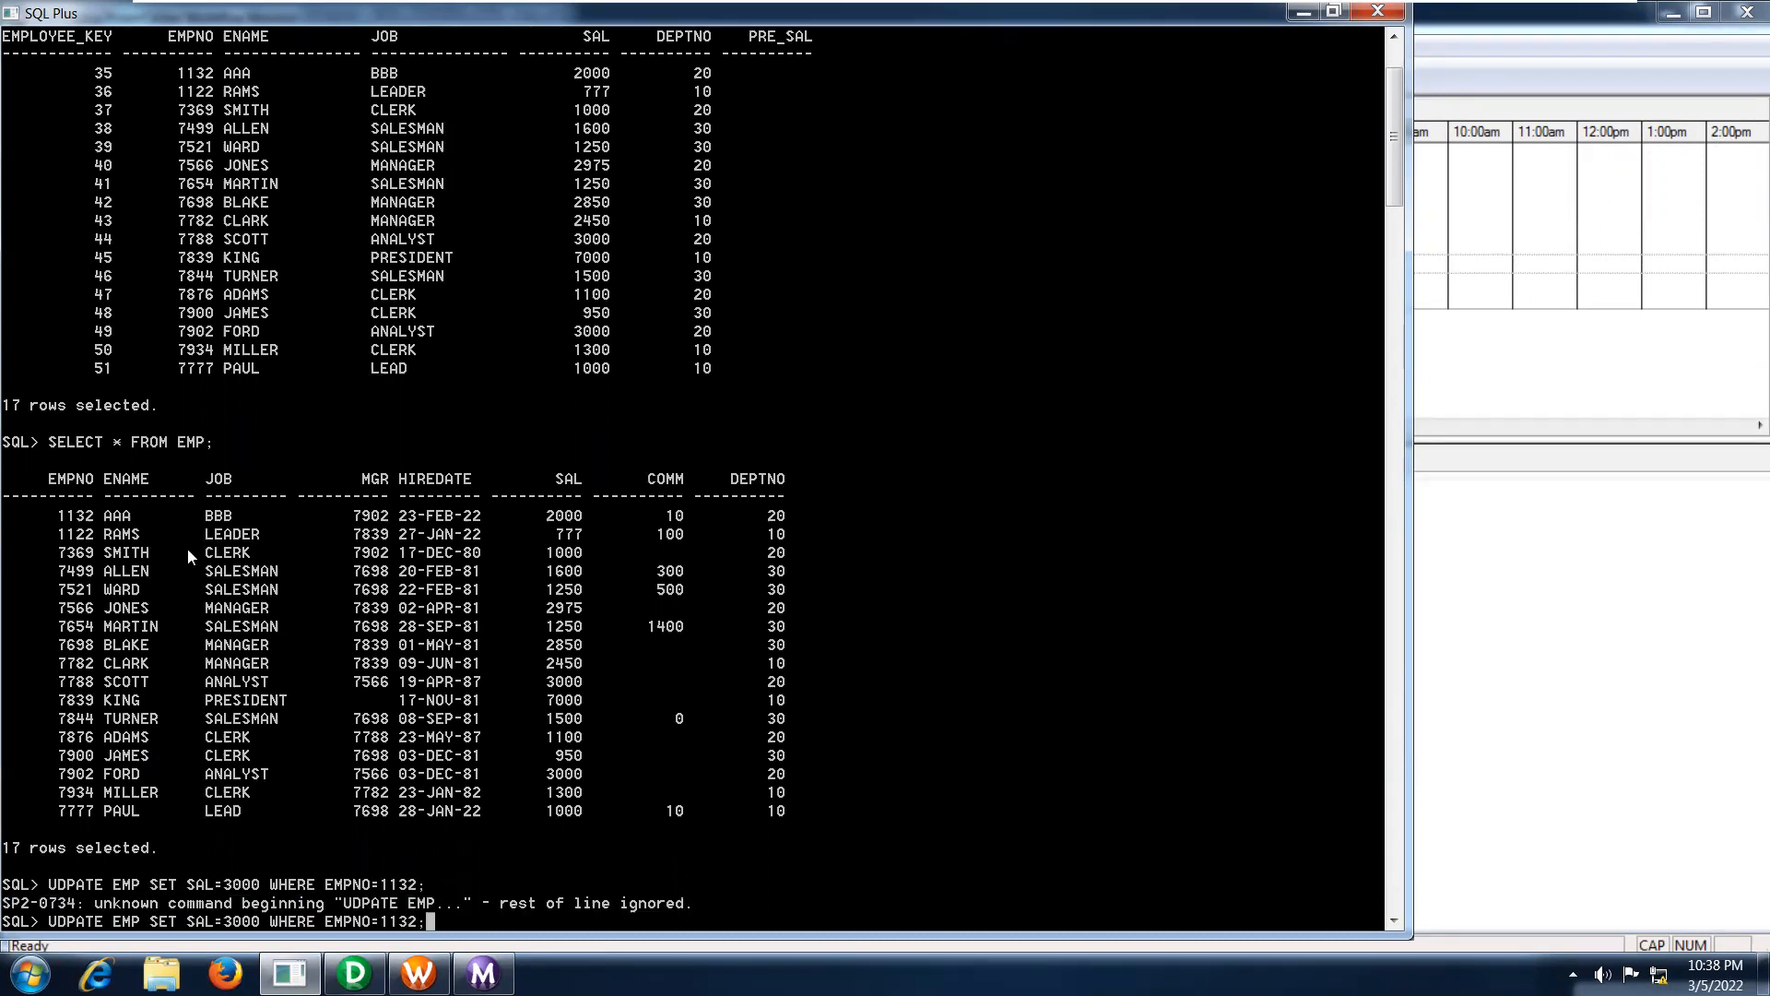
key(Left)
key(Left)
key(Left)
key(Left)
key(Left)
key(Left)
key(Left)
key(Left)
key(Left)
key(Left)
key(Left)
key(Left)
key(Left)
key(Left)
key(Left)
key(Left)
key(Left)
key(Left)
key(Left)
key(Left)
key(Left)
key(Left)
key(Left)
key(Left)
key(Left)
key(Left)
key(Left)
key(Left)
key(Left)
key(Left)
key(Left)
key(Left)
key(Left)
key(Left)
key(Left)
key(Left)
key(Left)
key(Left)
key(Left)
key(Left)
key(Delete)
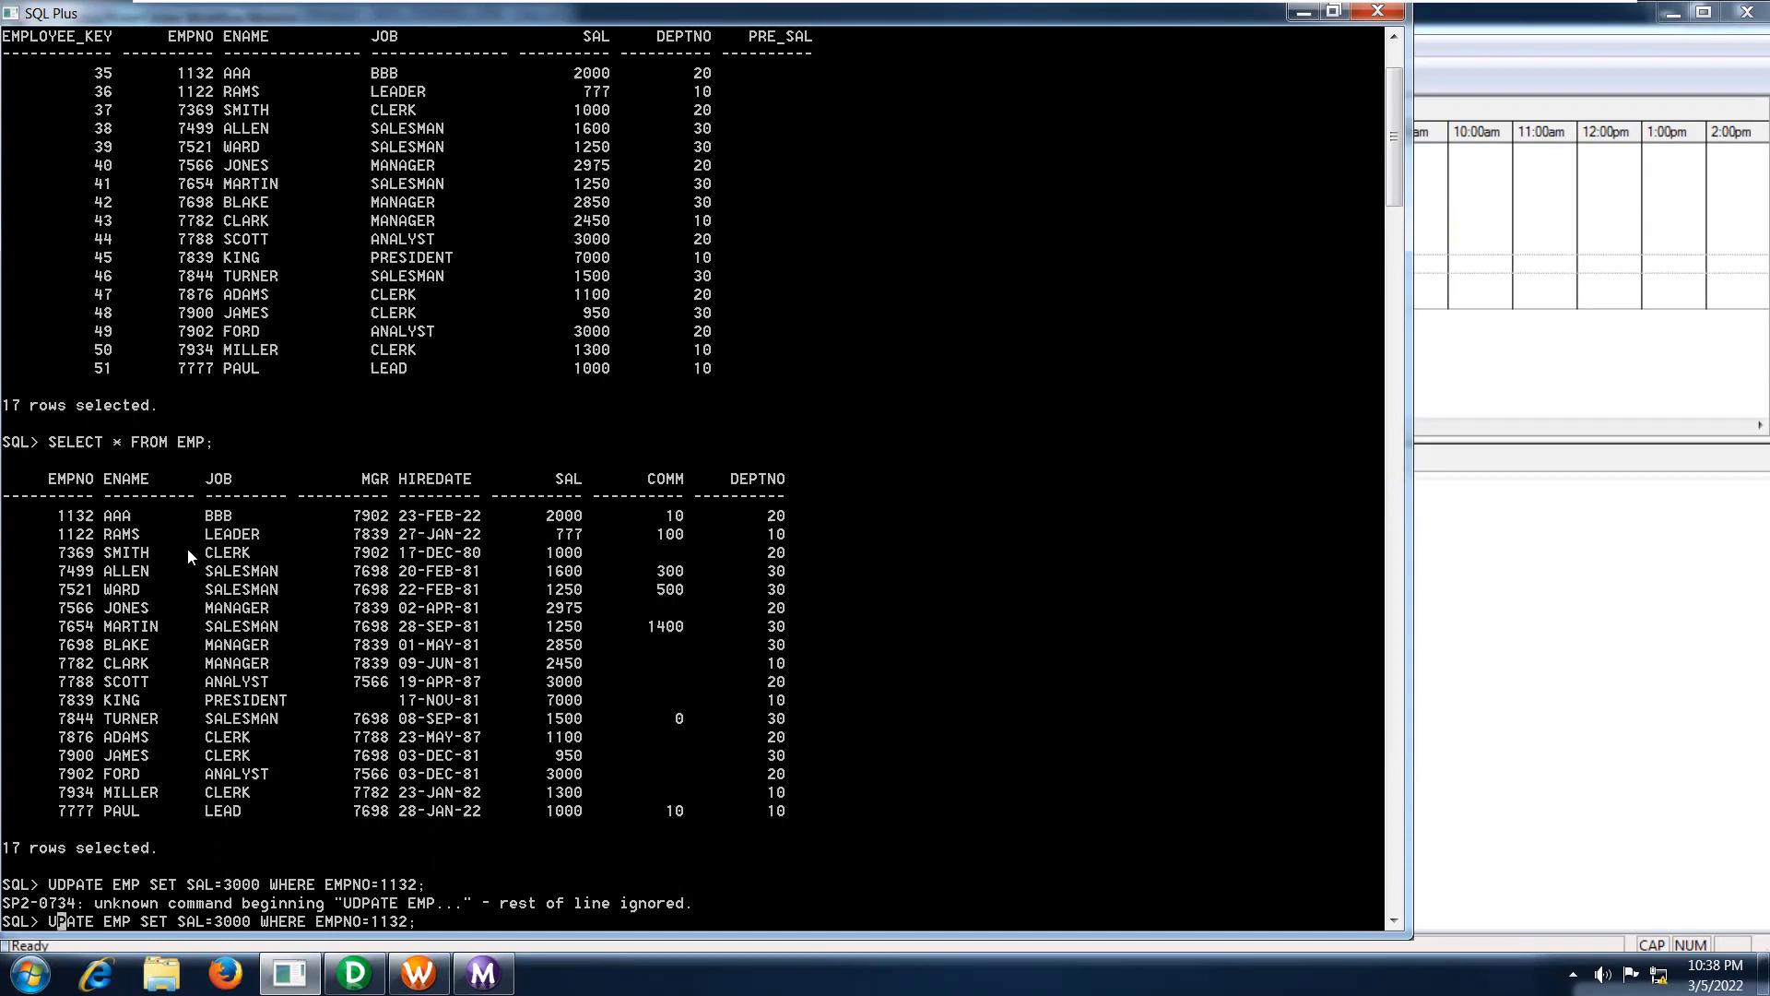
key(Right)
text(D)
key(Right)
key(Right)
key(Right)
key(Right)
key(Right)
key(Right)
key(Right)
key(Right)
key(Right)
key(Right)
key(Right)
key(Right)
key(Right)
key(Right)
key(Right)
key(Right)
key(Right)
key(Right)
key(Right)
key(Right)
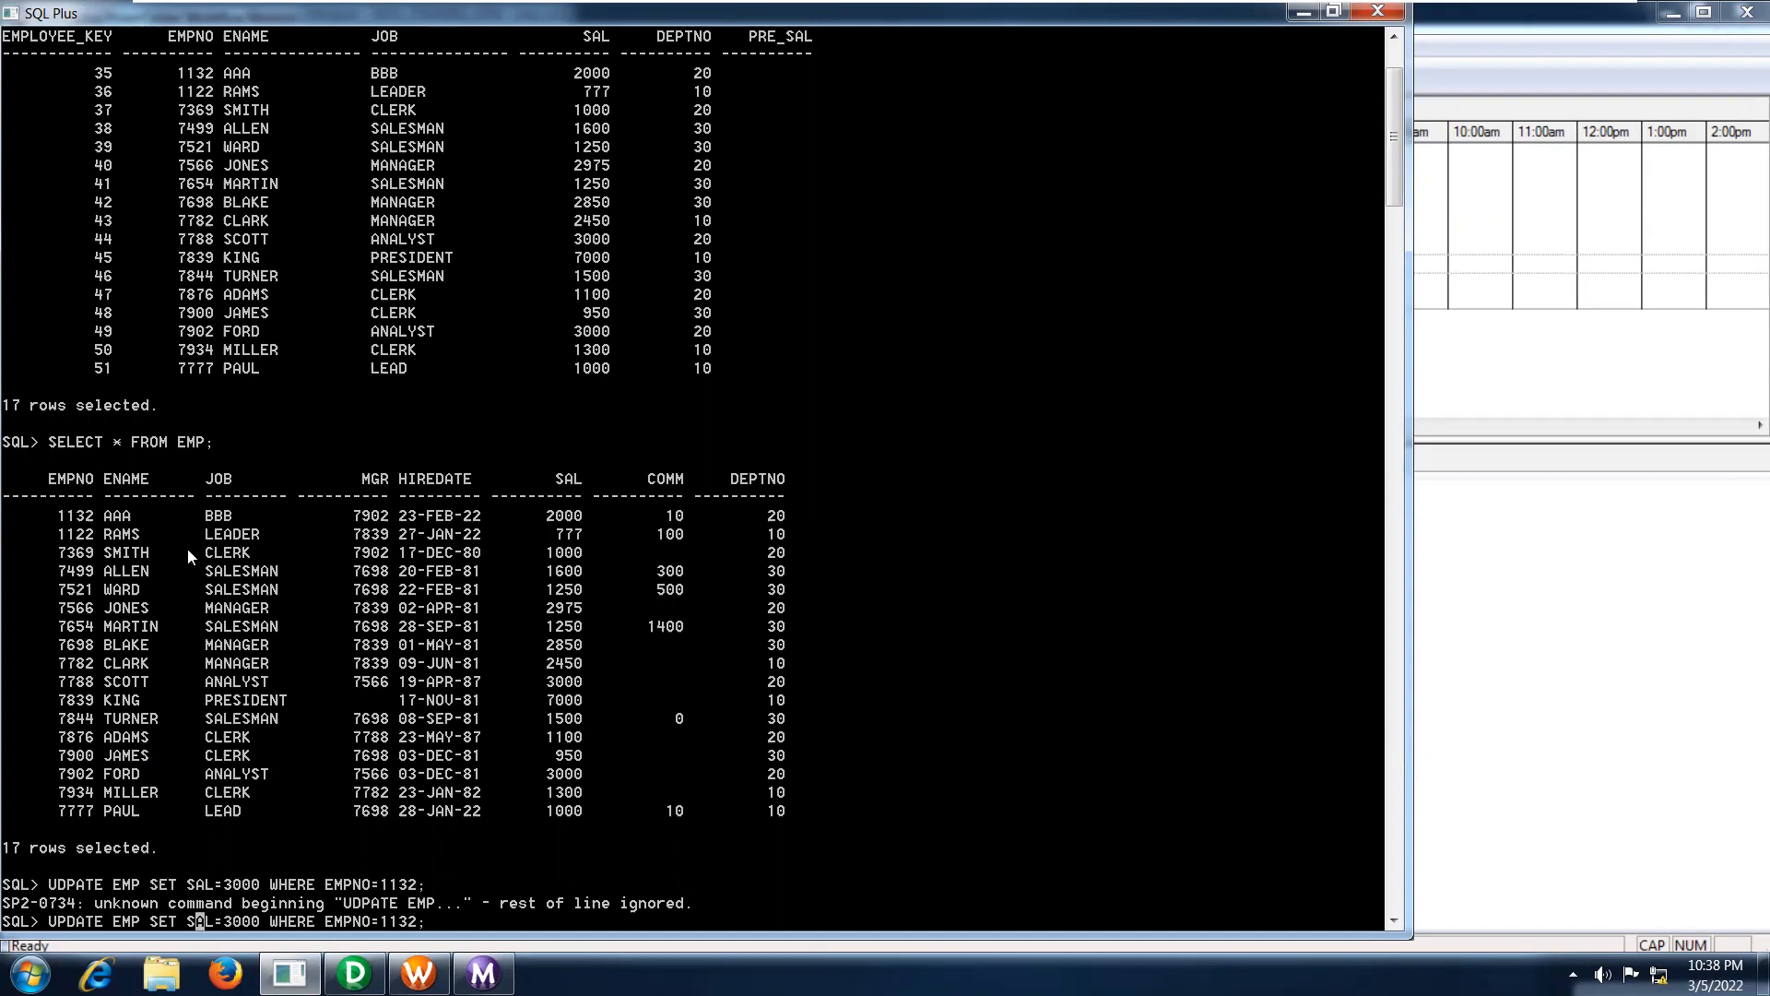
key(Return)
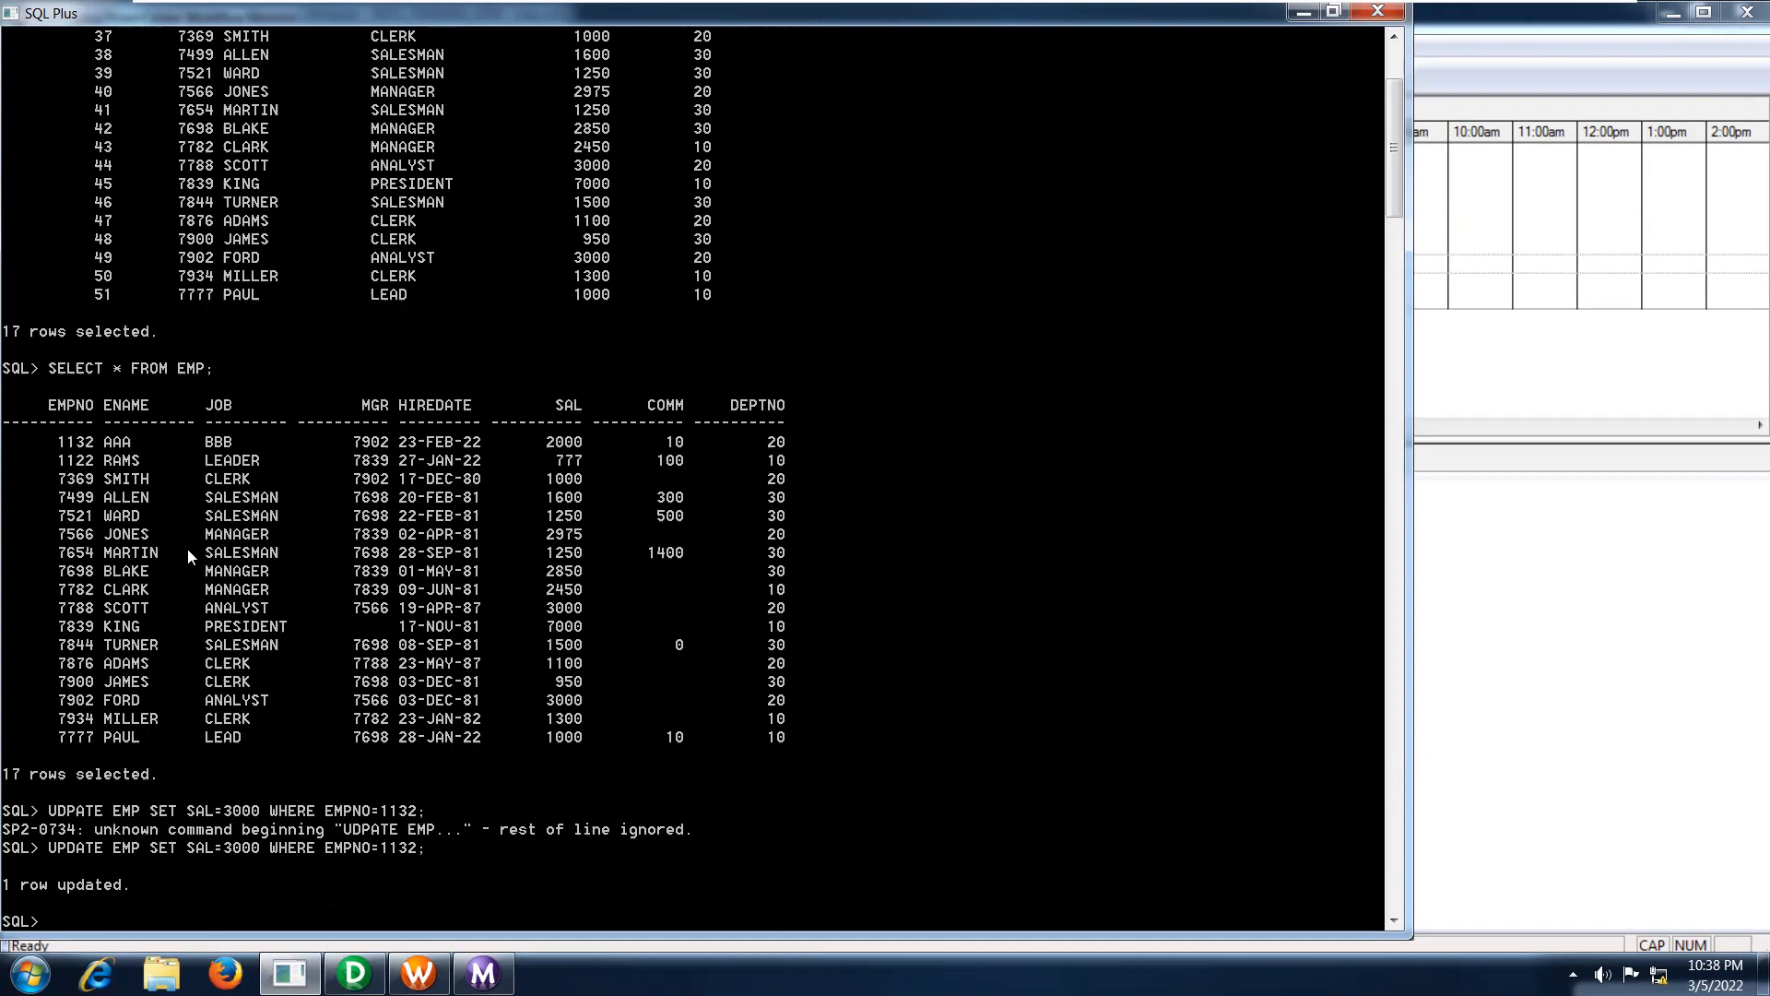
text(COMMIT;)
key(Return)
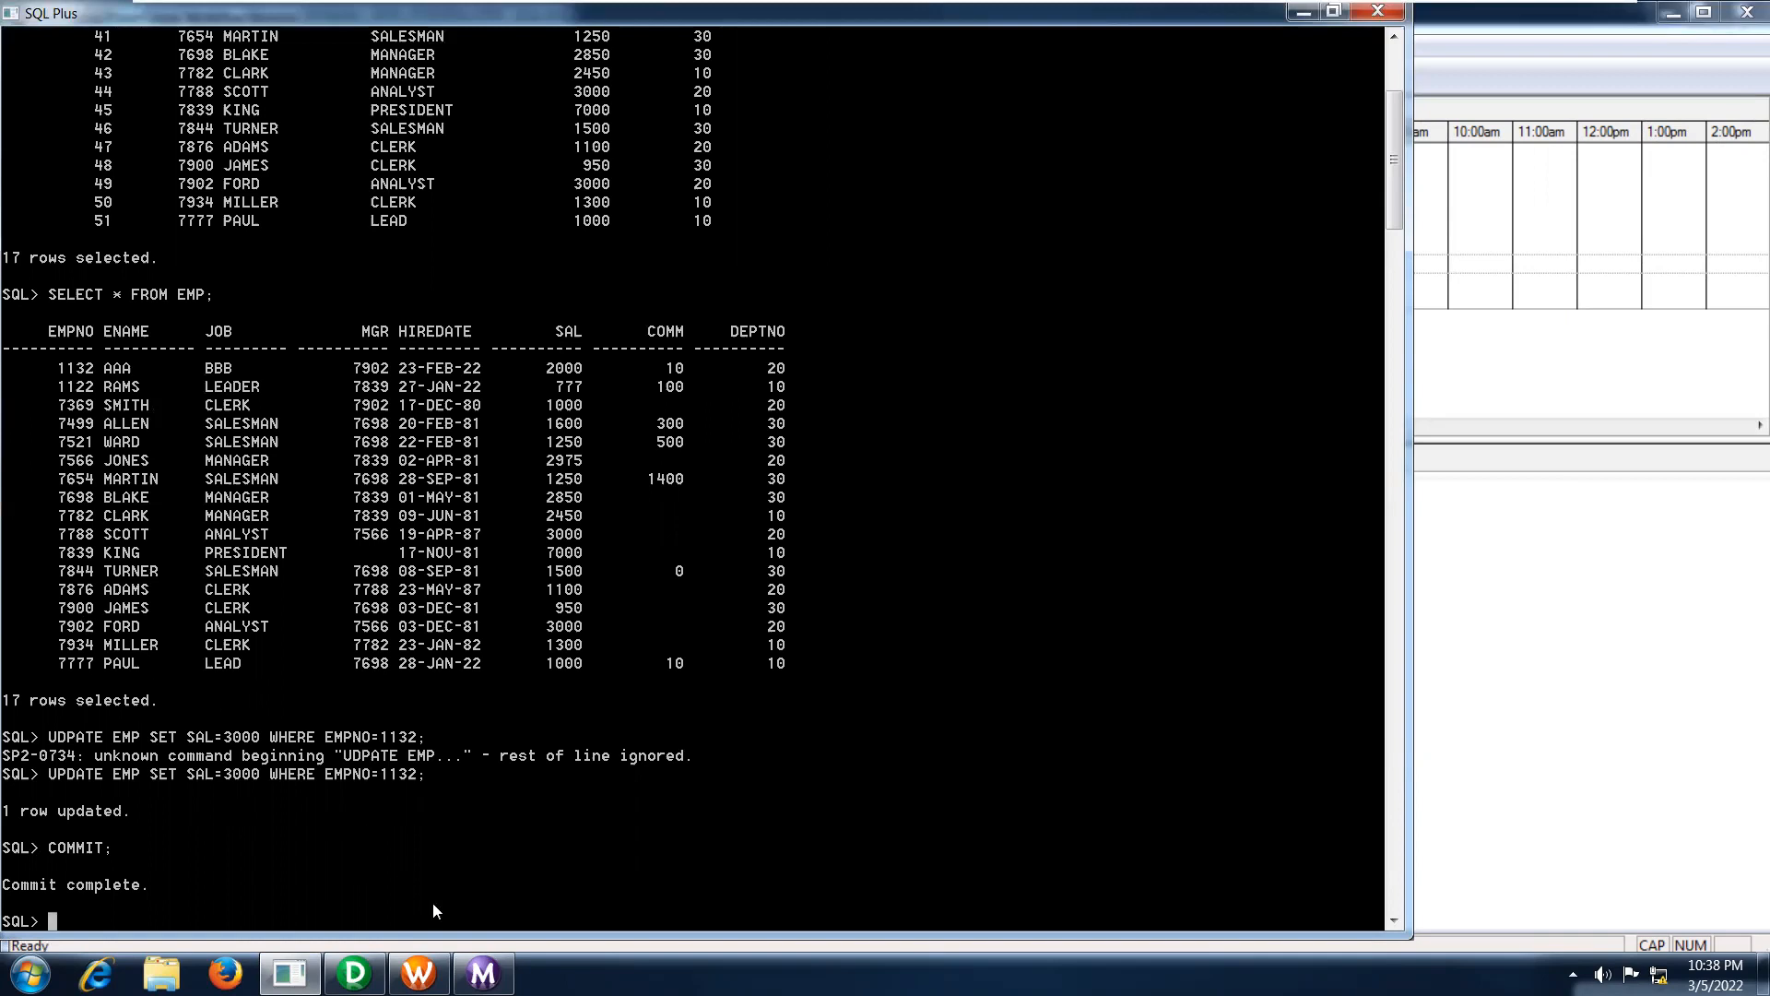
Switch to Workflow Manager, start wf_s_m_scd_type3_implementation again and bring up Workflow Monitor.
click(418, 973)
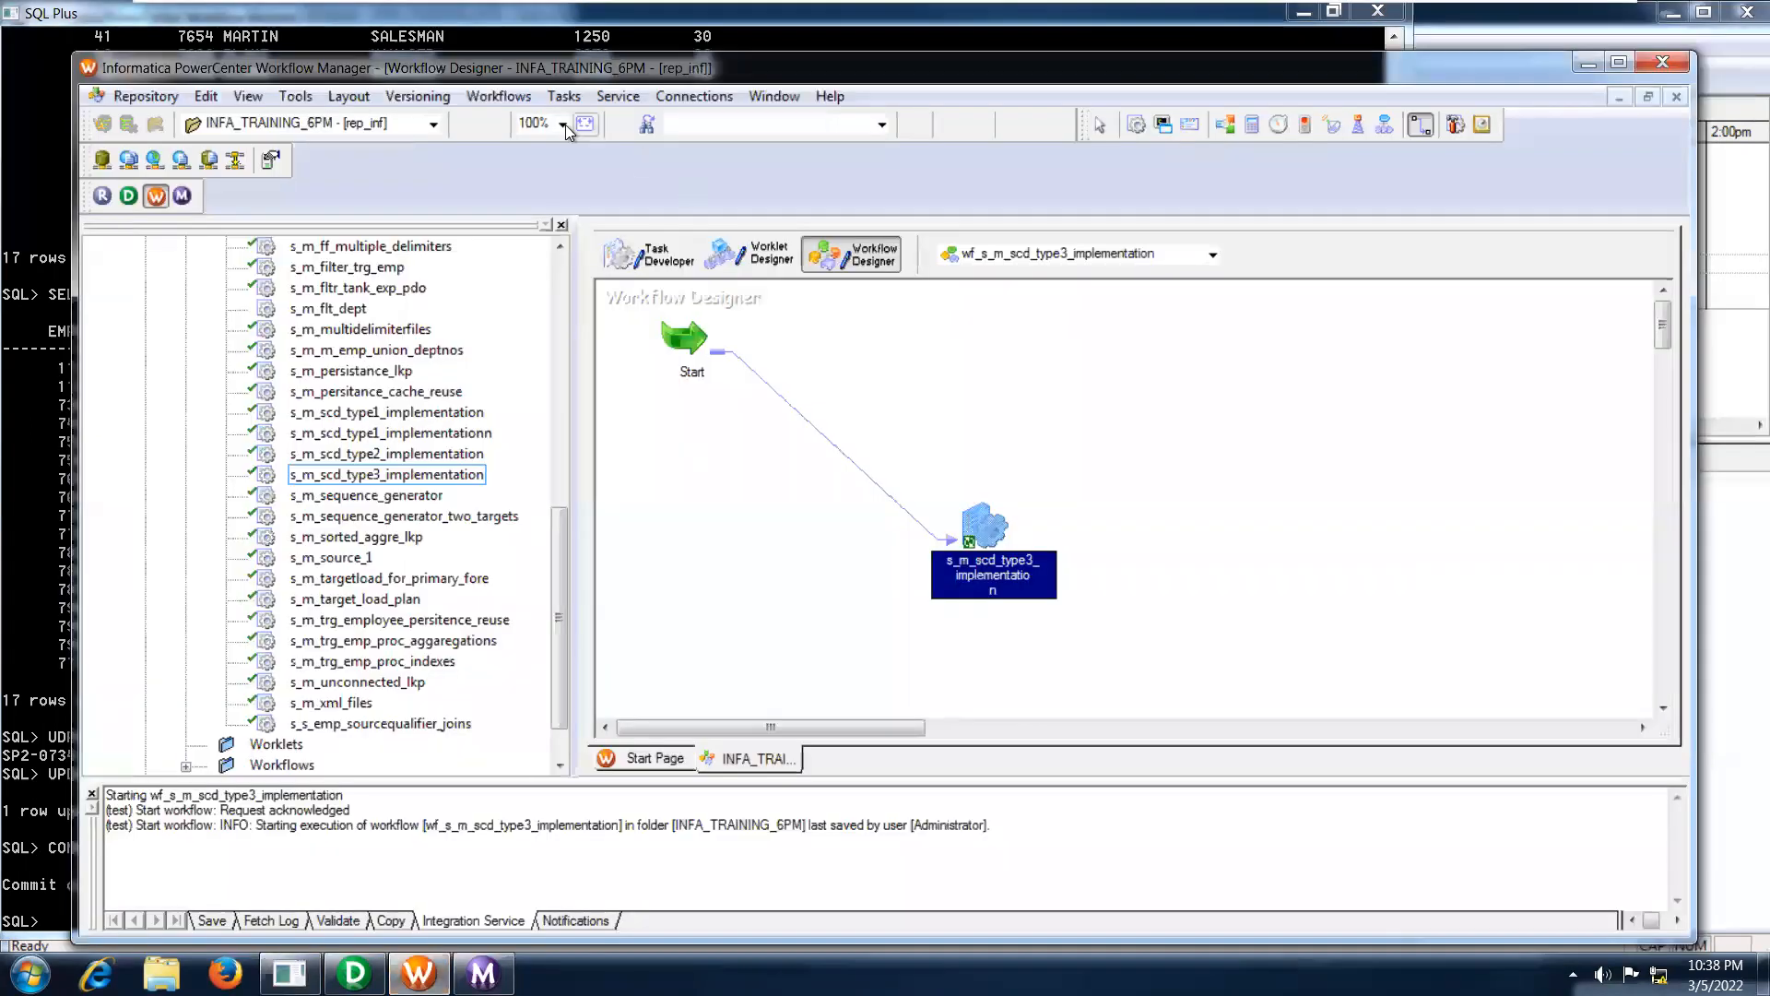
click(521, 98)
click(533, 223)
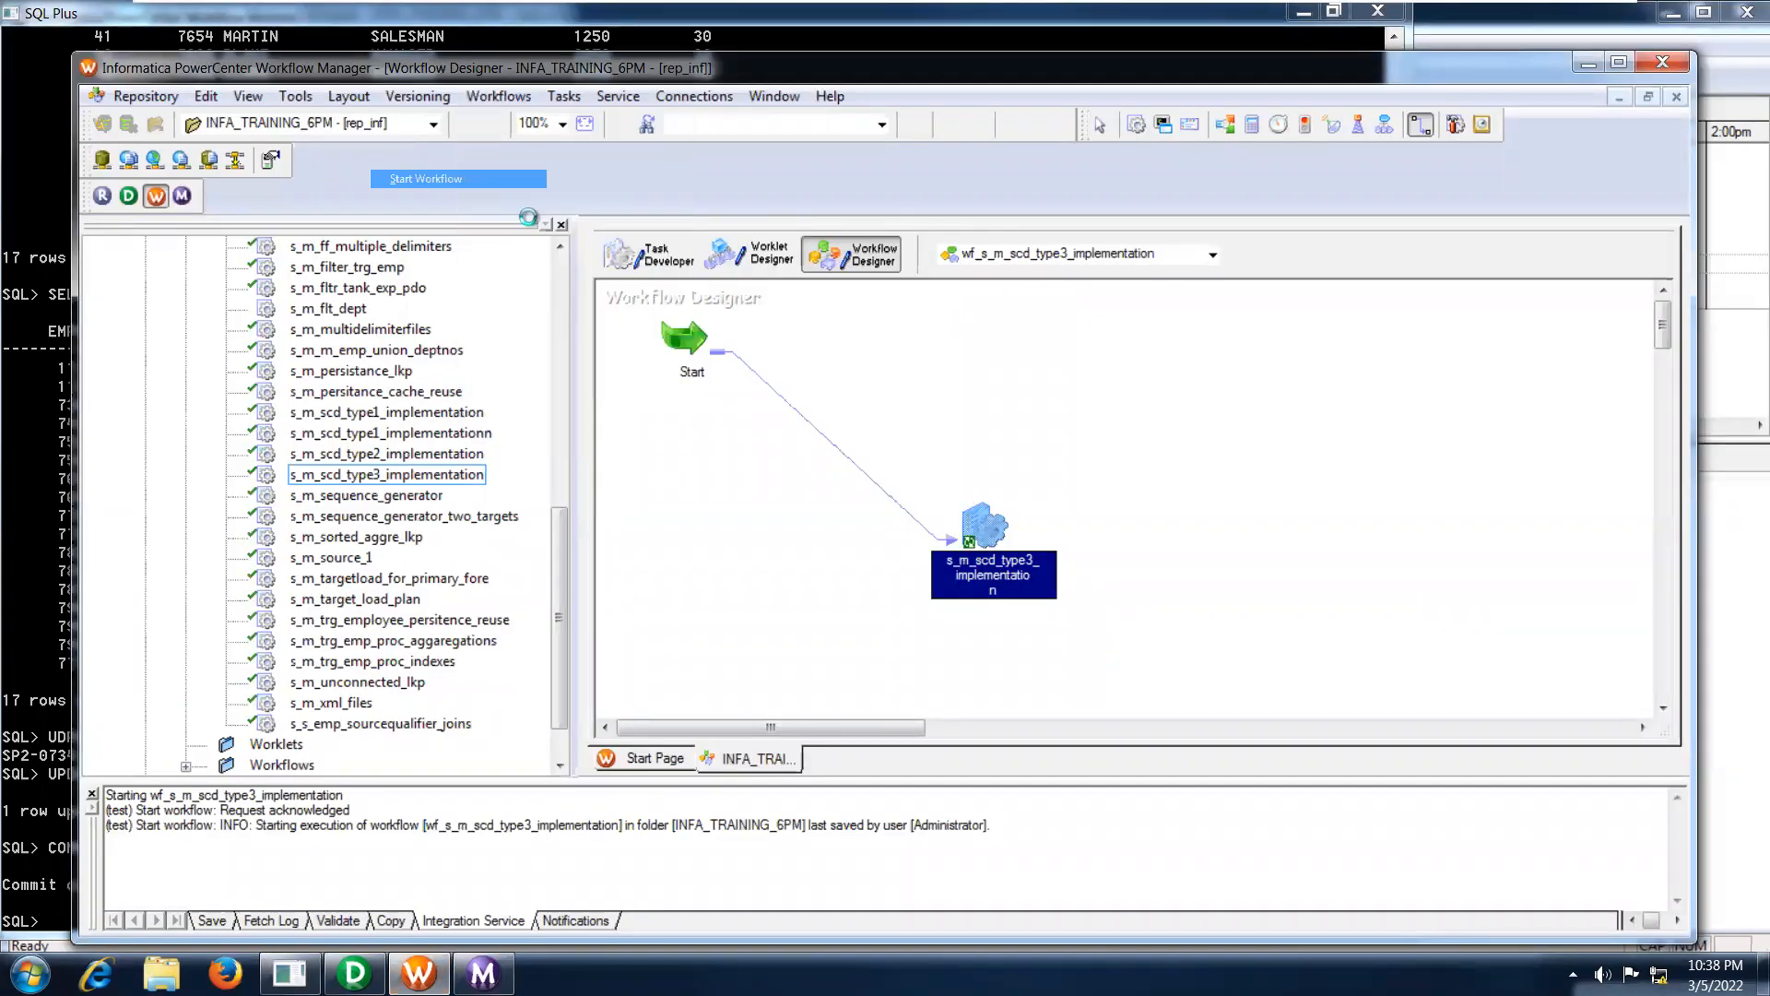
click(183, 196)
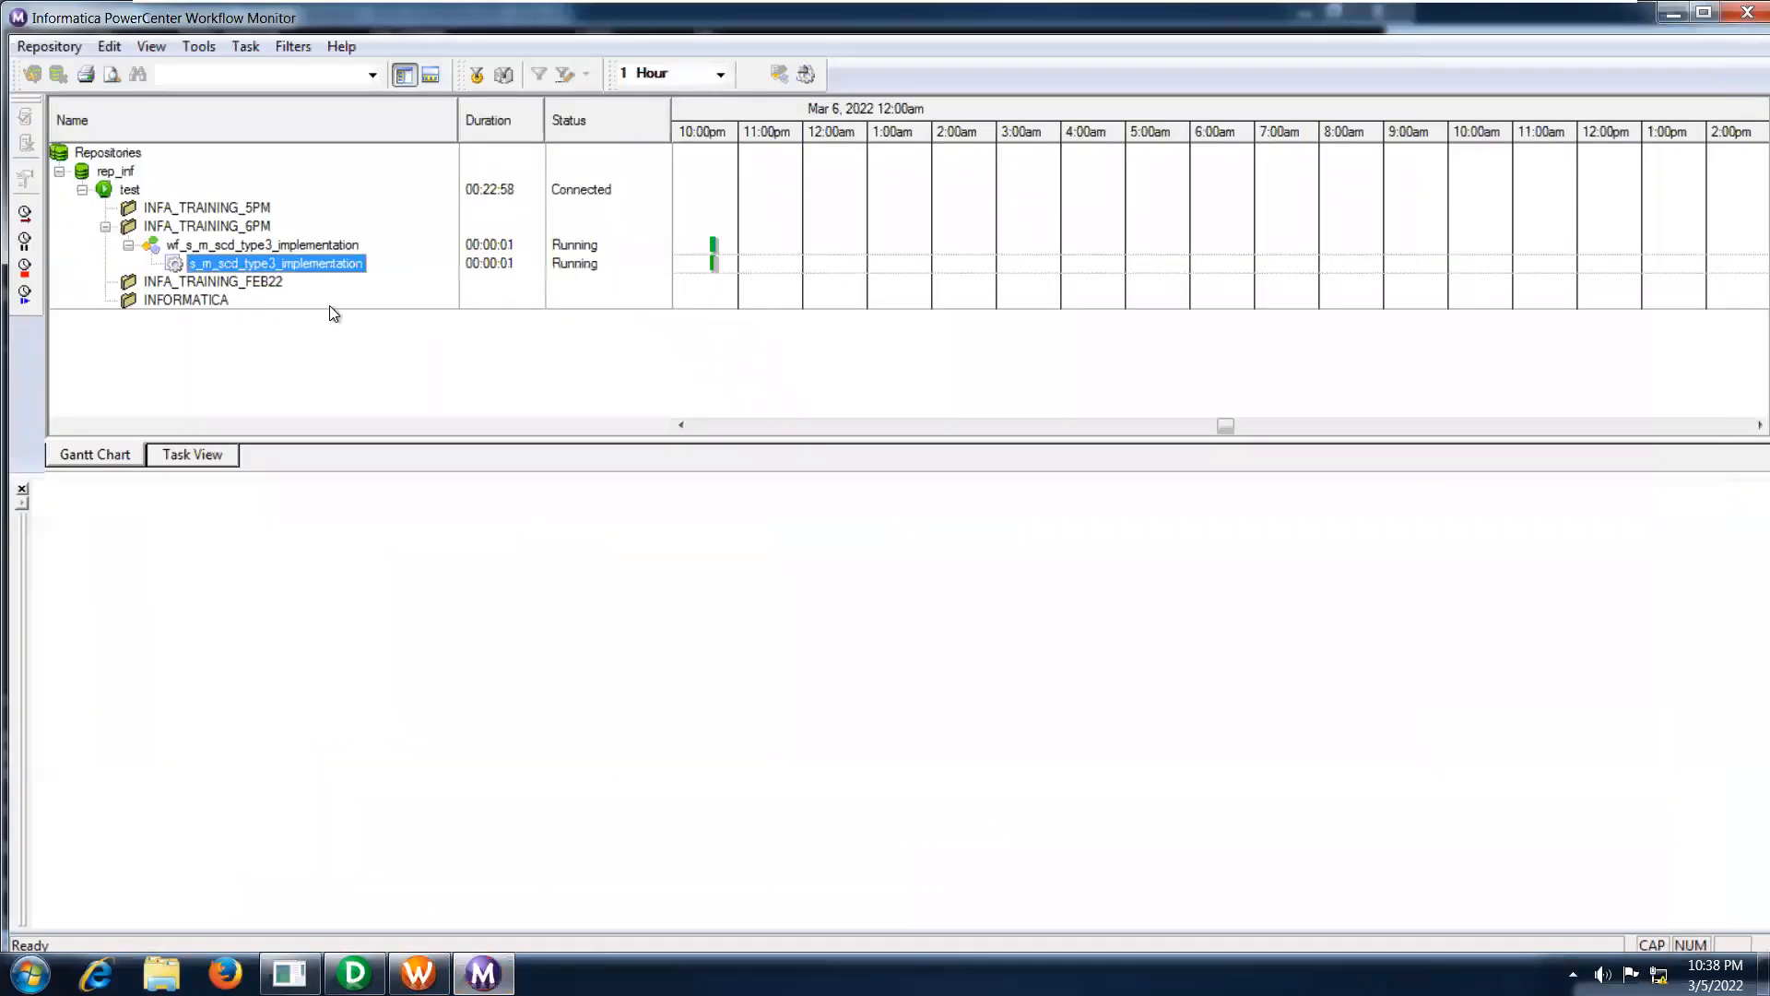
Open the session's run properties and examine the source/target statistics for TRG_EMP_TYPE3 and TRG_EMP_TYPE31, widening the Transformation Name column.
right_click(290, 261)
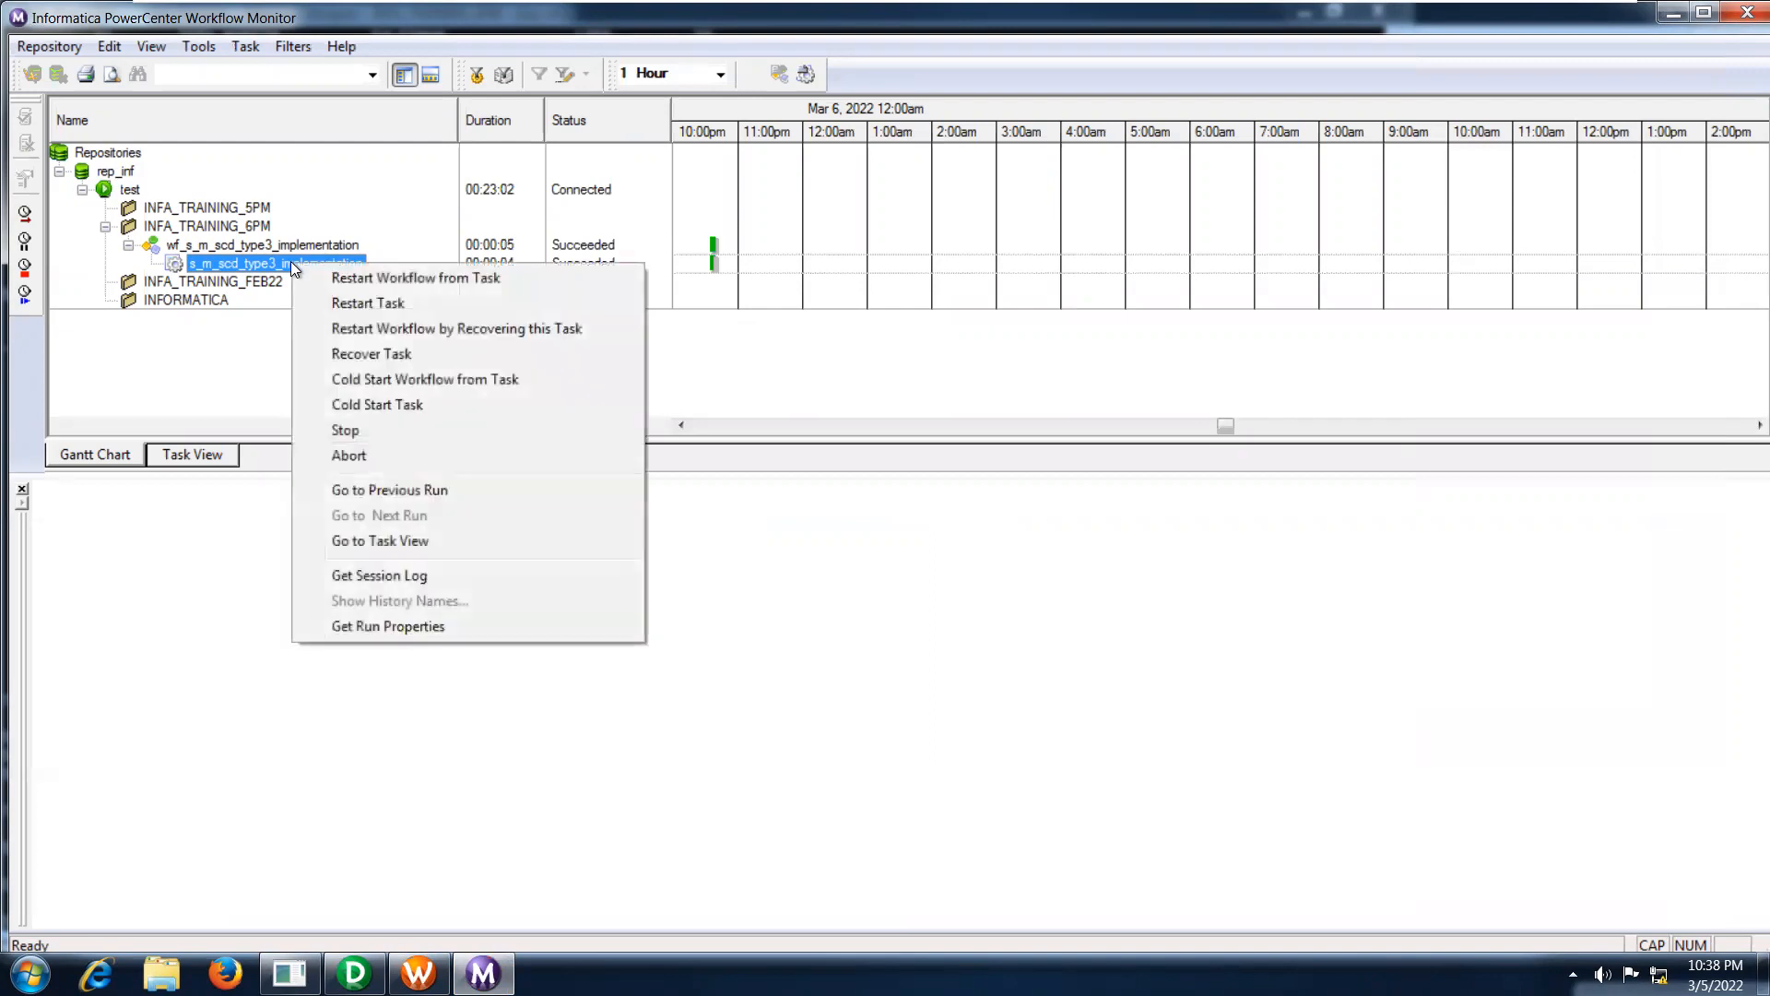
click(391, 627)
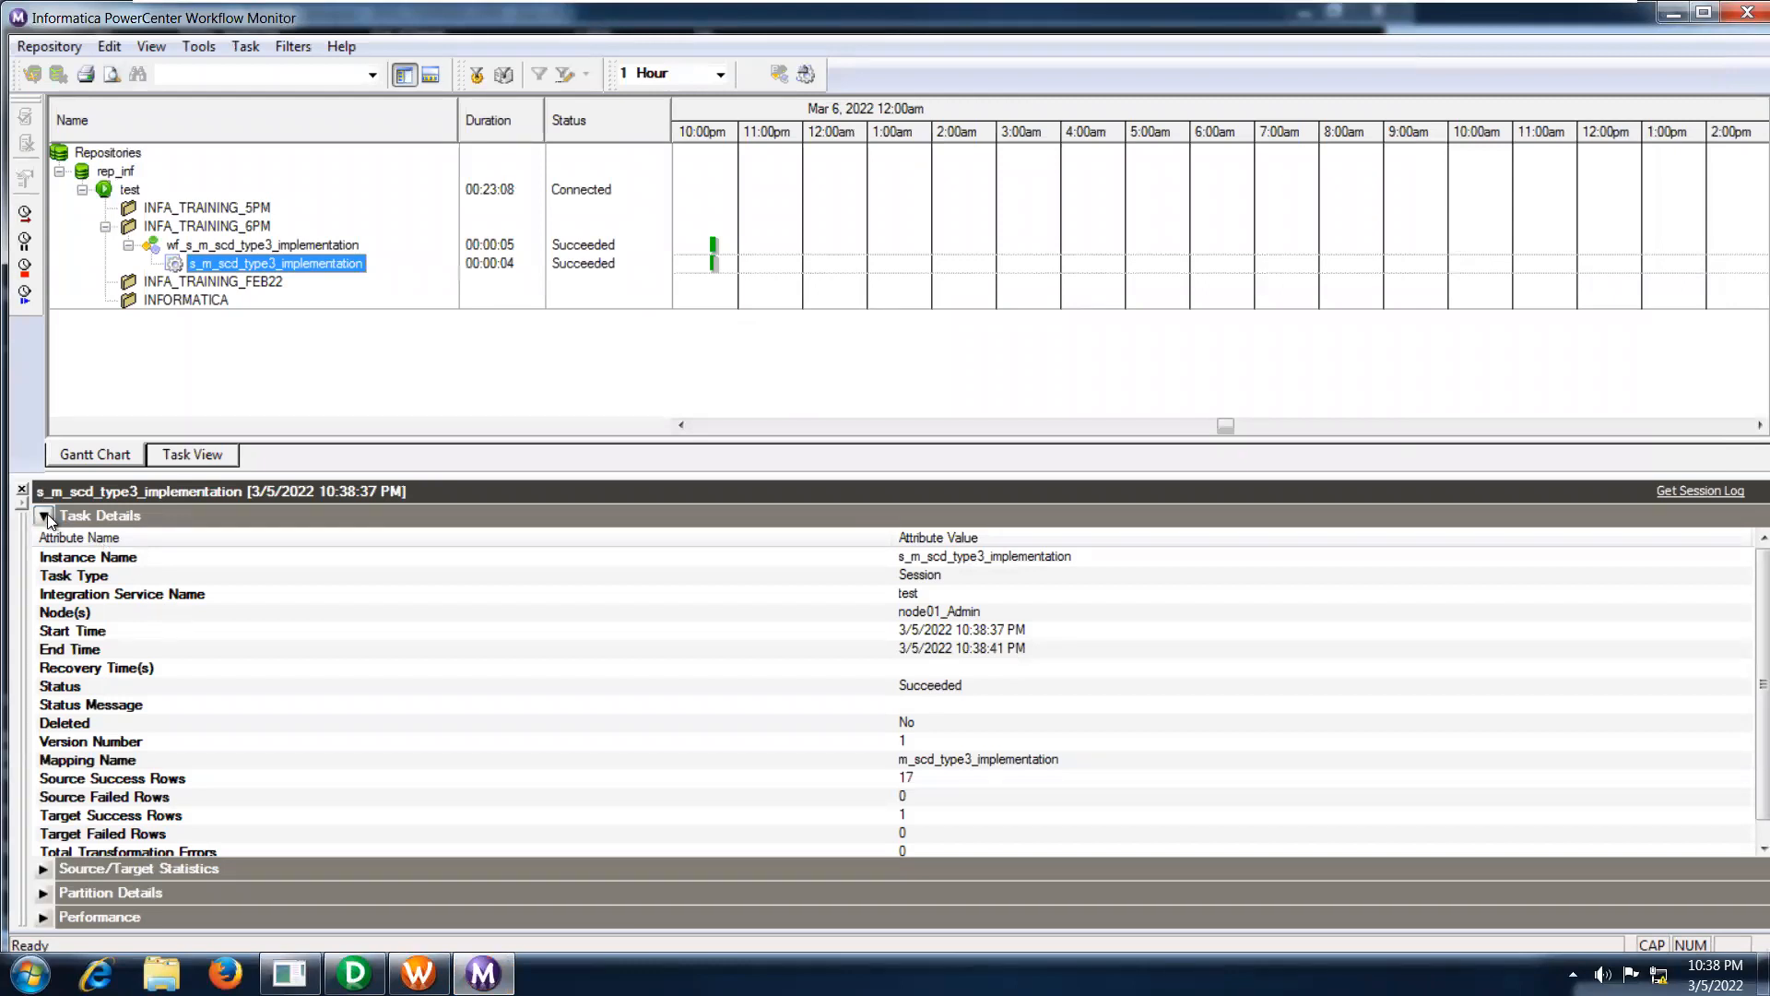
click(43, 514)
click(43, 540)
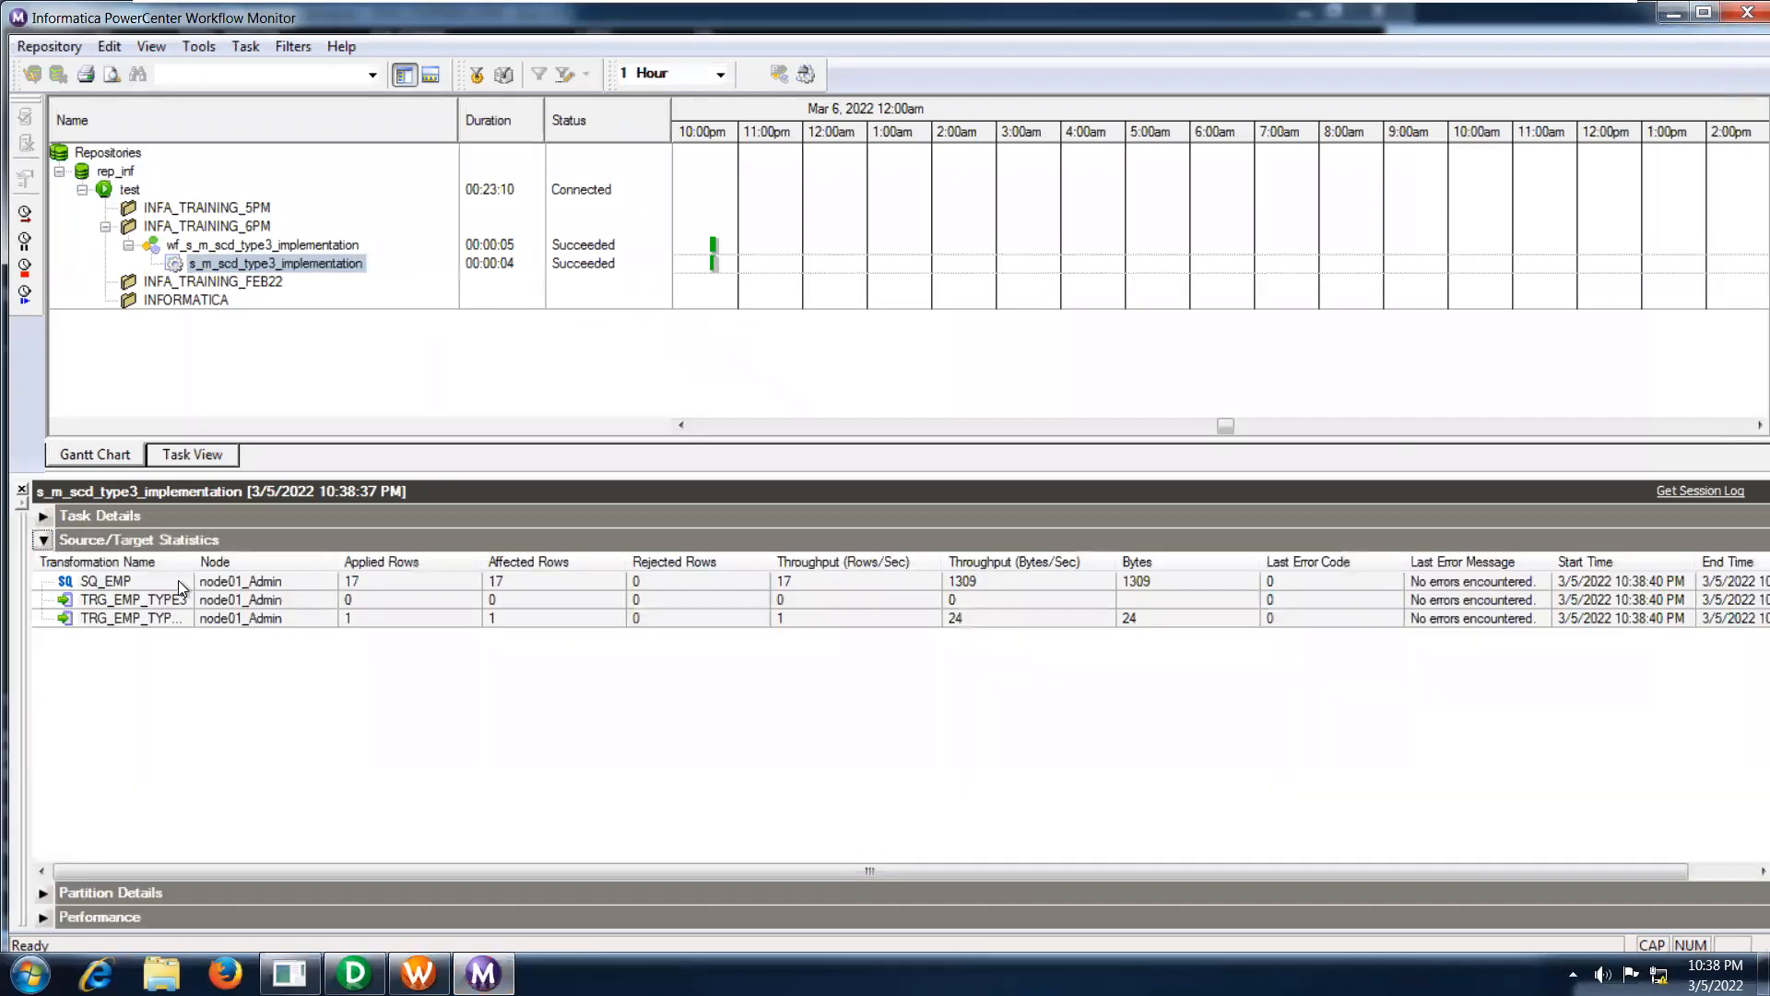
click(249, 599)
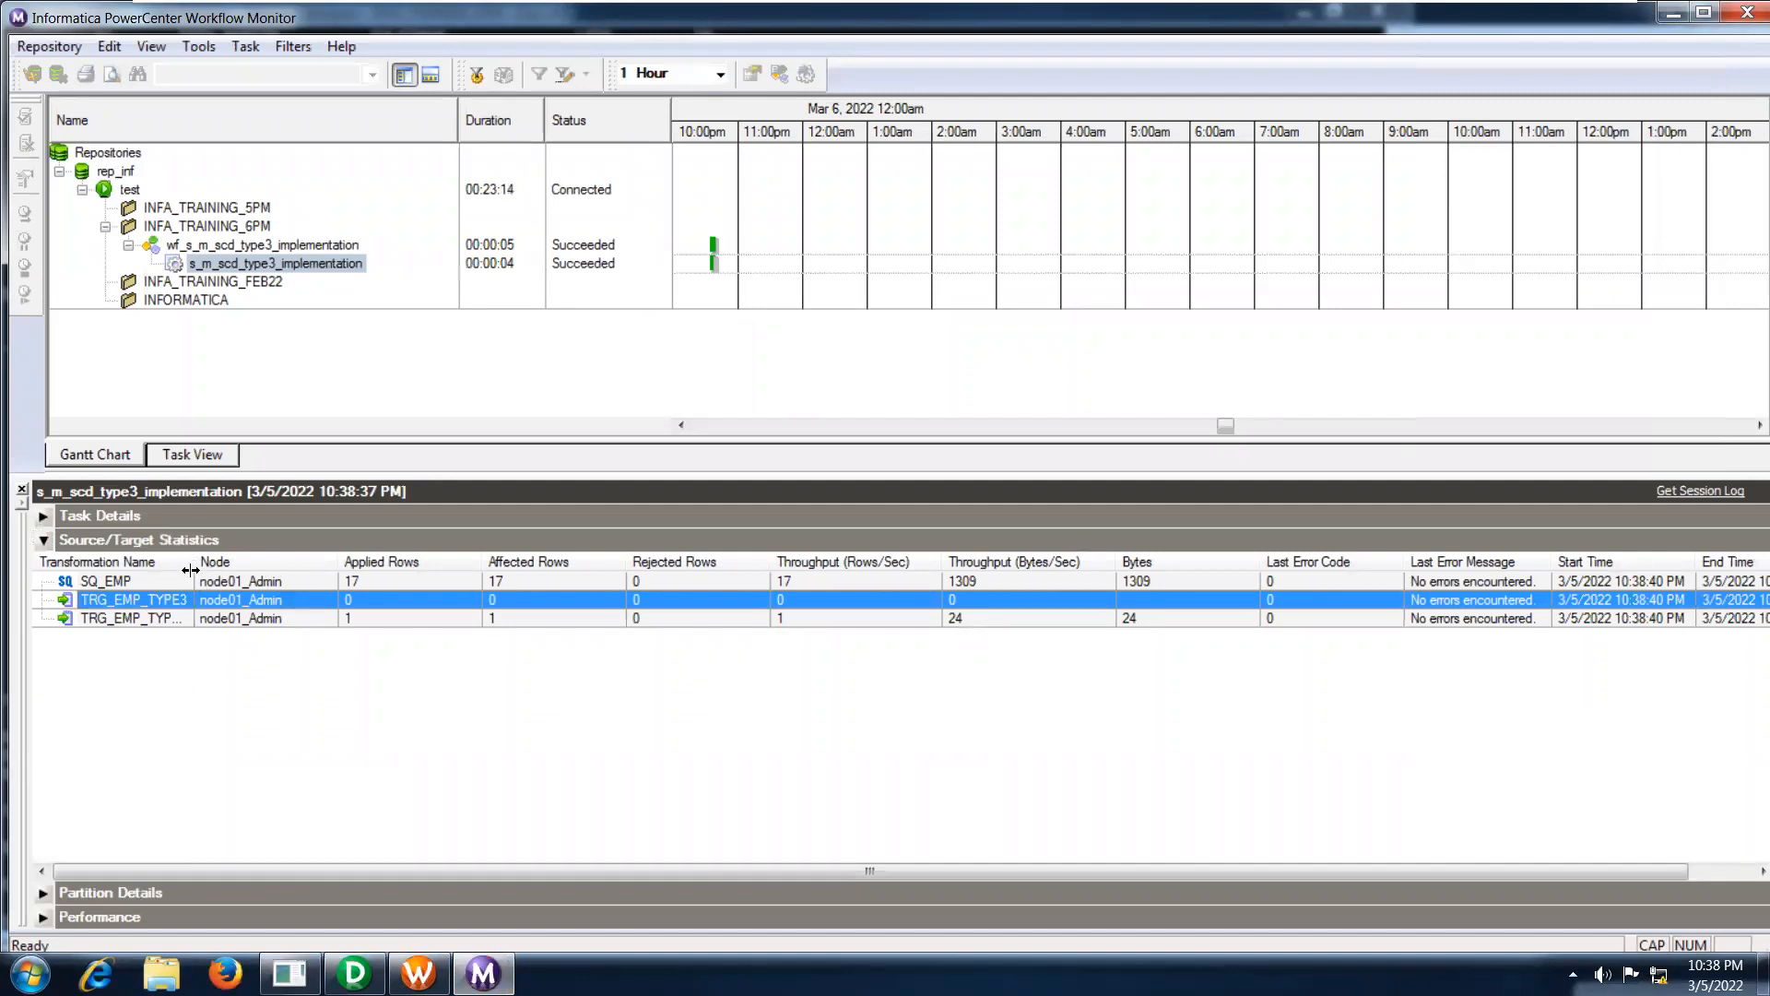
drag(190, 570, 269, 570)
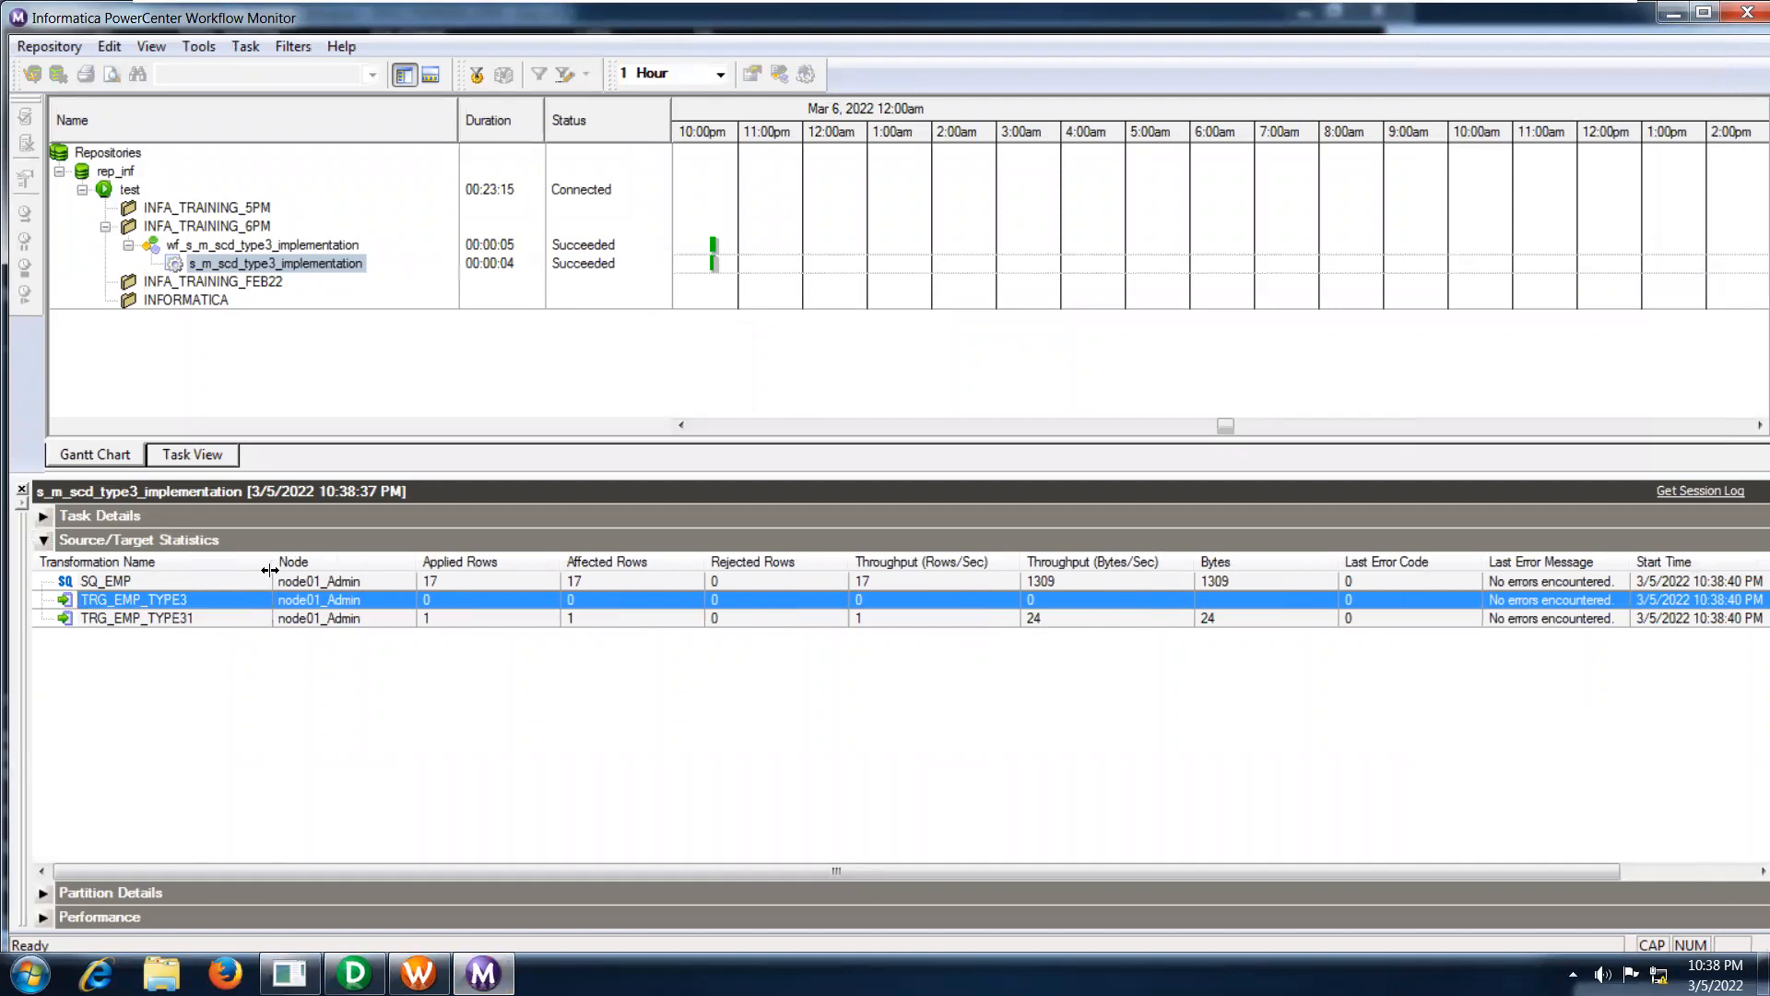
click(291, 618)
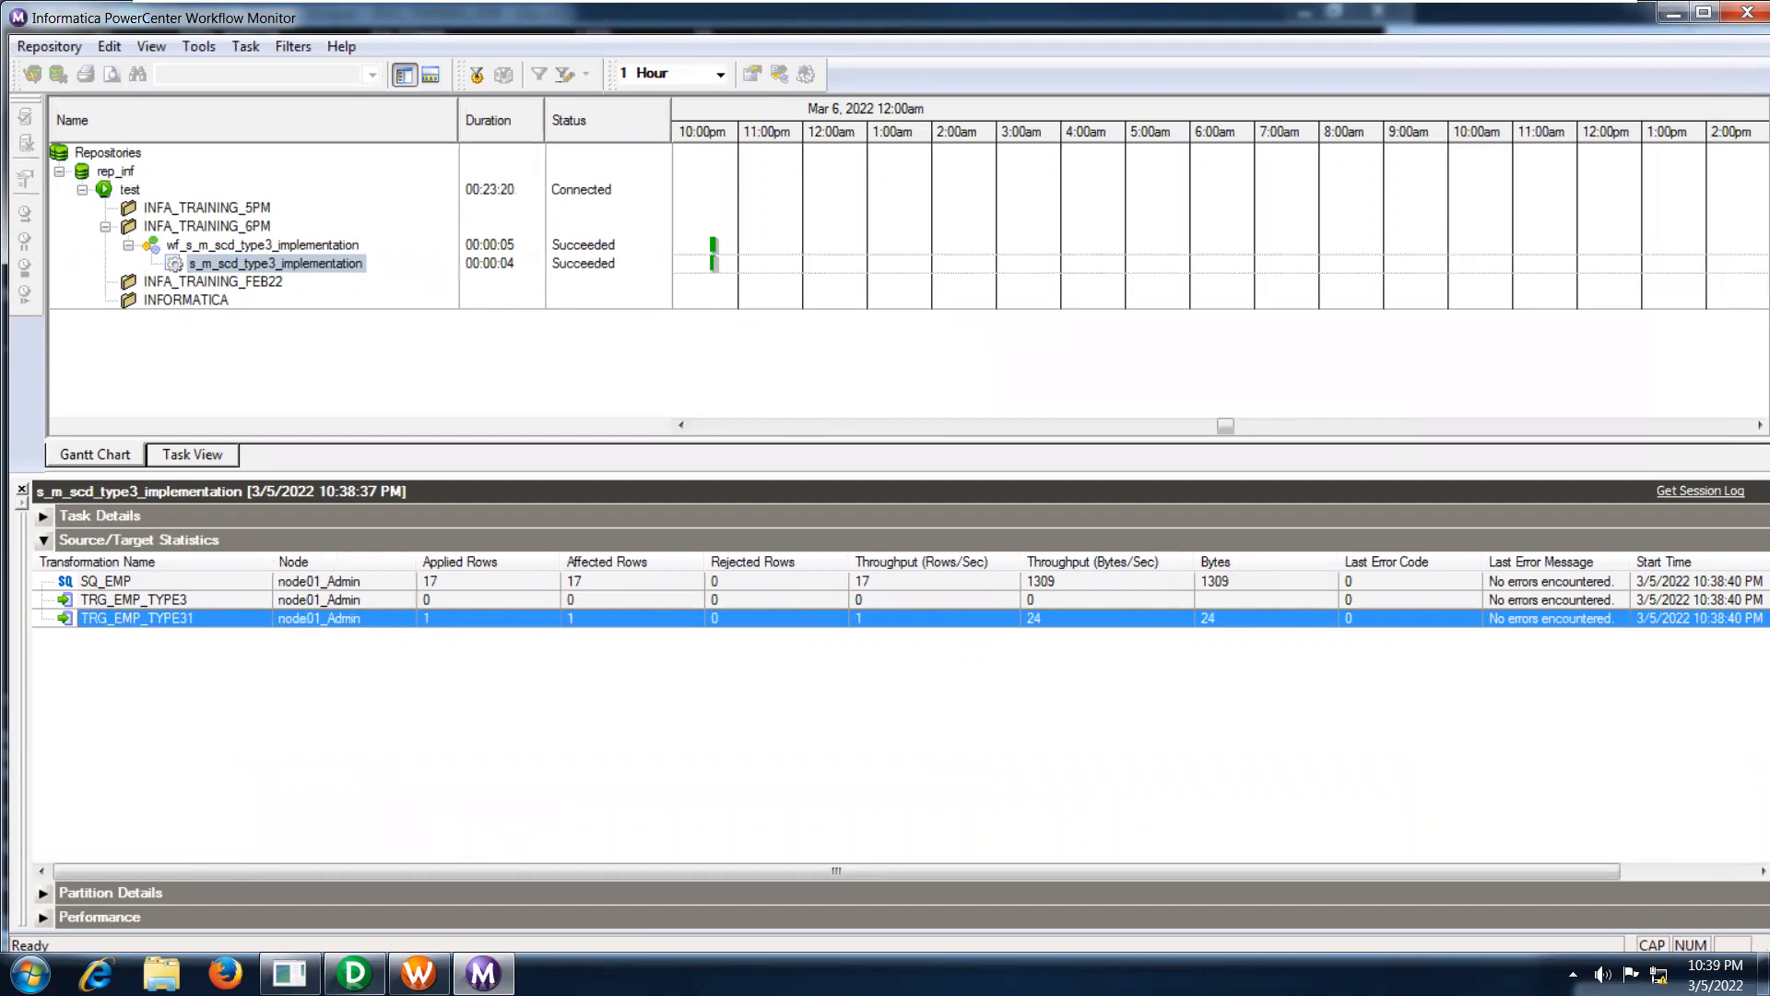
Query all rows of TRG_EMP_TYPE3 in SQL Plus again and return to the SCD_Type3 notes in Notepad.
click(290, 973)
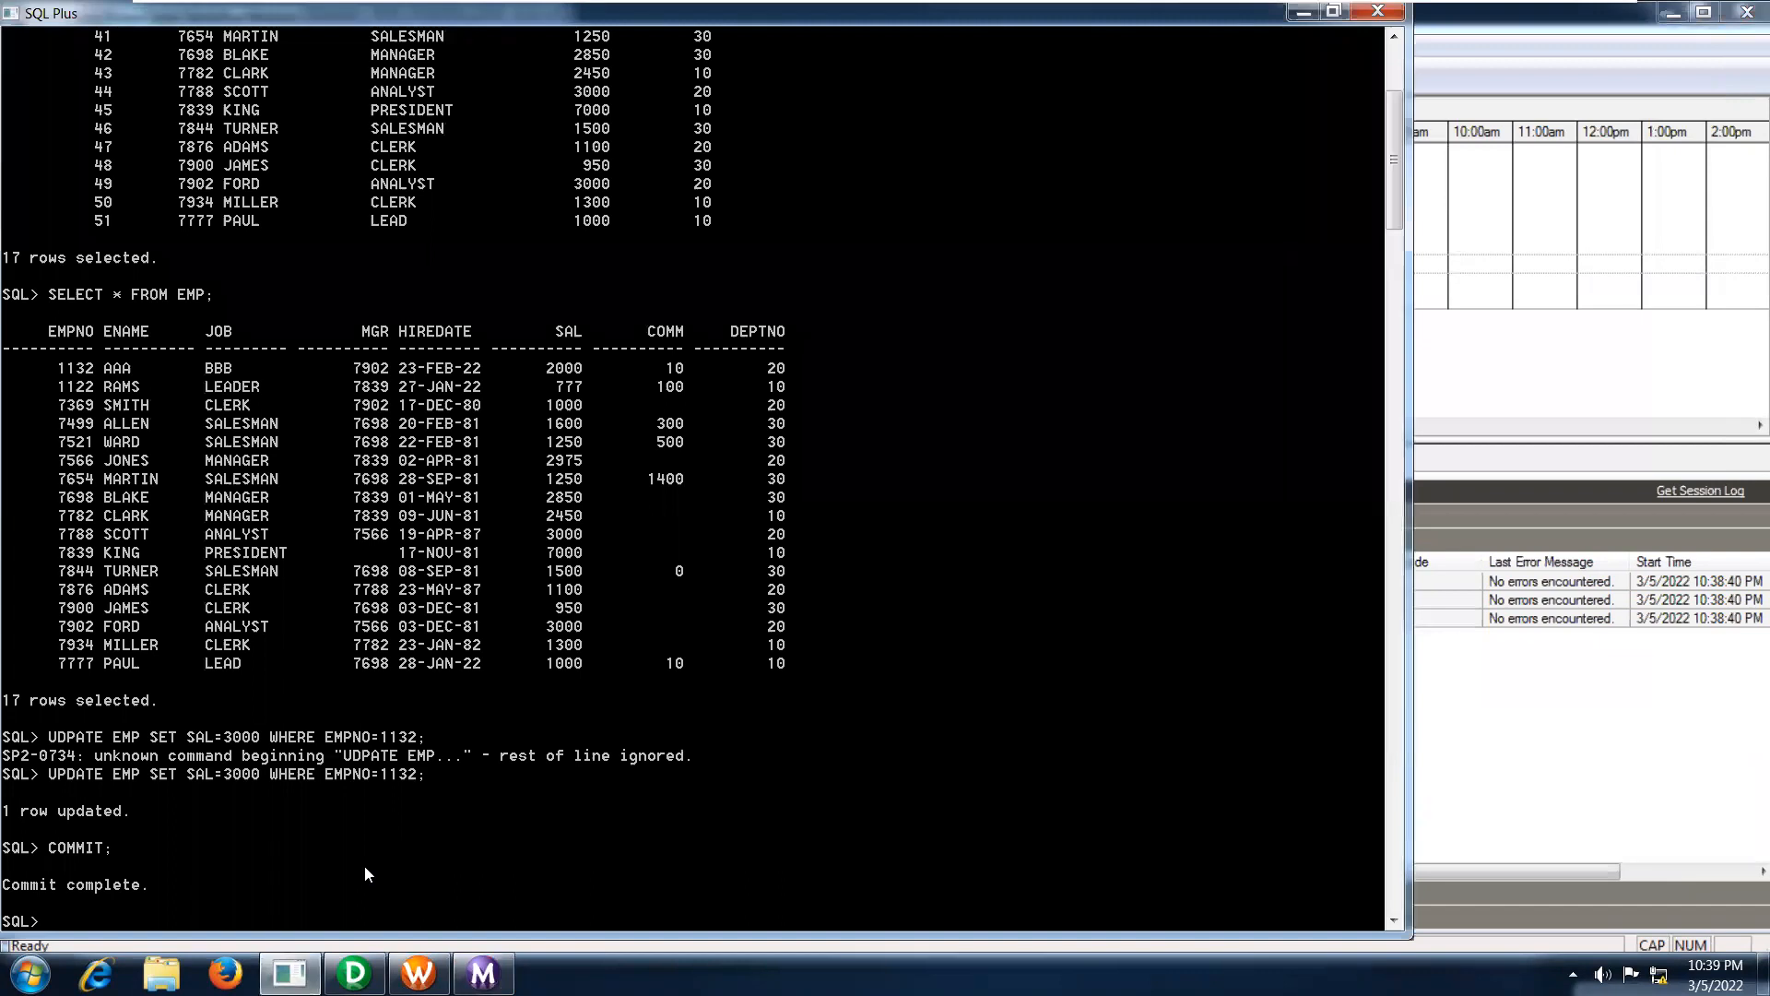
key(Up)
key(Up)
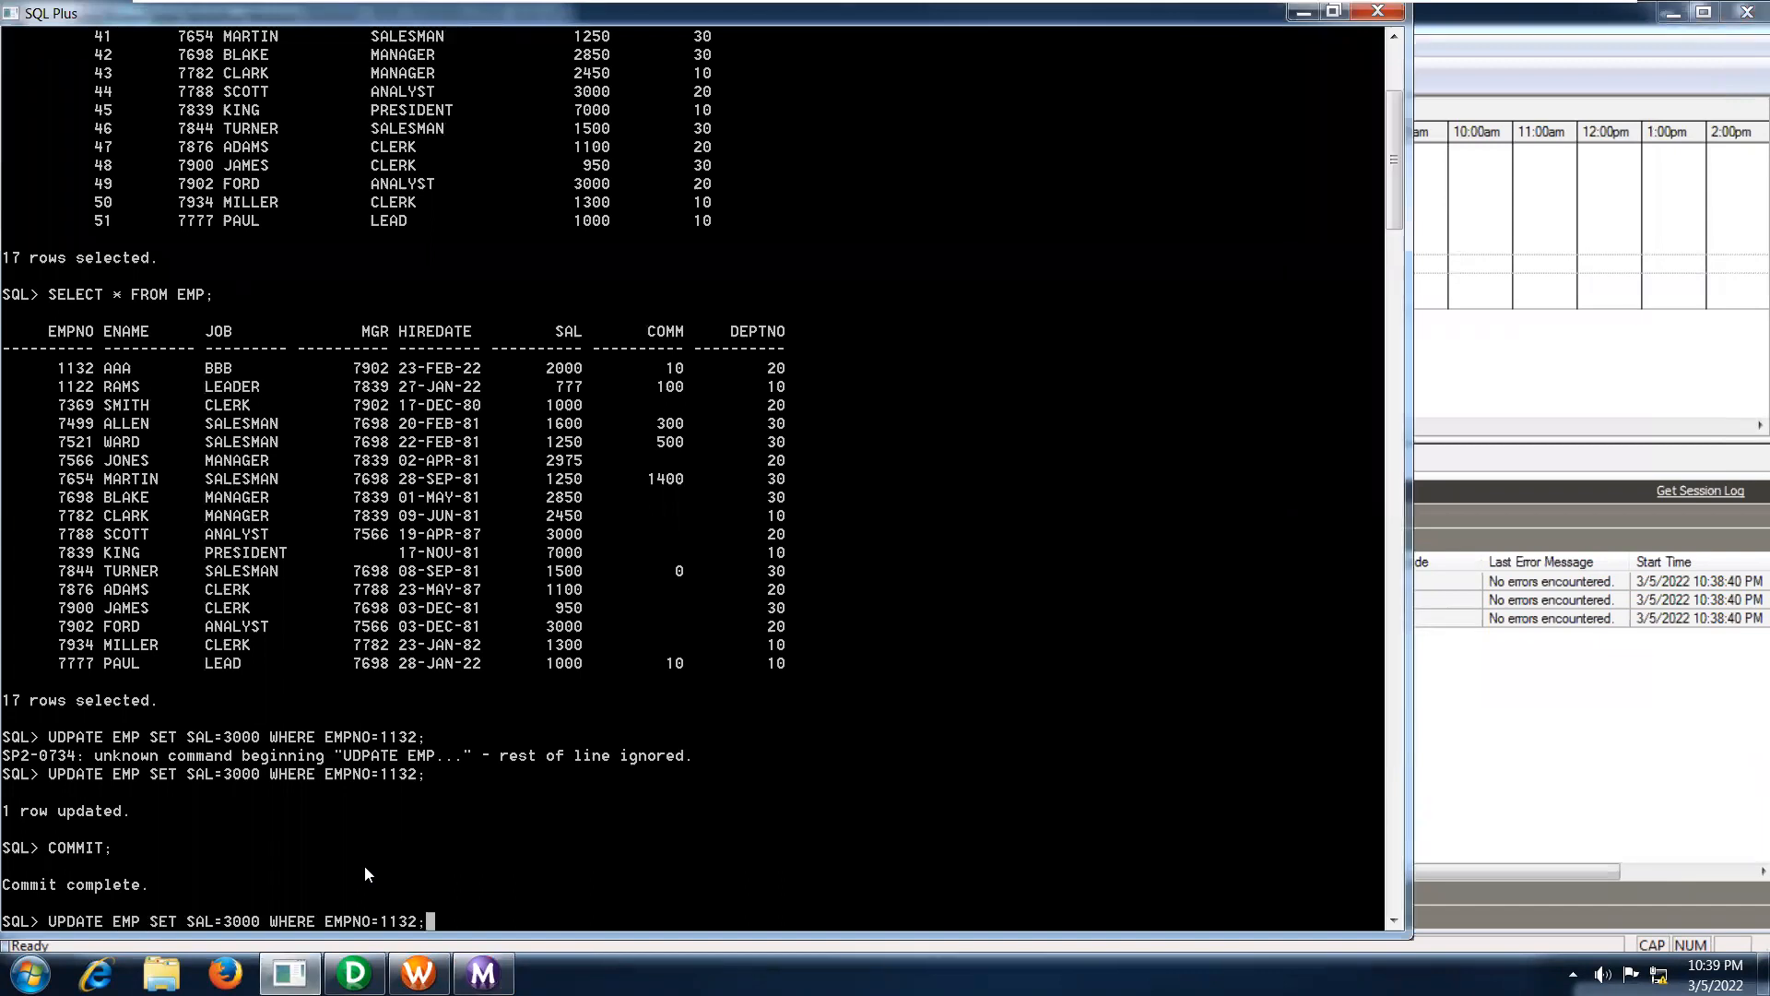
key(Up)
key(Up)
key(Up)
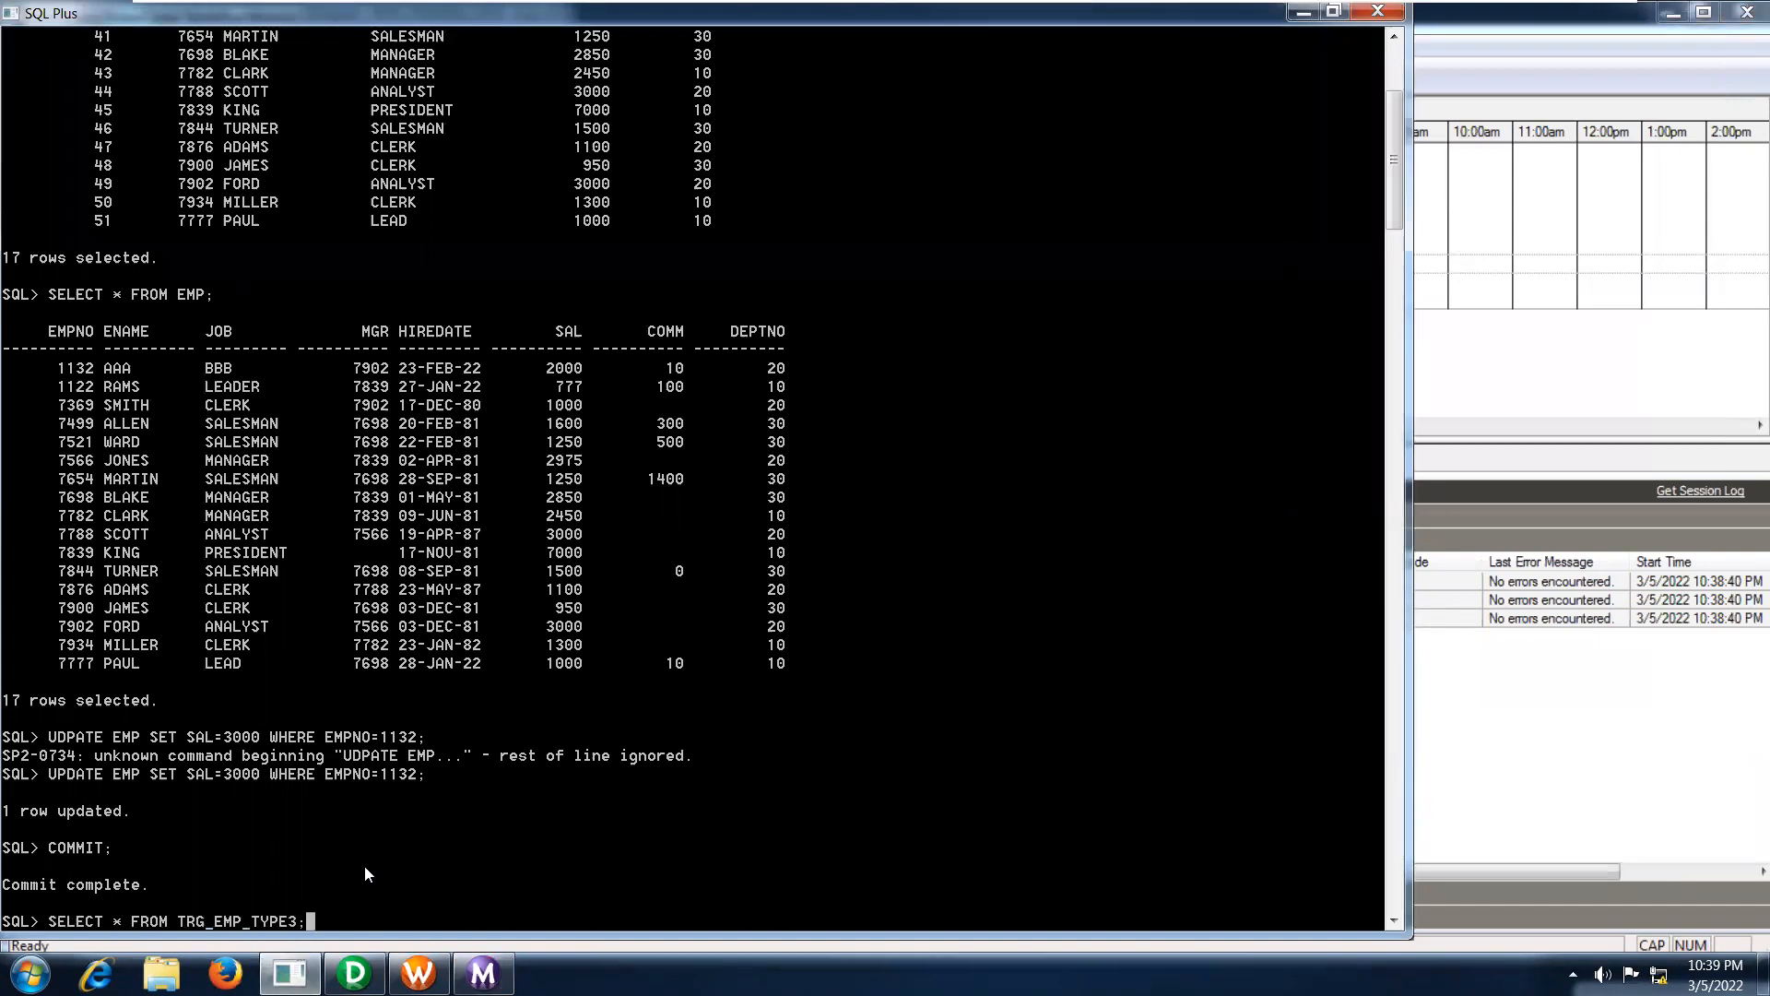
key(Return)
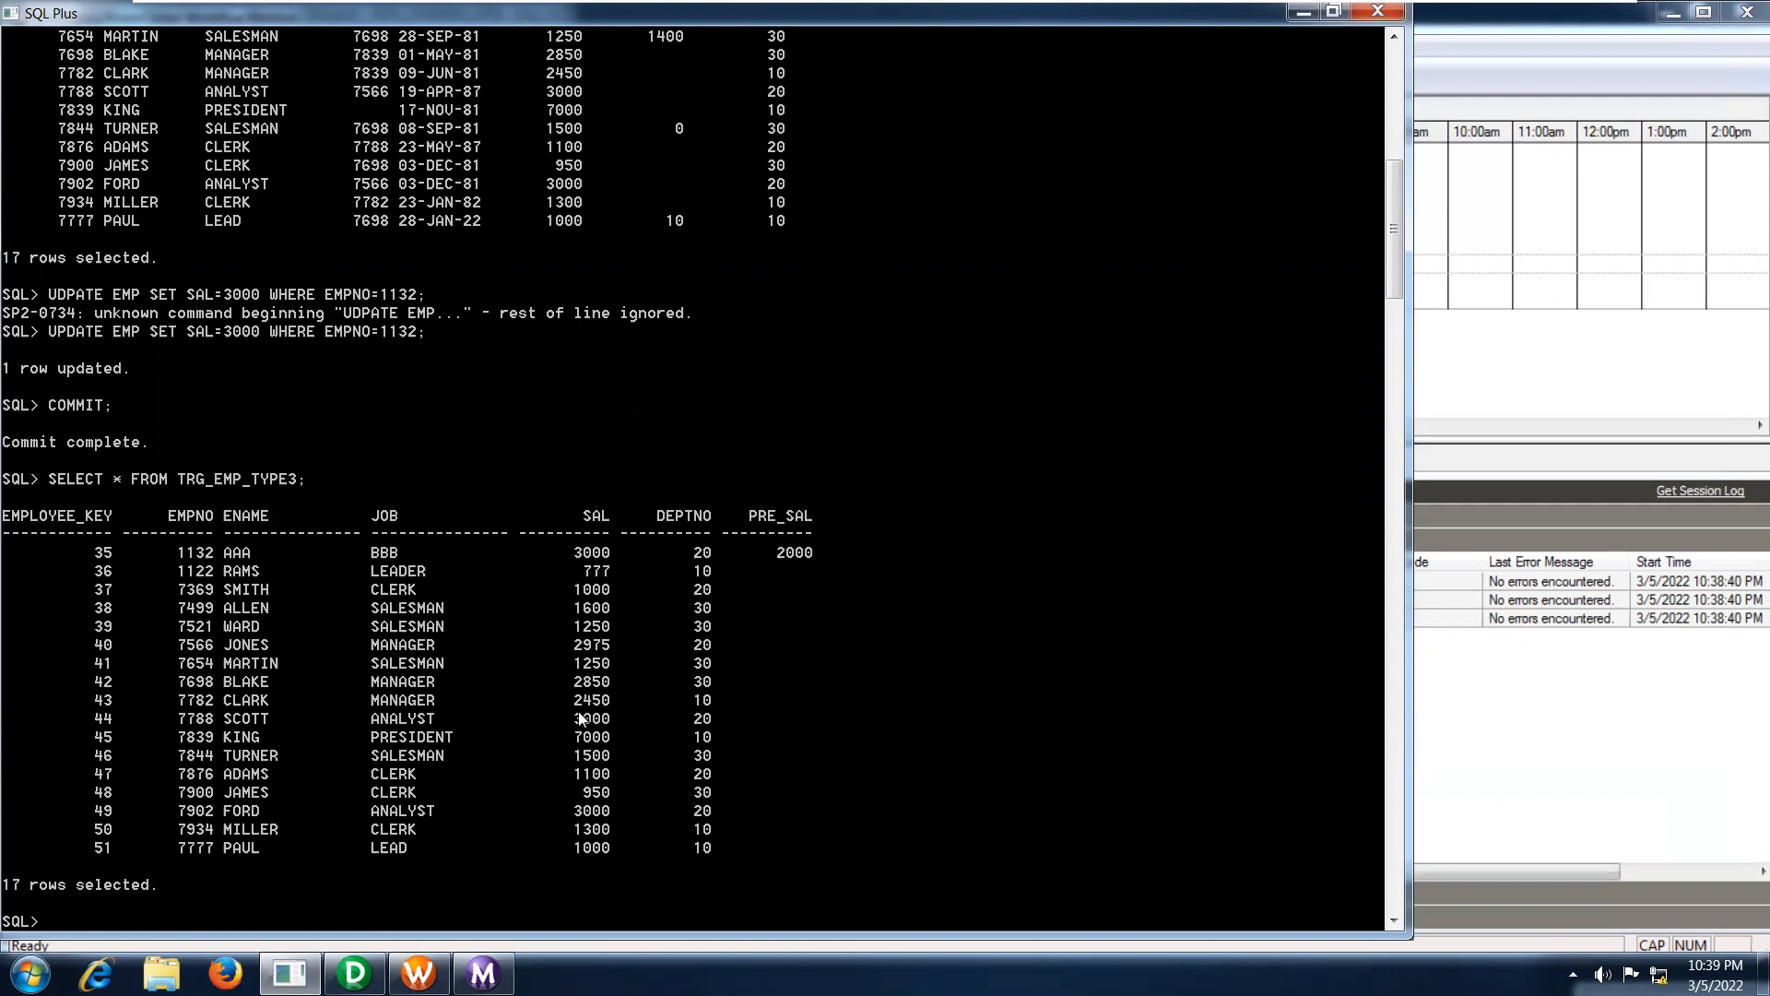
mouse_move(1394, 8)
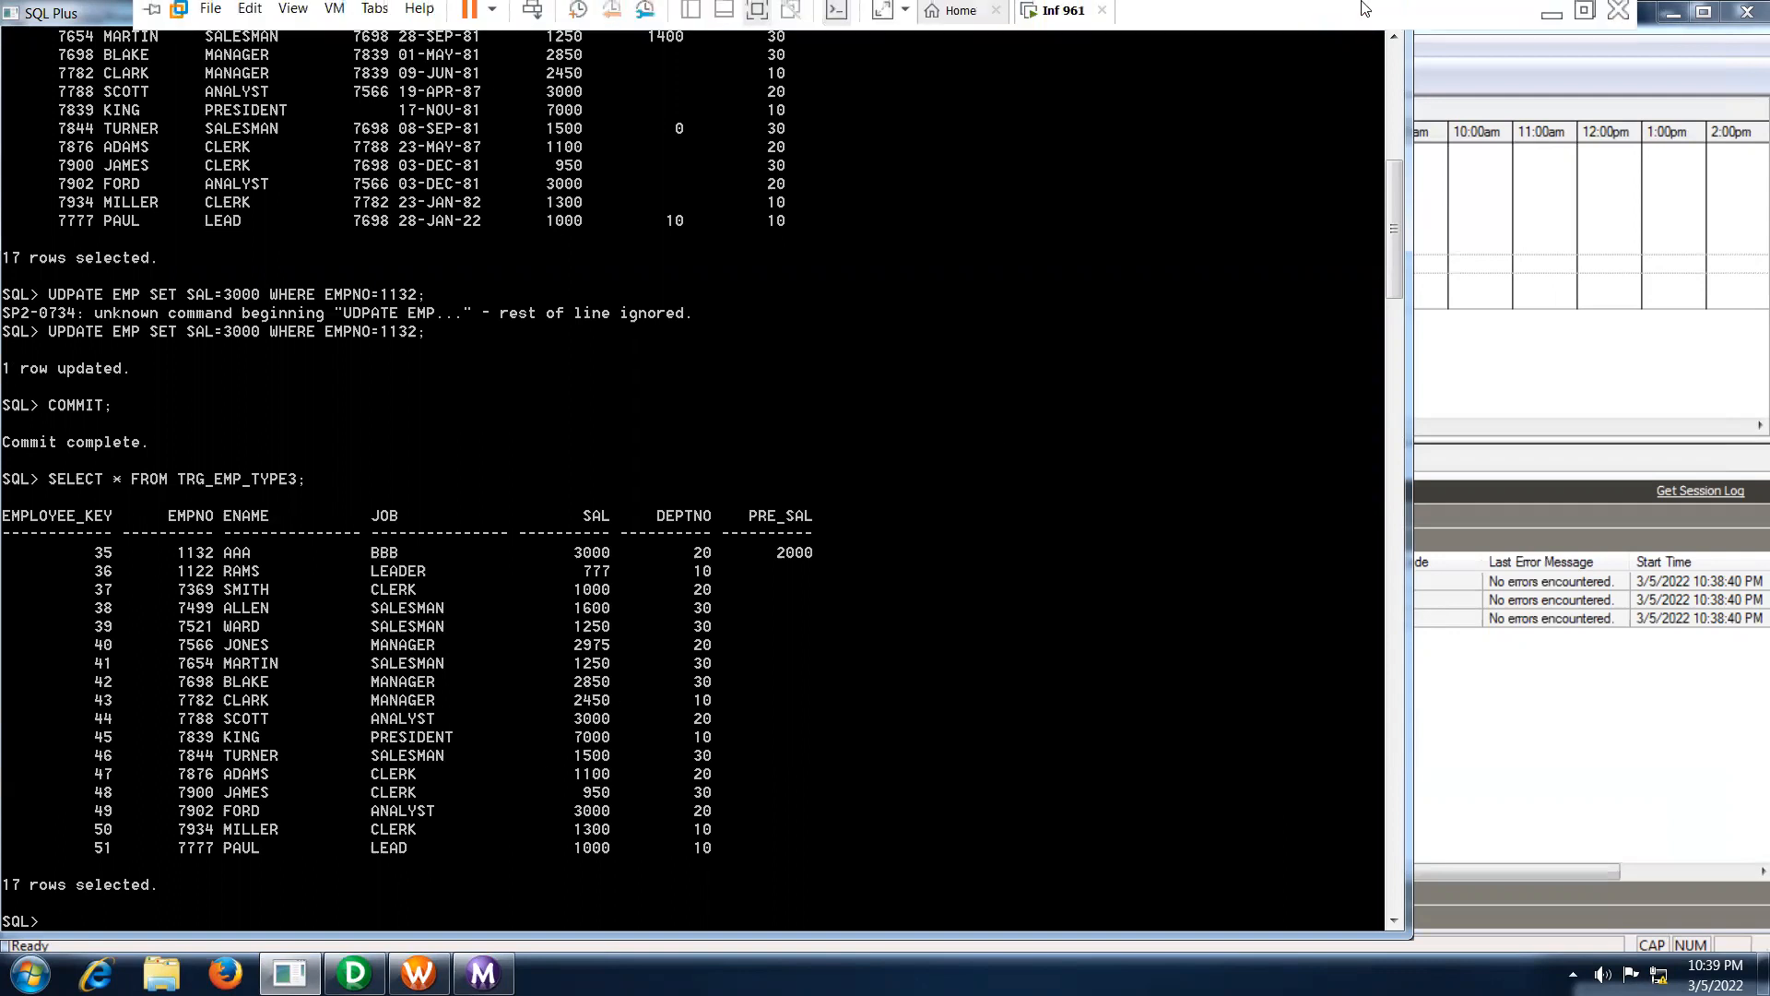
click(1551, 20)
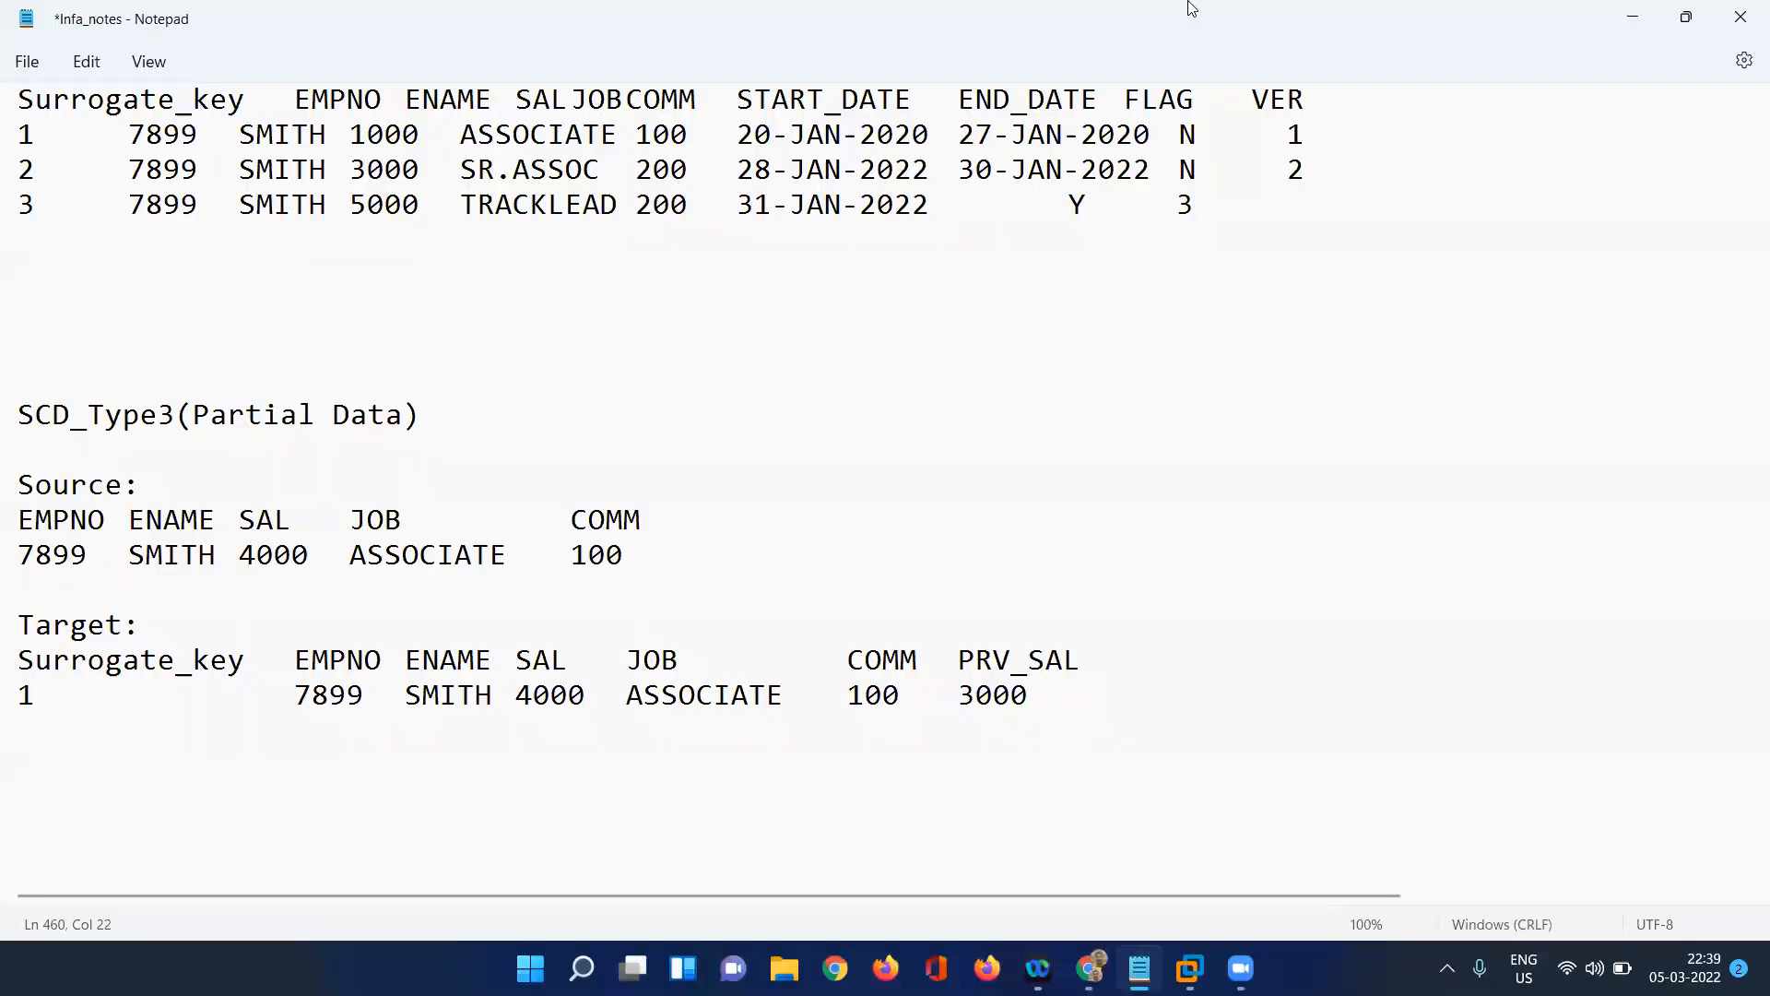